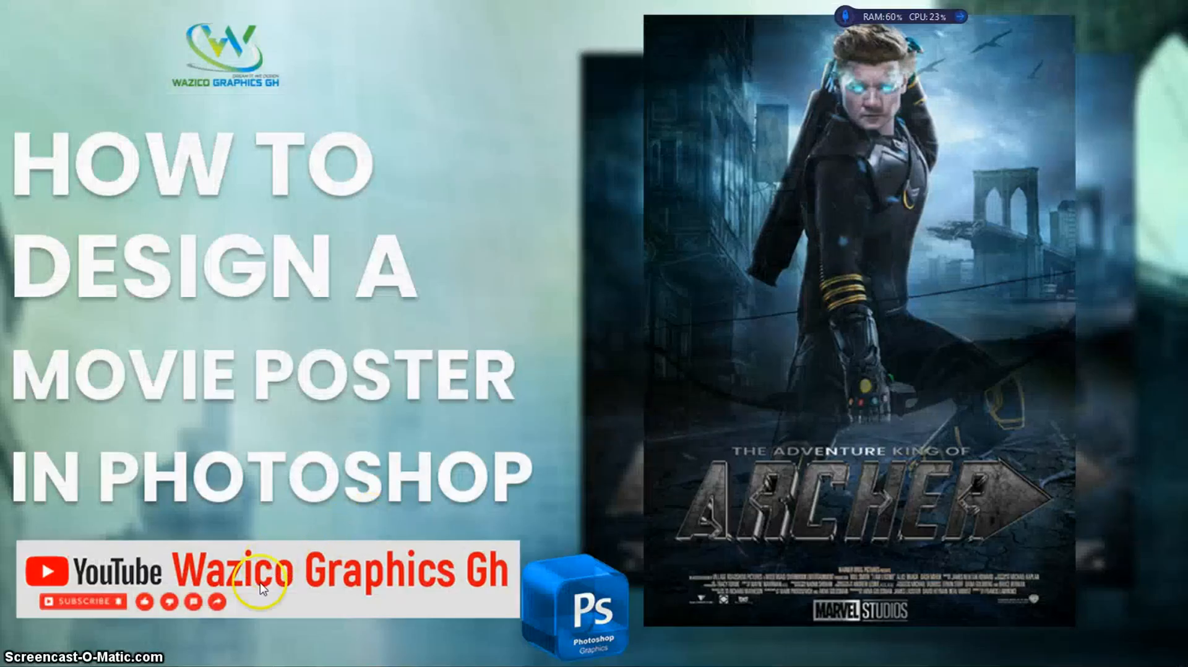
- Switch to Photoshop, create a new A4 document from the International Paper preset, and dock its window
left_click(299, 656)
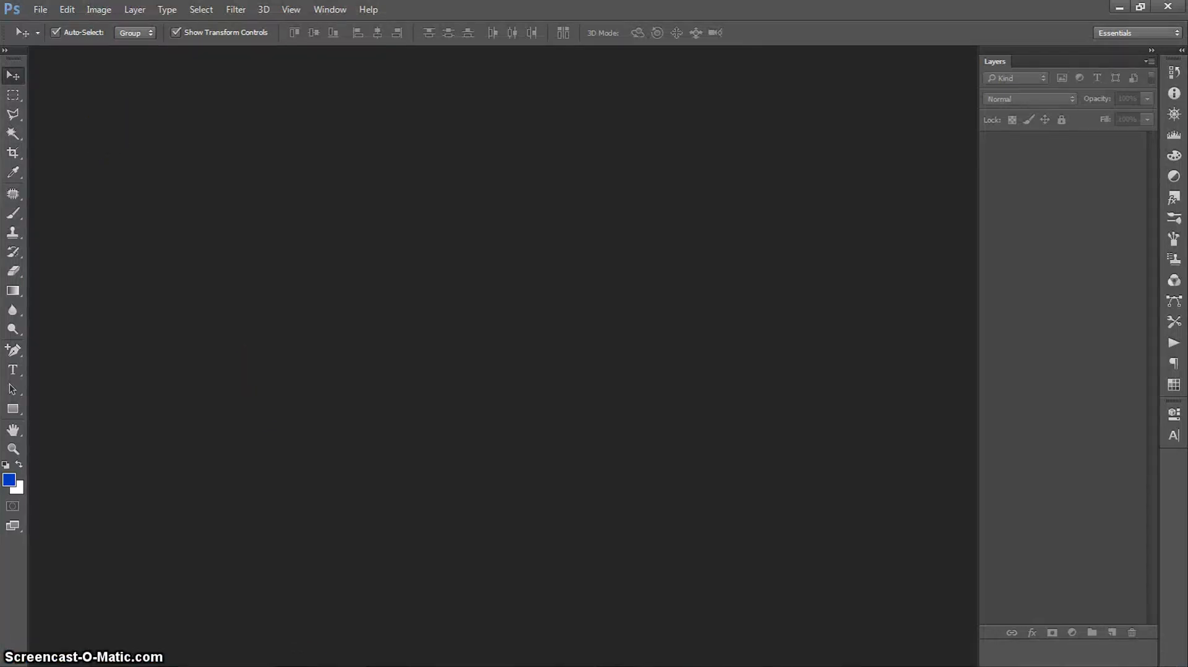
left_click(41, 9)
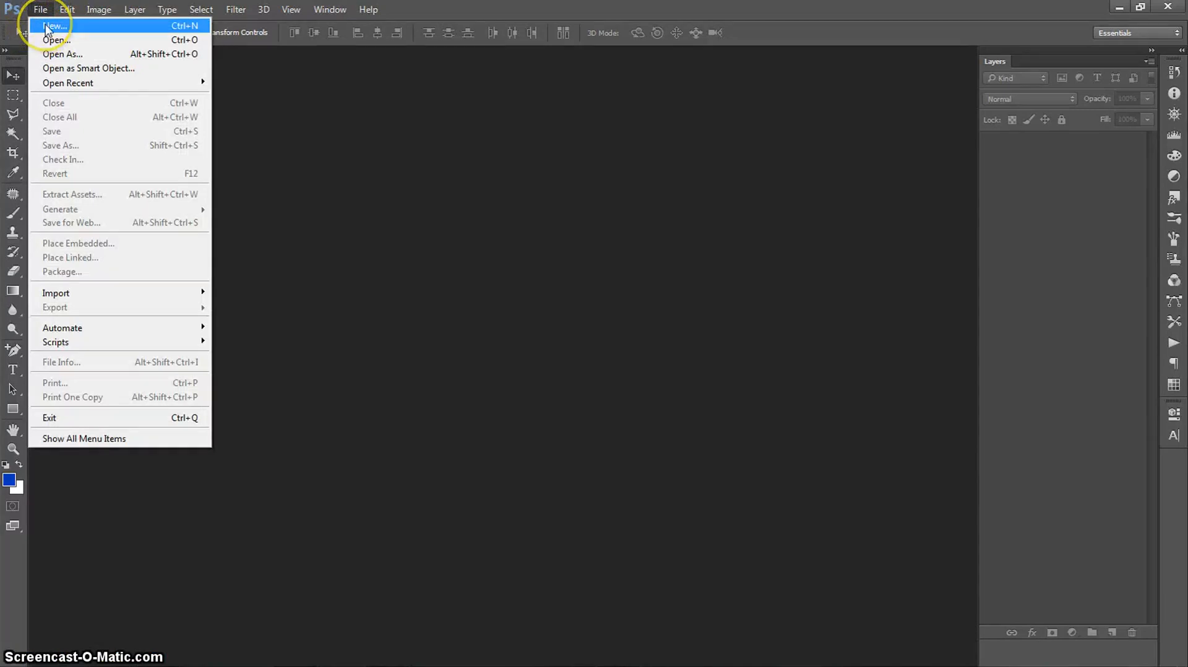
left_click(46, 25)
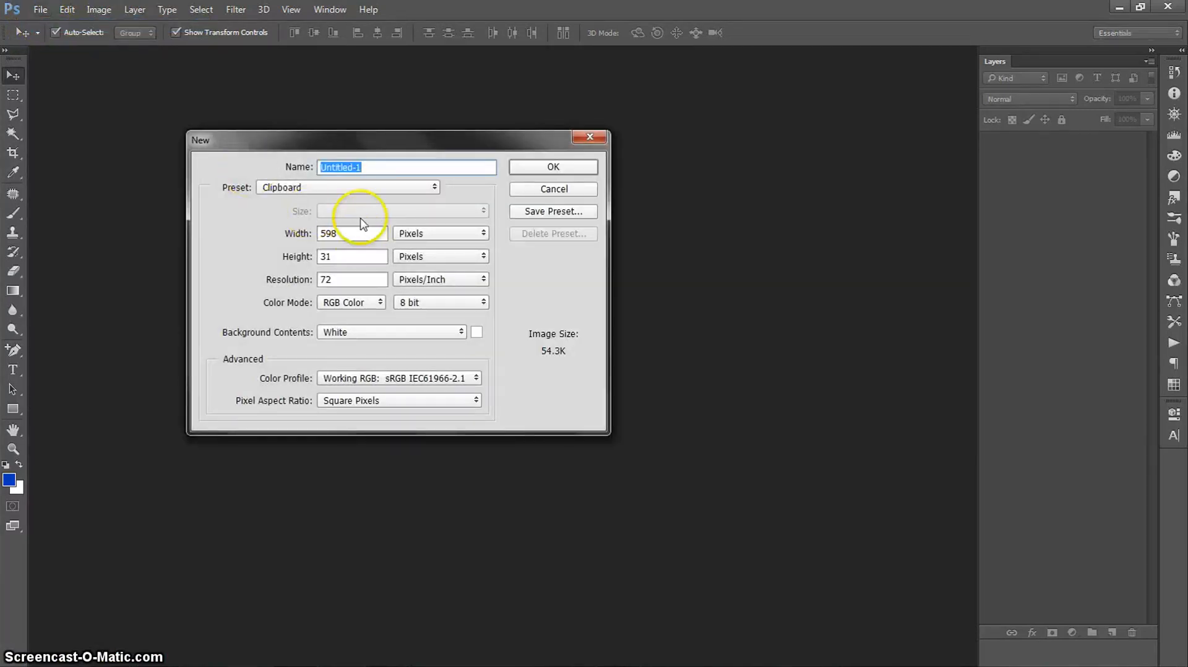
left_click(357, 186)
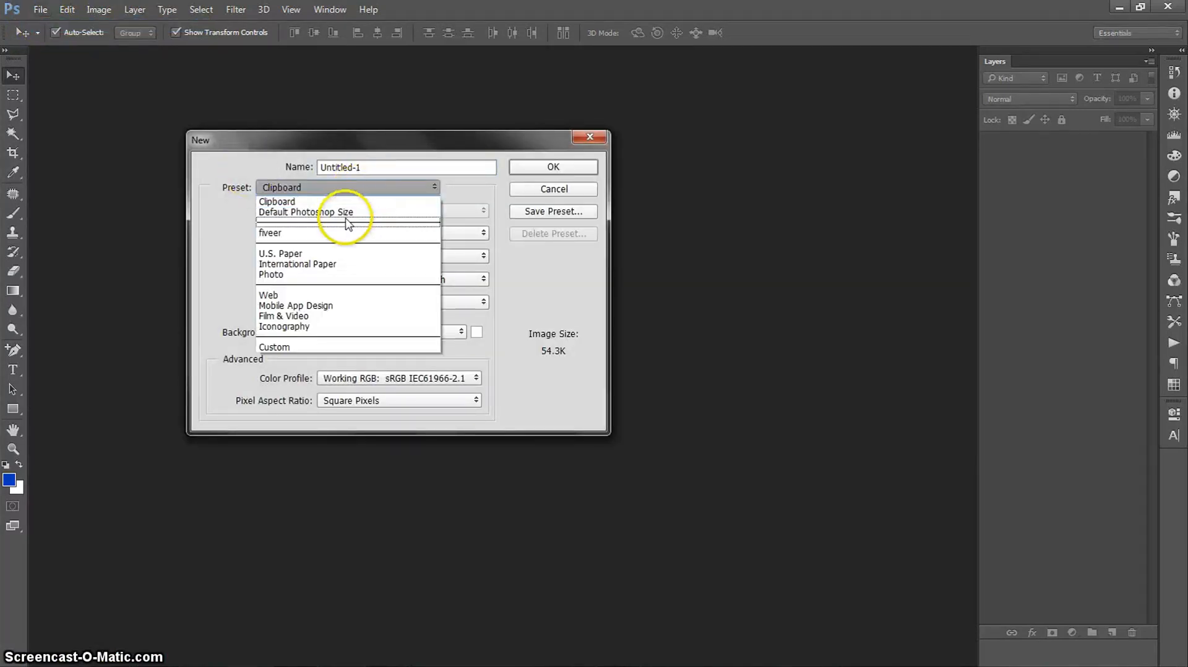
left_click(326, 263)
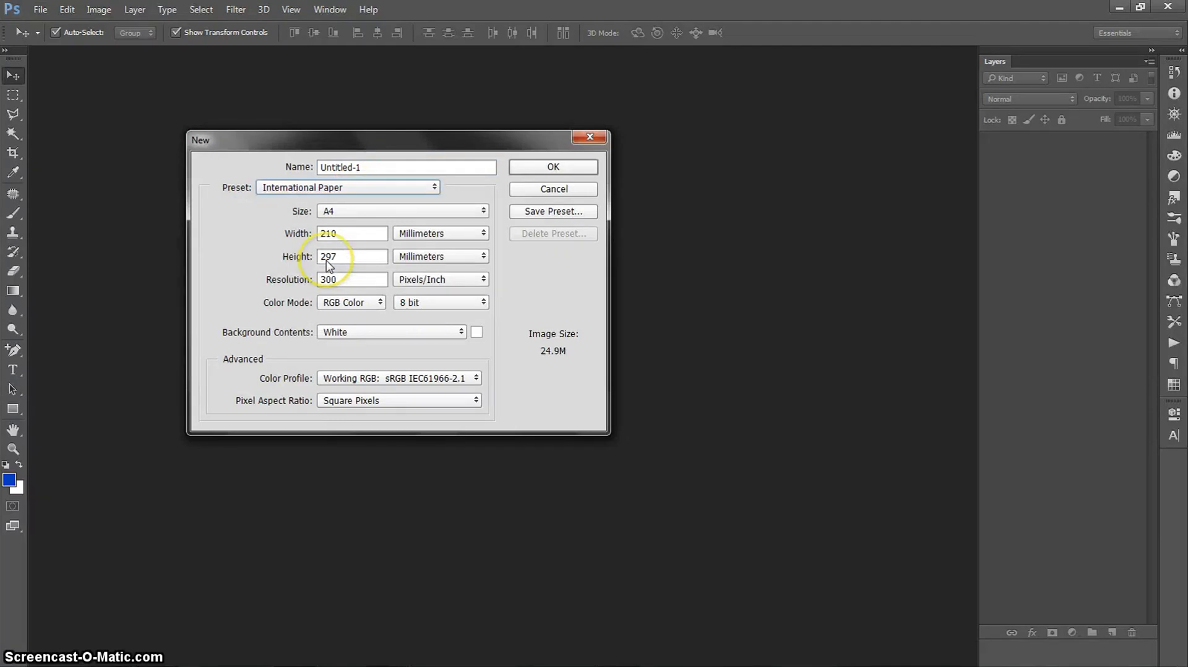
left_click(371, 209)
left_click(371, 214)
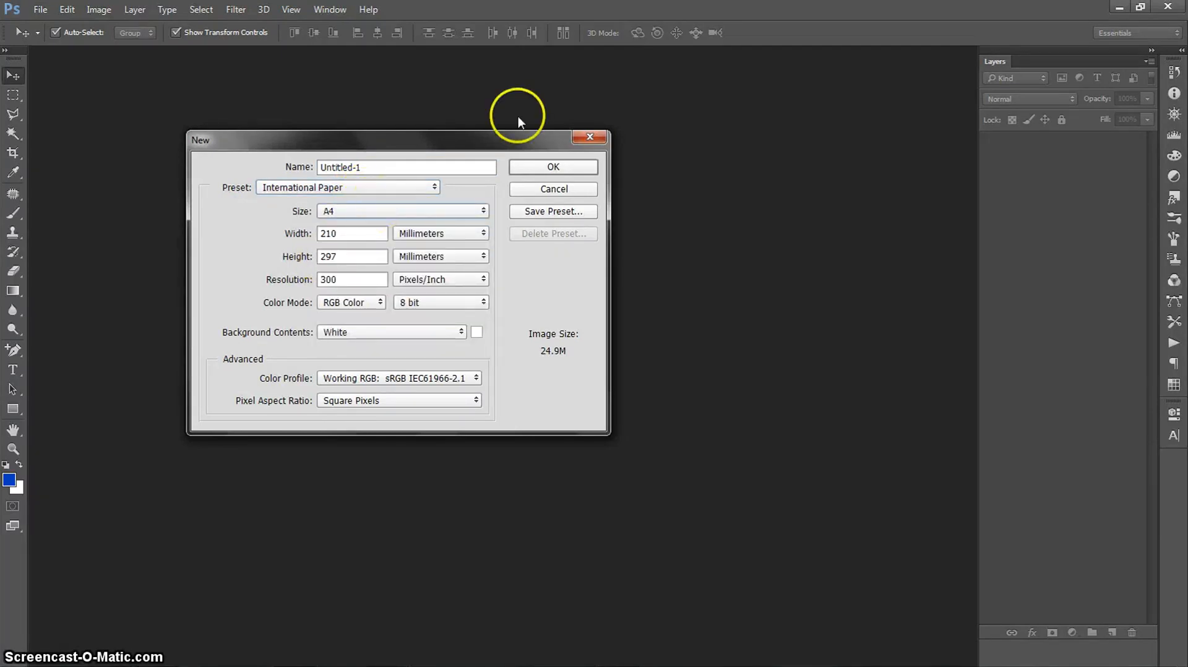
left_click(550, 167)
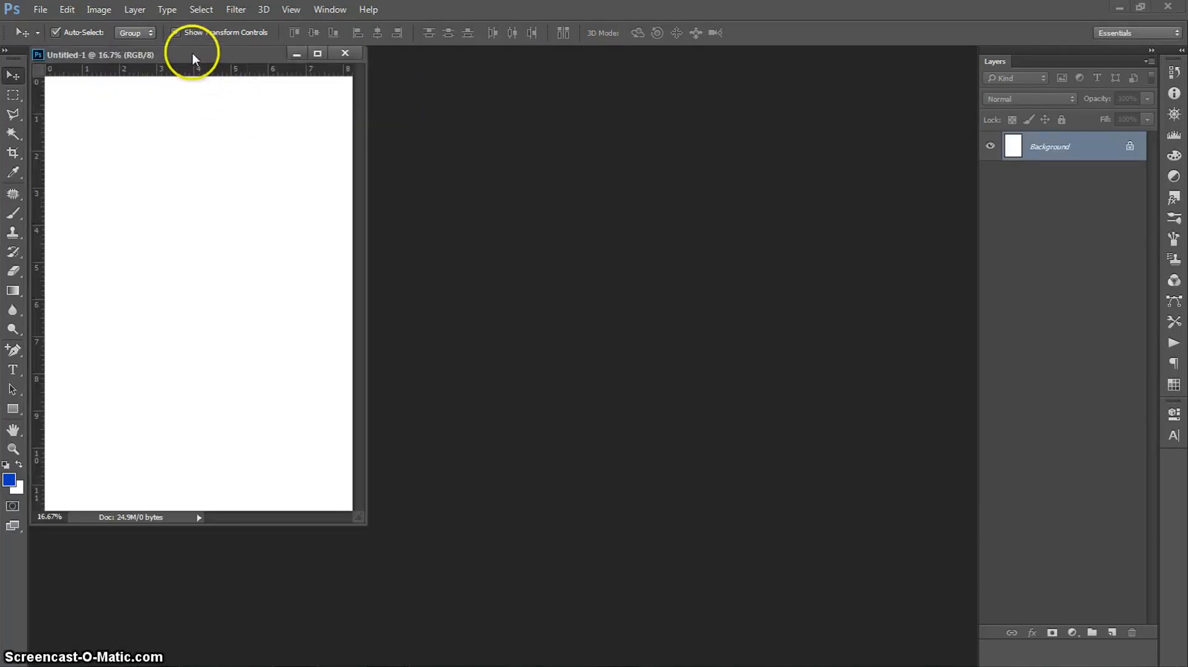
left_click_drag(192, 53, 223, 56)
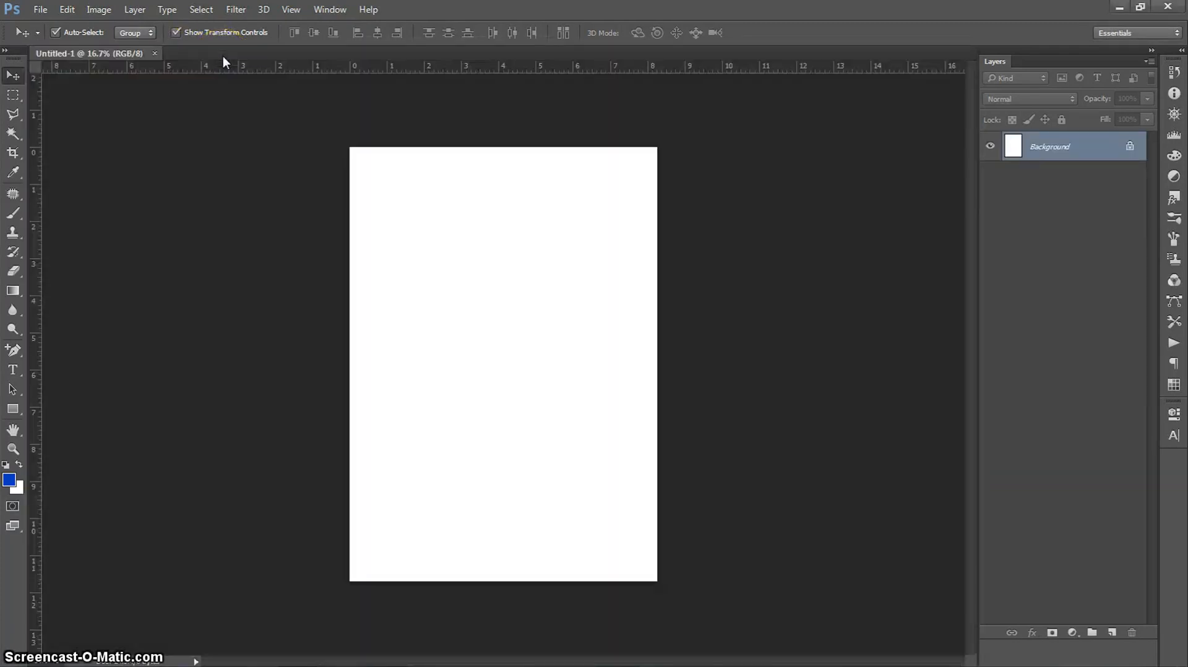
key("ctrl+0")
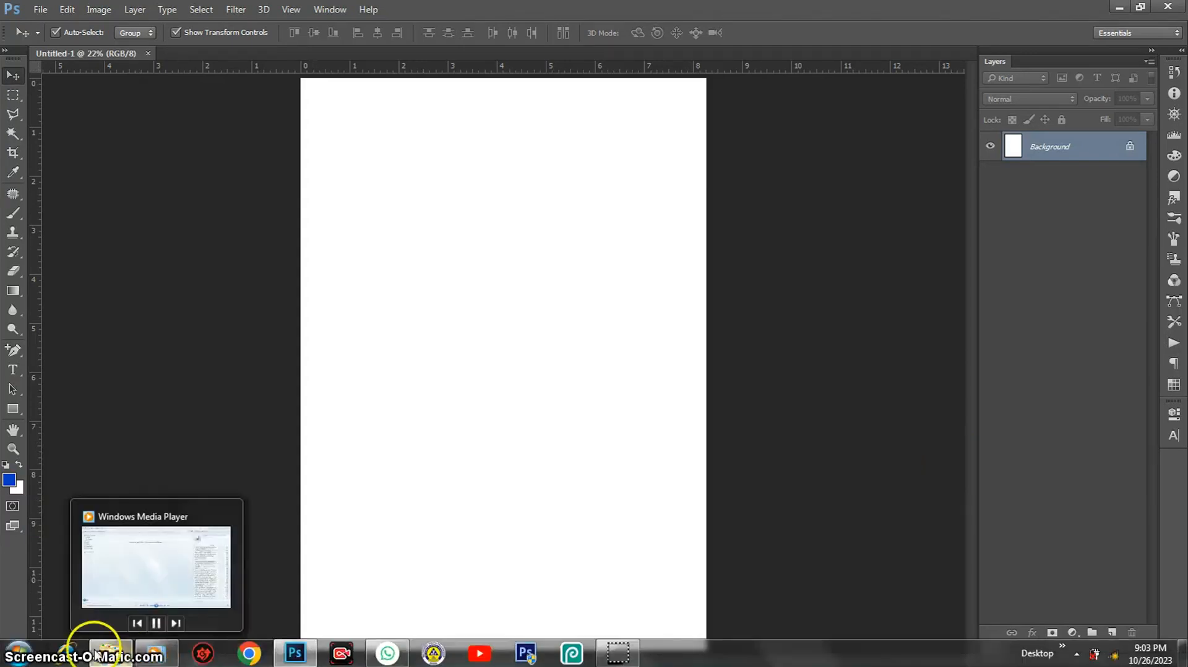
- Place the Premade BG Desertland image from the New folder and scale it from its centre to about 134% to cover the canvas
mouse_move(95, 655)
left_click(101, 572)
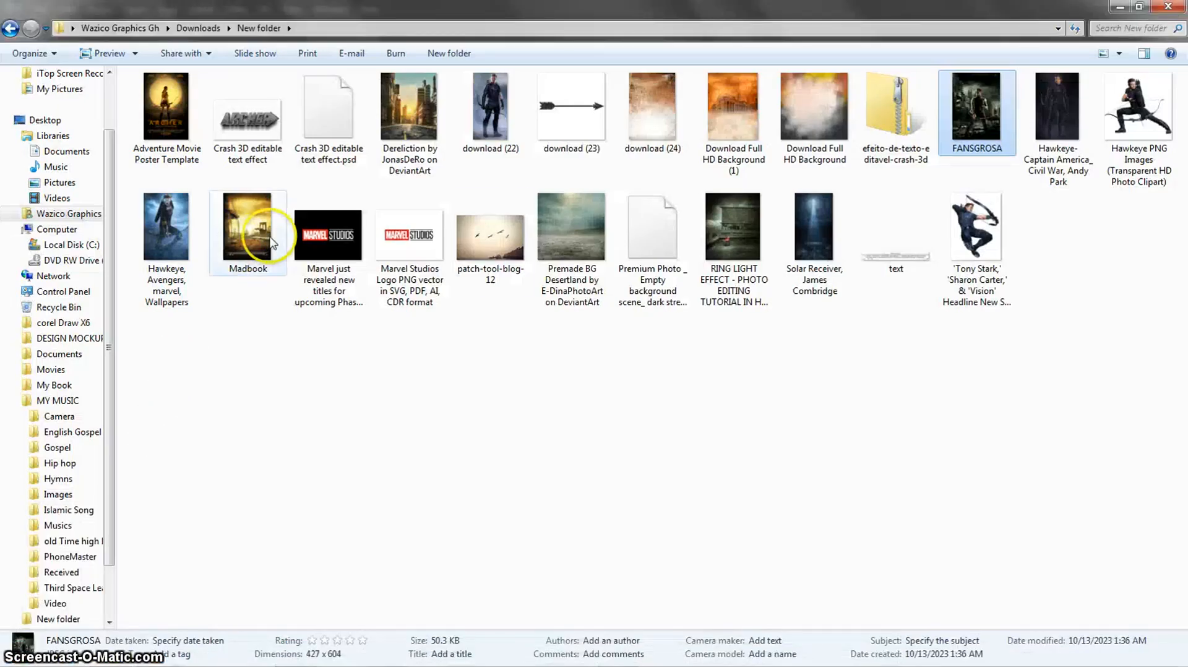
left_click(578, 220)
left_click_drag(578, 220, 409, 451)
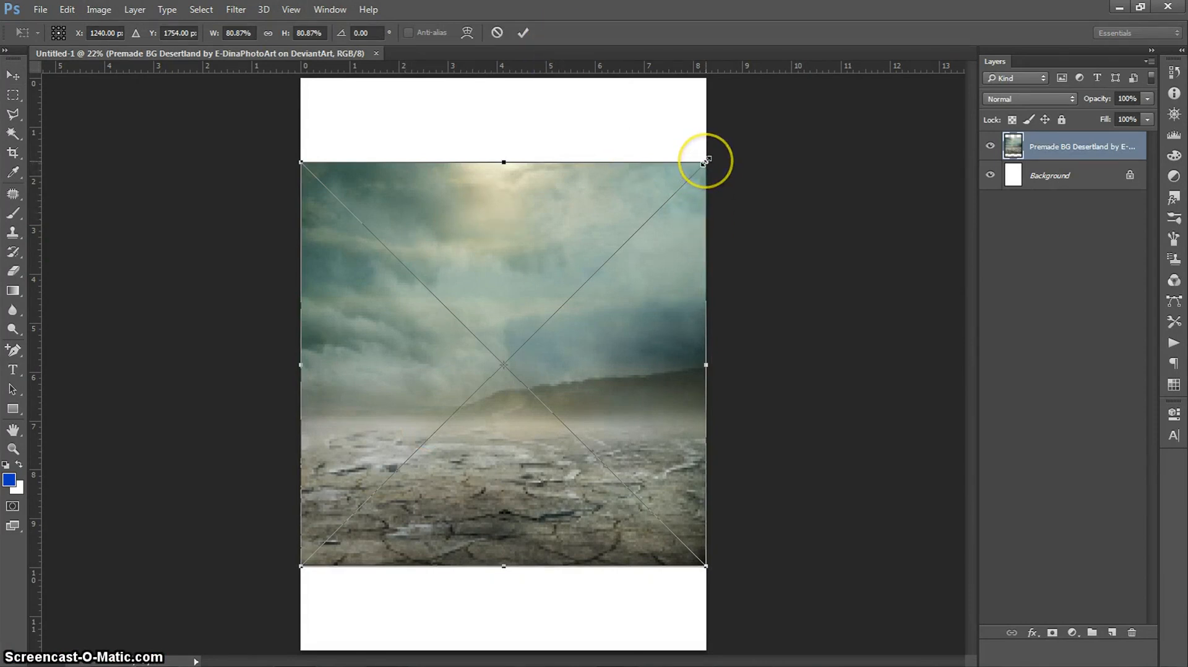
key("shift")
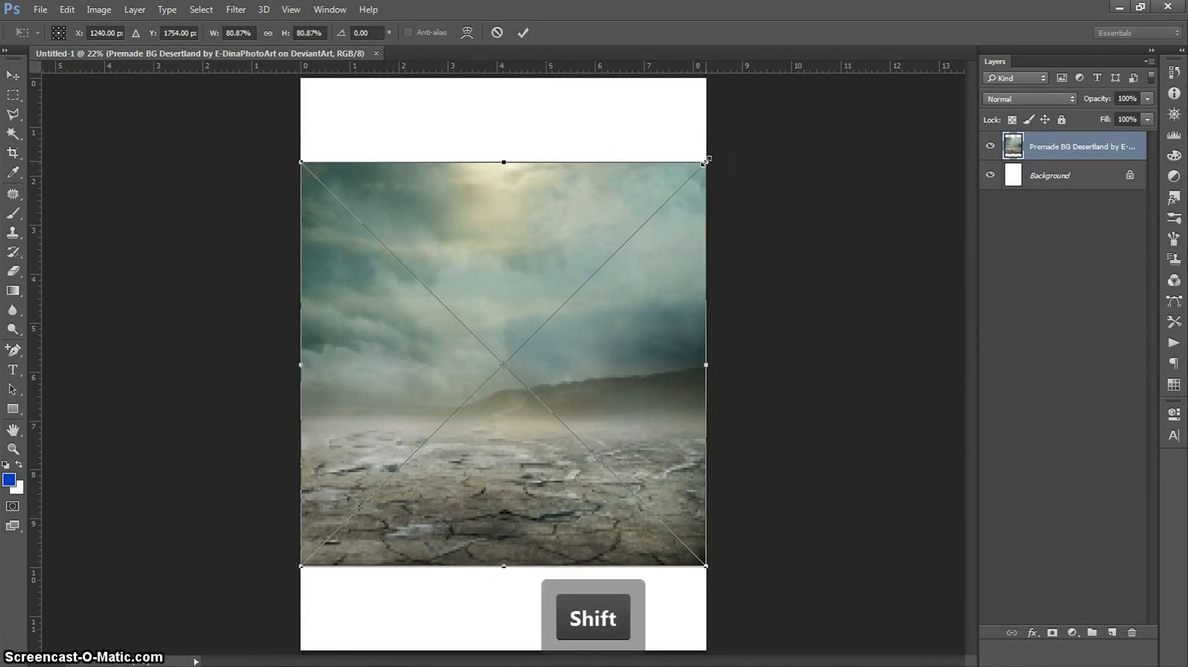
key("alt")
left_click_drag(705, 161, 854, 43)
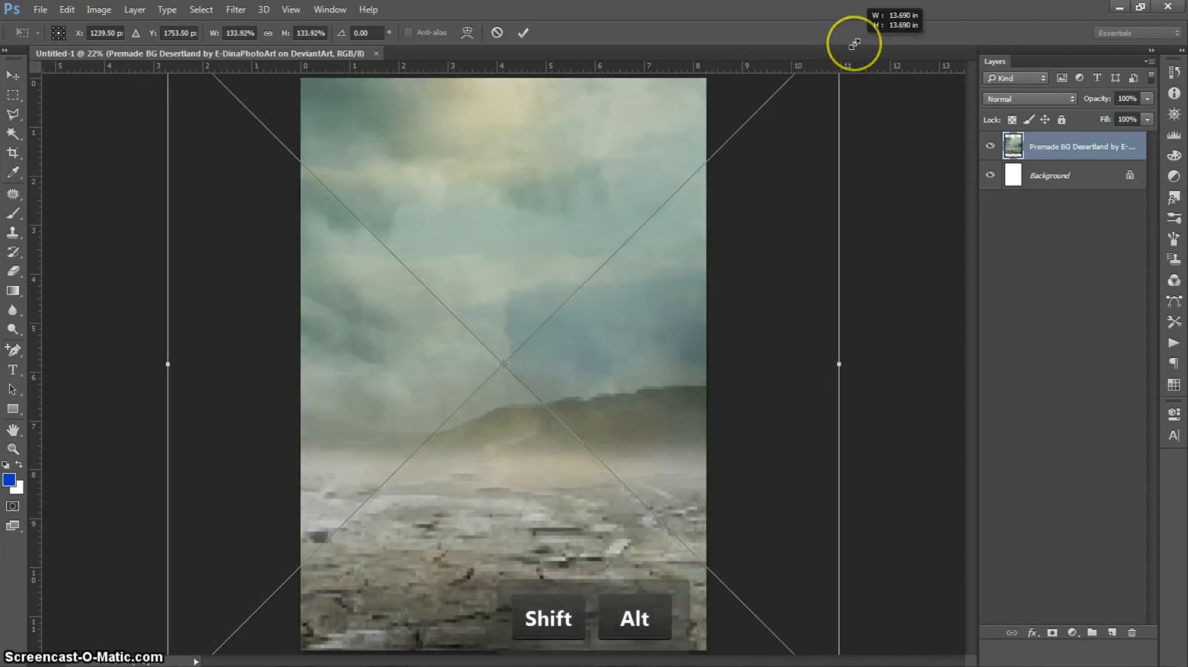
left_click(526, 33)
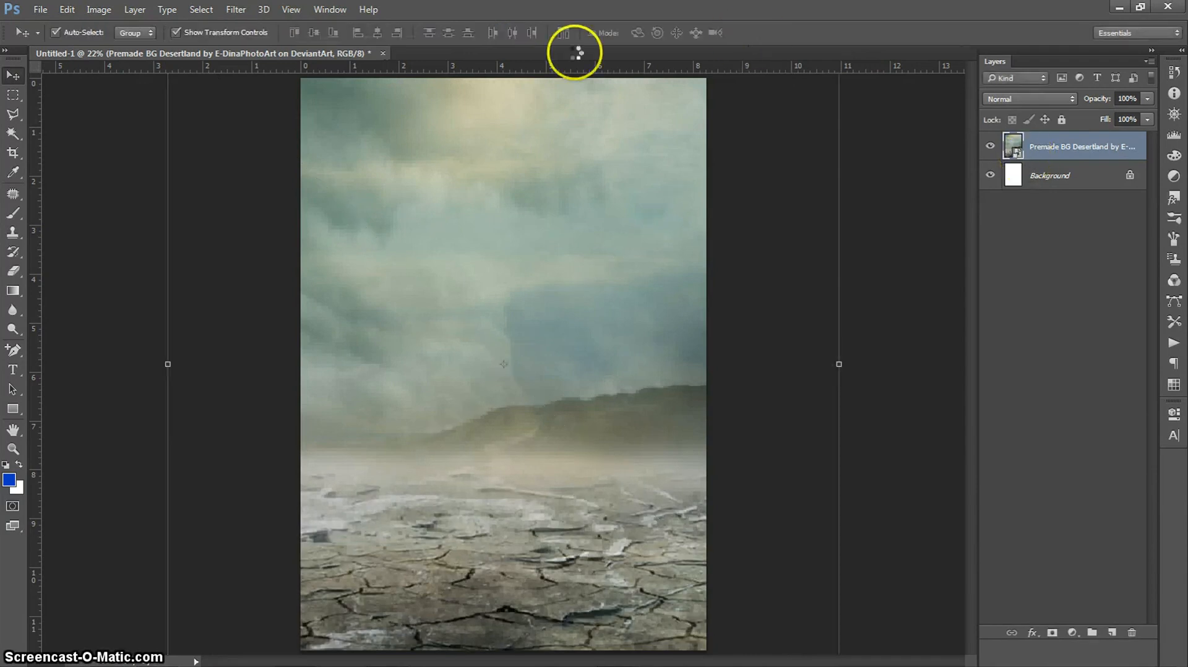
- Rasterize the Premade BG Desertland layer and deselect it
right_click(1069, 156)
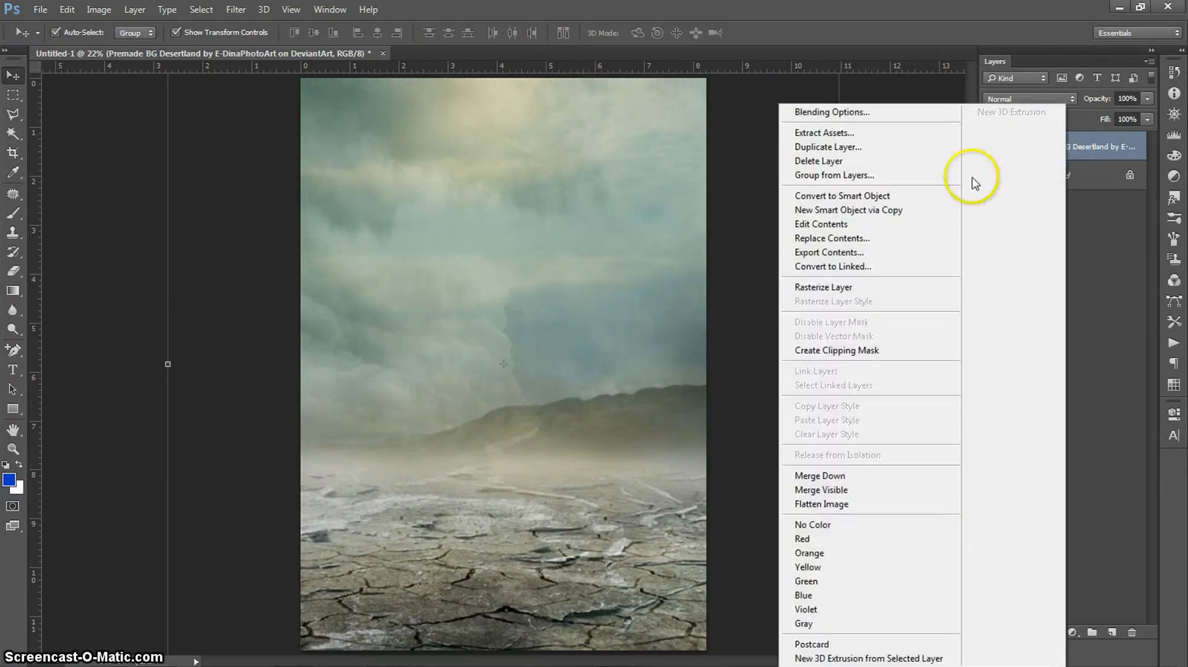
left_click(823, 289)
left_click(1068, 338)
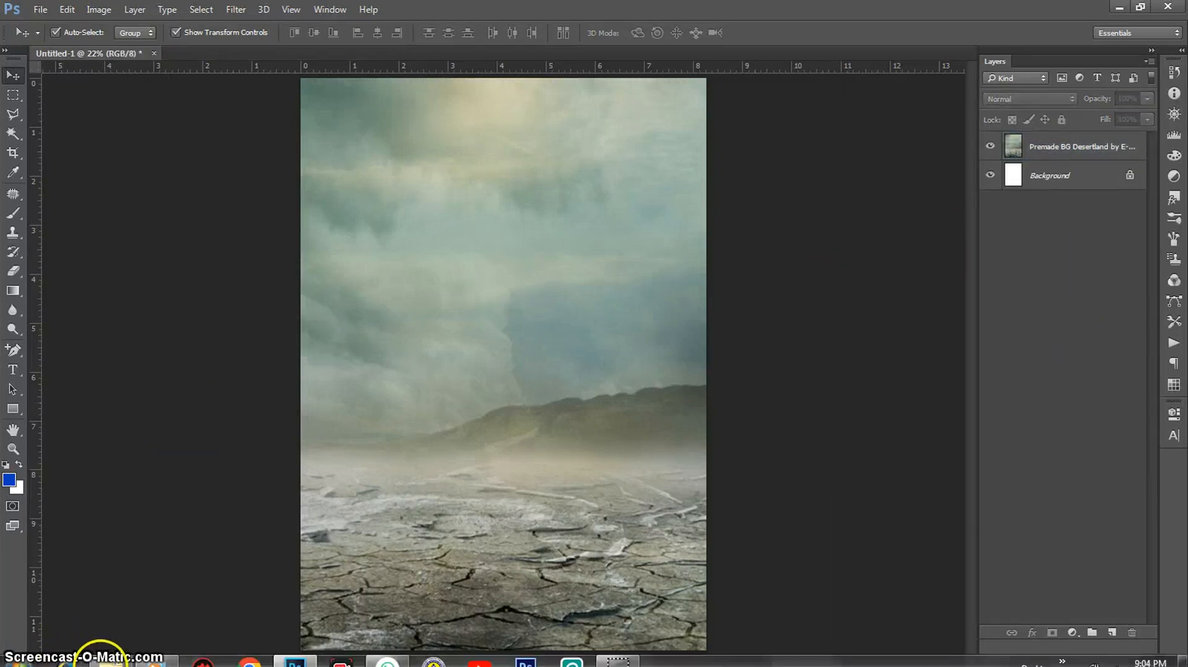
- Place the Madbook image from the New folder over the whole canvas at its fitted size
mouse_move(120, 655)
left_click(117, 605)
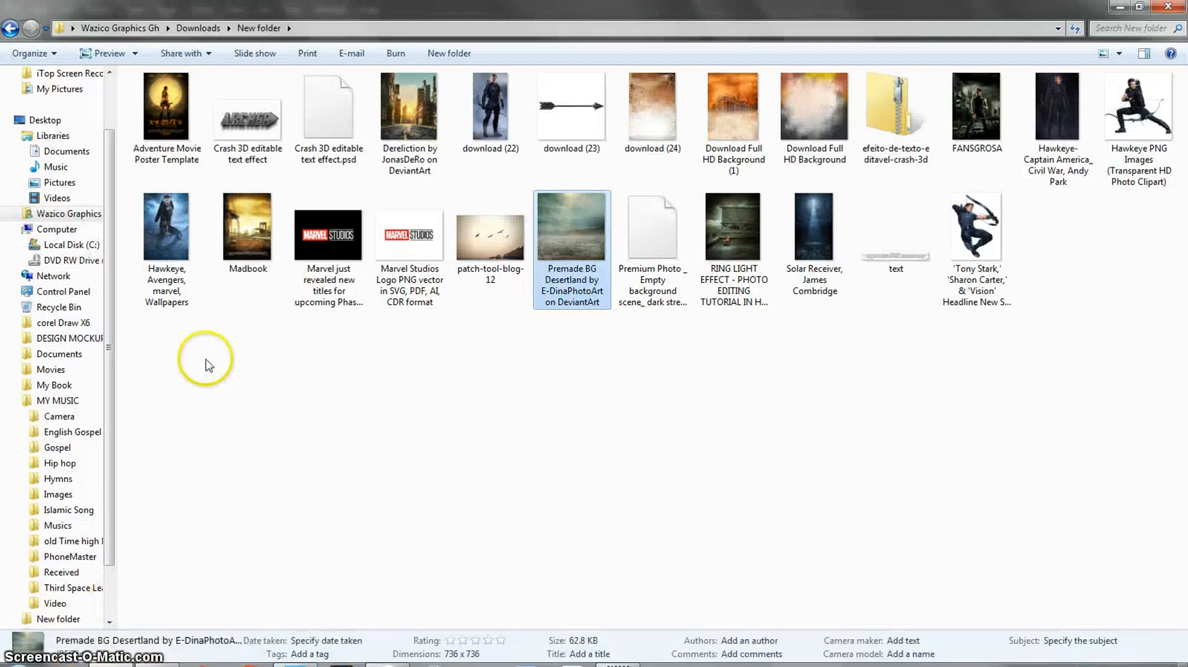
left_click(249, 226)
left_click_drag(249, 227, 320, 549)
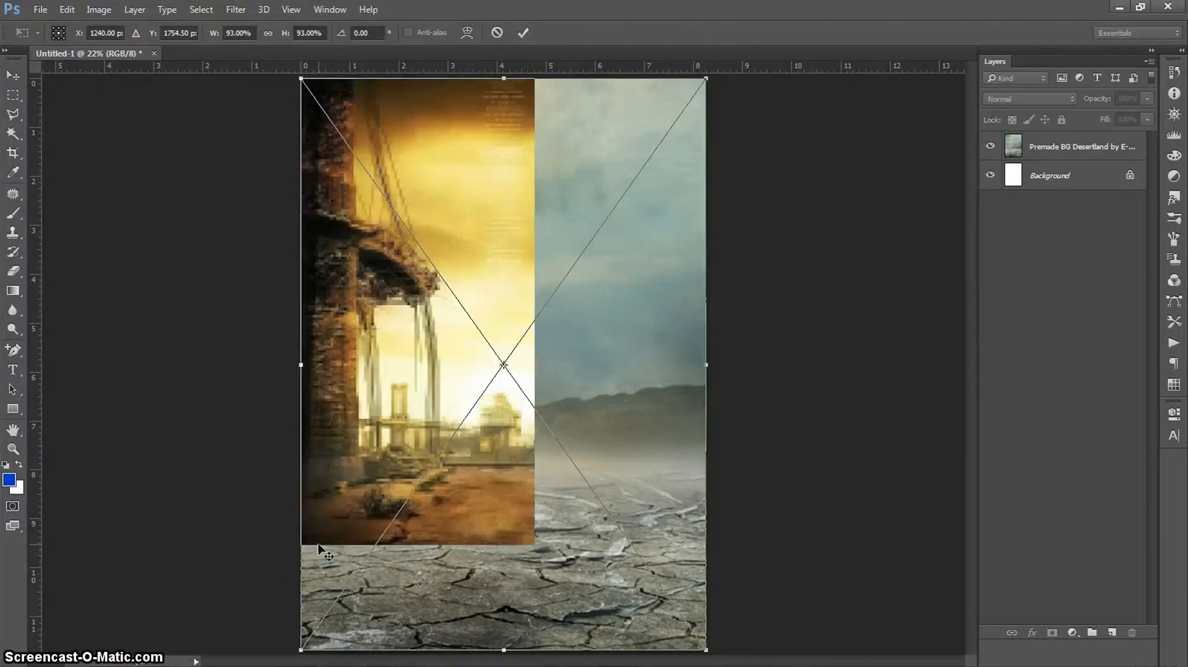
left_click(523, 33)
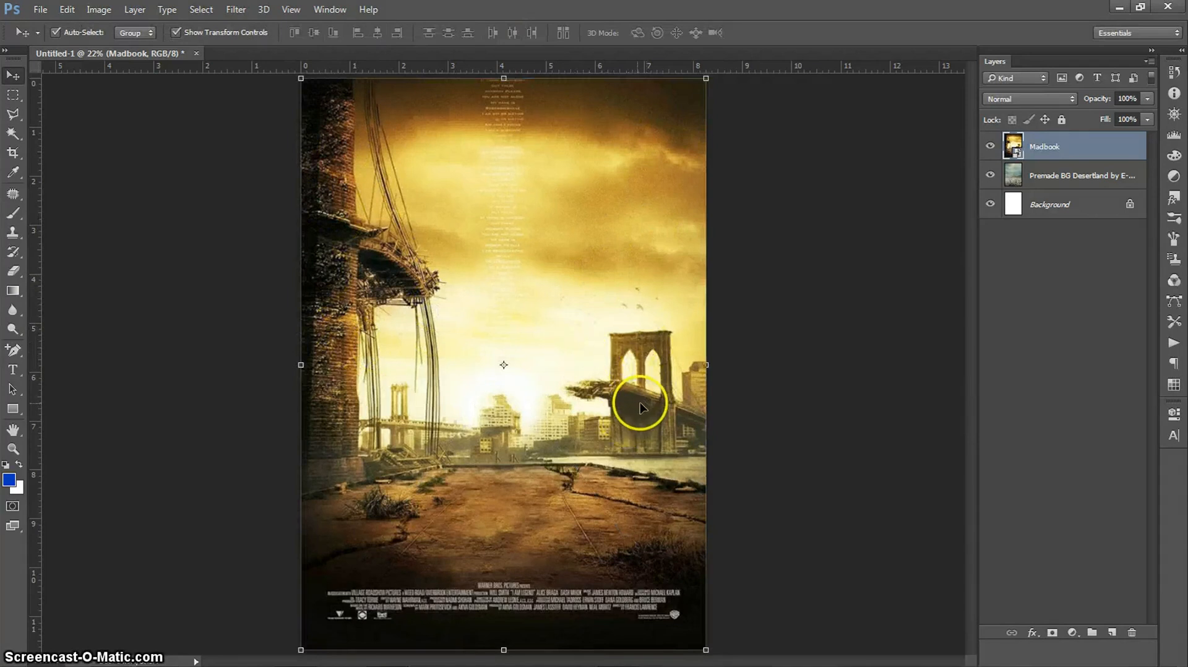
- Rasterize the Madbook layer and hide it
right_click(1031, 163)
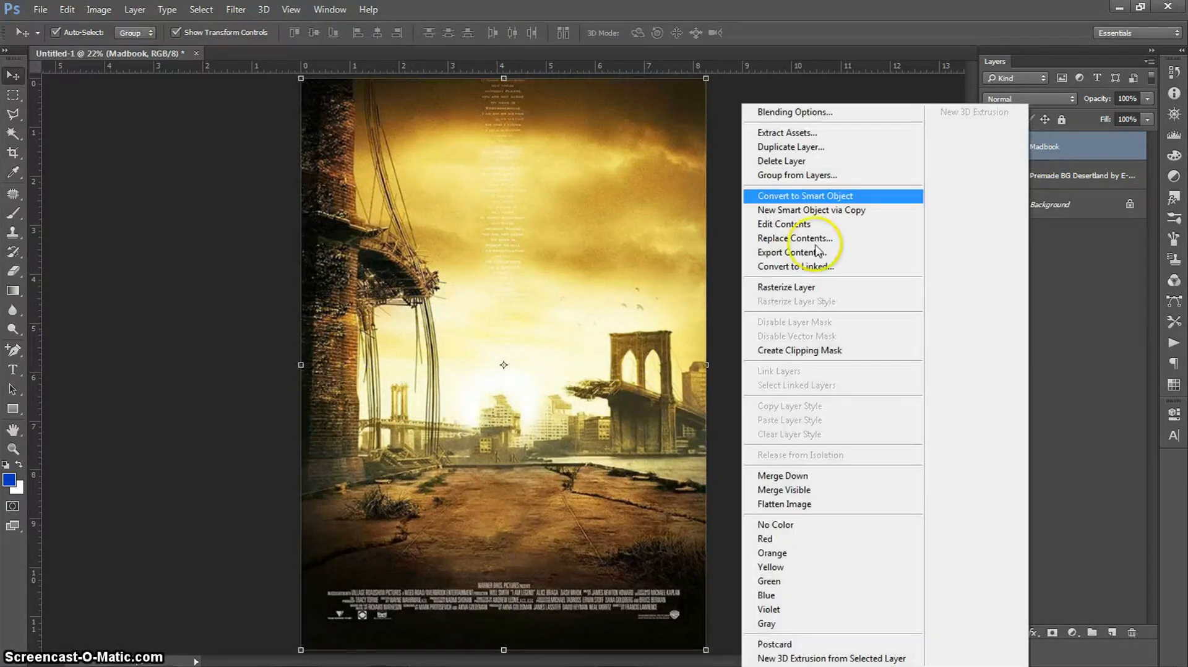
left_click(773, 289)
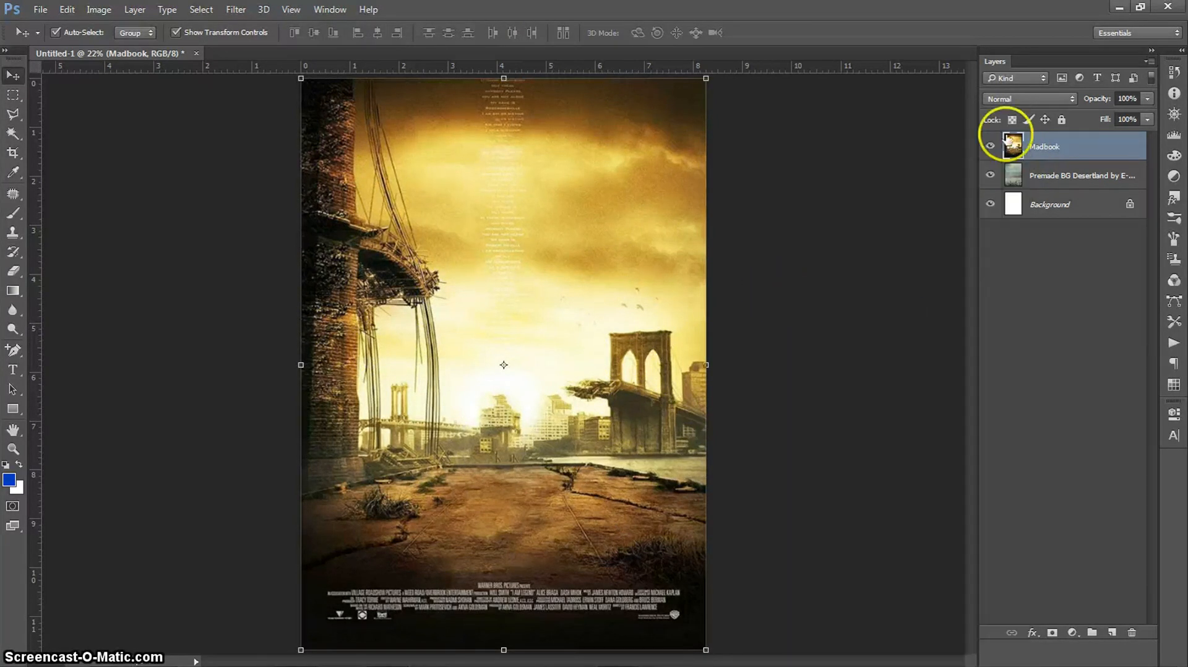
left_click(991, 146)
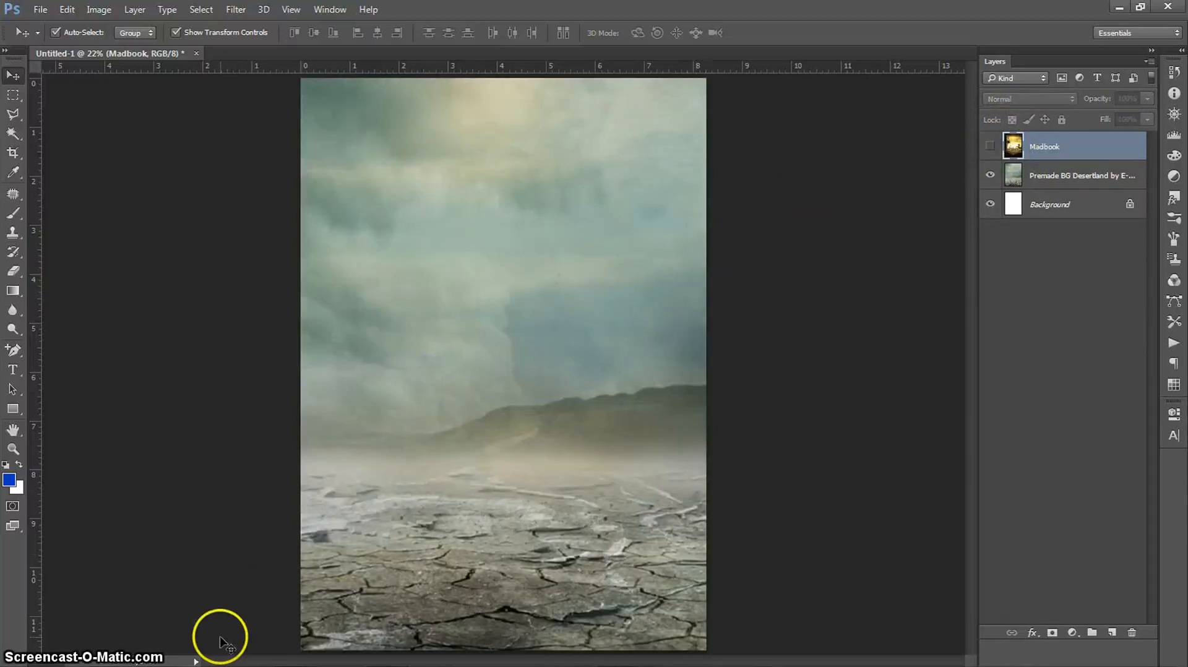
- Place the Dereliction street image flush with the canvas's upper edge and rasterize its layer
left_click(109, 636)
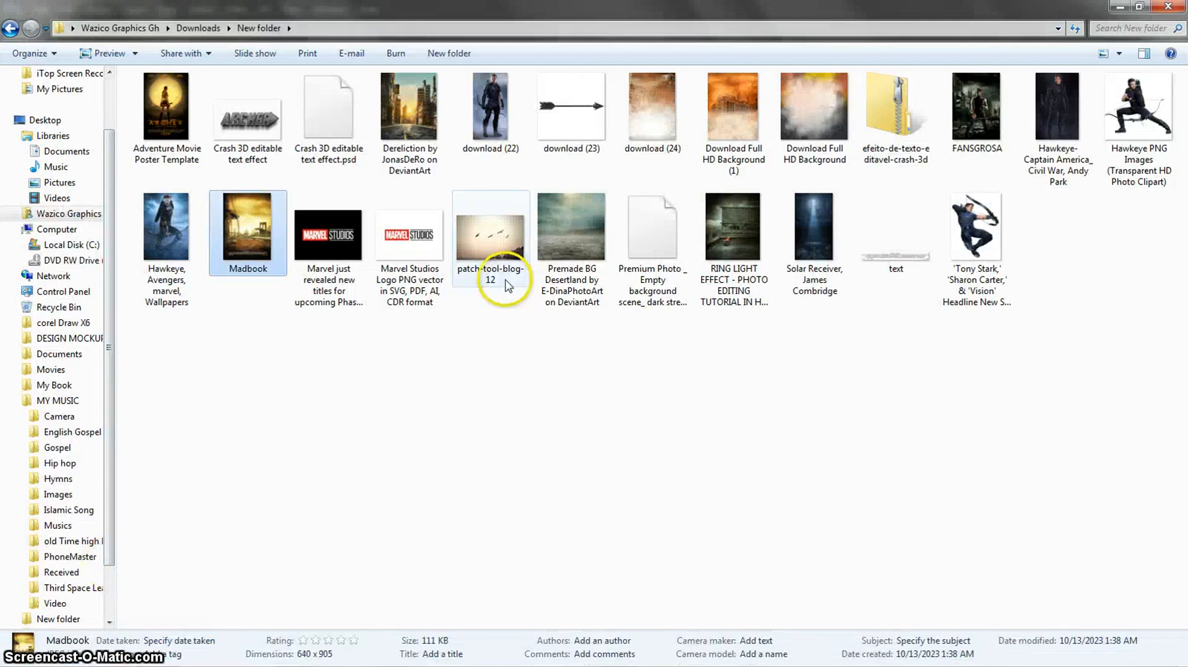
left_click_drag(422, 98, 341, 524)
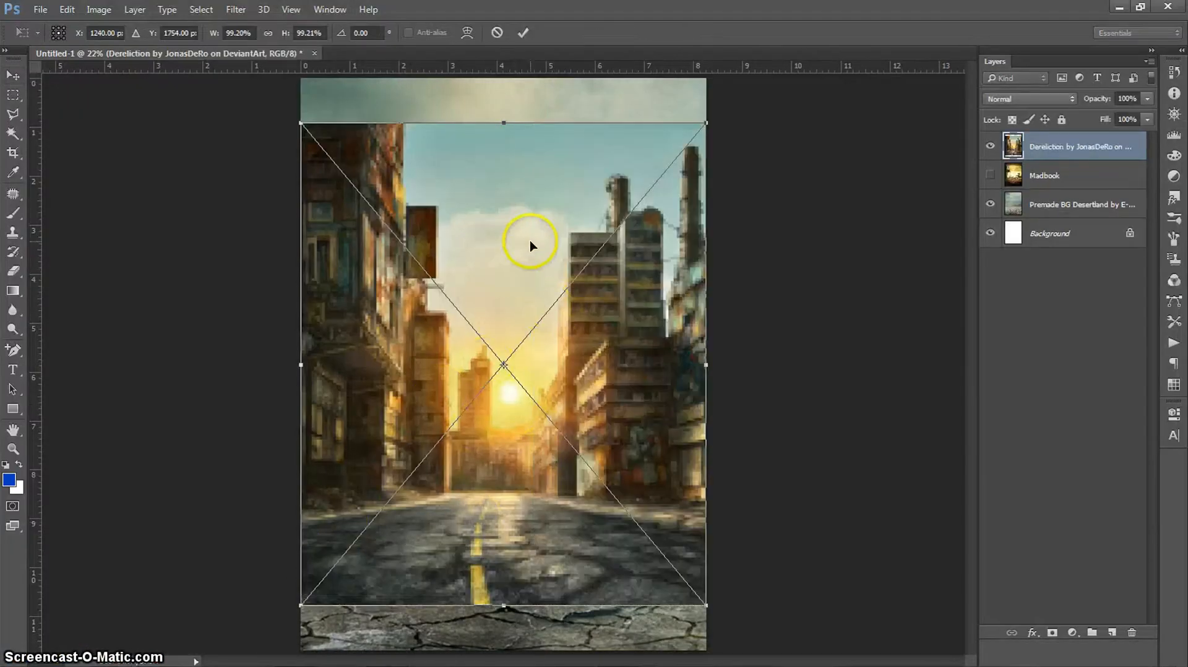
left_click_drag(530, 246, 524, 256)
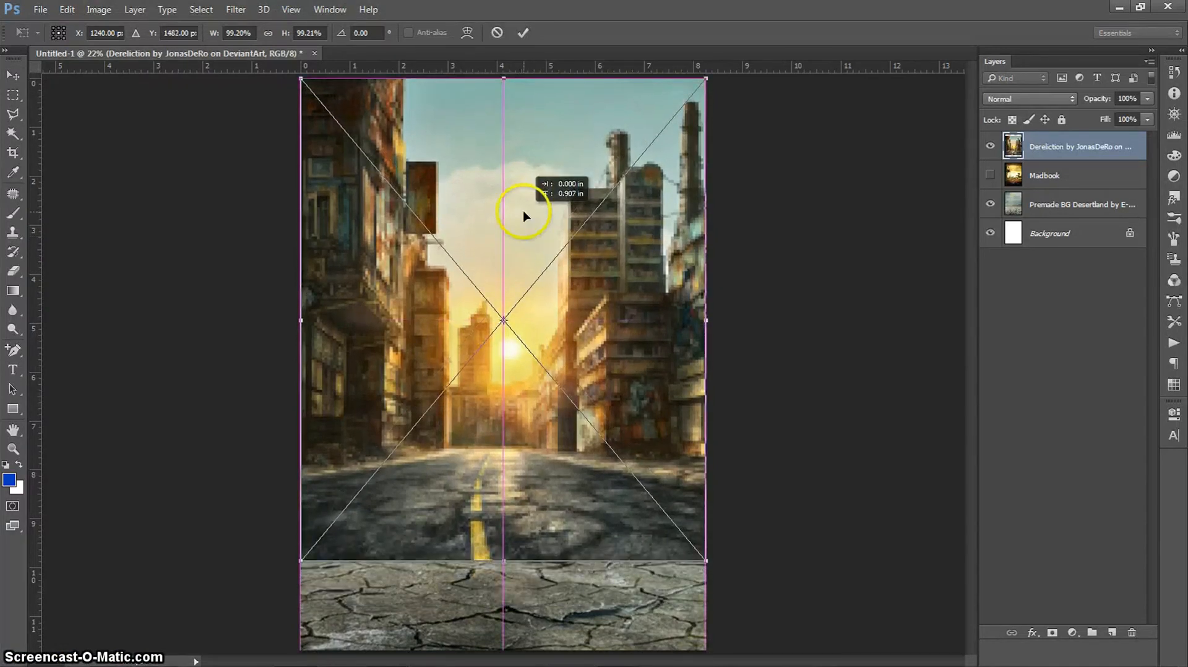
left_click_drag(524, 215, 524, 215)
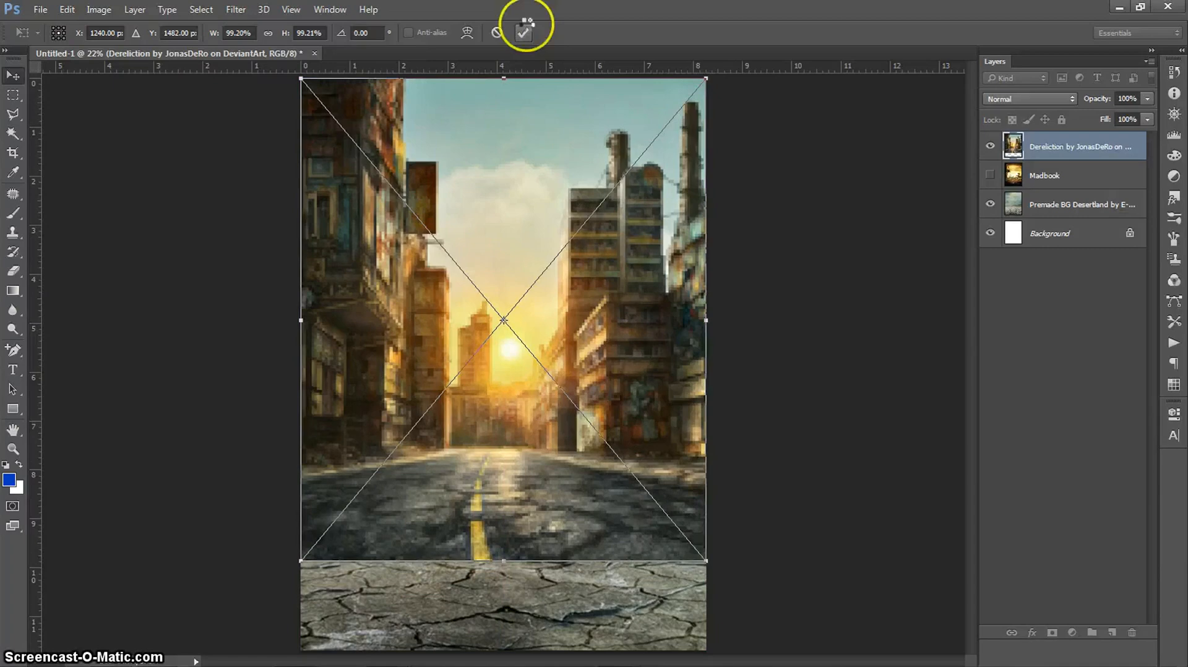
left_click(526, 31)
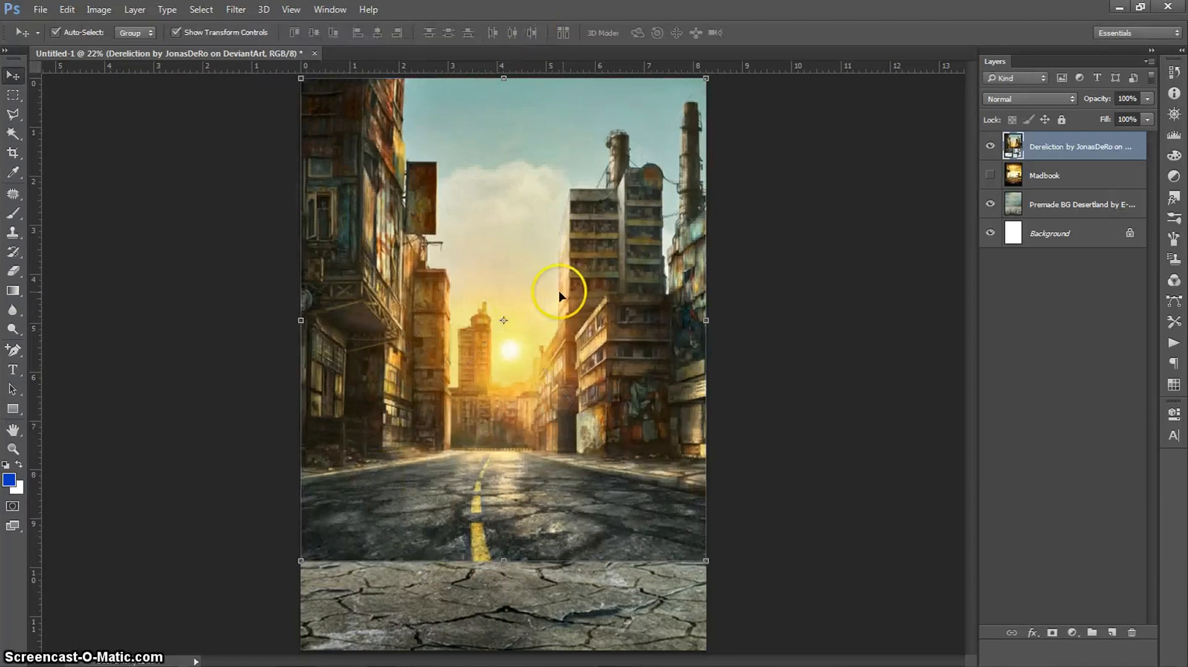
right_click(1047, 151)
left_click(796, 290)
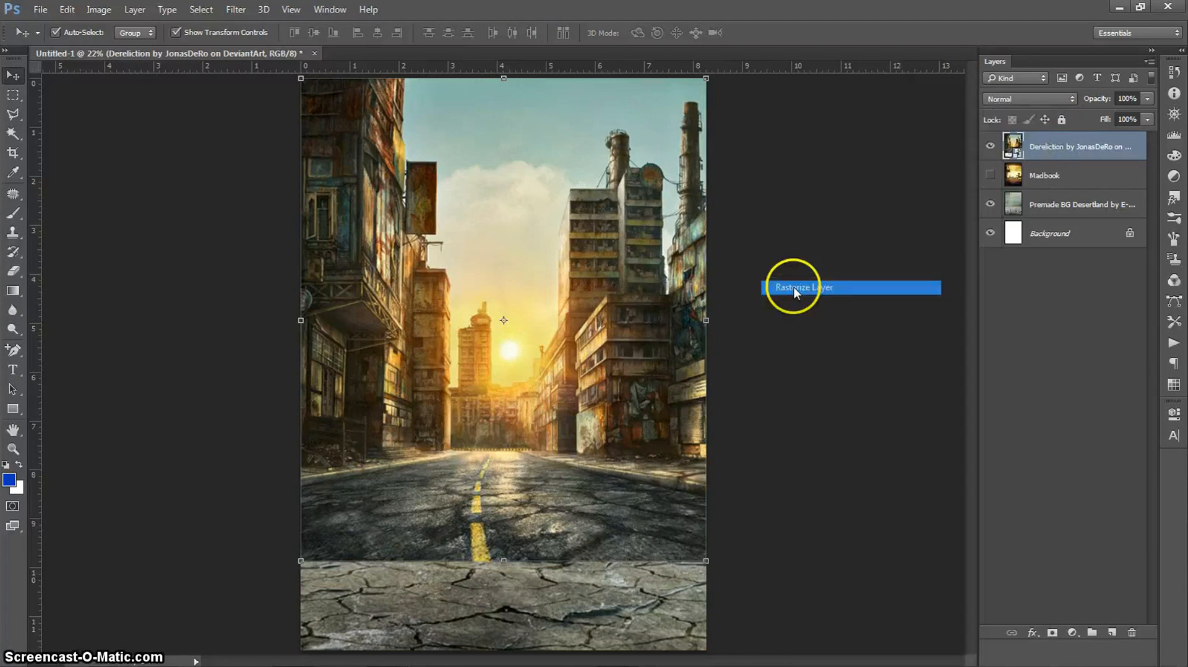
- Move the Dereliction layer below the Madbook layer and set its blend mode to Luminosity
left_click_drag(1074, 144, 1088, 187)
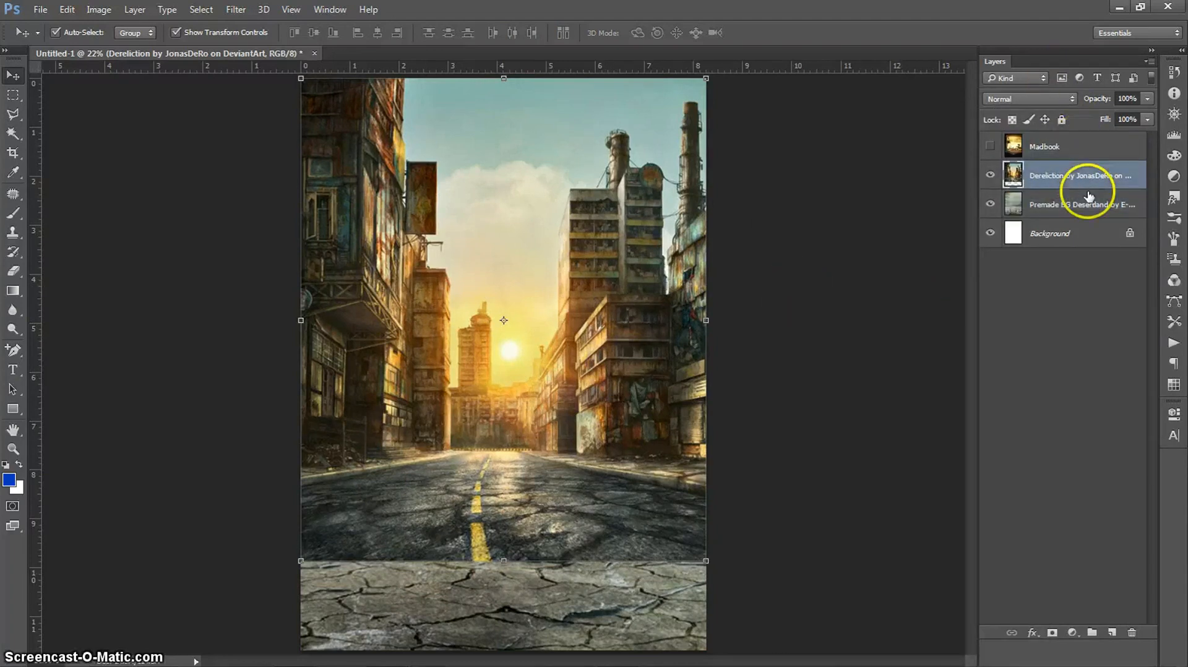
left_click(1023, 97)
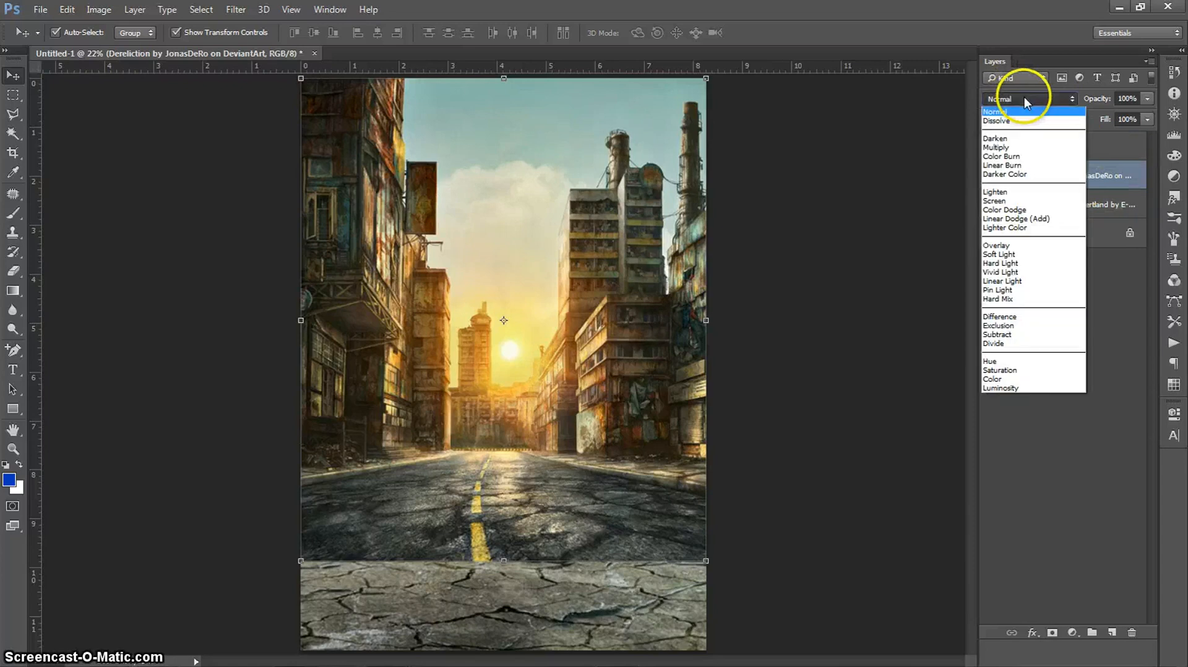
left_click(1001, 387)
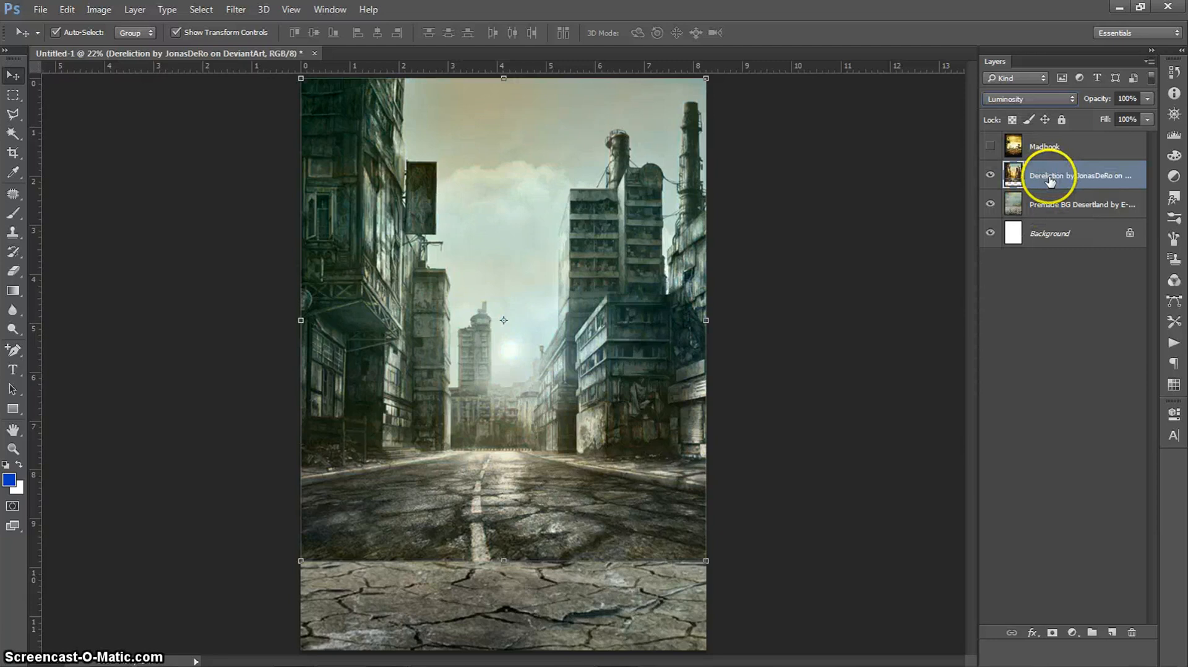
- Add a layer mask to the Dereliction layer and brush black over the lower road to blend it into the cracked ground
left_click(1052, 632)
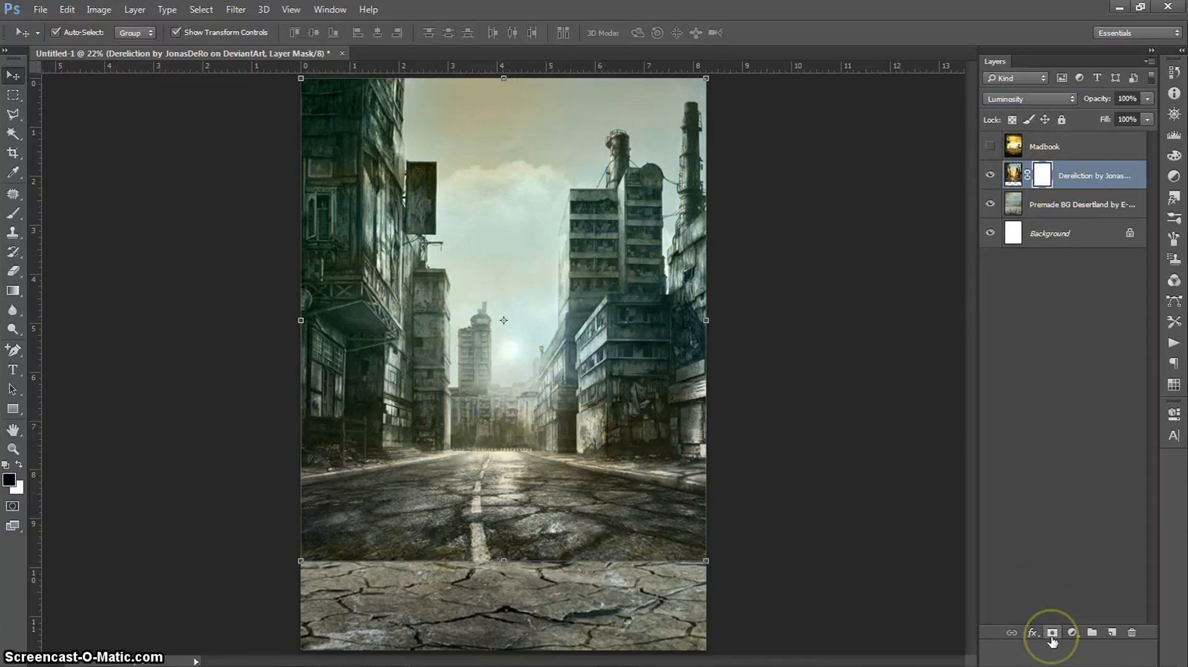
key("b")
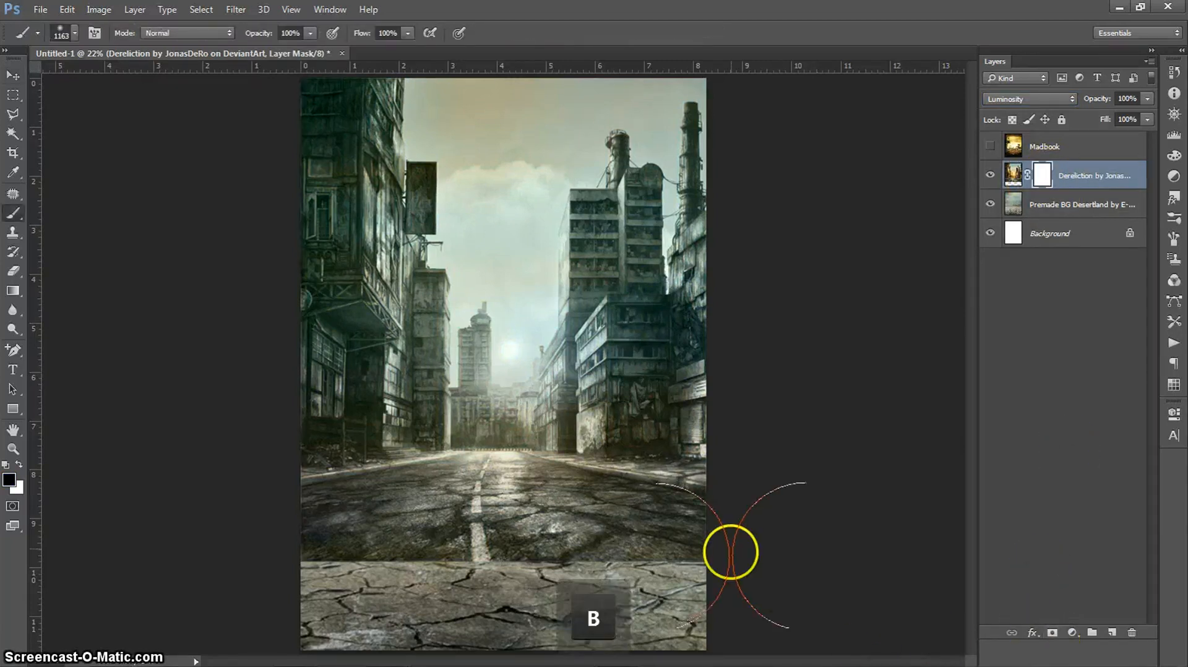
mouse_move(716, 556)
left_mouse_down()
mouse_move(356, 547)
mouse_move(336, 600)
left_mouse_up()
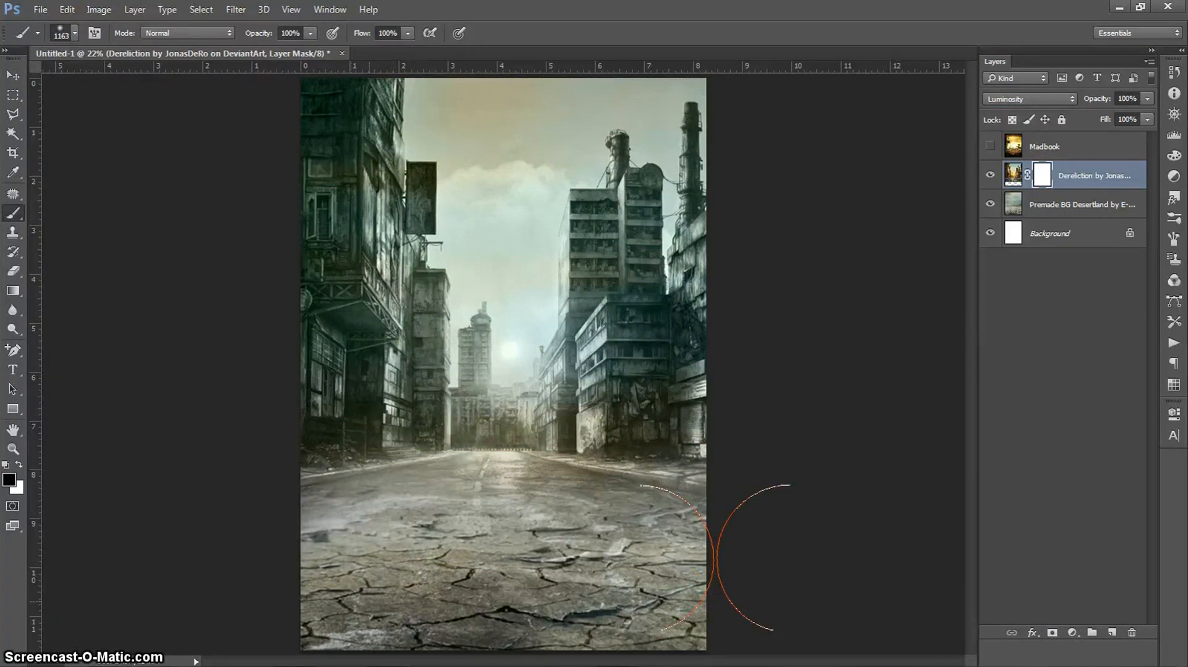
mouse_move(711, 557)
left_mouse_down()
mouse_move(688, 597)
mouse_move(629, 486)
mouse_move(609, 503)
mouse_move(458, 436)
left_mouse_up()
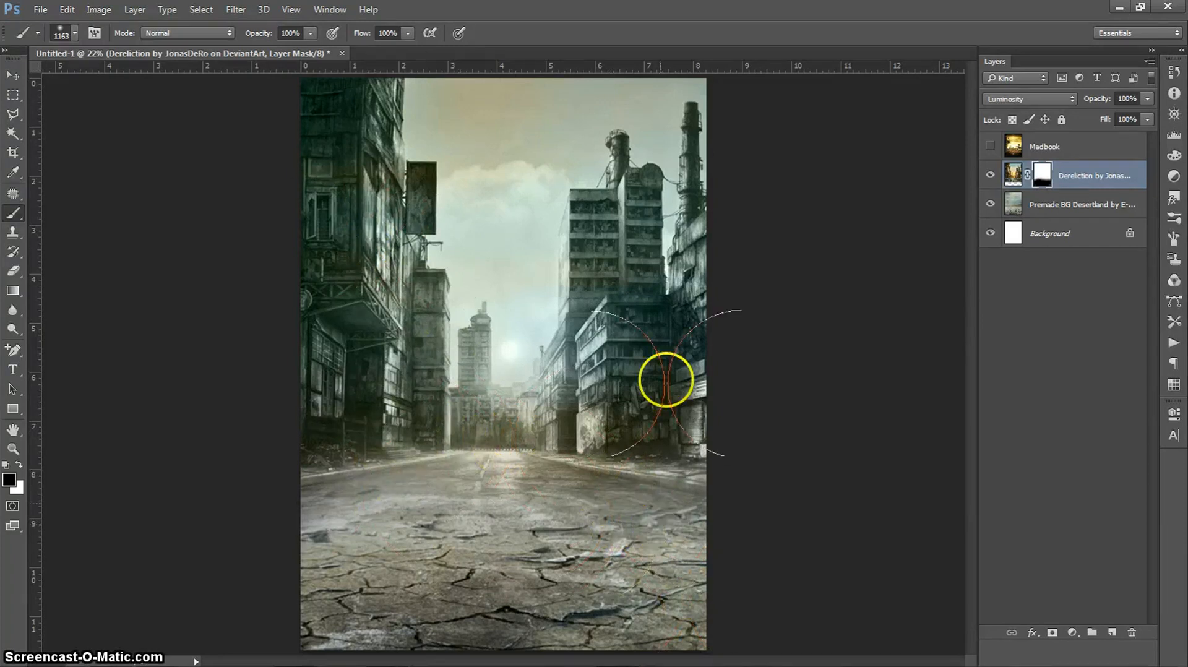
- Brush black over the buildings on the street's right side in the Dereliction layer mask, up to the sky, to hide them
mouse_move(658, 438)
left_mouse_down()
mouse_move(651, 427)
mouse_move(659, 444)
left_mouse_up()
mouse_move(669, 274)
left_mouse_down()
mouse_move(599, 148)
mouse_move(585, 151)
mouse_move(553, 266)
mouse_move(576, 476)
left_mouse_up()
left_click(658, 445)
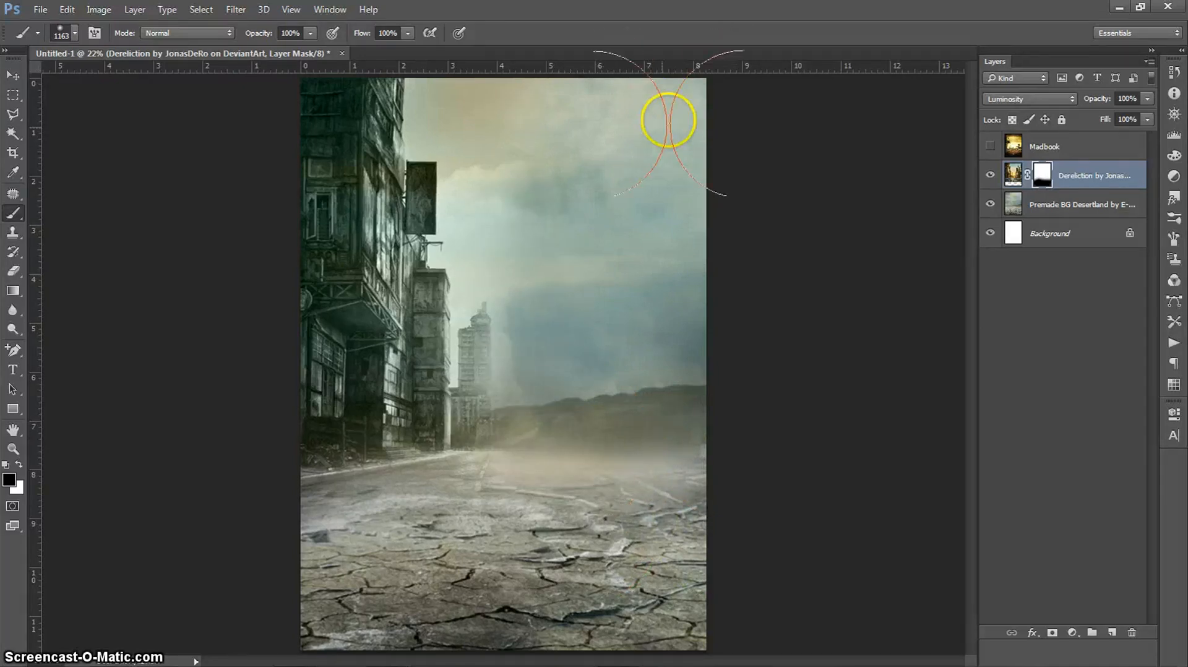
left_click(668, 120)
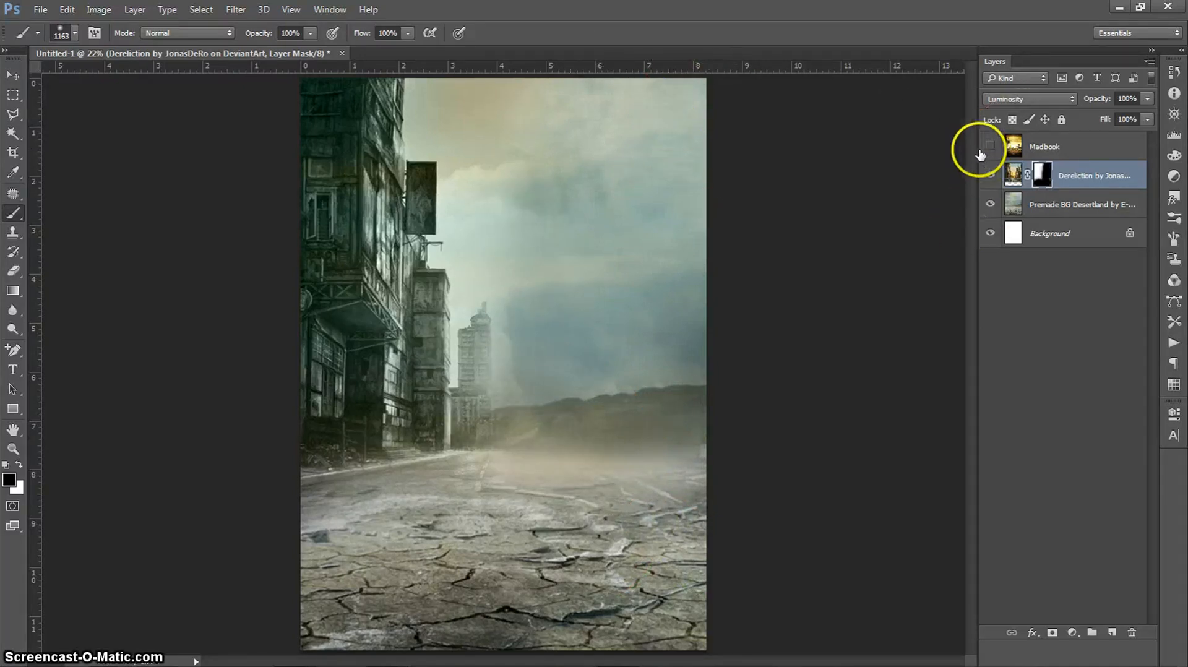
- Show the Madbook layer again and set its blend mode to Luminosity
left_click(12, 74)
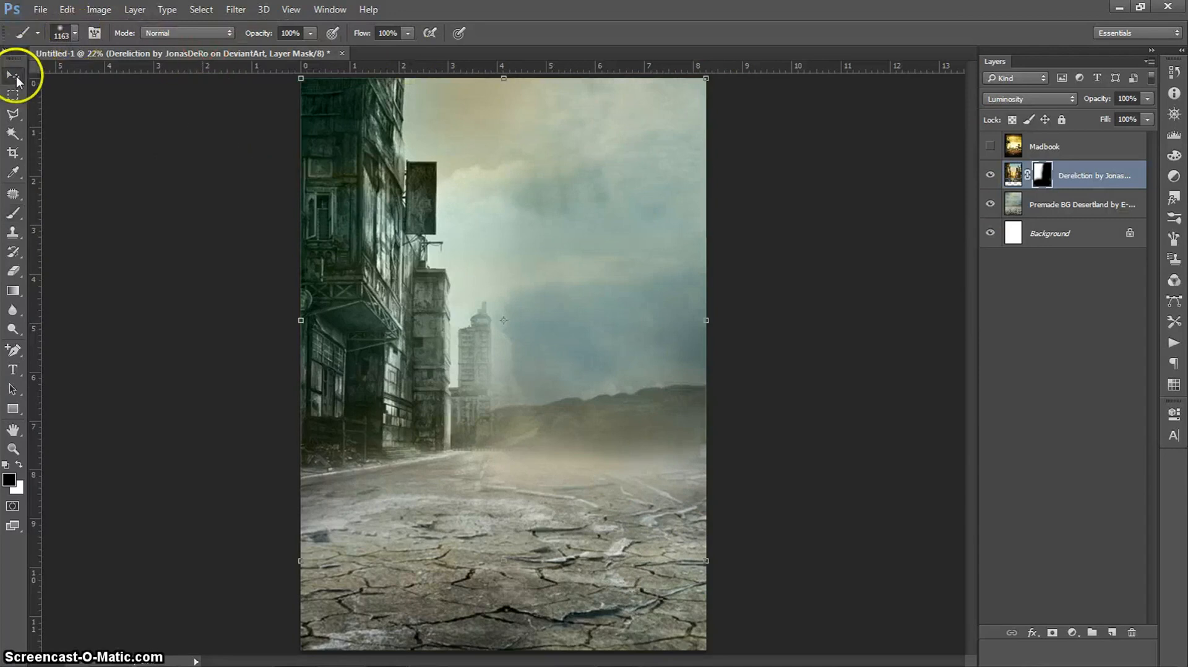
left_click(990, 146)
left_click(1065, 155)
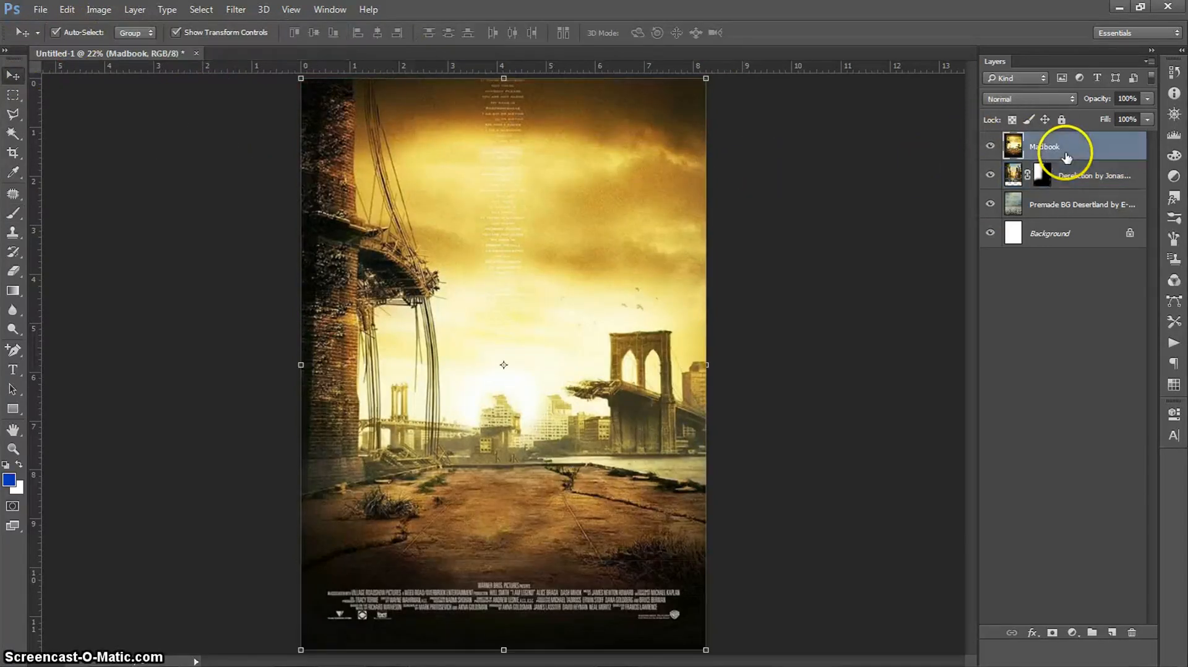
left_click(1028, 98)
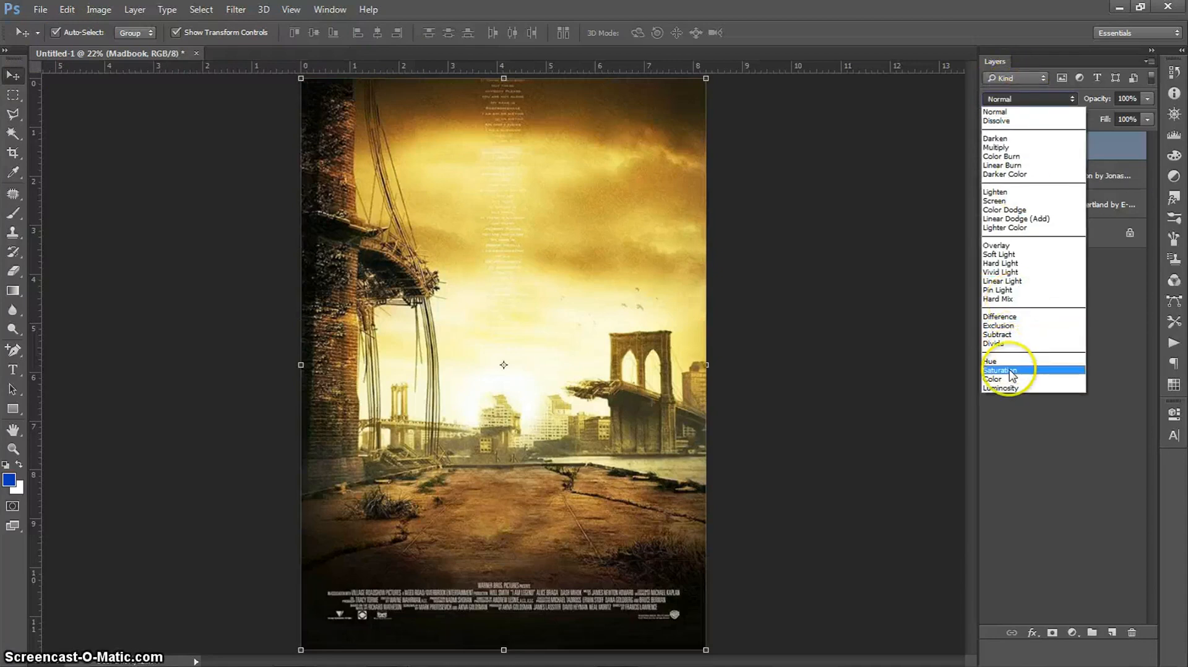
left_click(1012, 388)
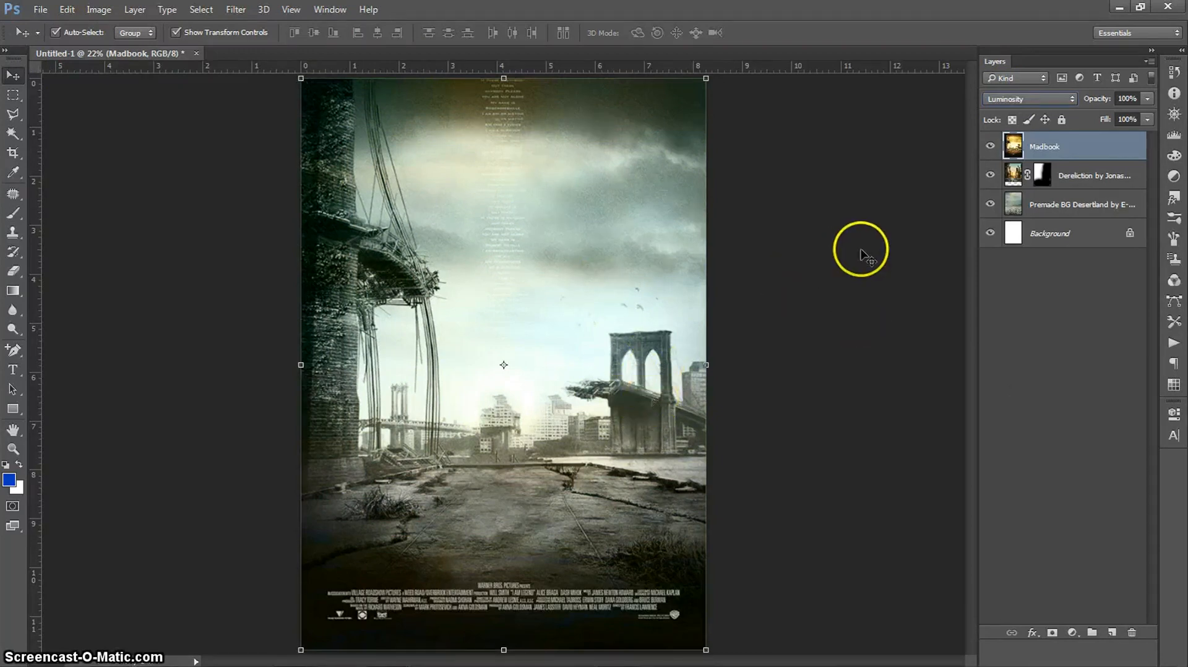
- Add a layer mask to the Madbook layer and brush black over its ground, upper sky and left bridge tower, keeping the right bridge
left_click(1052, 632)
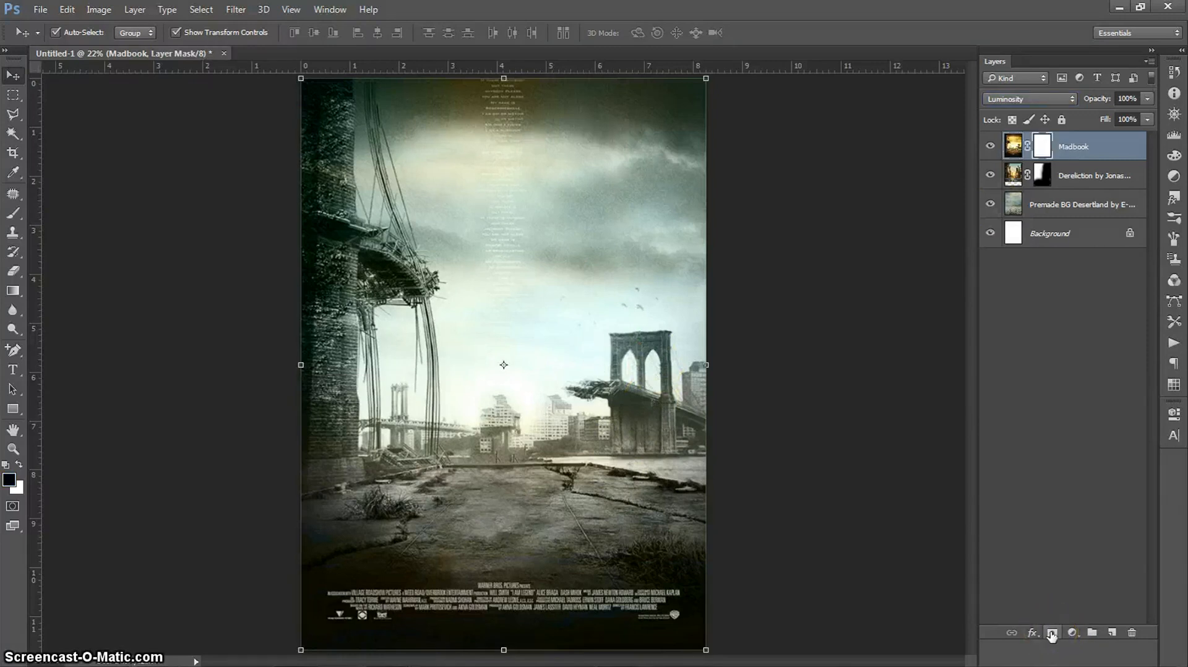
key("b")
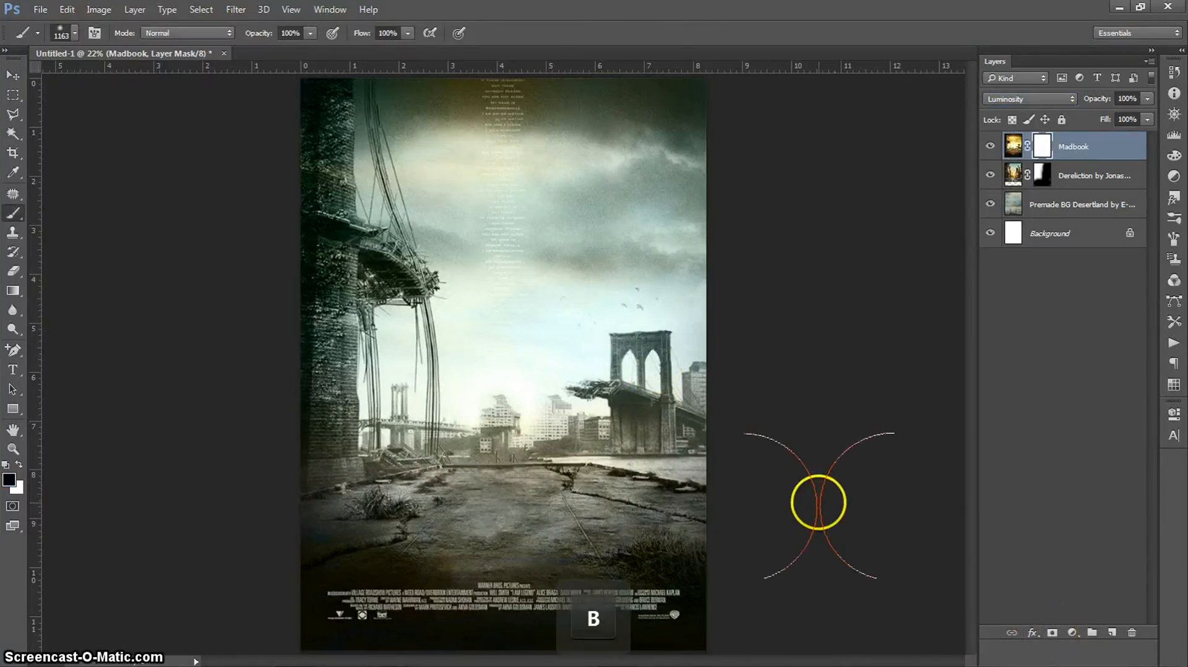
left_click(729, 577)
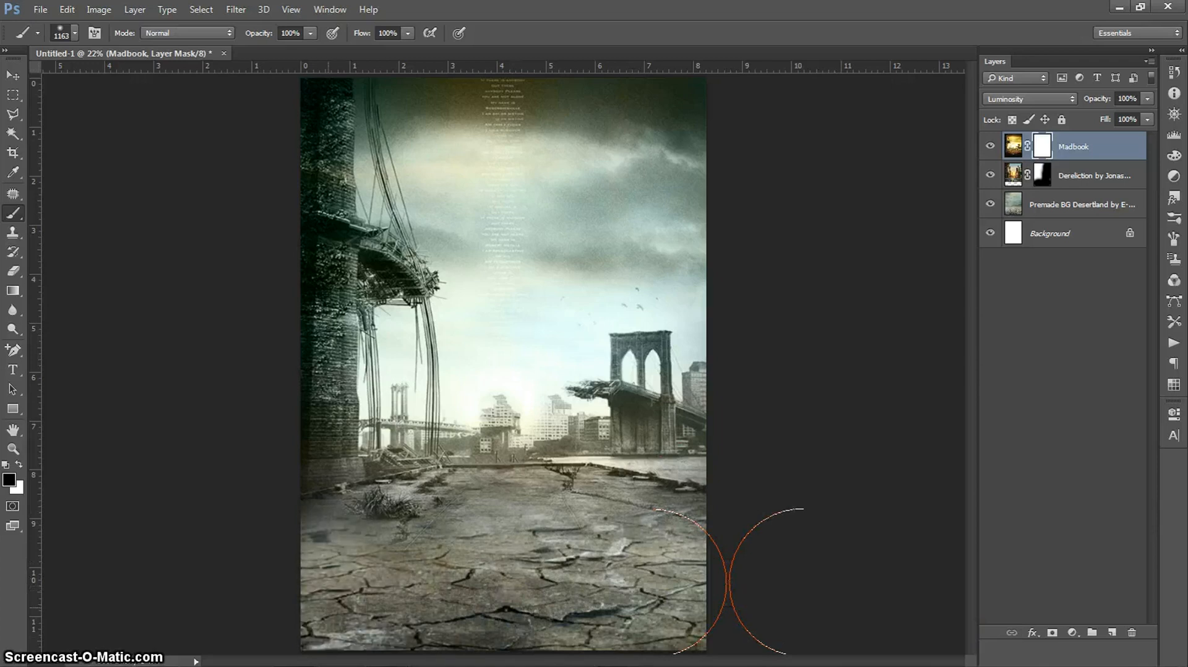
mouse_move(729, 582)
left_mouse_down()
mouse_move(353, 32)
mouse_move(385, 97)
mouse_move(511, 218)
mouse_move(586, 137)
mouse_move(658, 126)
mouse_move(668, 170)
mouse_move(687, 160)
left_mouse_up()
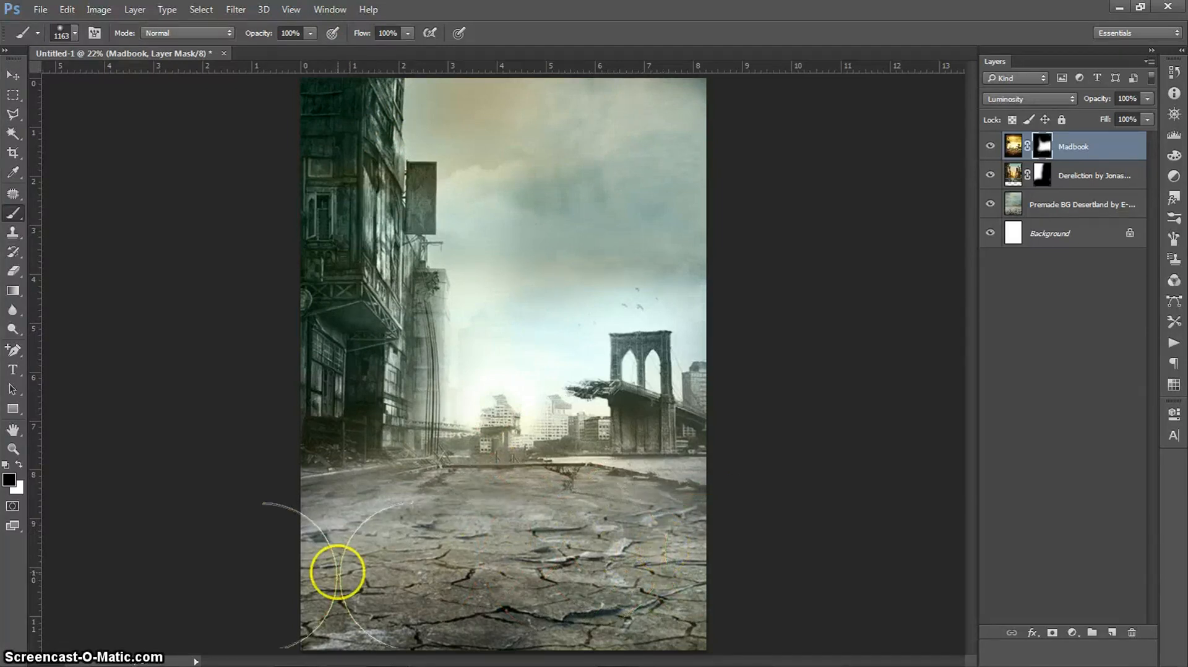
left_click(1066, 154)
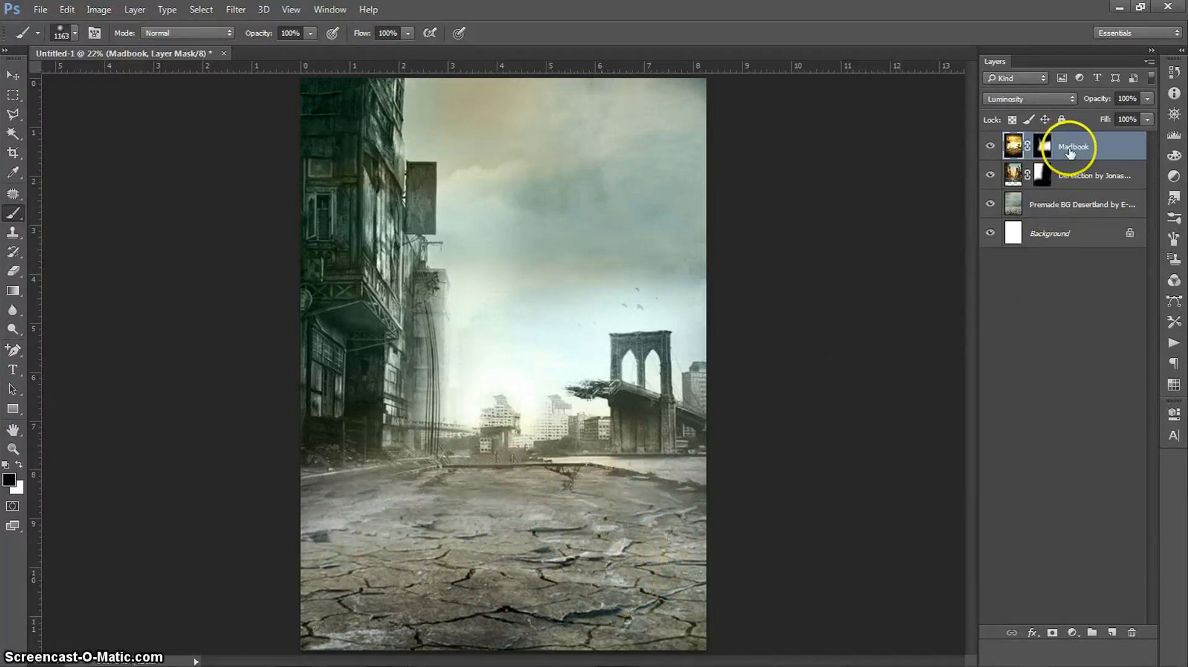
key("b")
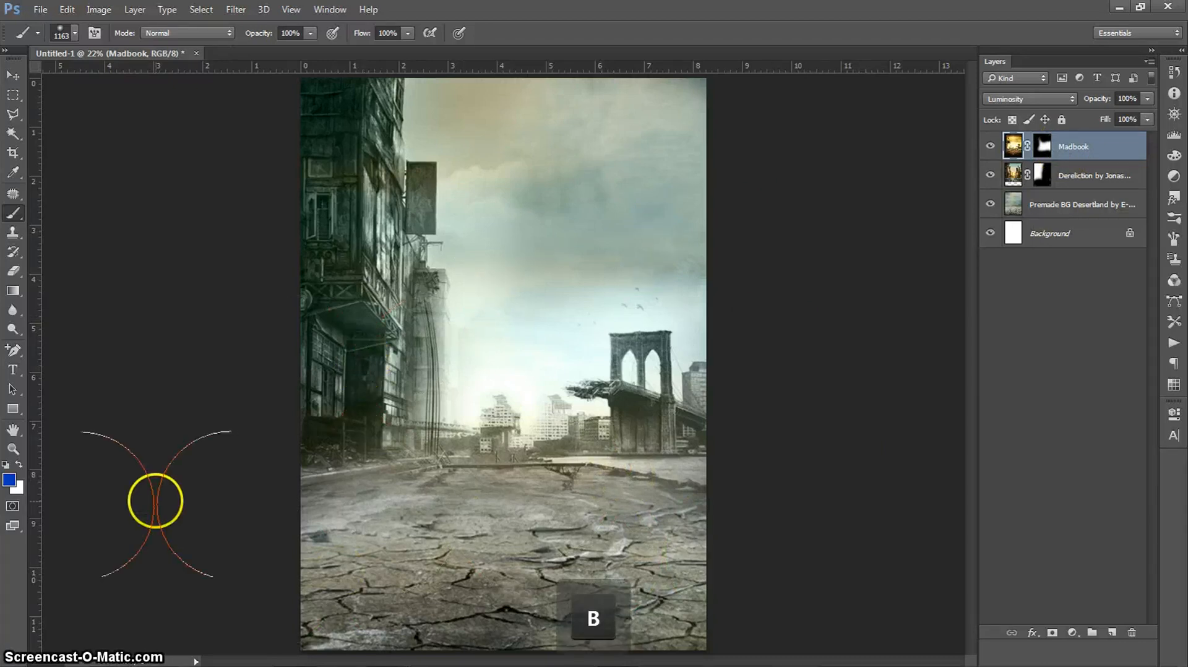
left_click(13, 75)
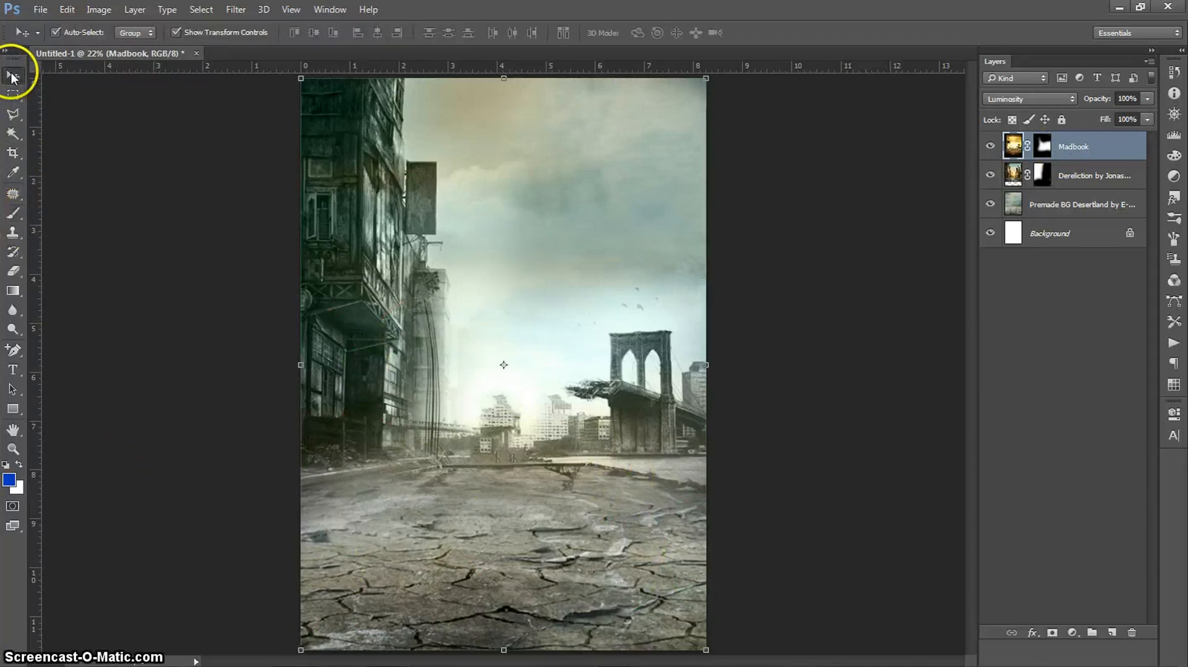
- Place the patch-tool-blog-12 bird image from the New folder window over the upper sky, centred at about X 1490, Y 434.5 px
mouse_move(128, 654)
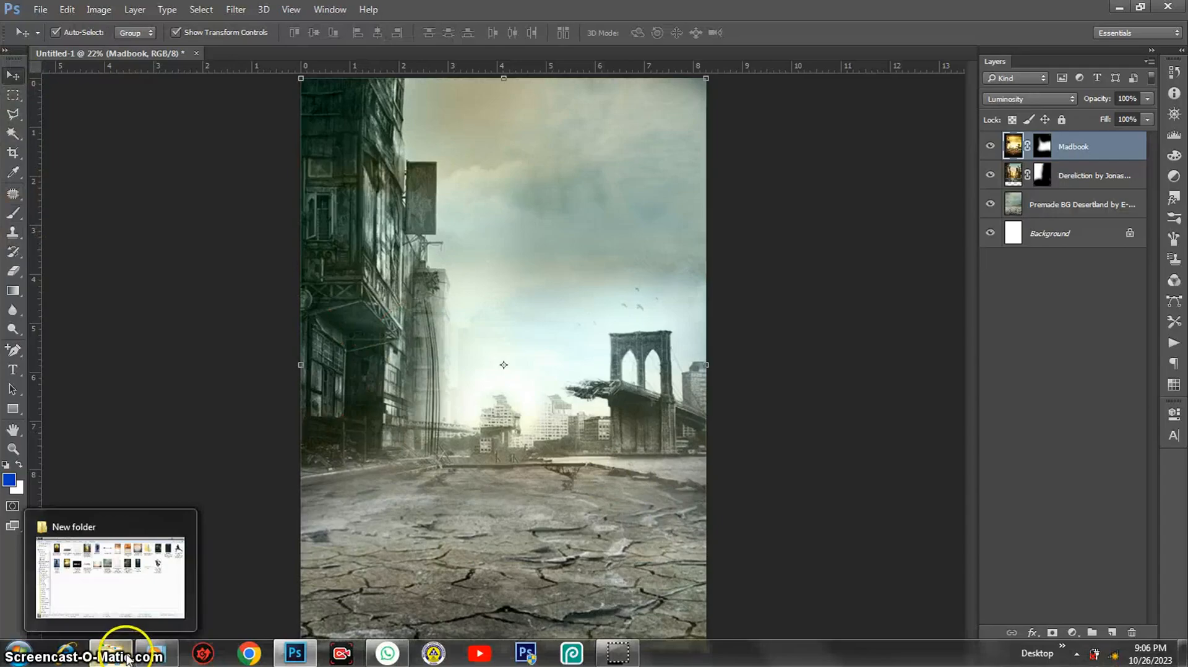
left_click(125, 597)
left_click(491, 246)
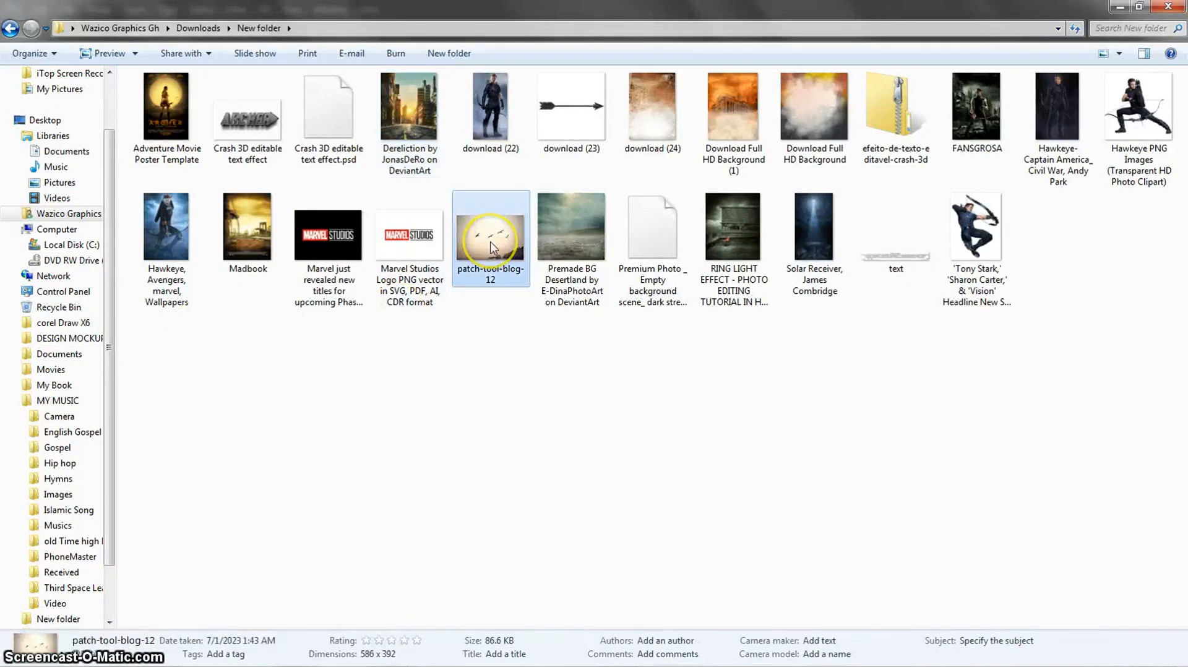
left_click_drag(491, 246, 406, 378)
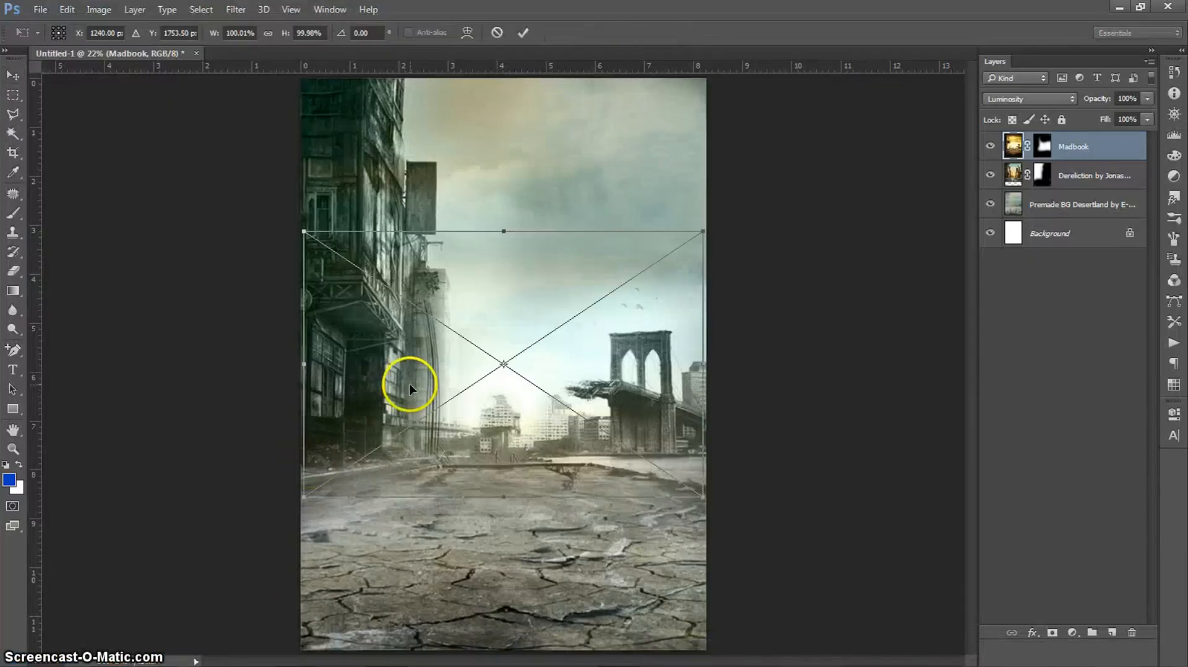
mouse_move(534, 435)
left_mouse_down()
mouse_move(577, 192)
mouse_move(575, 221)
left_mouse_up()
left_click(569, 137)
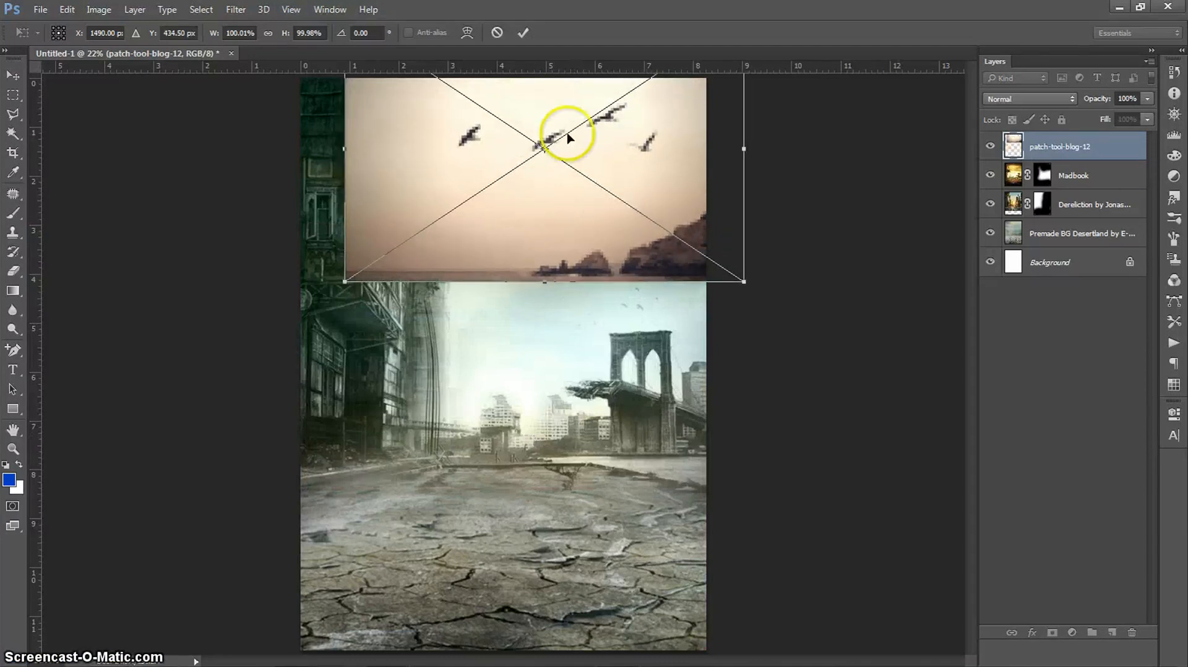
left_click(523, 34)
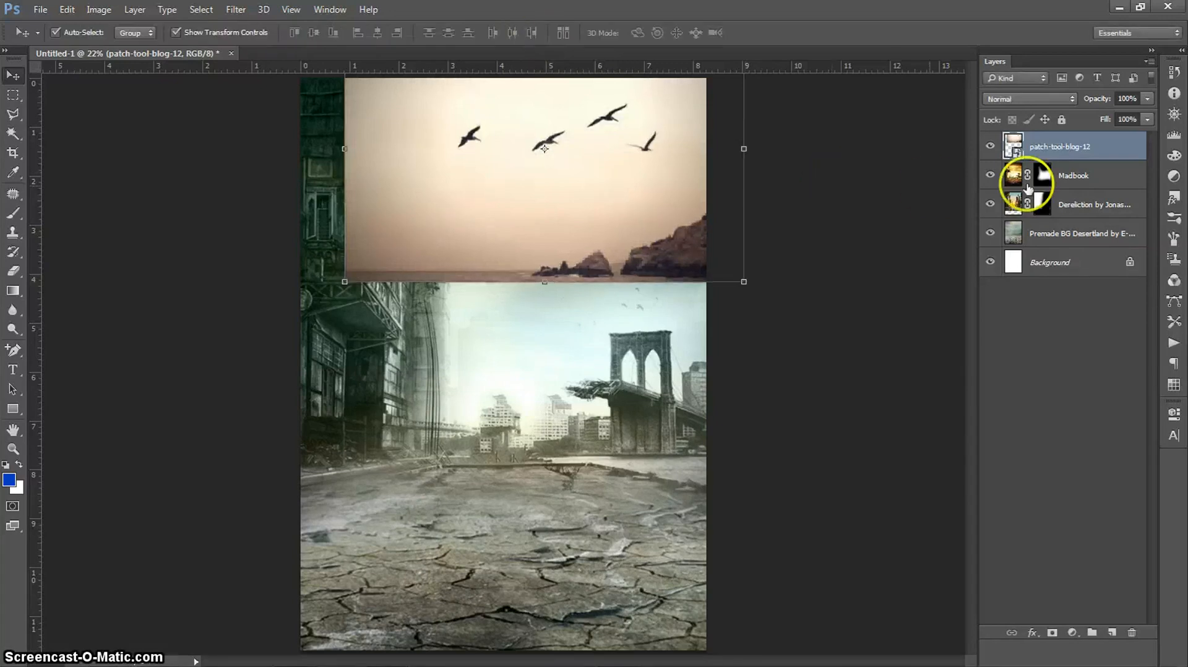
- Rasterize the patch-tool-blog-12 layer and set its blend mode to Overlay
right_click(1060, 147)
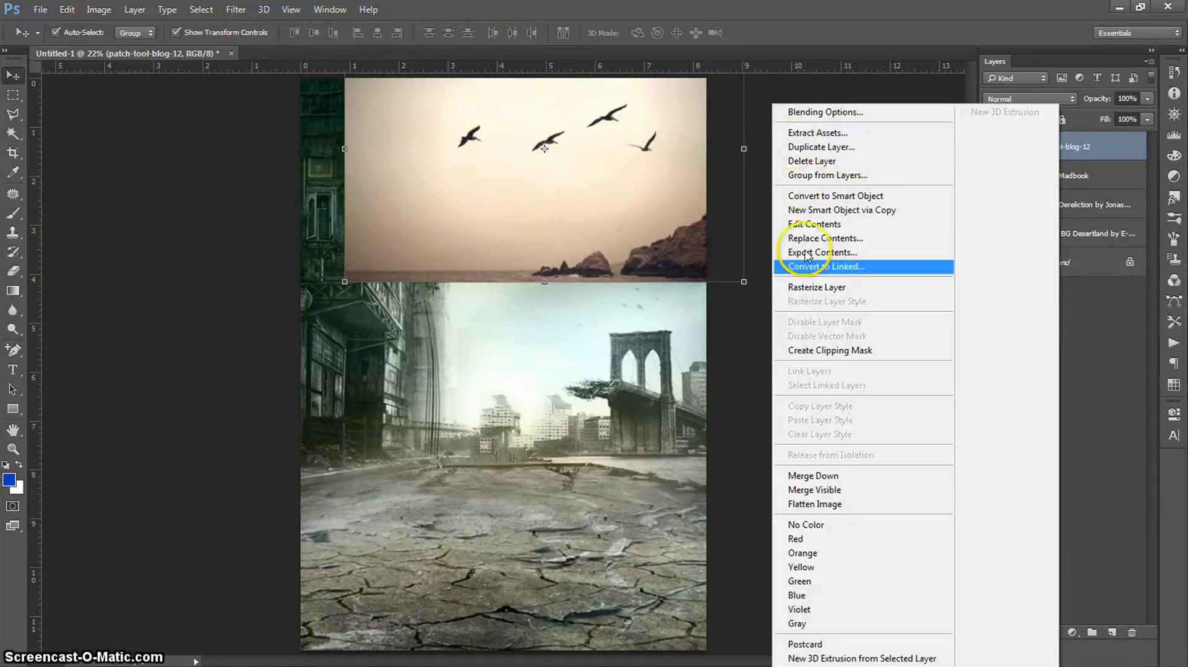
left_click(813, 293)
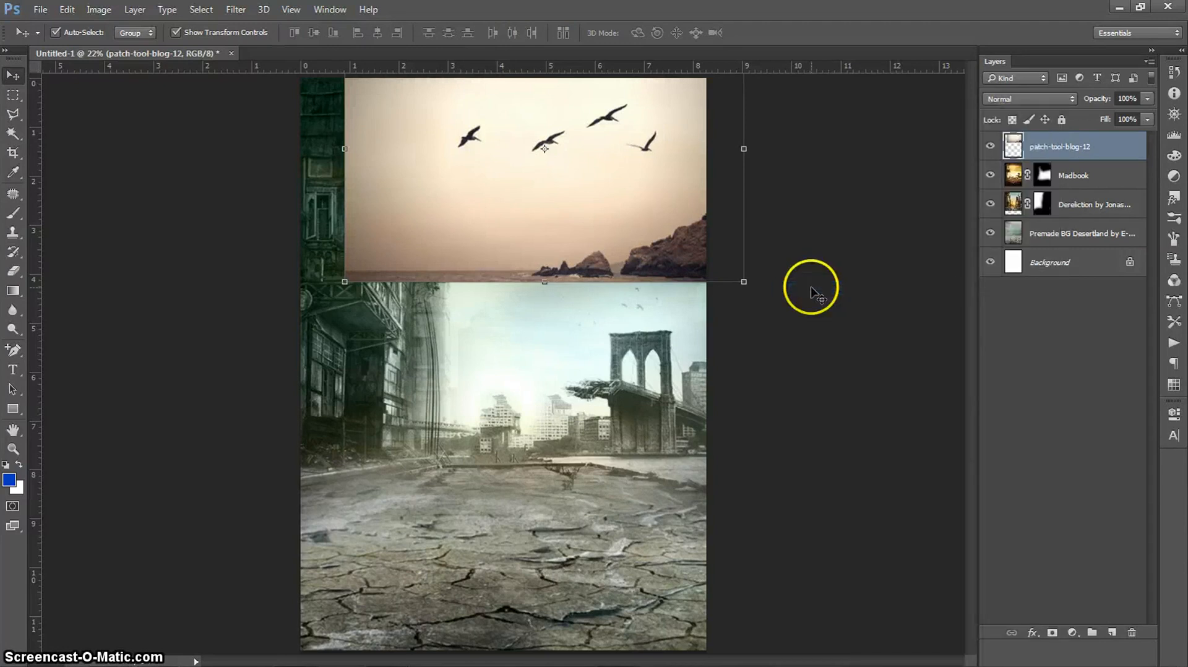
left_click(1024, 99)
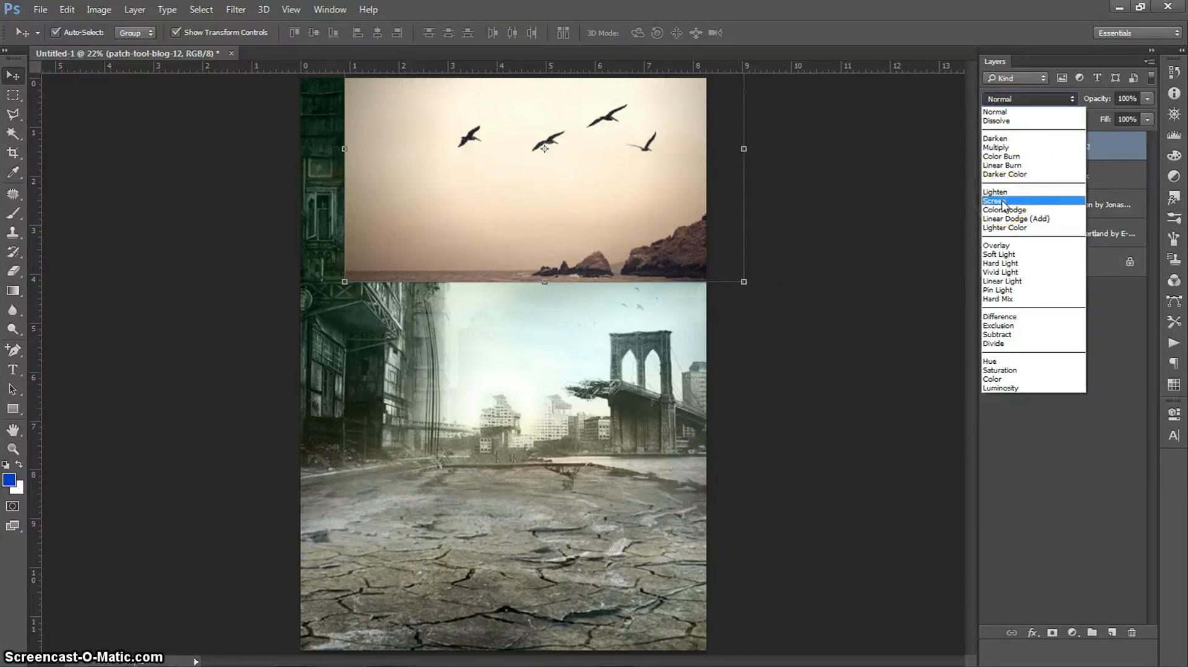
left_click_drag(1003, 205, 1002, 246)
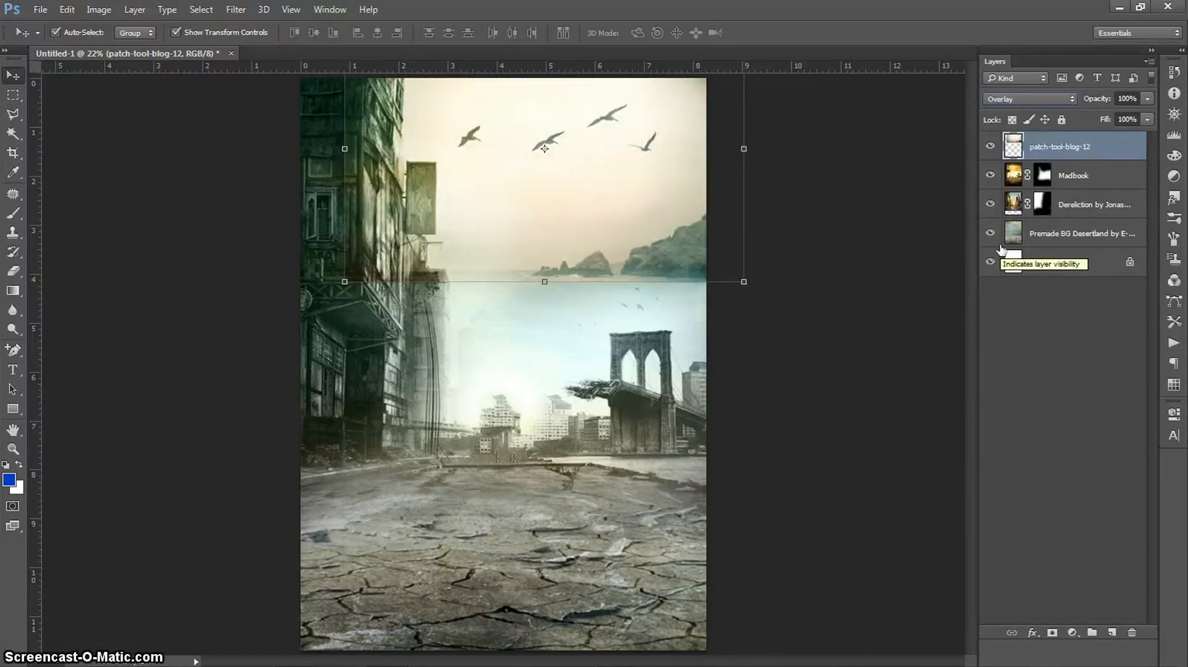
- Add a layer mask to the patch-tool-blog-12 layer and brush black over its edges and rocky islands, keeping the flying birds
left_click(1032, 150)
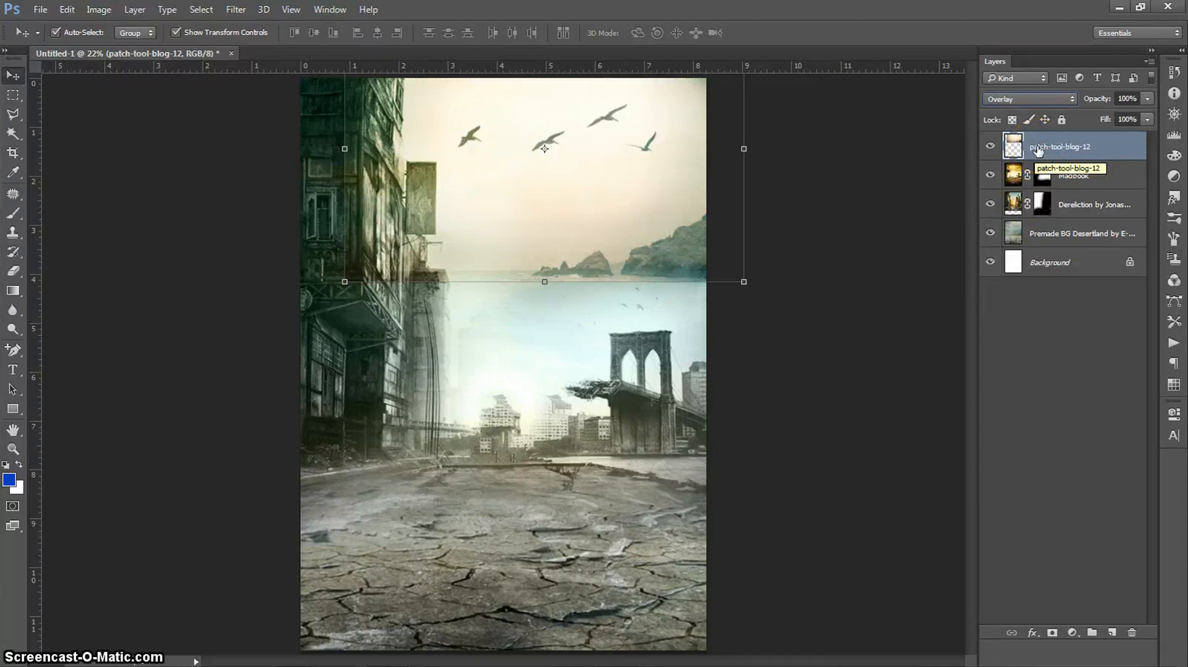
right_click(1039, 151)
left_click(1039, 151)
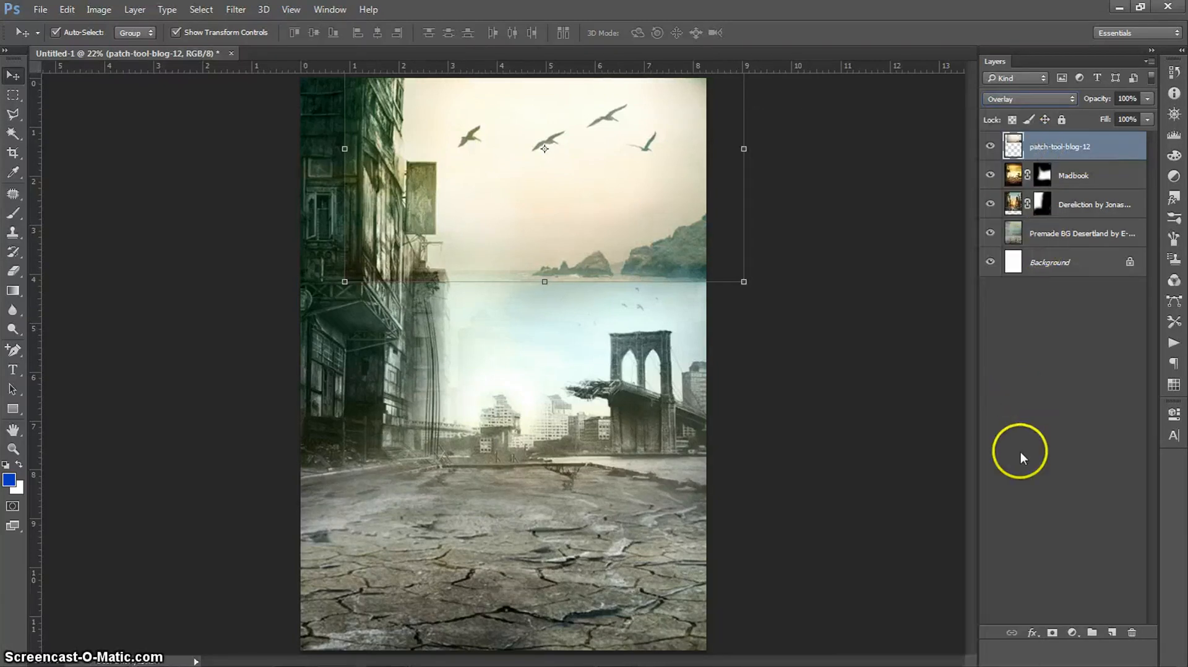
left_click(1052, 632)
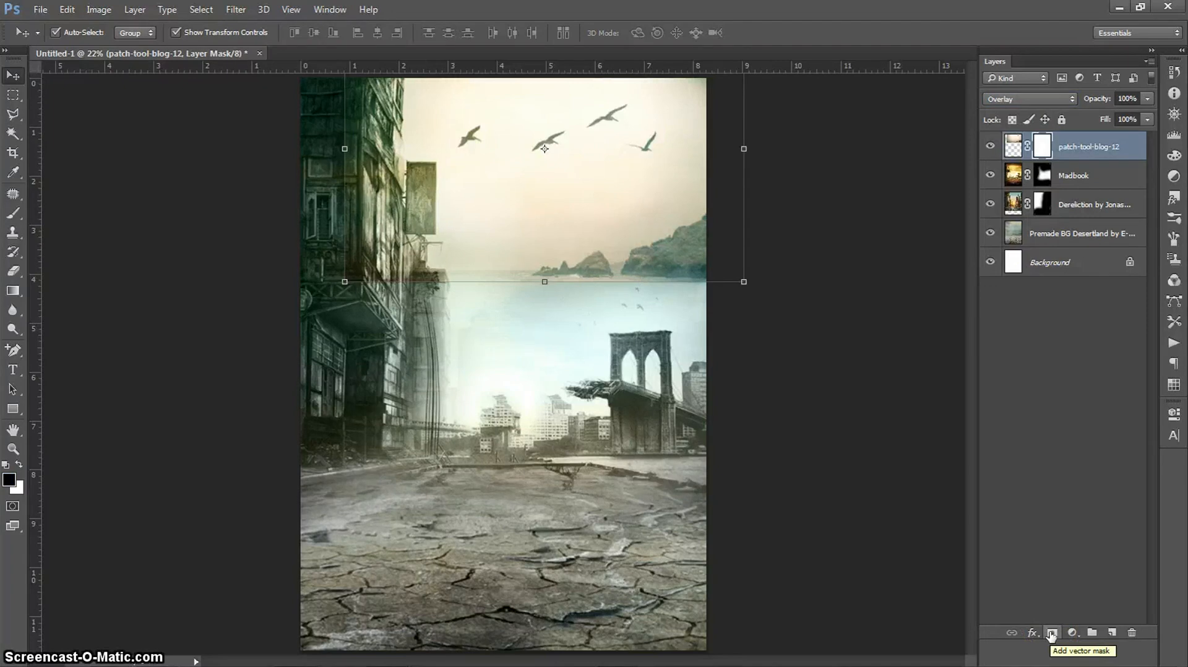
right_click(1044, 151)
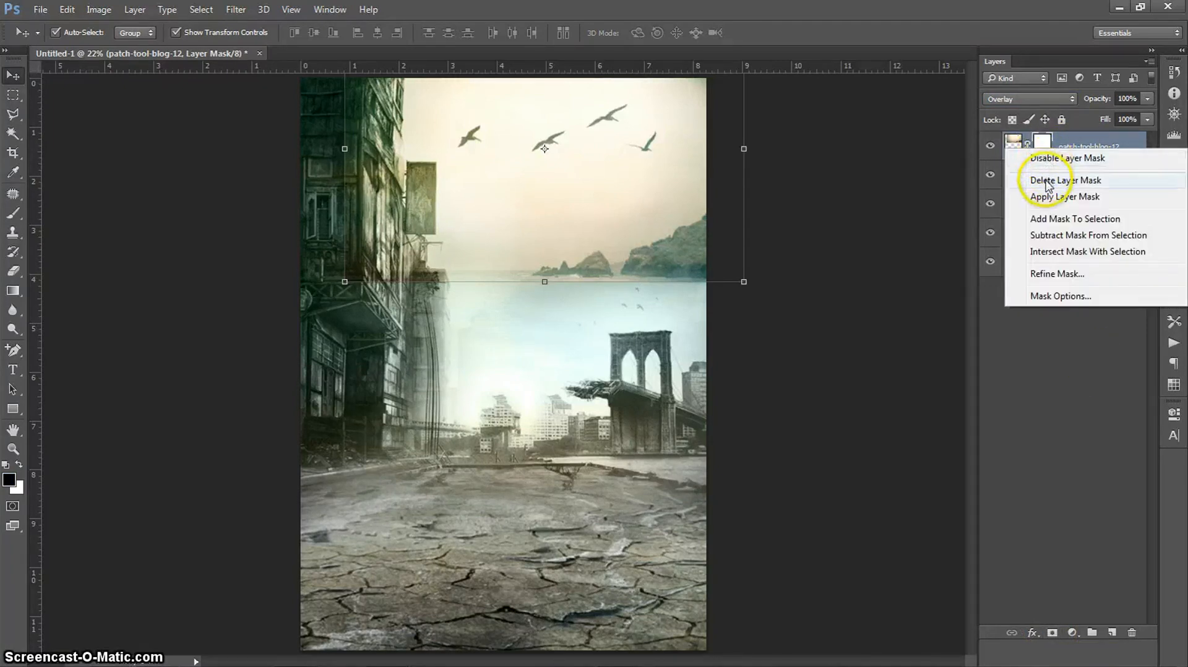
left_click(1043, 135)
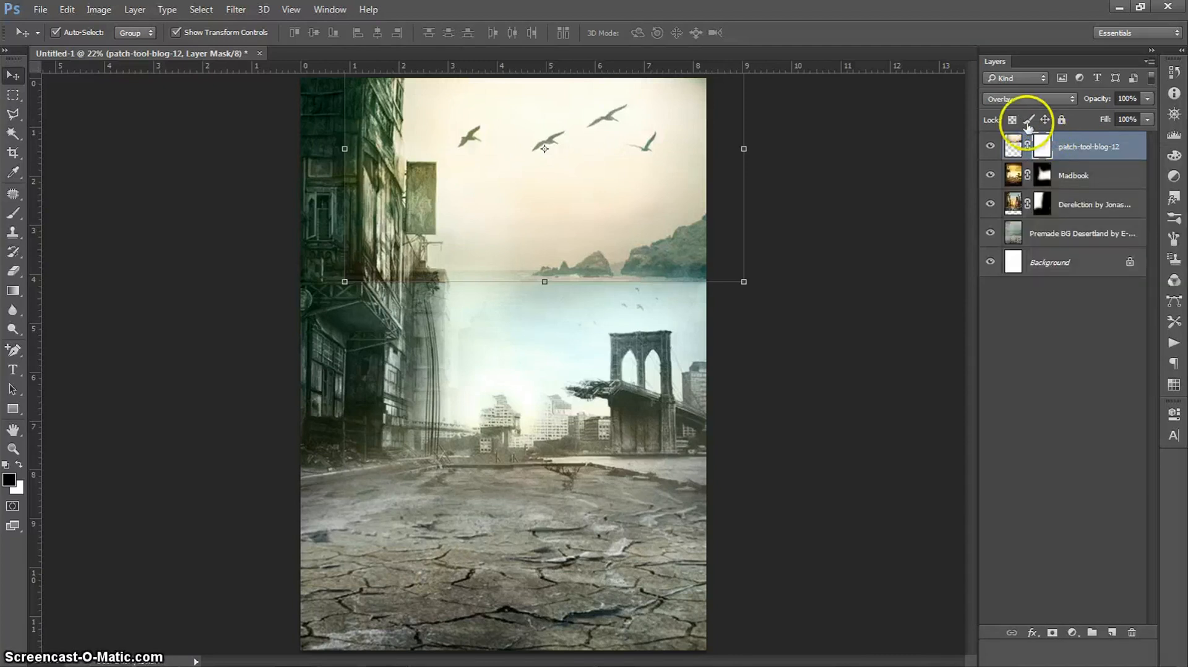
key("b")
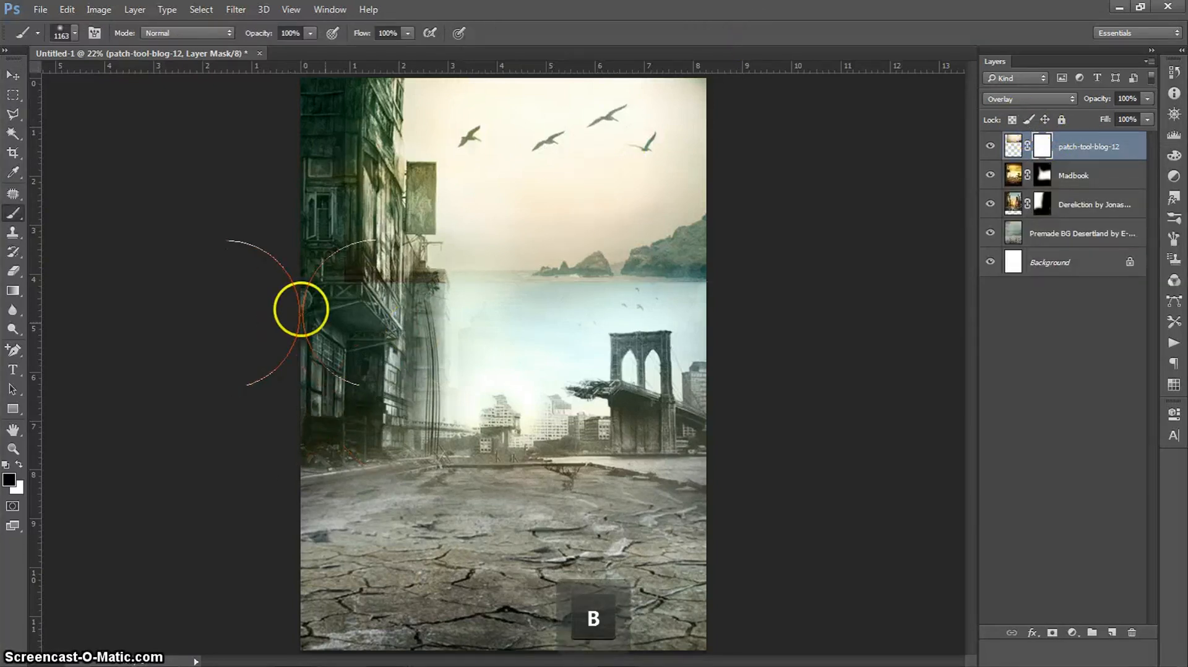
mouse_move(350, 305)
left_mouse_down()
mouse_move(366, 162)
mouse_move(399, 158)
left_mouse_up()
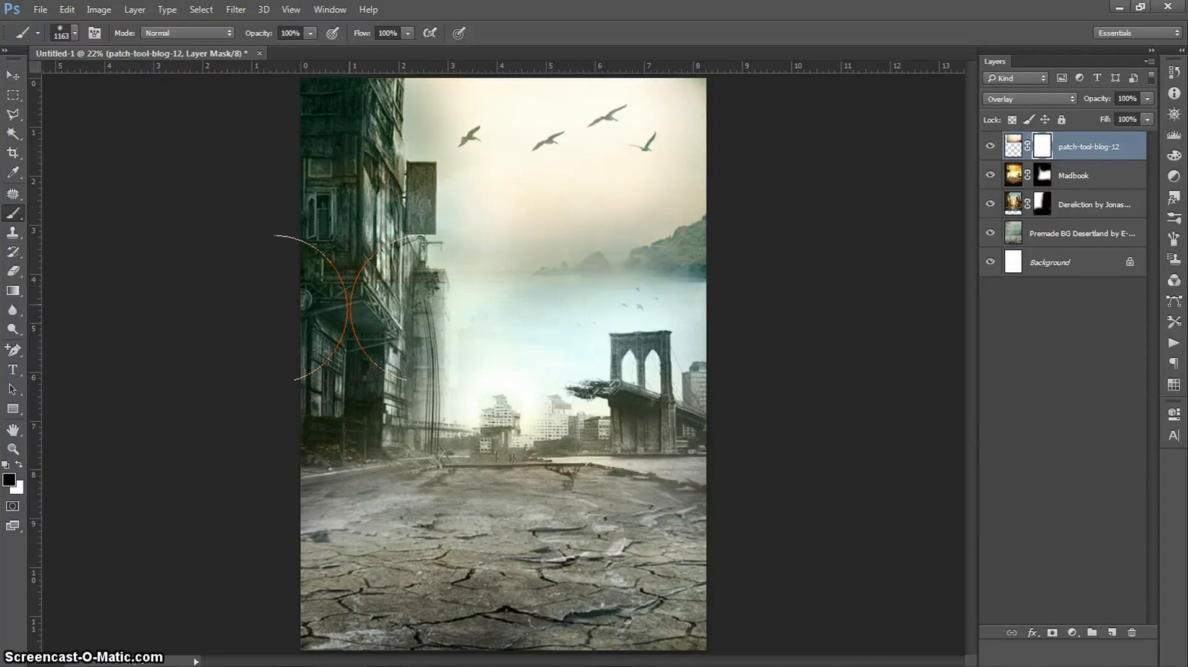
mouse_move(712, 180)
left_mouse_down()
mouse_move(753, 98)
mouse_move(759, 116)
left_mouse_up()
key("v")
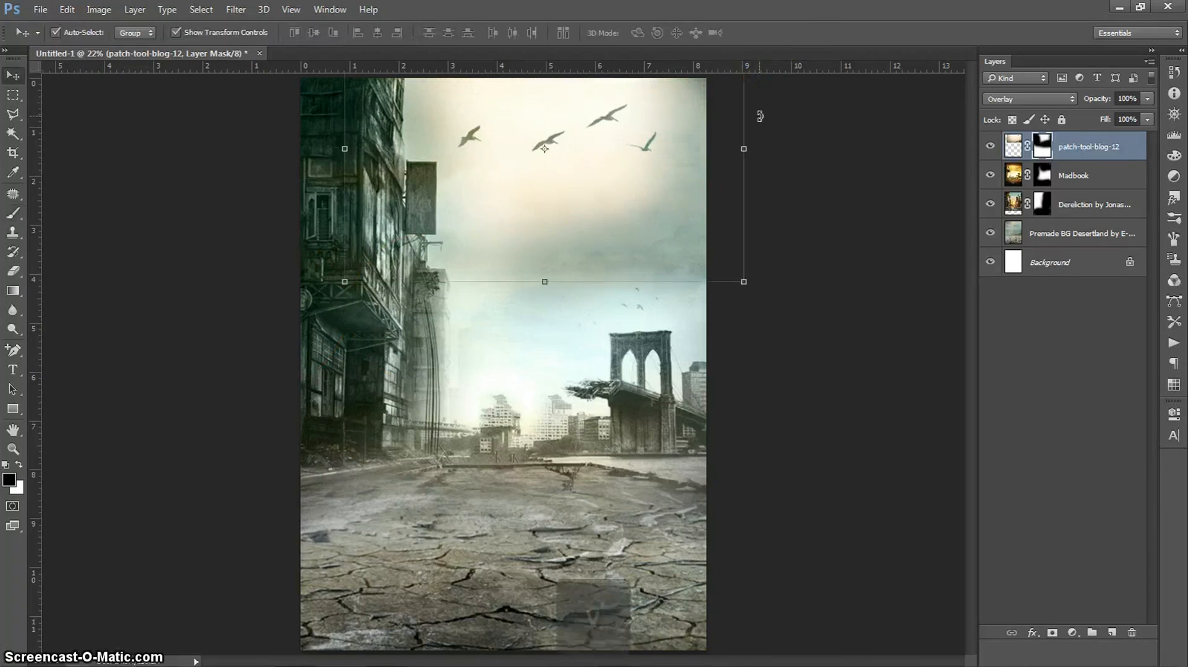
- Erase the black from the patch-tool-blog-12 mask around the birds and over the islands, using a 405 px eraser with 0% hardness
left_click(1040, 136)
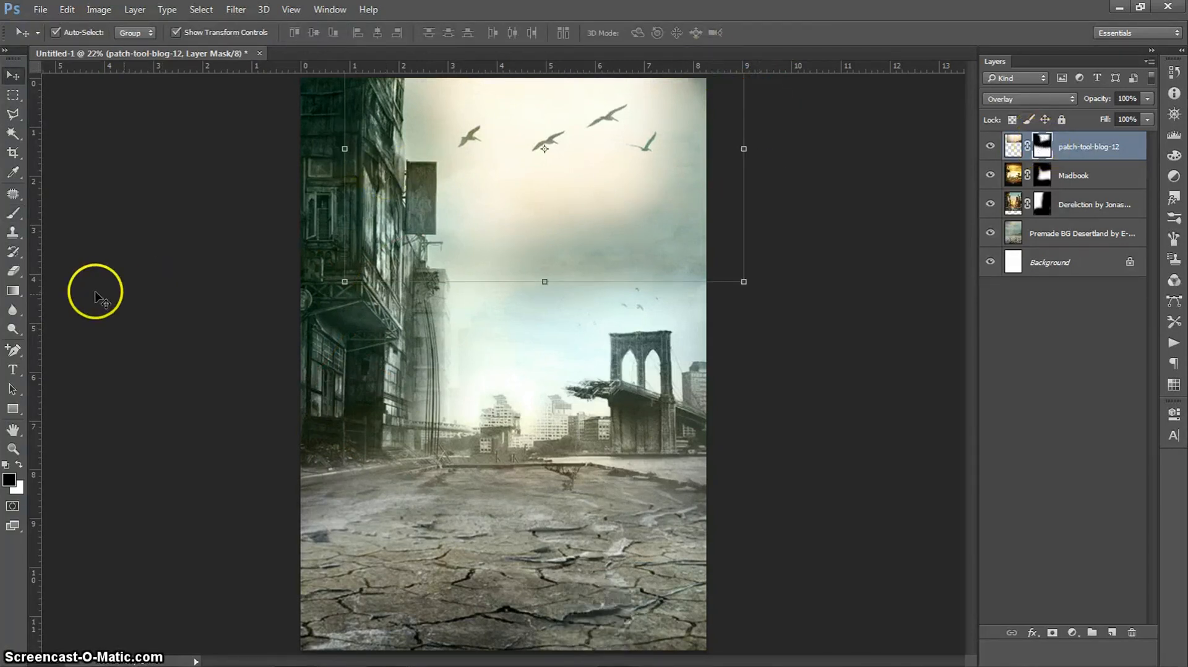
left_click(14, 274)
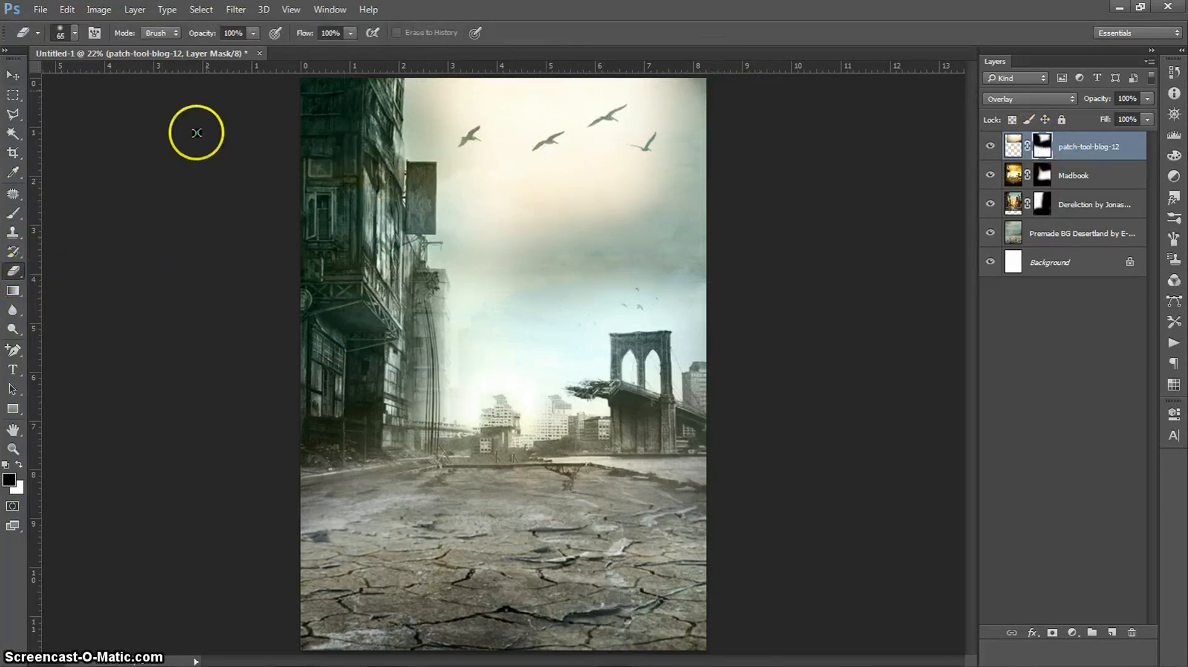
left_click(73, 34)
left_click(99, 110)
left_click(162, 79)
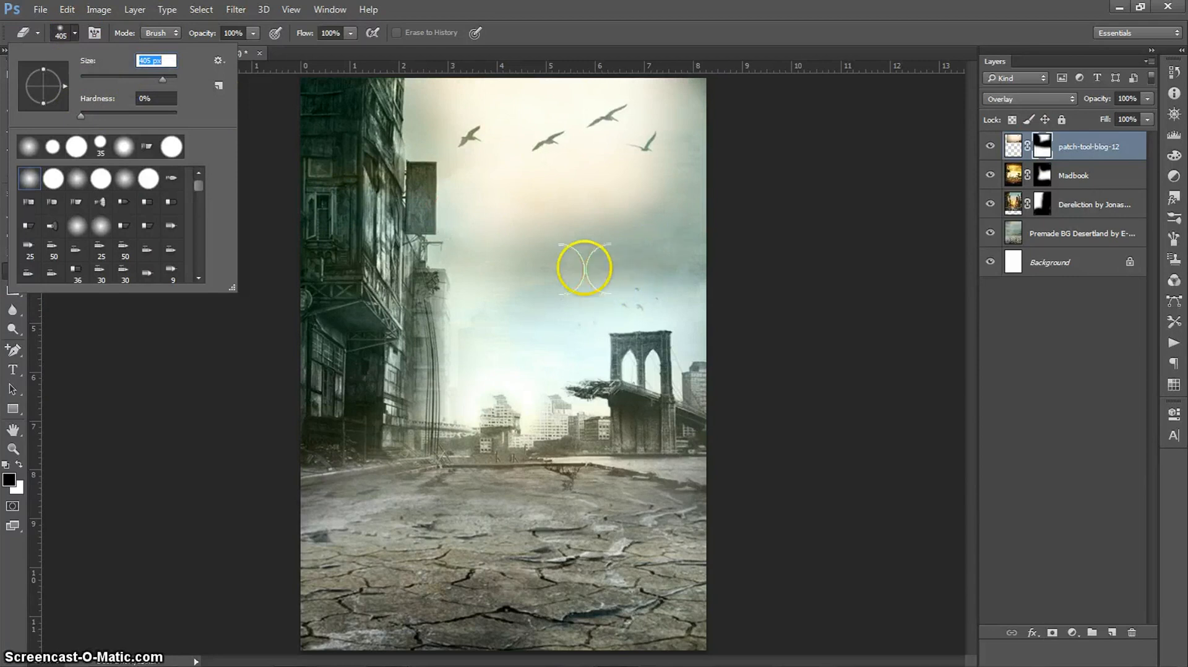
left_click(526, 228)
left_click(526, 227)
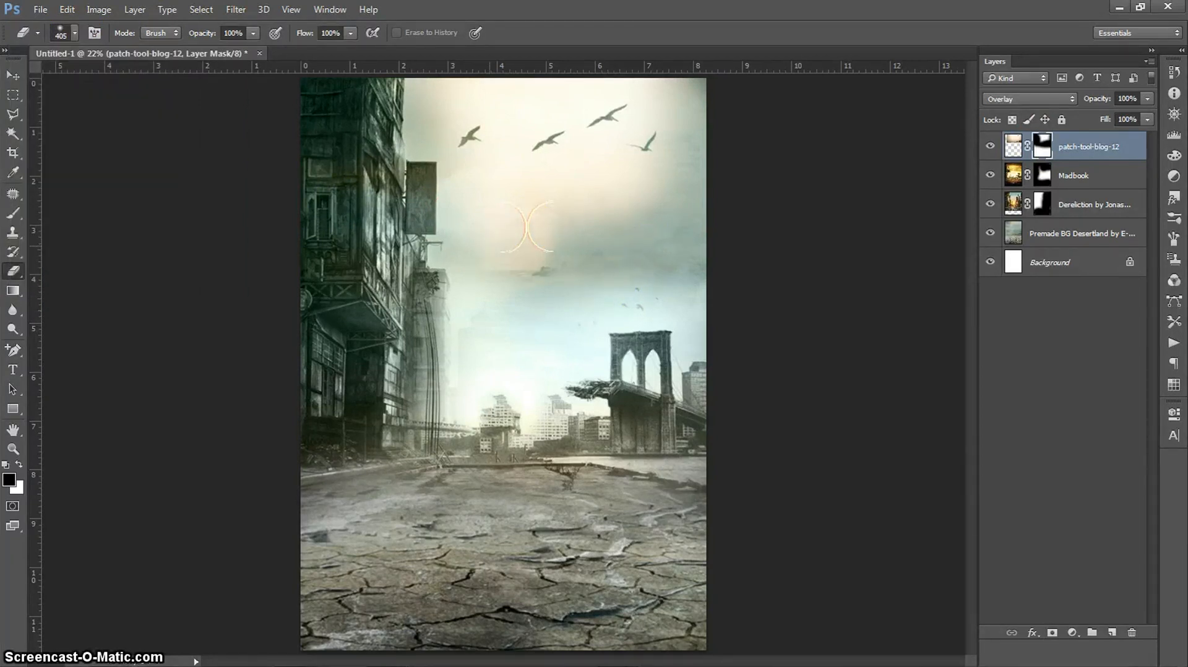
mouse_move(529, 264)
left_mouse_down()
mouse_move(667, 262)
mouse_move(704, 119)
left_mouse_up()
left_click(683, 226)
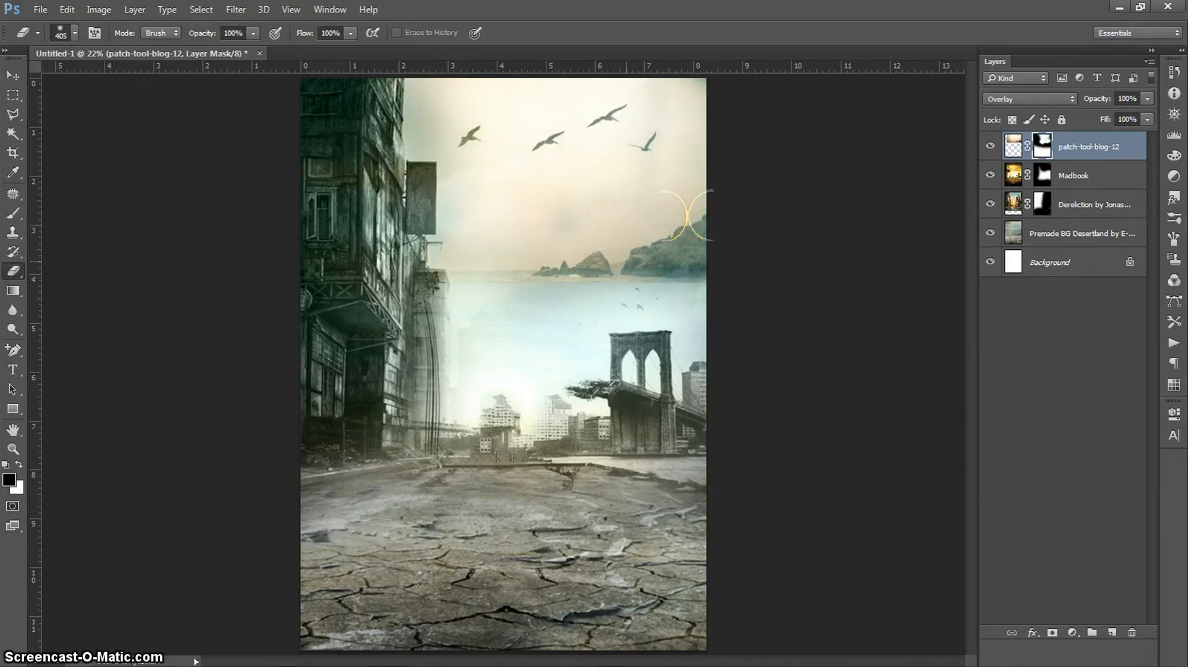
- Paint black over the rocky islands and horizon on the patch-tool-blog-12 mask with a 1163 px brush
mouse_move(409, 185)
left_mouse_down()
mouse_move(403, 98)
mouse_move(361, 204)
mouse_move(371, 300)
mouse_move(363, 35)
mouse_move(365, 99)
left_mouse_up()
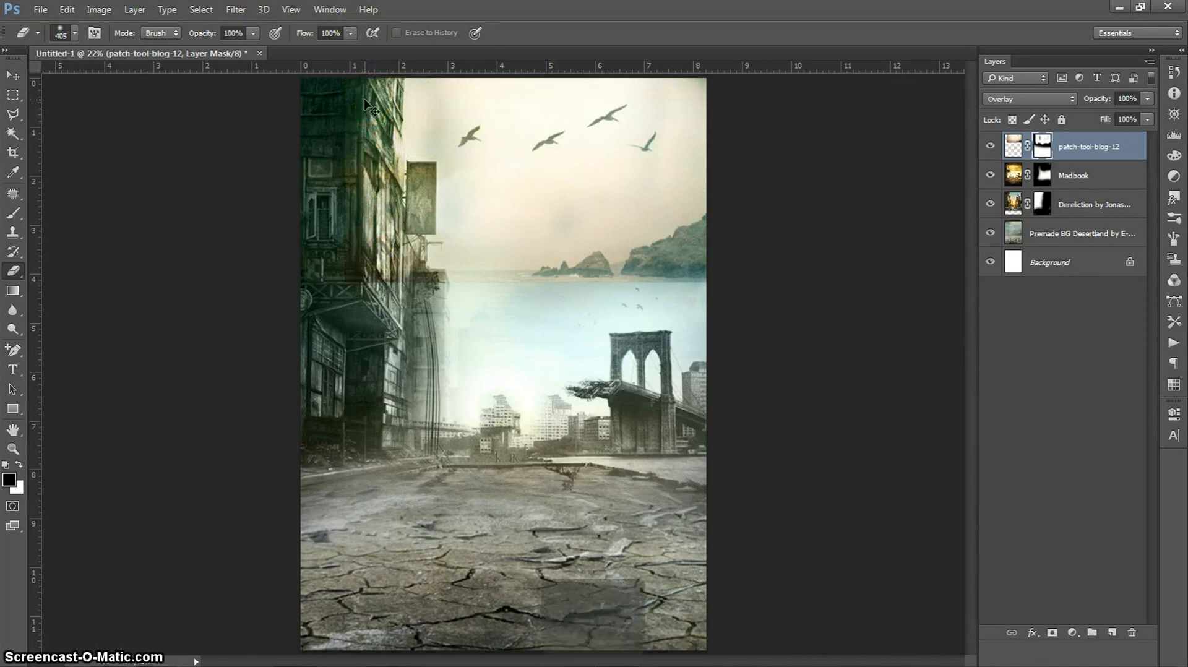
key("ctrl+z")
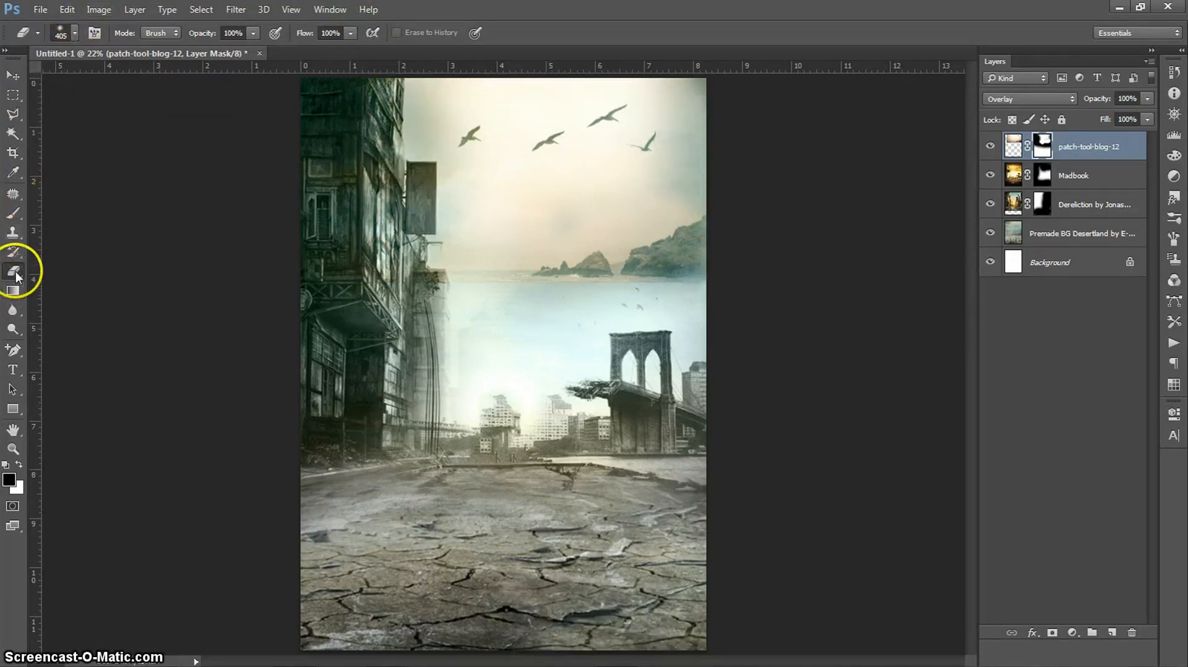
key("b")
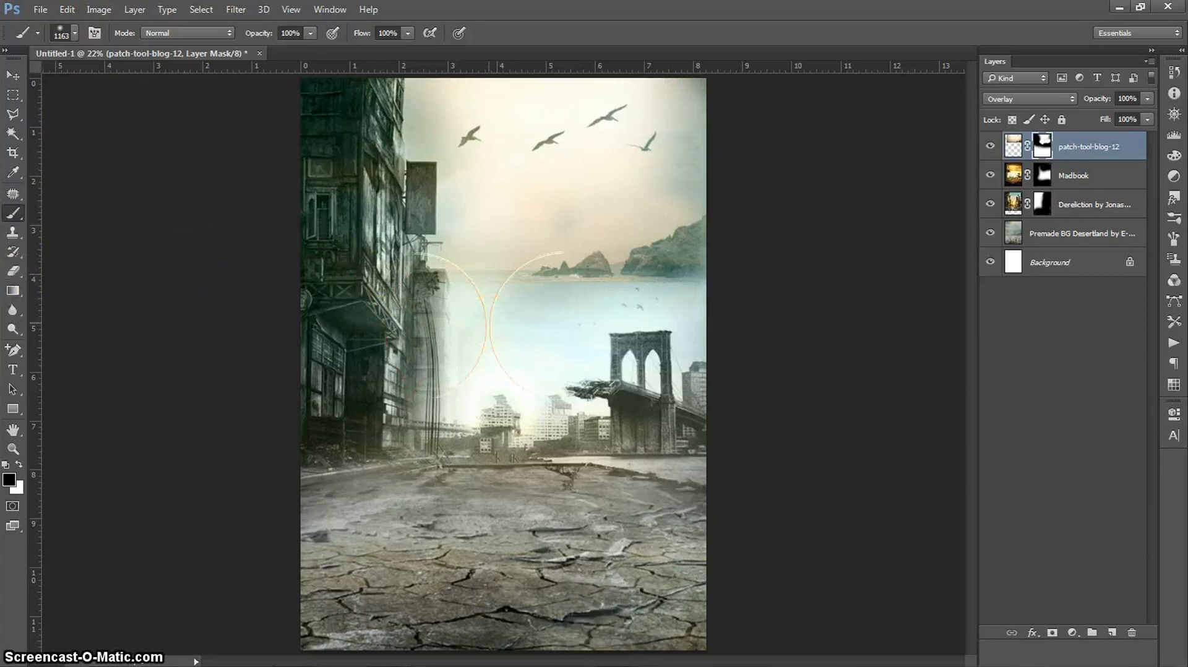
left_click(658, 256)
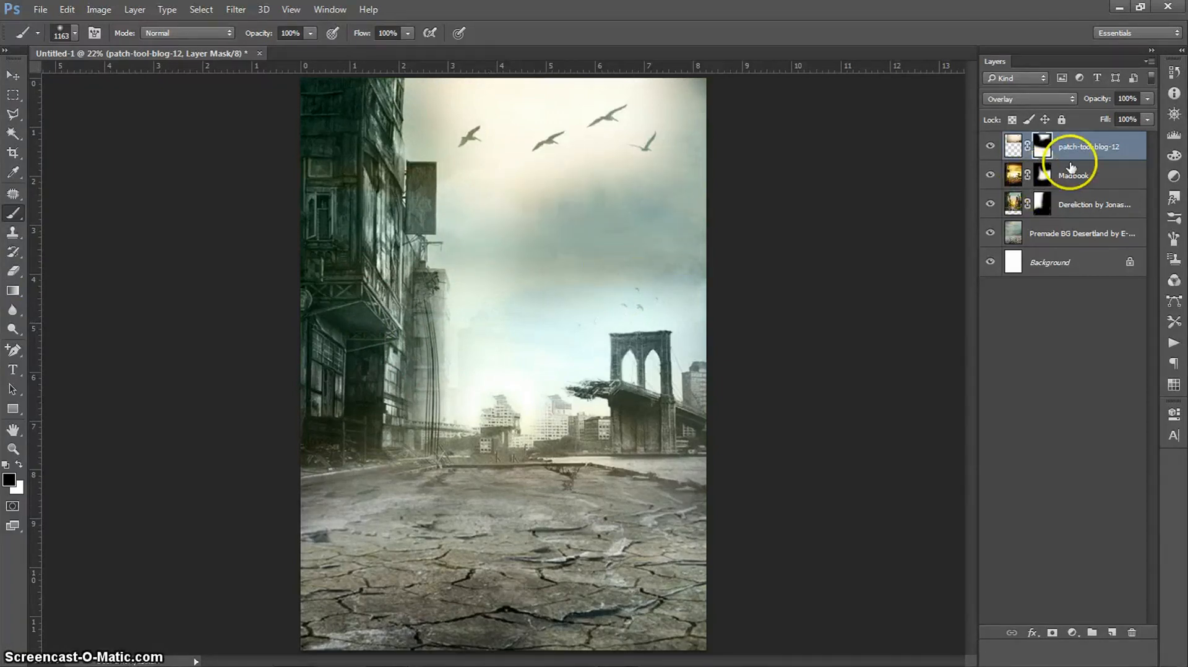
left_click(1084, 148)
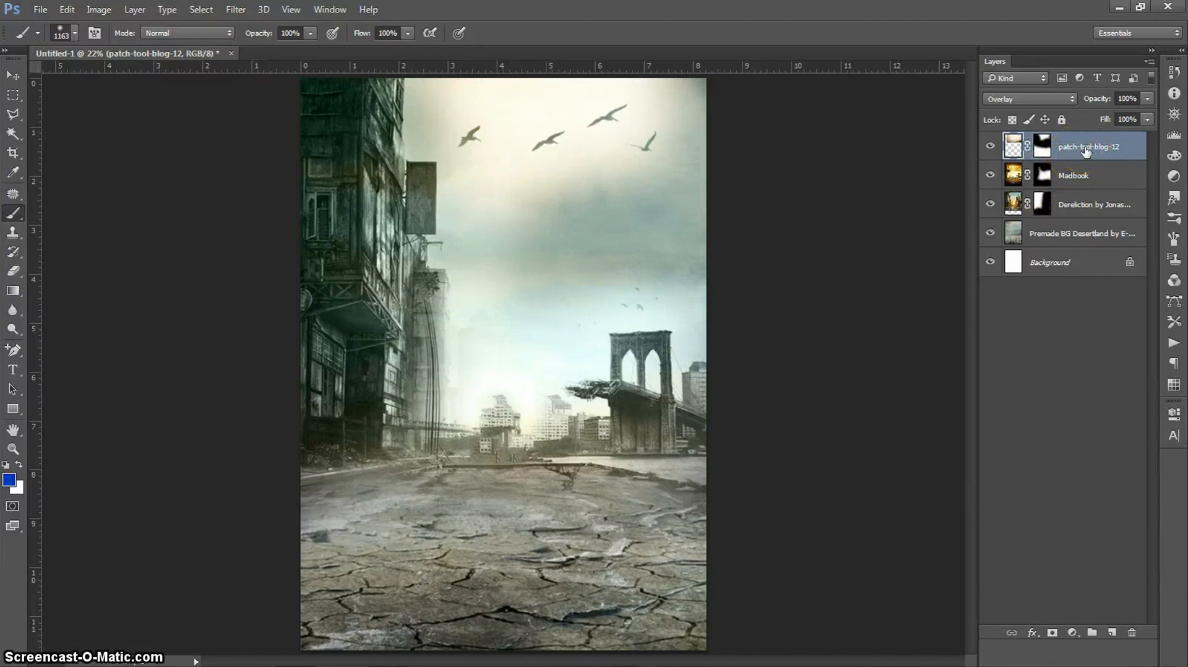
left_click(1064, 390)
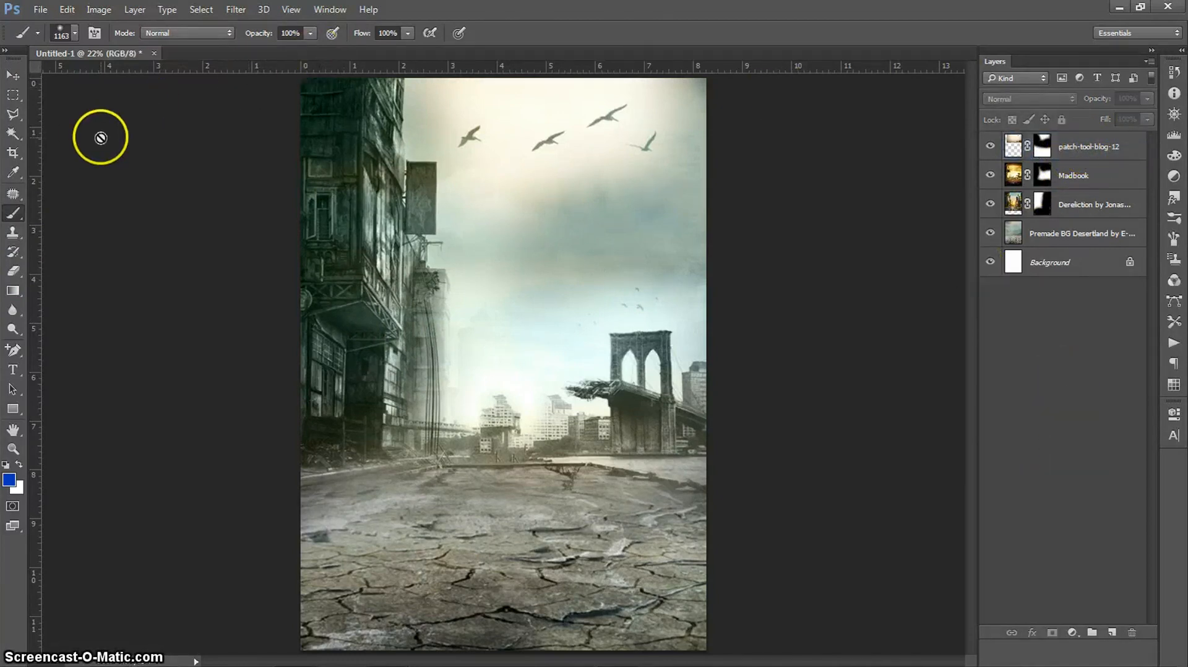
- Place the Solar Receiver image from the New folder window, scaled to 87.33% width and 72.55% height, centred at X 1240, Y 1595 px
key("v")
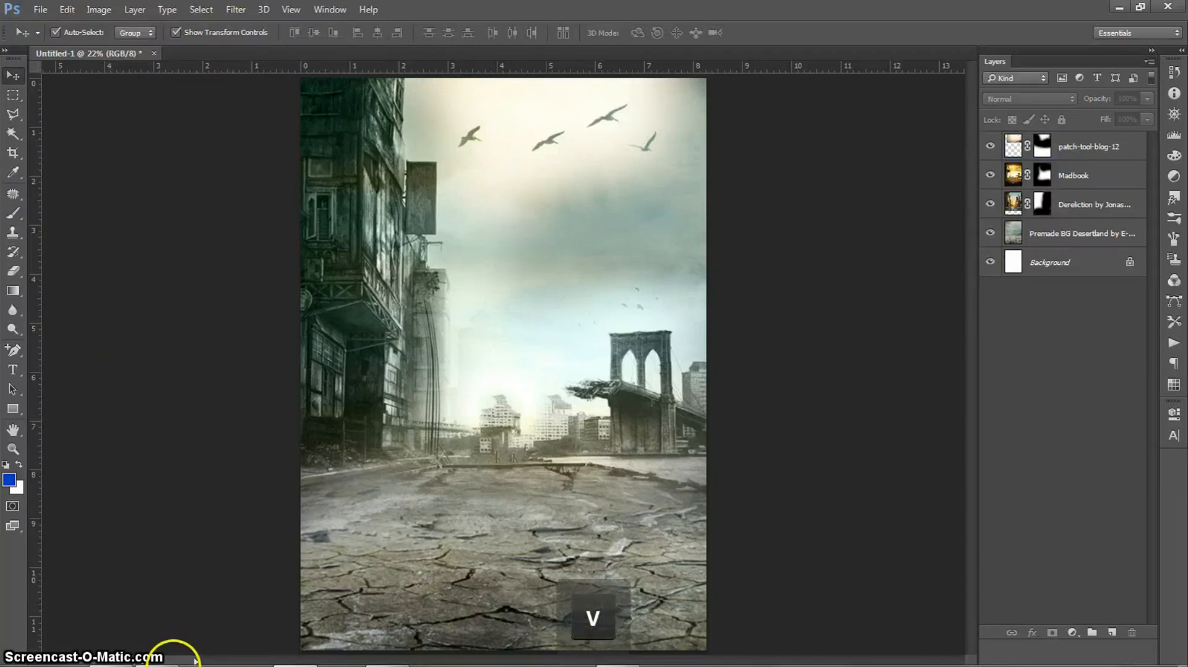
mouse_move(137, 657)
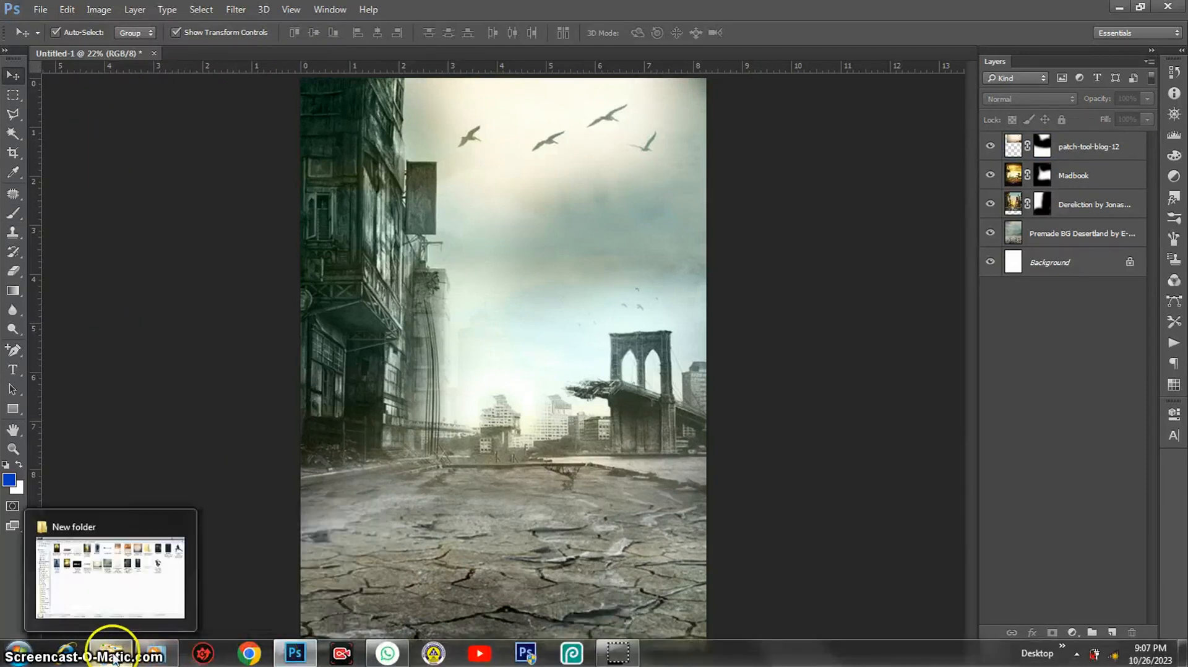
left_click(101, 584)
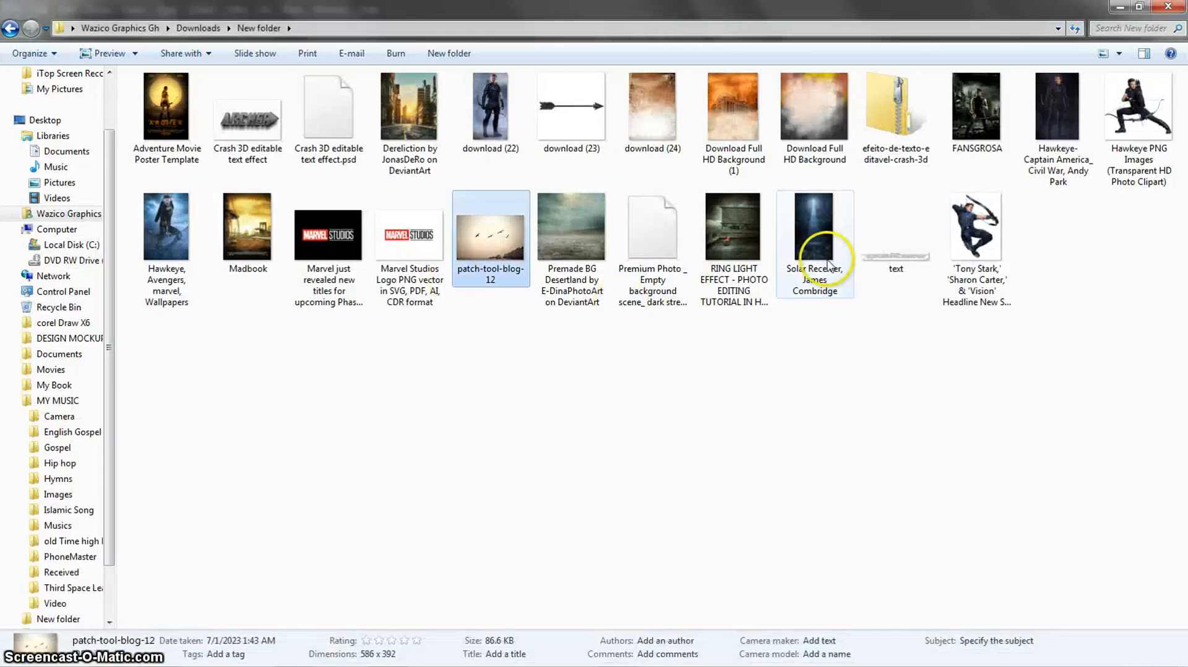
left_click(821, 235)
left_click_drag(820, 229, 363, 536)
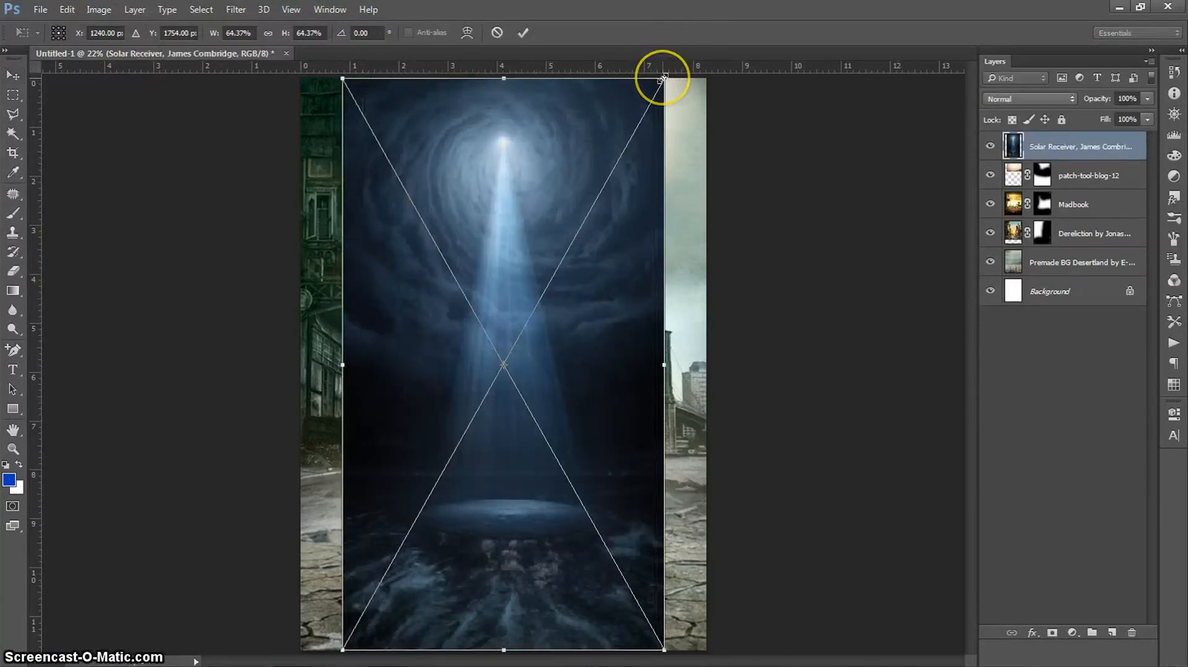
key("shift")
key("alt")
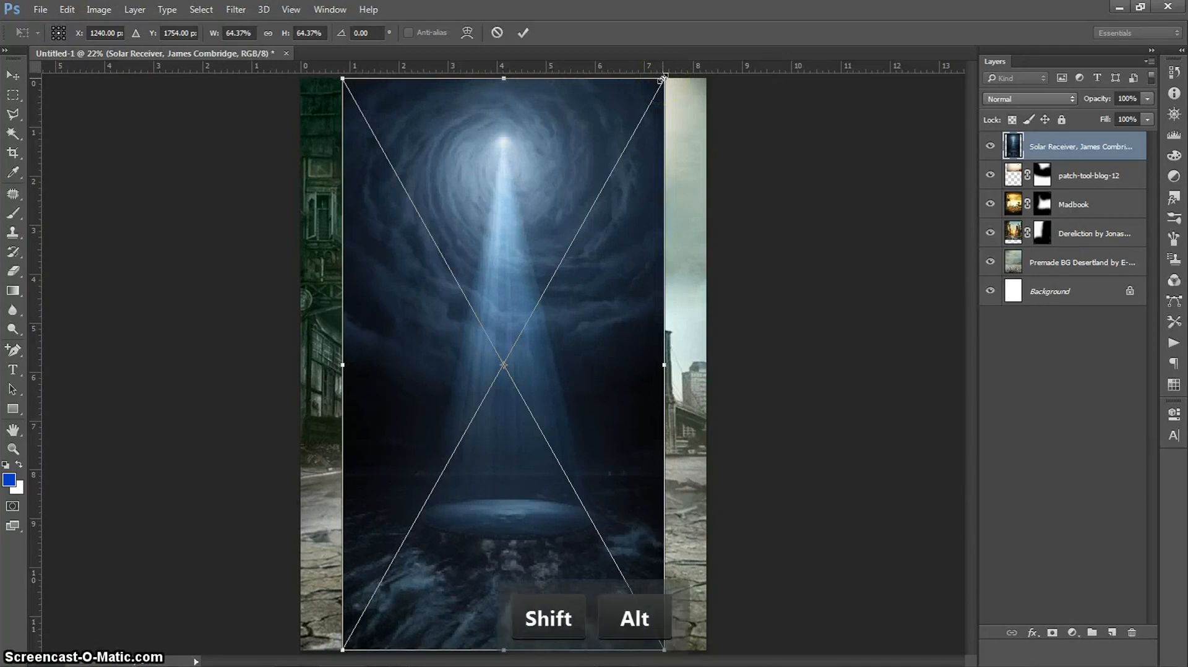
left_click_drag(663, 78, 779, 6)
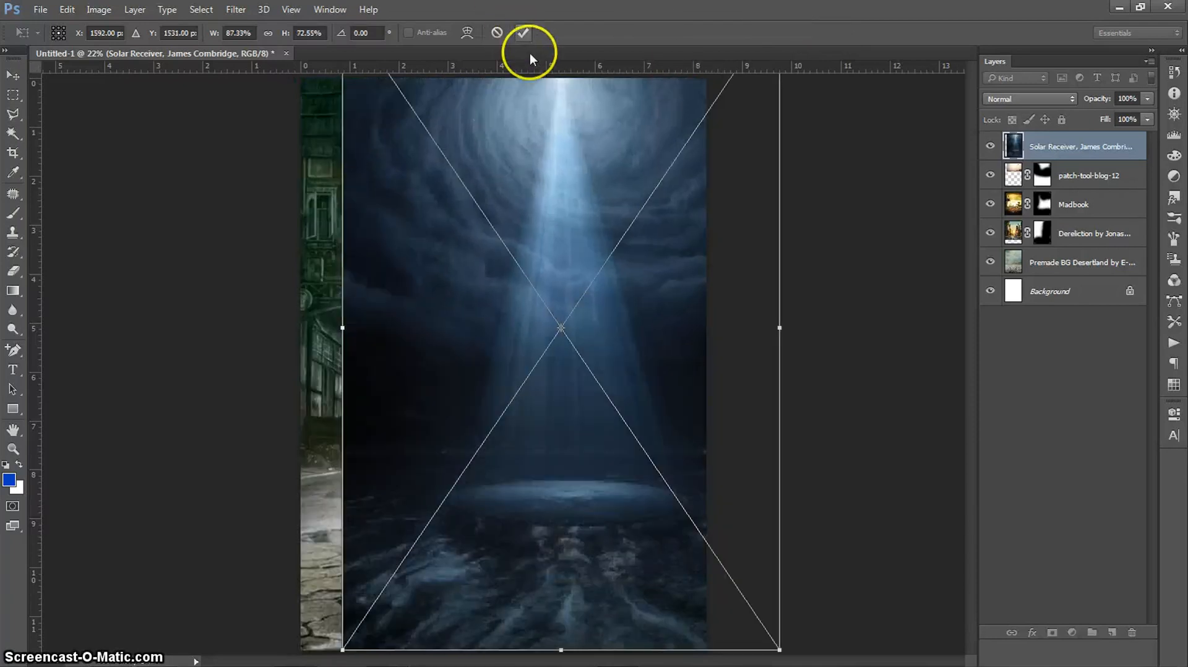
left_click_drag(663, 368, 667, 373)
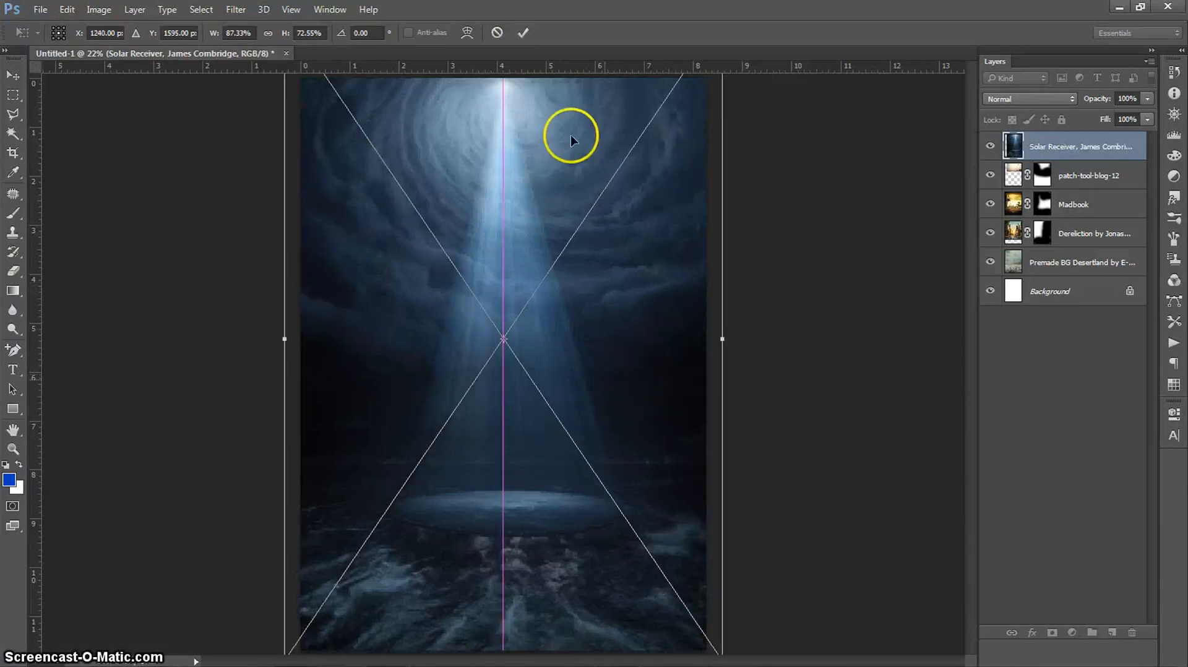
left_click(528, 34)
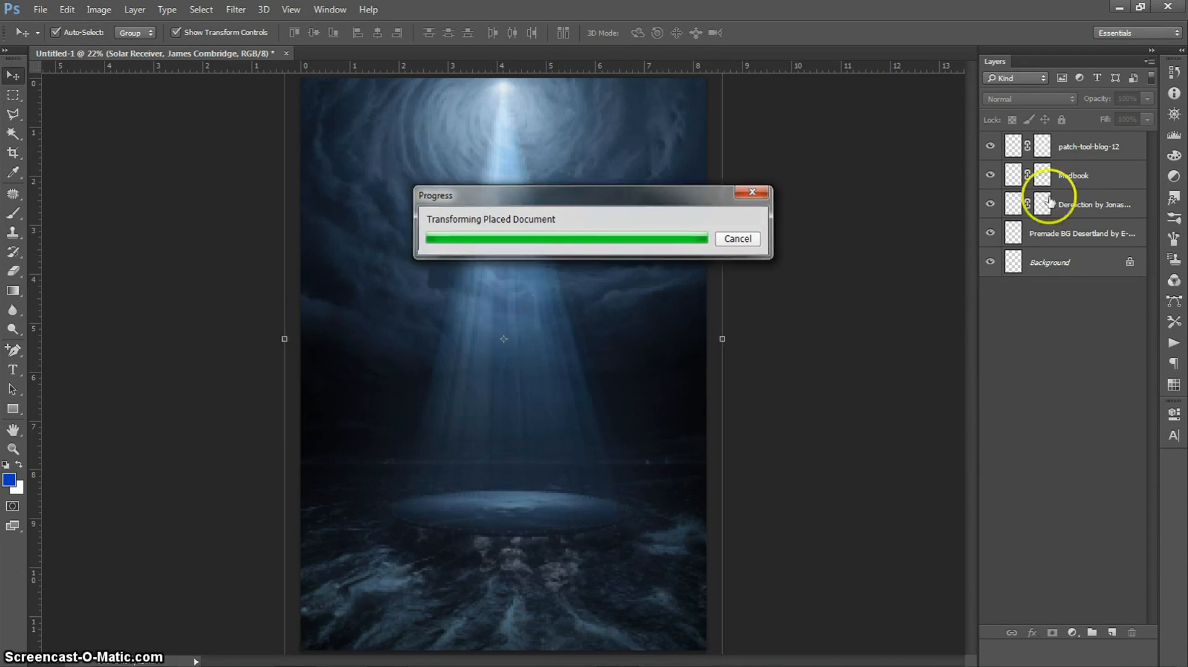
- Rasterize the Solar Receiver layer and set its blend mode to Screen
right_click(1075, 154)
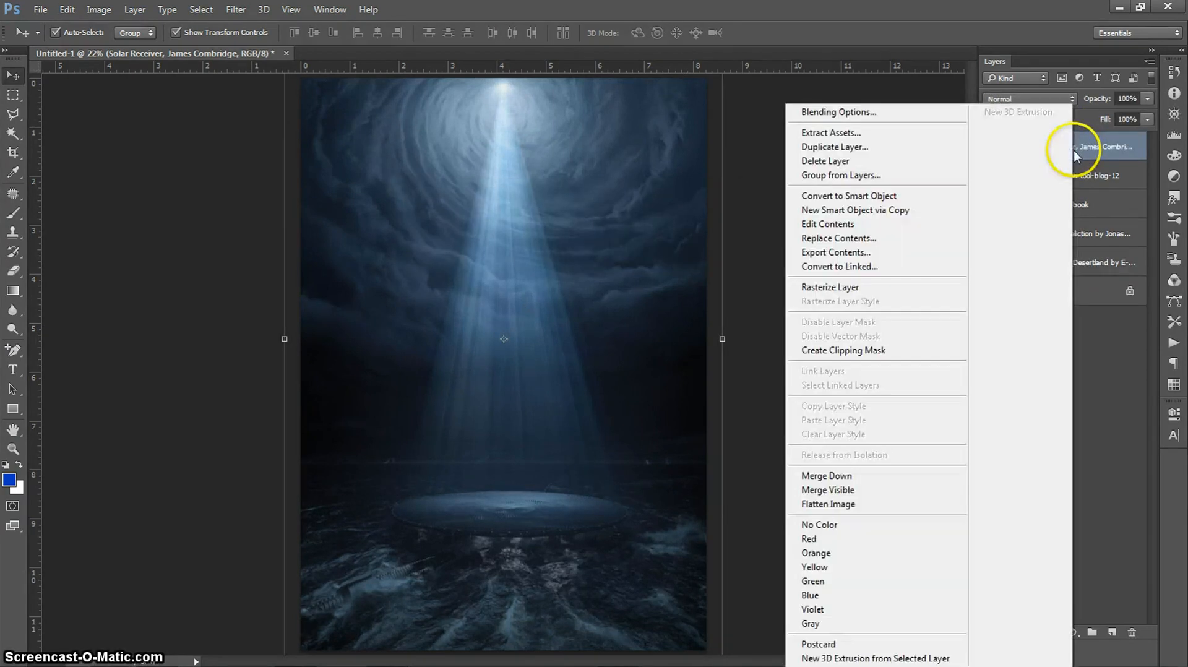
left_click(856, 287)
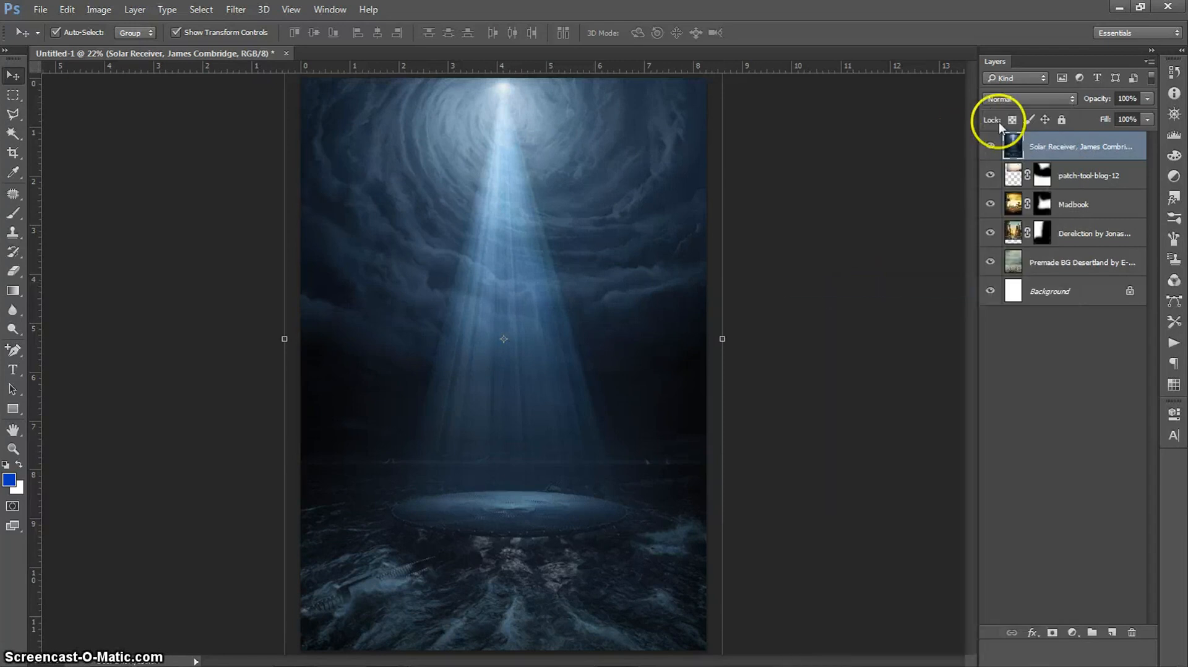
left_click(1021, 99)
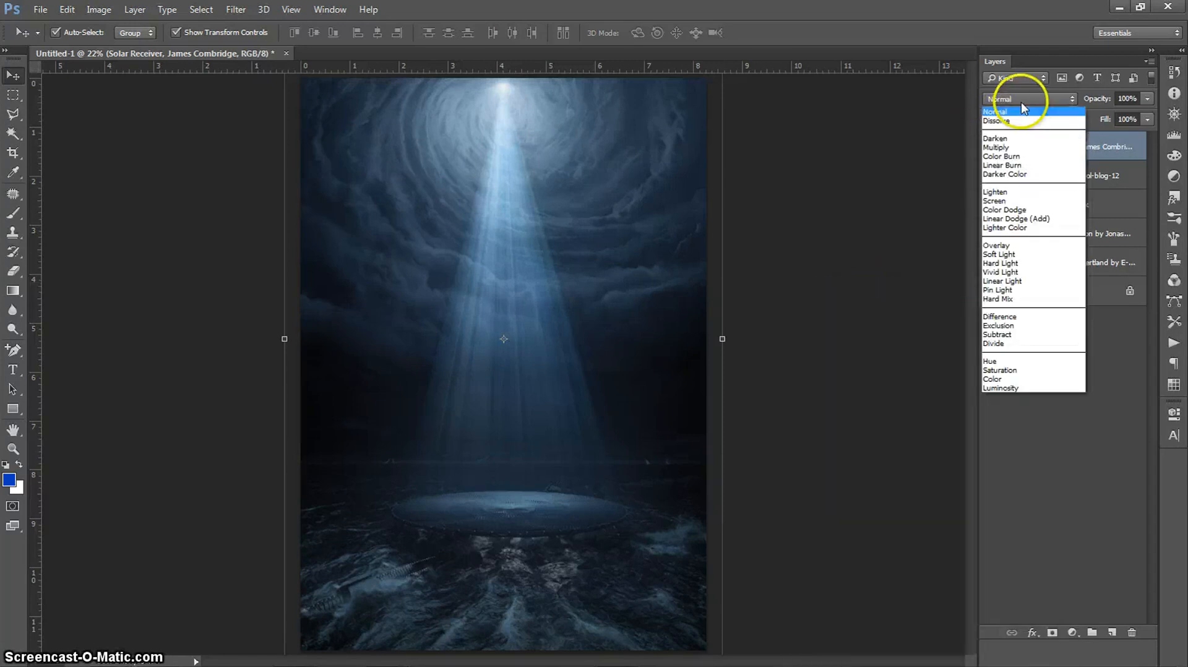
left_click(999, 201)
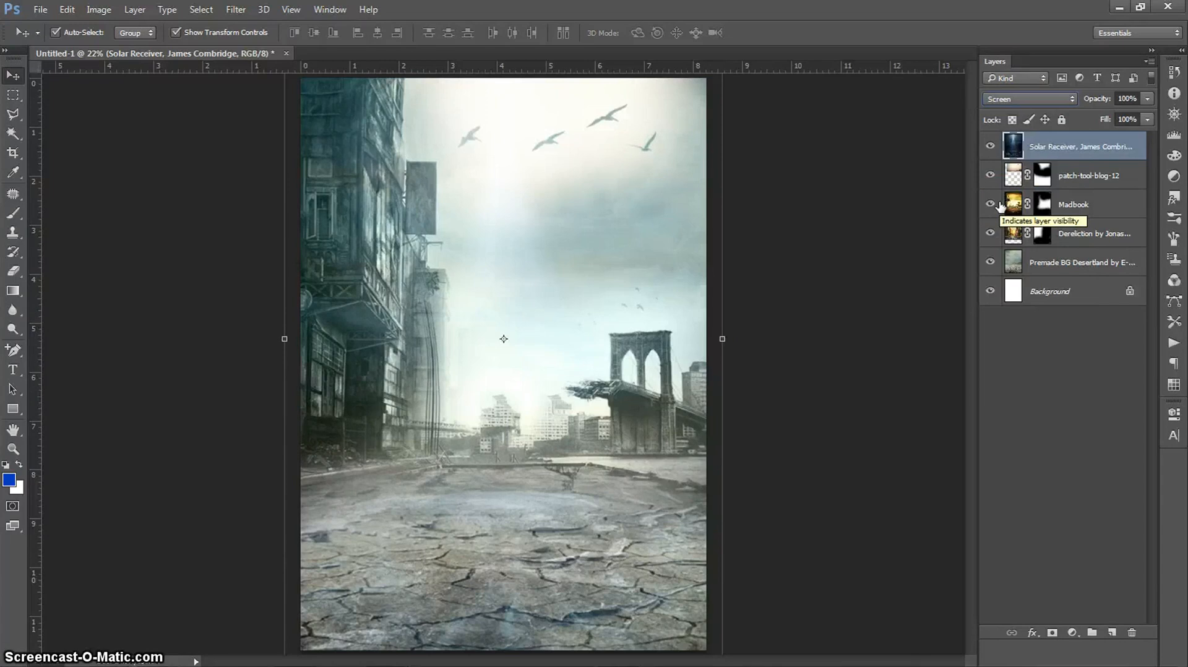
left_click(1037, 302)
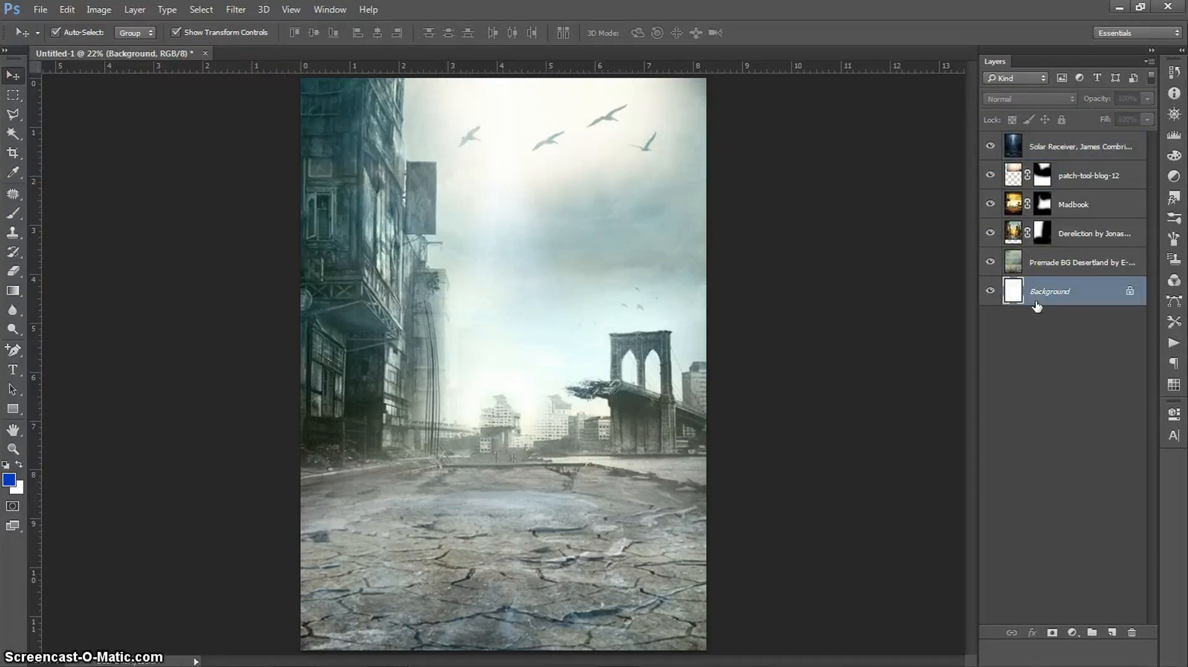
left_click(1025, 380)
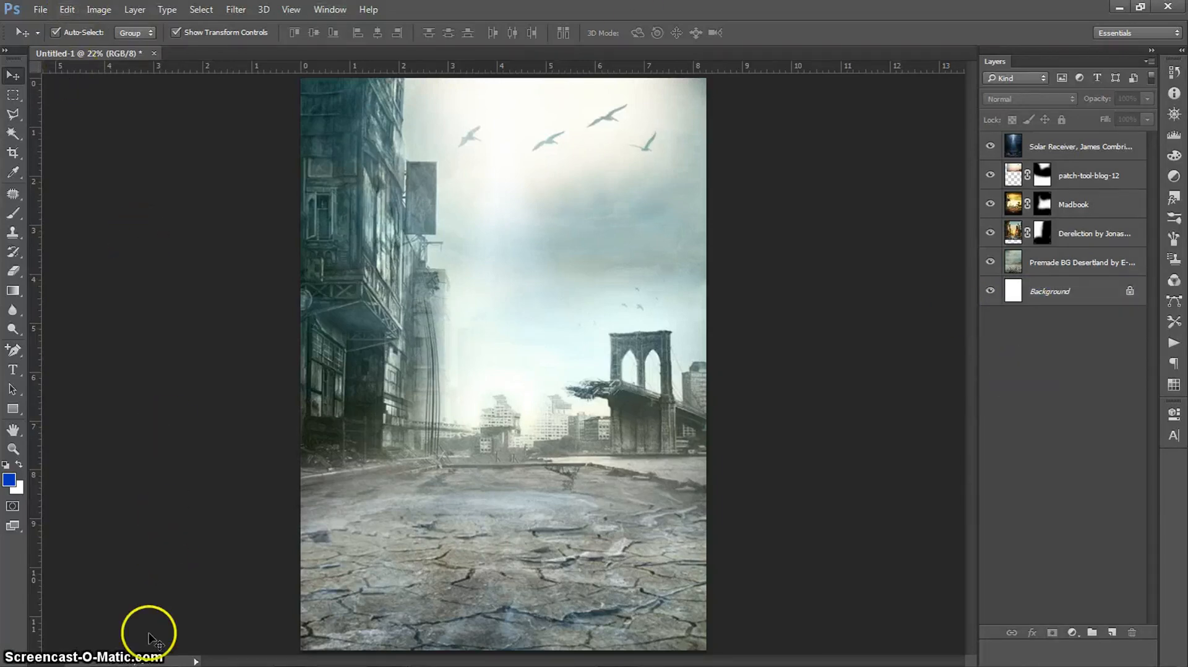
- Place the "Hawkeye, Avengers, marvel, Wallpapers" image from the New folder window into the poster document
mouse_move(106, 633)
left_click(103, 598)
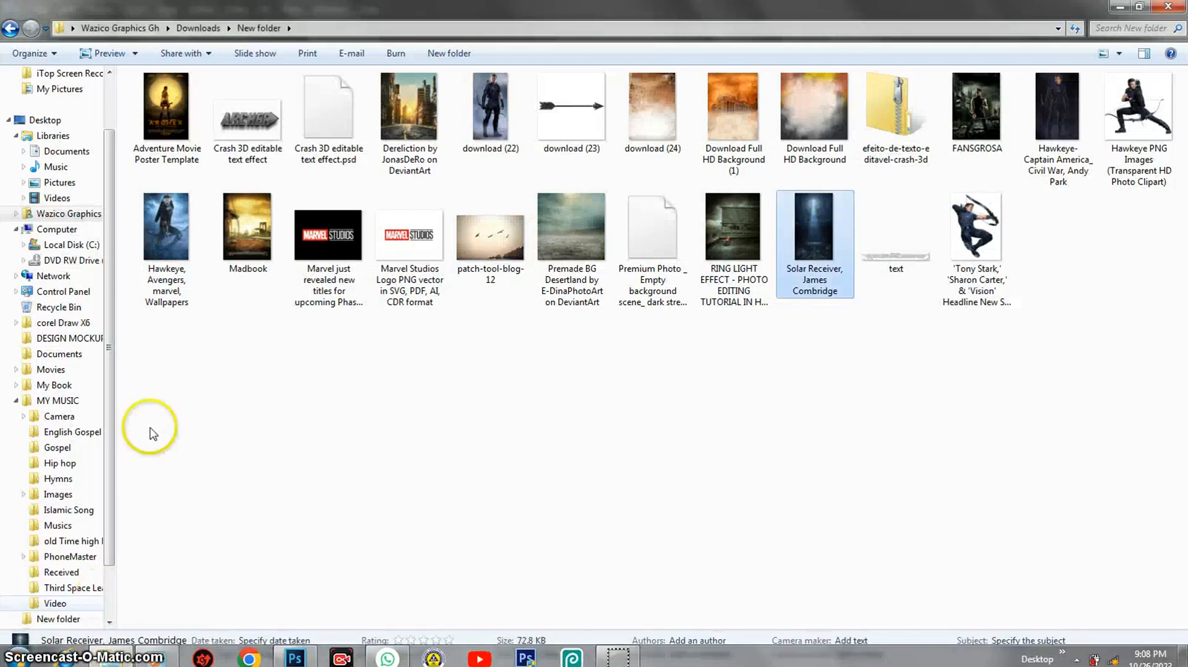
left_click(158, 262)
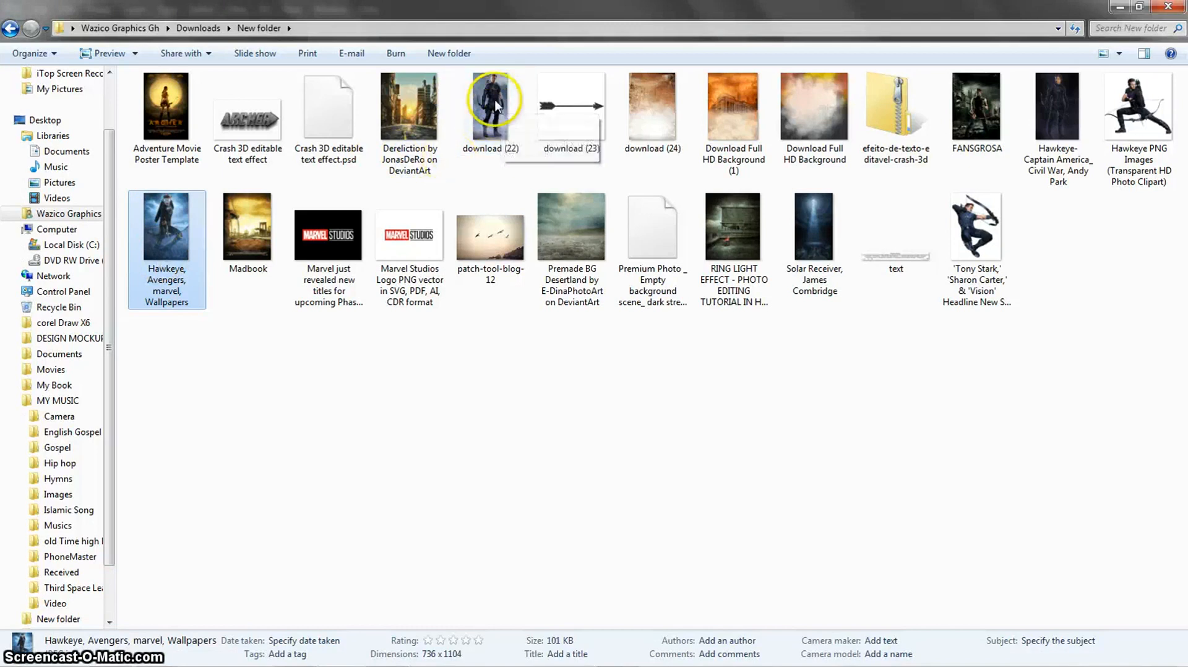
left_click(971, 219)
left_click(974, 105)
left_click(1139, 105)
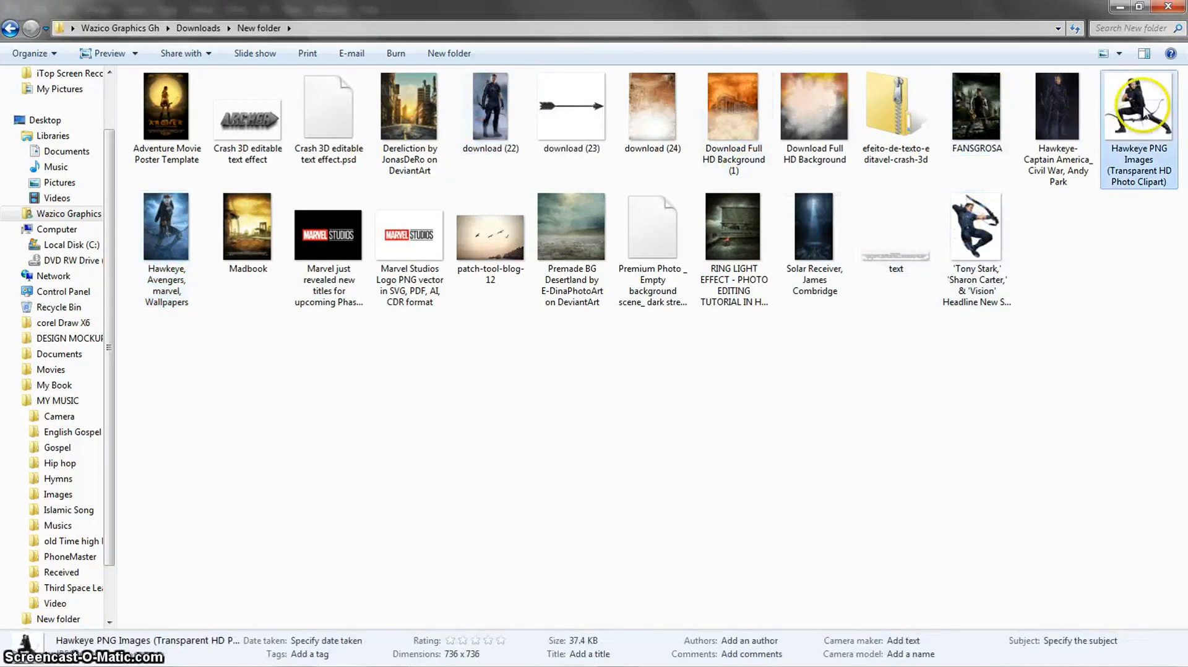
left_click(159, 225)
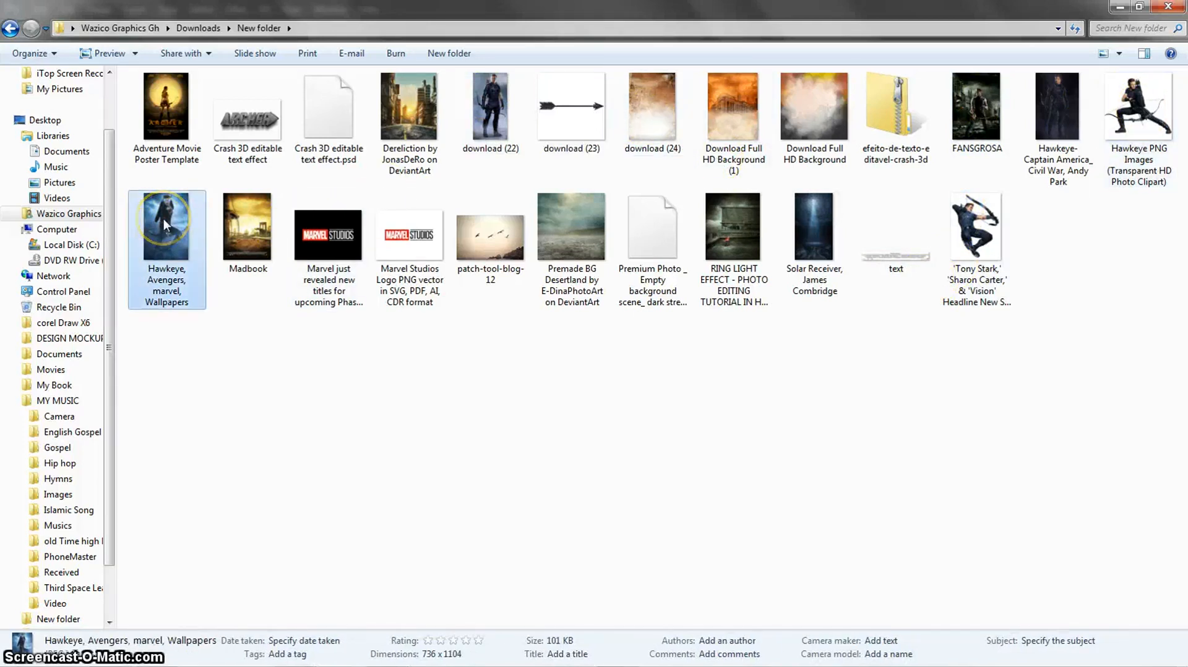
left_click_drag(163, 218, 267, 565)
left_click_drag(295, 661, 371, 447)
left_click(406, 292)
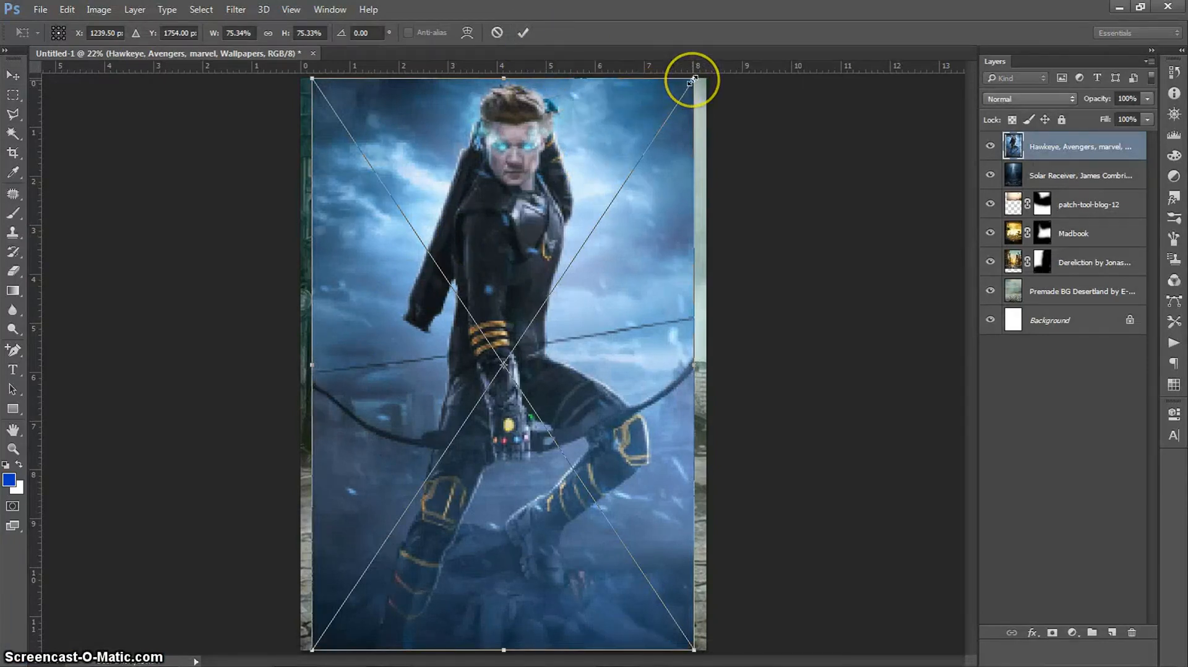
- Stretch the placed Hawkeye image to 79.88% width and 75.31% height so it fills the page, centred at X 1240, Y 1754.5 px
left_click_drag(693, 79, 705, 80)
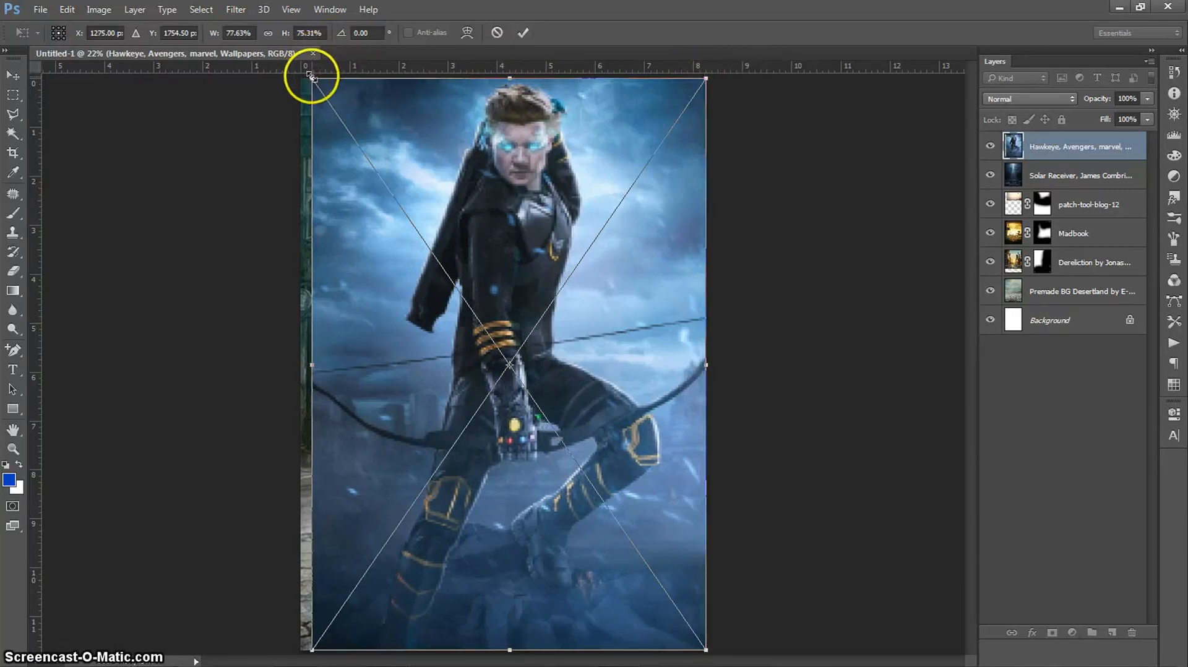
left_click_drag(311, 74, 311, 75)
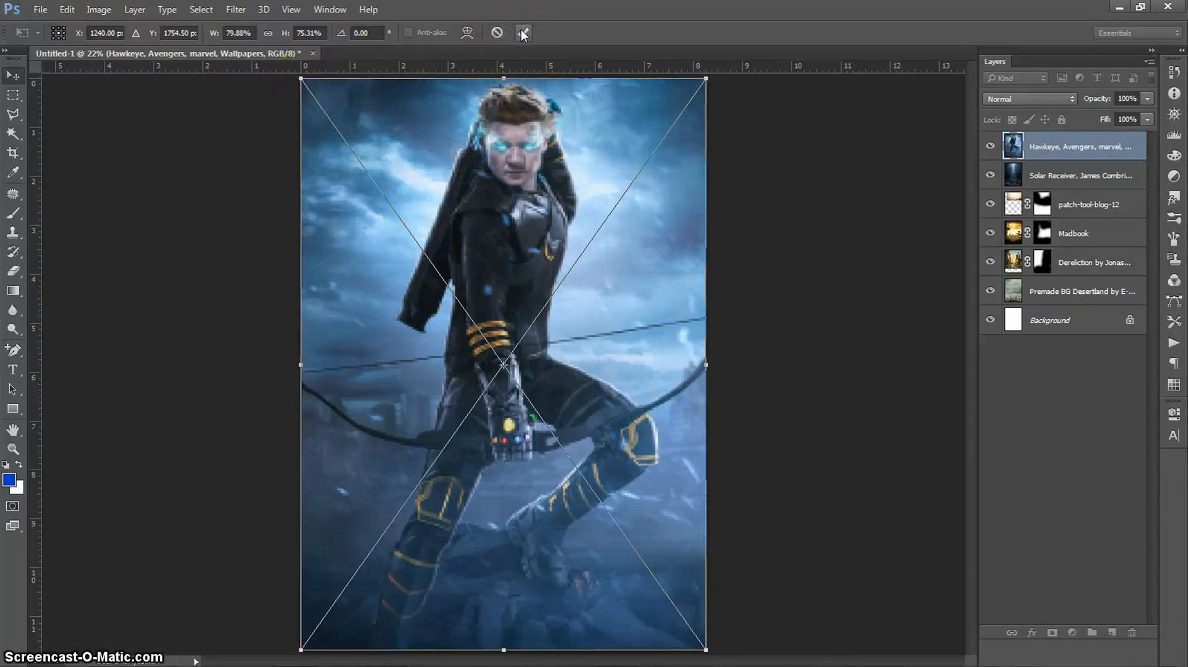
left_click(523, 34)
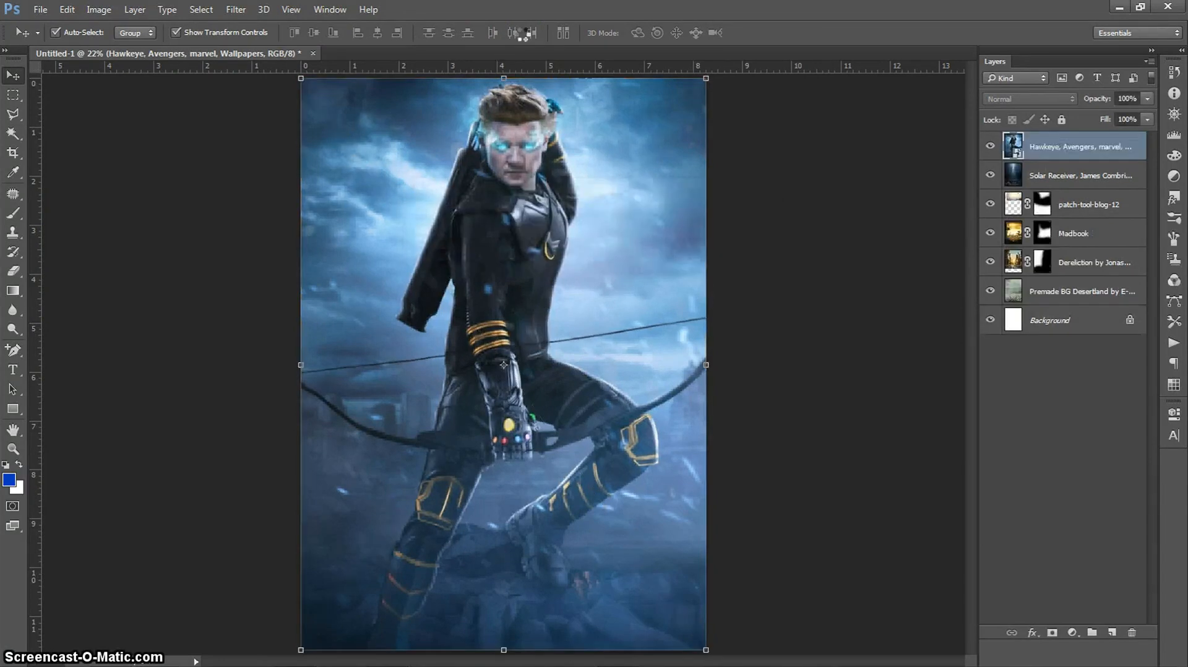
- Rasterize the Hawkeye layer and set its blend mode to Multiply
right_click(1066, 150)
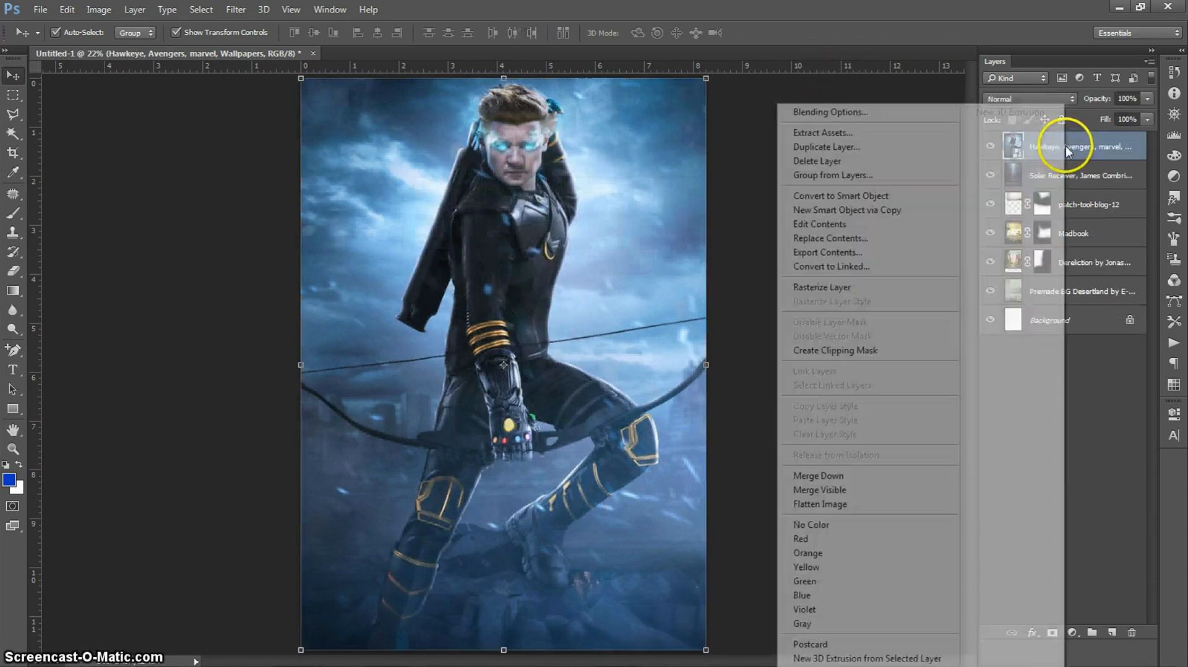
left_click(828, 288)
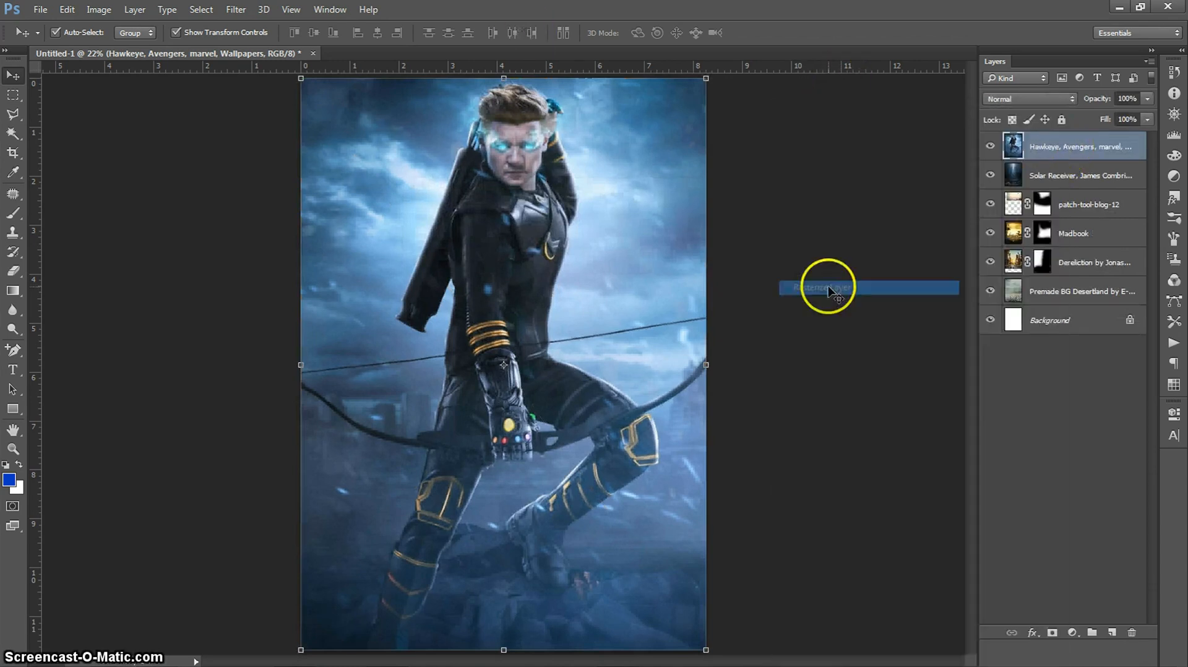
left_click(1023, 100)
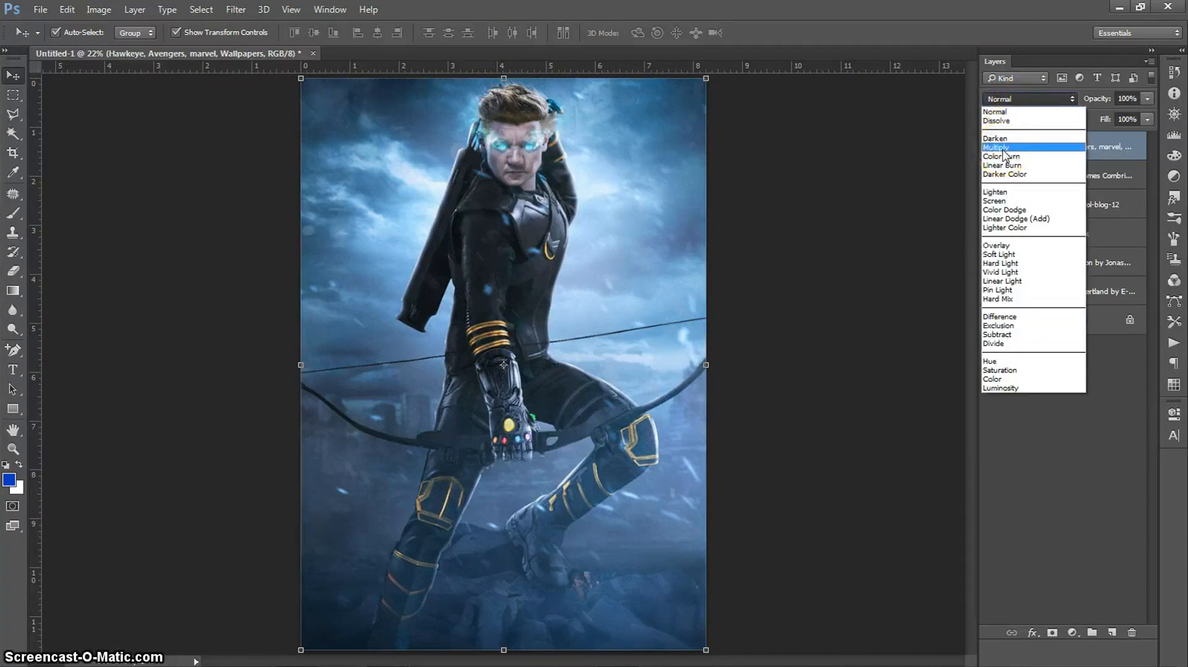
left_click(1005, 149)
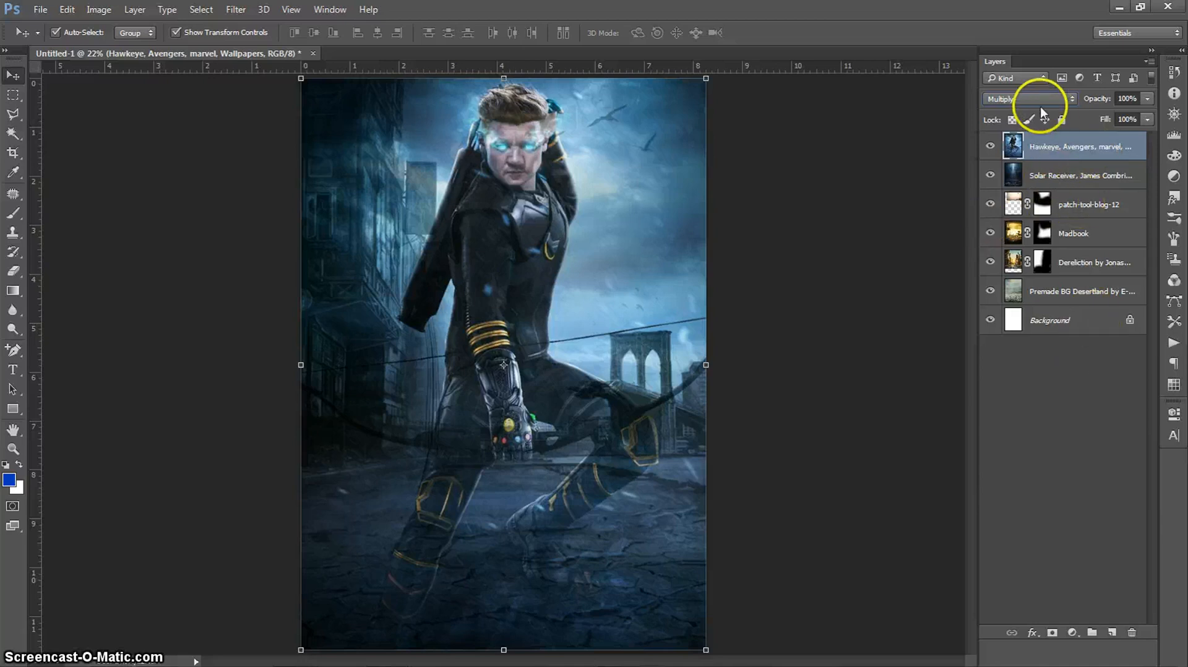
left_click(1032, 370)
- Group all layers from the Premade BG Desertland layer up to the Hawkeye layer, leaving out the locked Background
left_click_drag(1064, 158, 1072, 172)
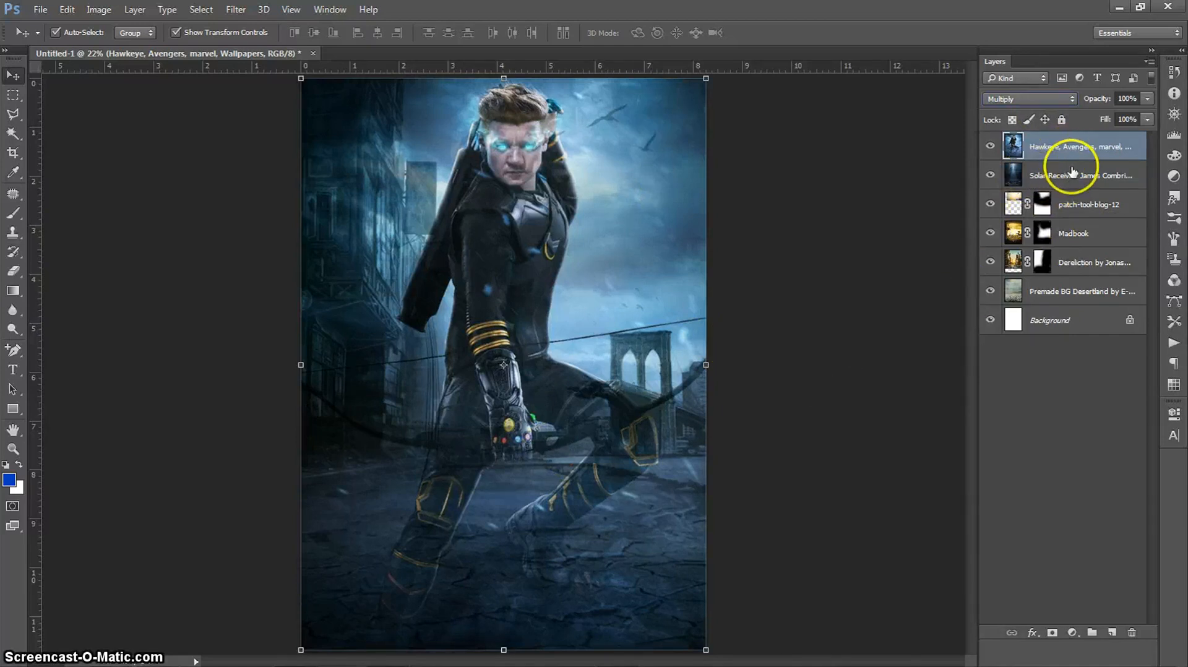
left_click(1070, 302)
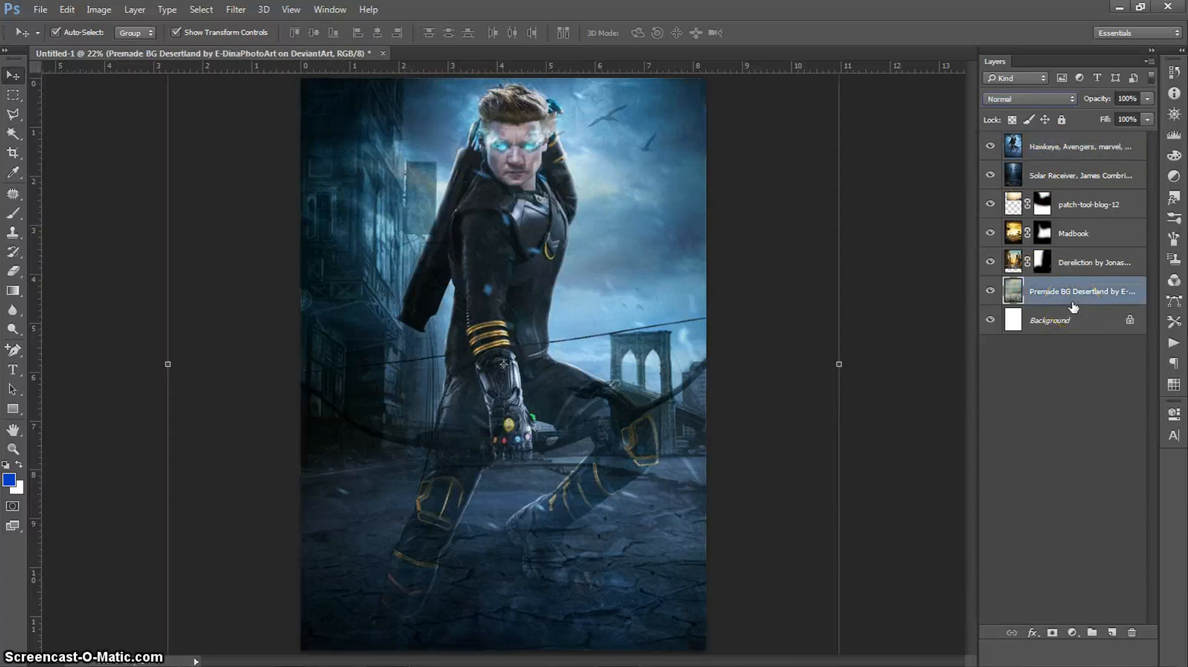
left_click(1054, 149, "shift")
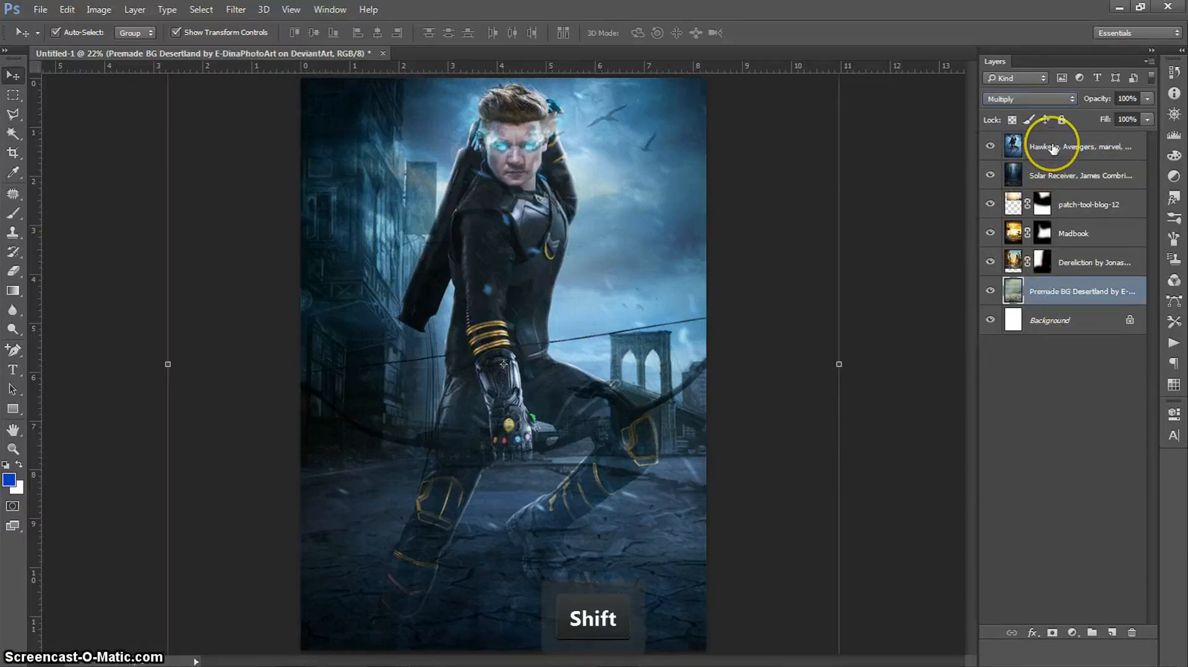
key("ctrl")
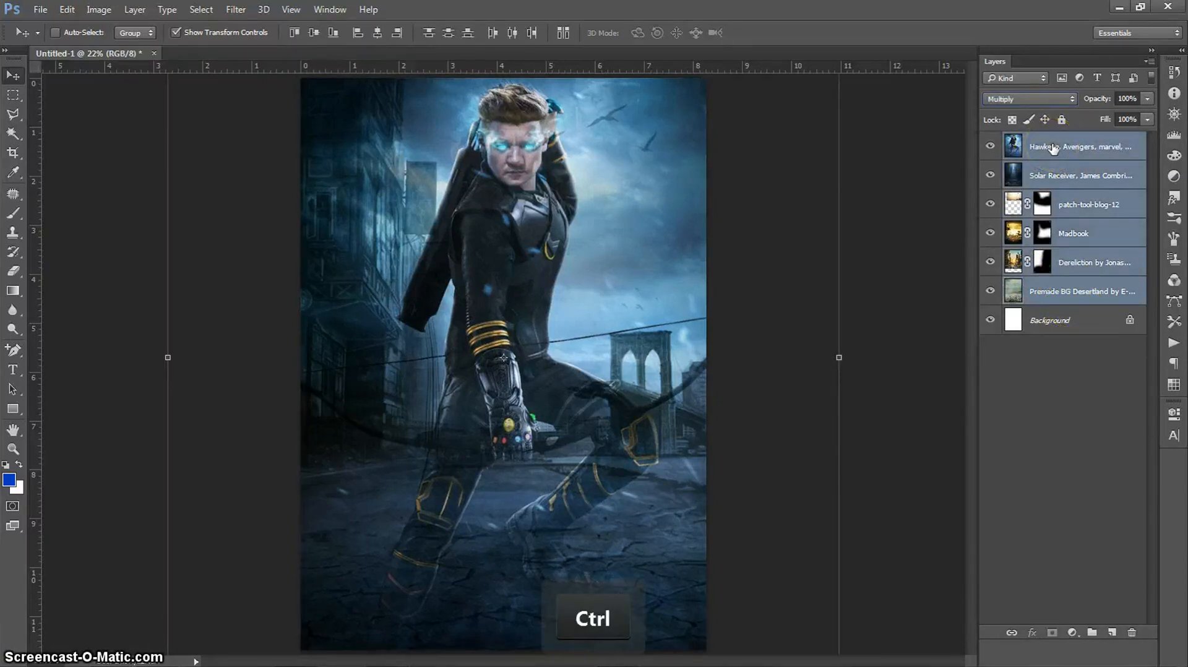
key("ctrl+g")
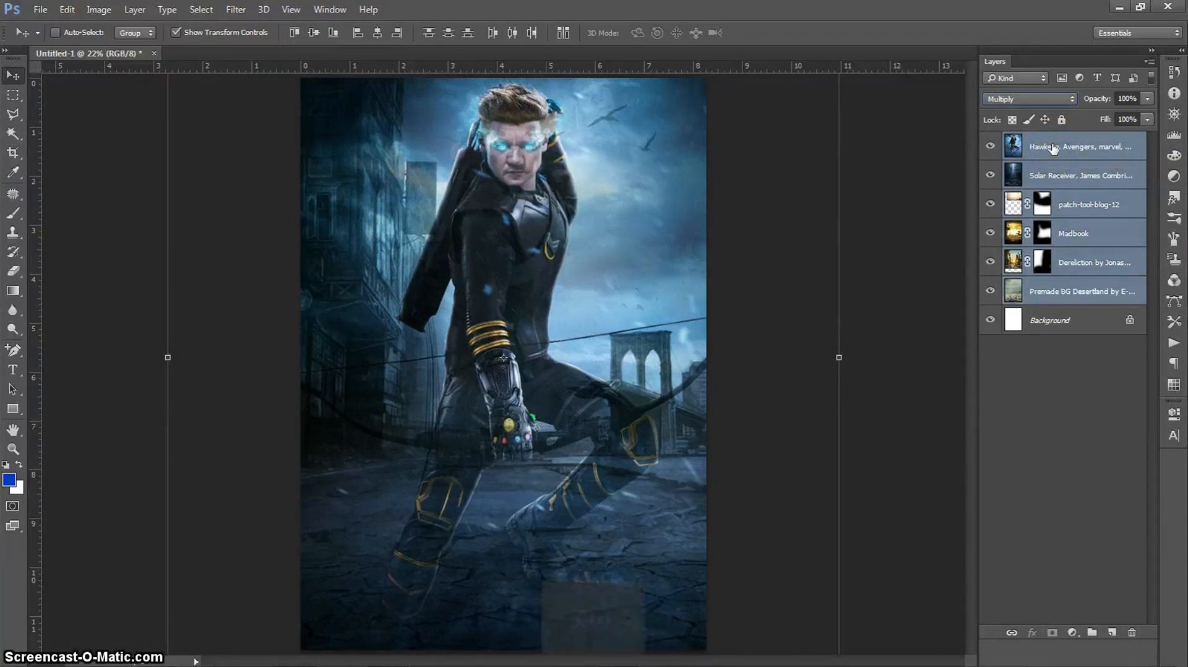
key("ctrl+g")
- Rename the new layer group as BACKGROUND
double_click(1052, 142)
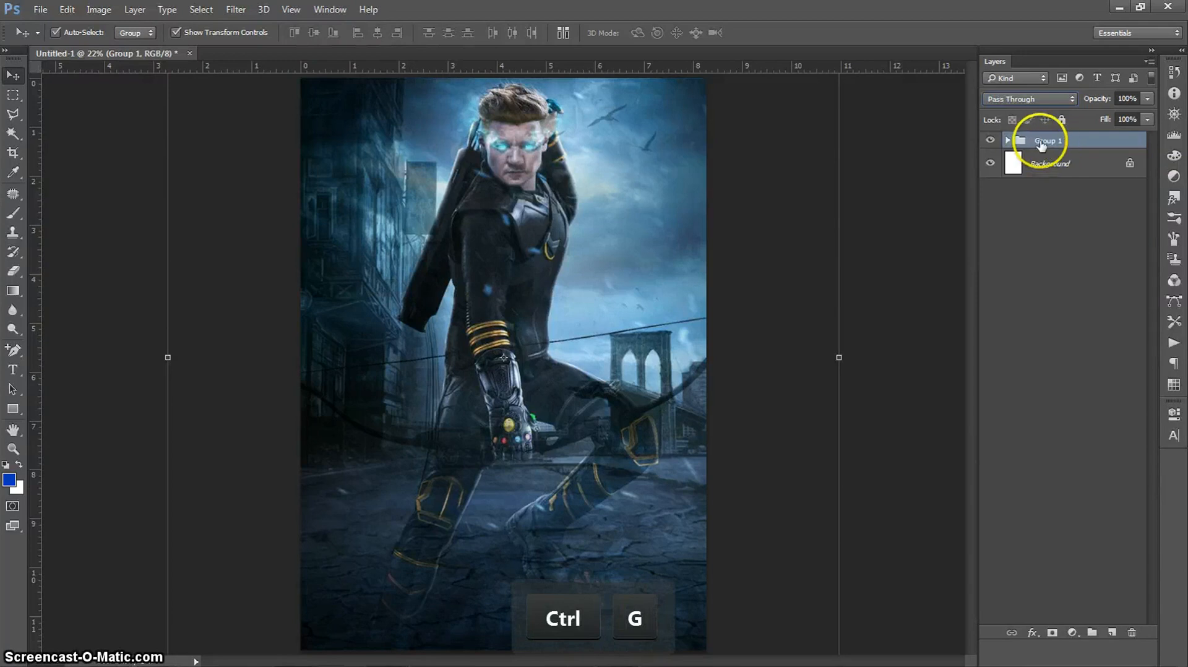
key("Caps_Lock")
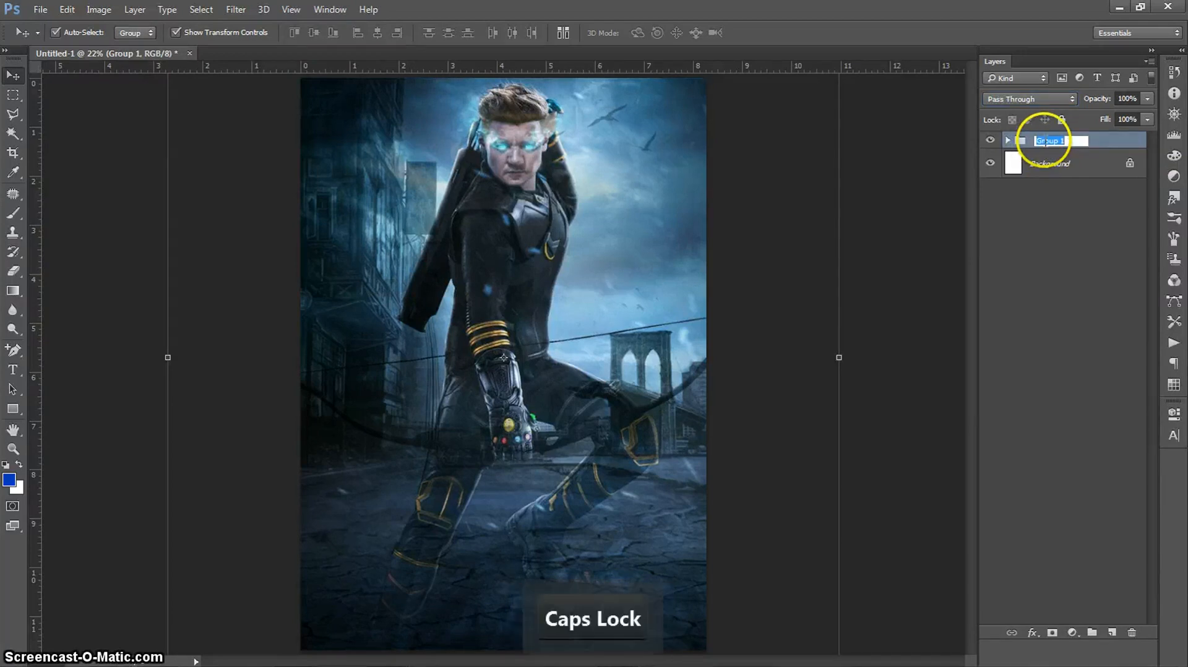
type("BACKG")
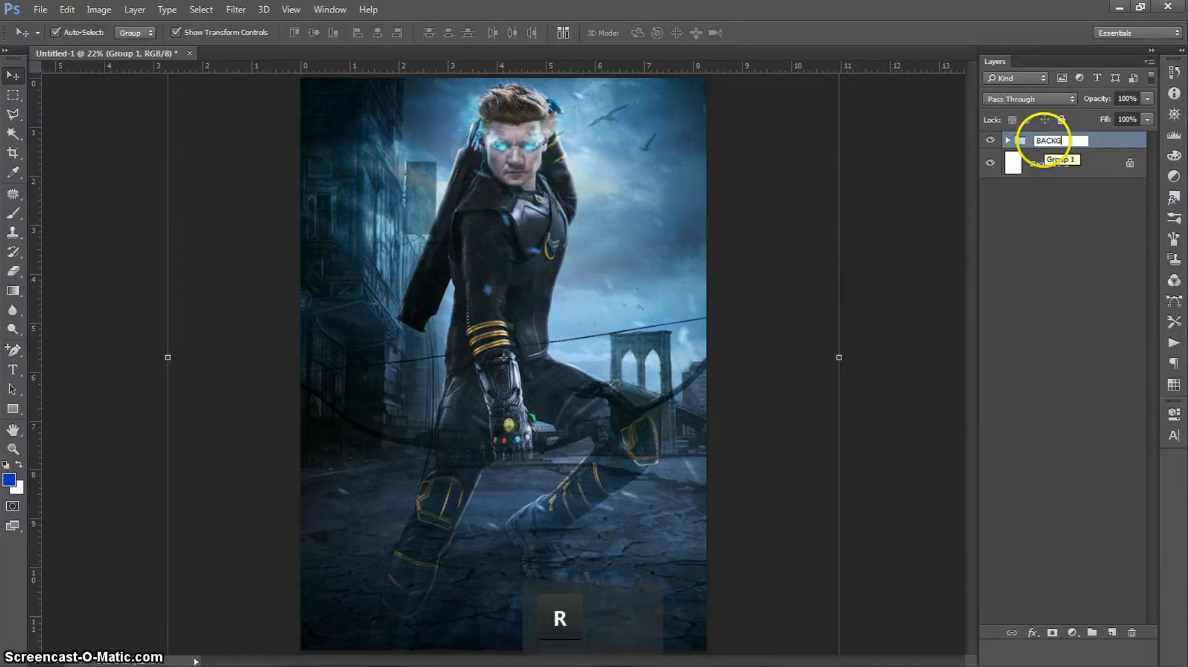
type("ROUND")
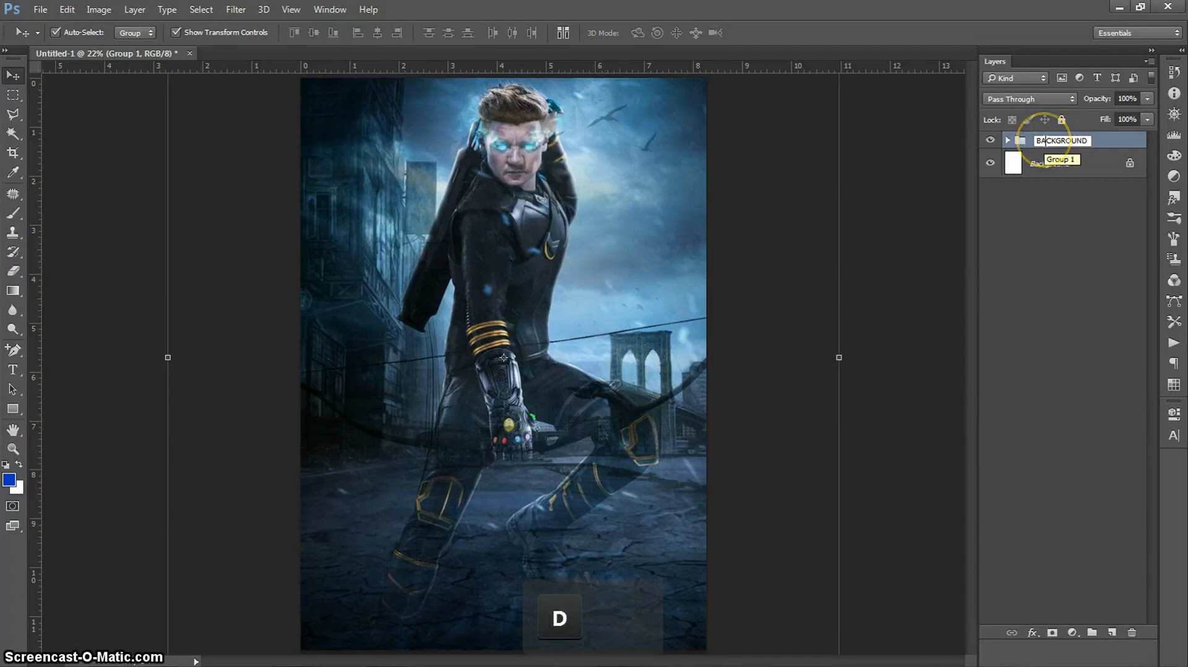
key("Return")
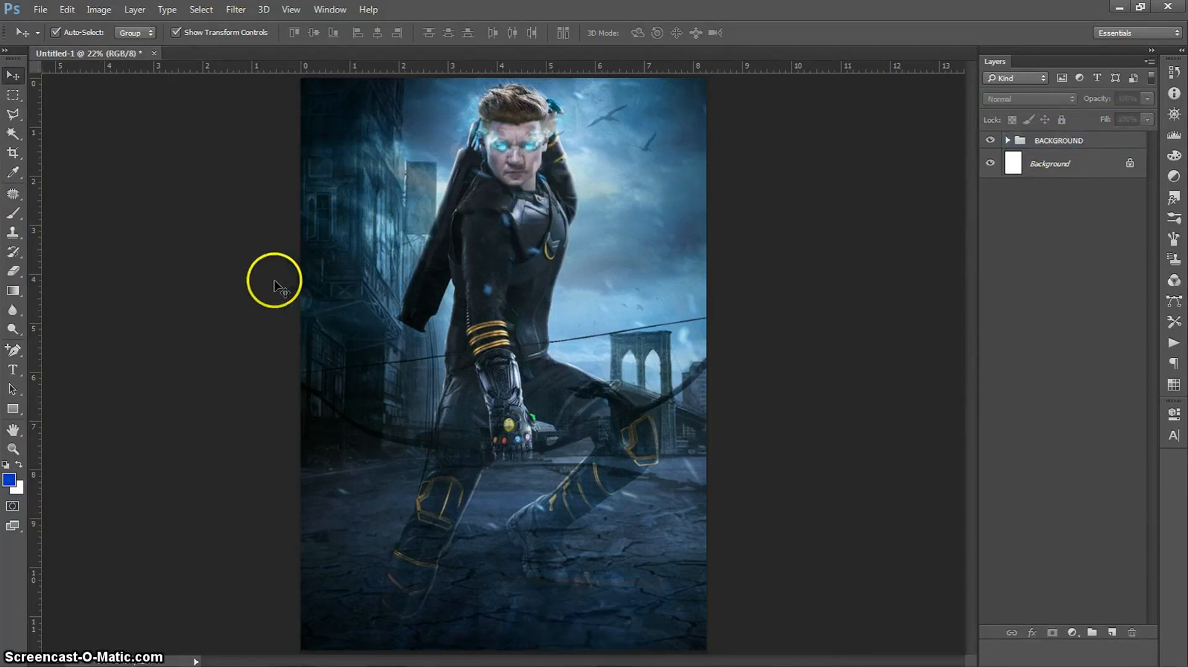
key("alt+v")
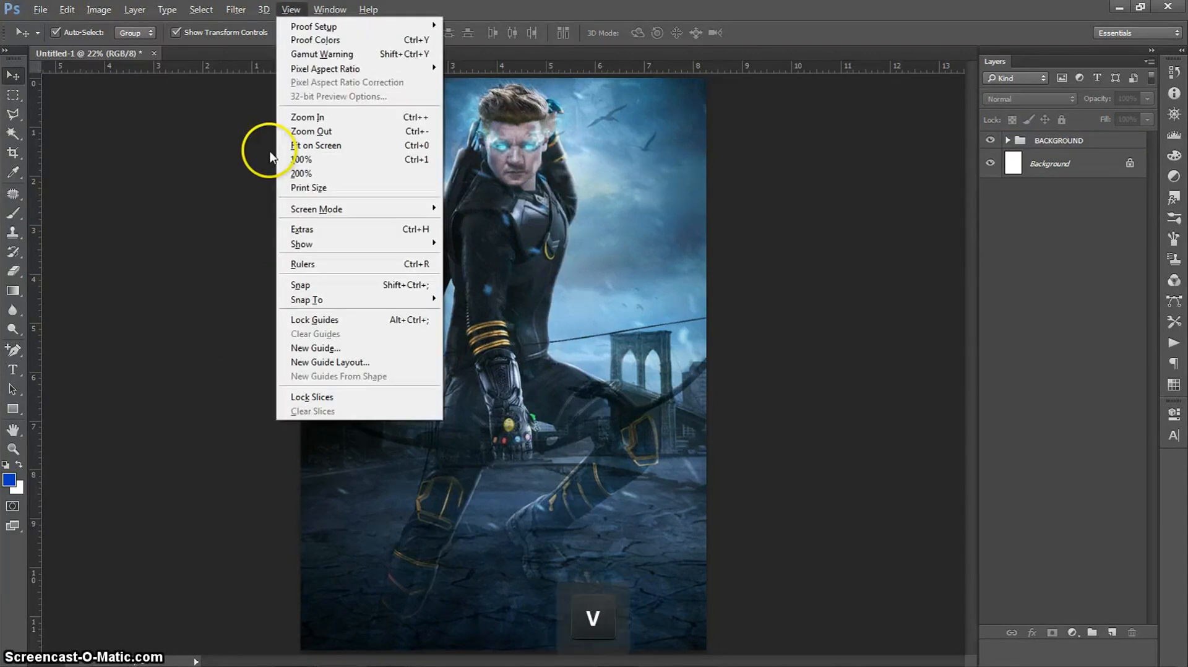
left_click(1055, 282)
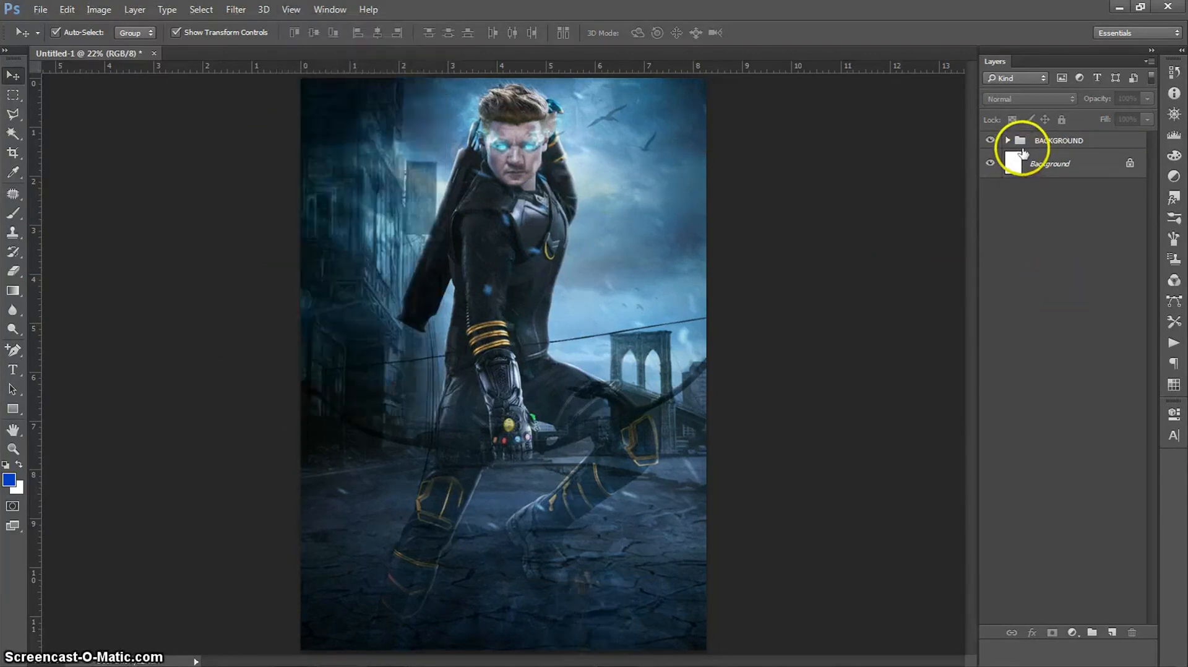
- Add a Curves adjustment layer directly above the Hawkeye layer inside the BACKGROUND group
left_click(1052, 141)
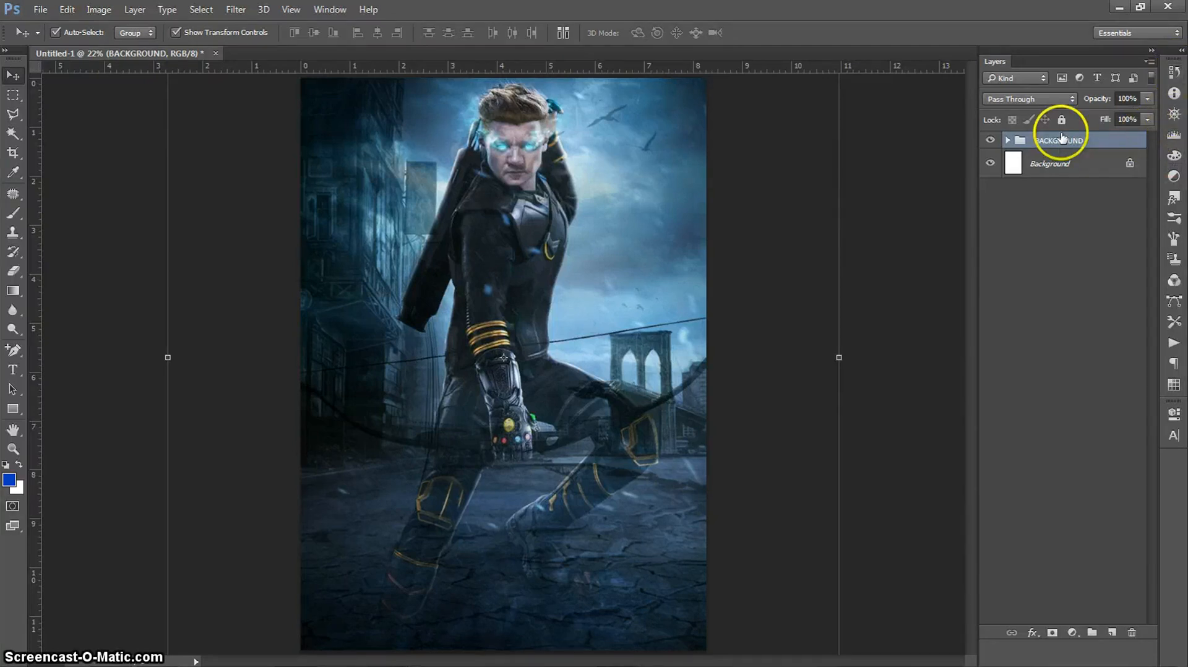
left_click(1008, 141)
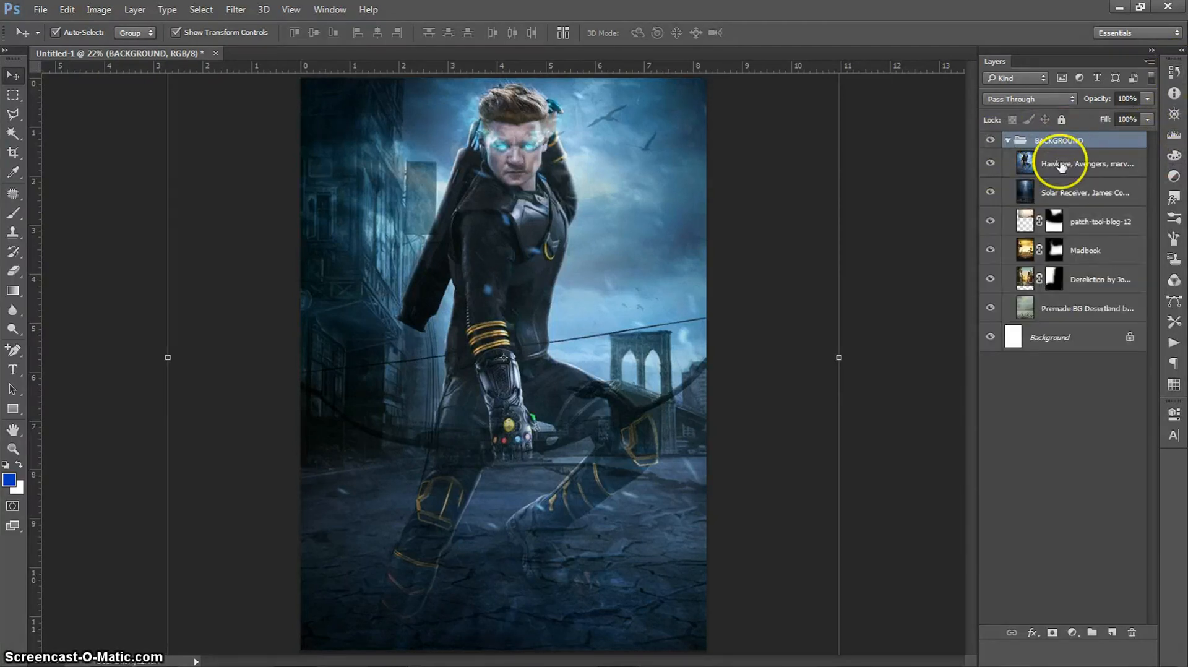
left_click(1061, 166)
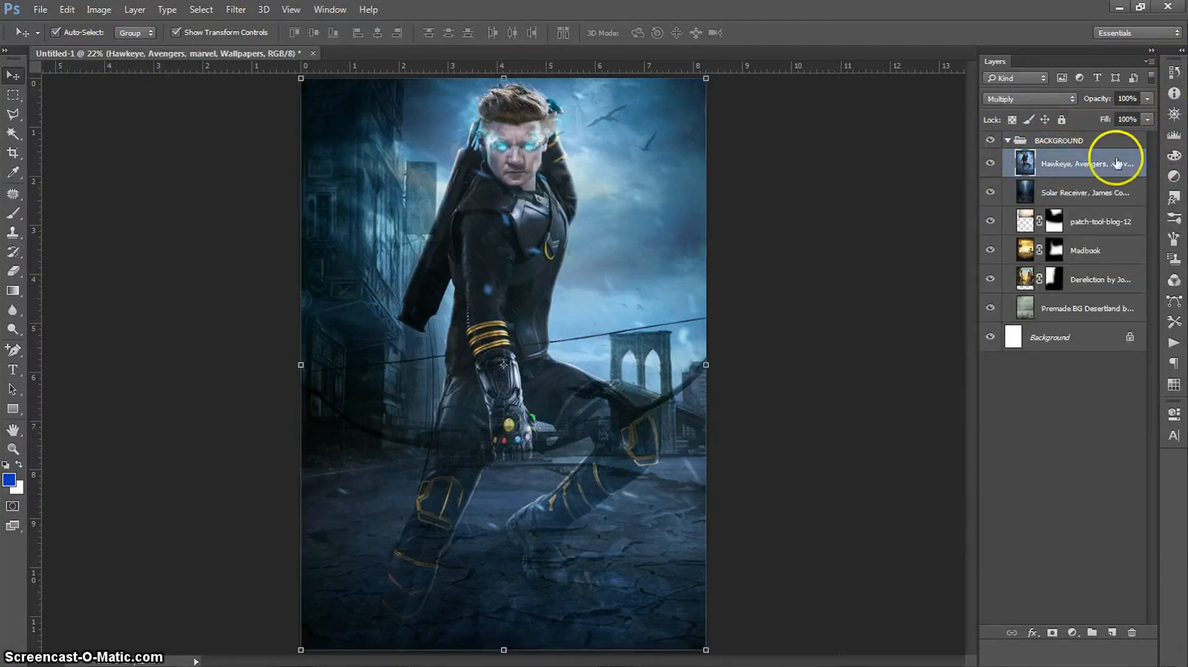
left_click(1173, 178)
left_click(1079, 90)
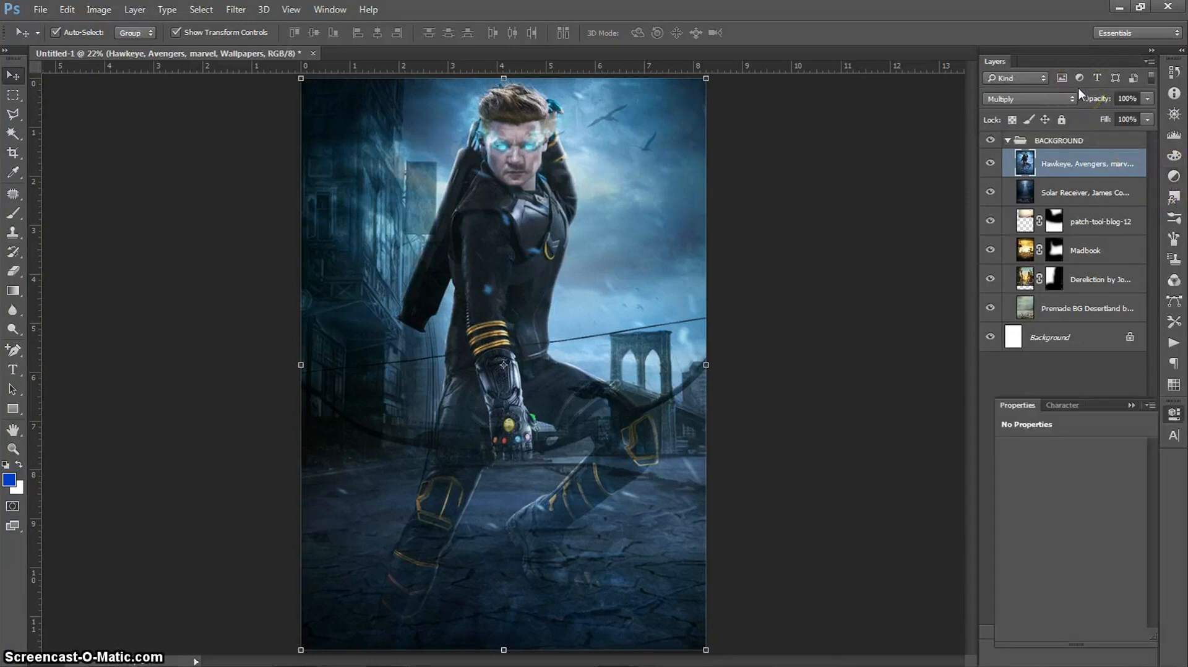
- Shape the RGB curve with points at input 107, output 80 and input 184, output 181, and collapse the BACKGROUND group
left_click_drag(1081, 498, 1076, 551)
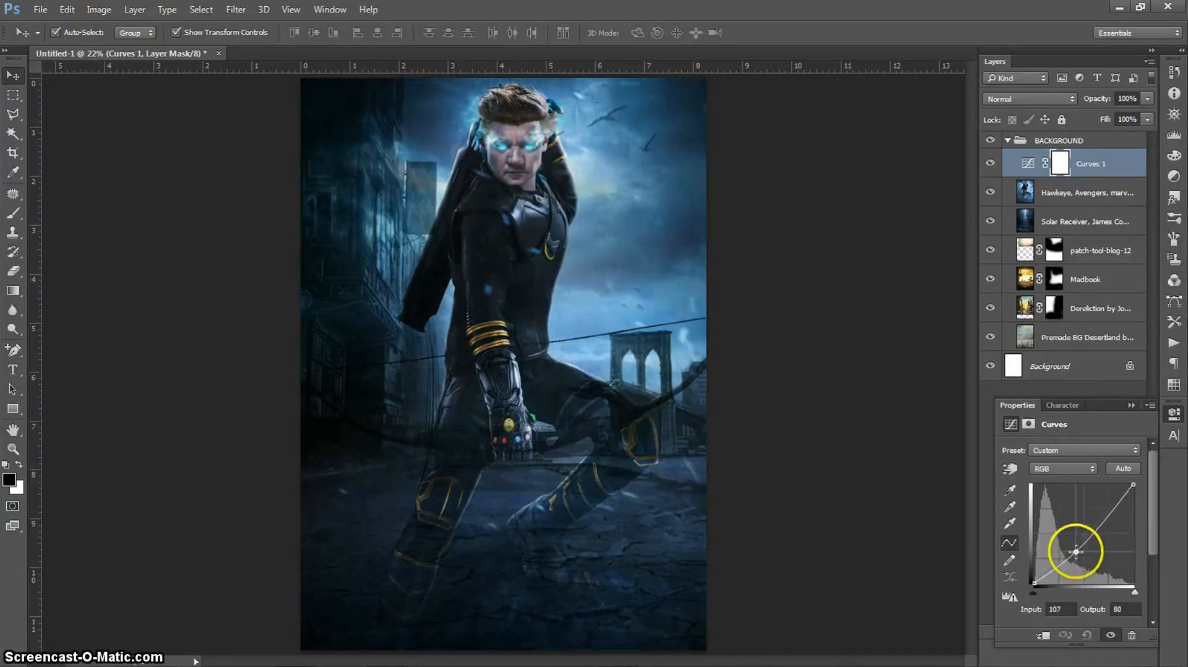
left_click(1108, 516)
left_click_drag(1109, 516, 1107, 515)
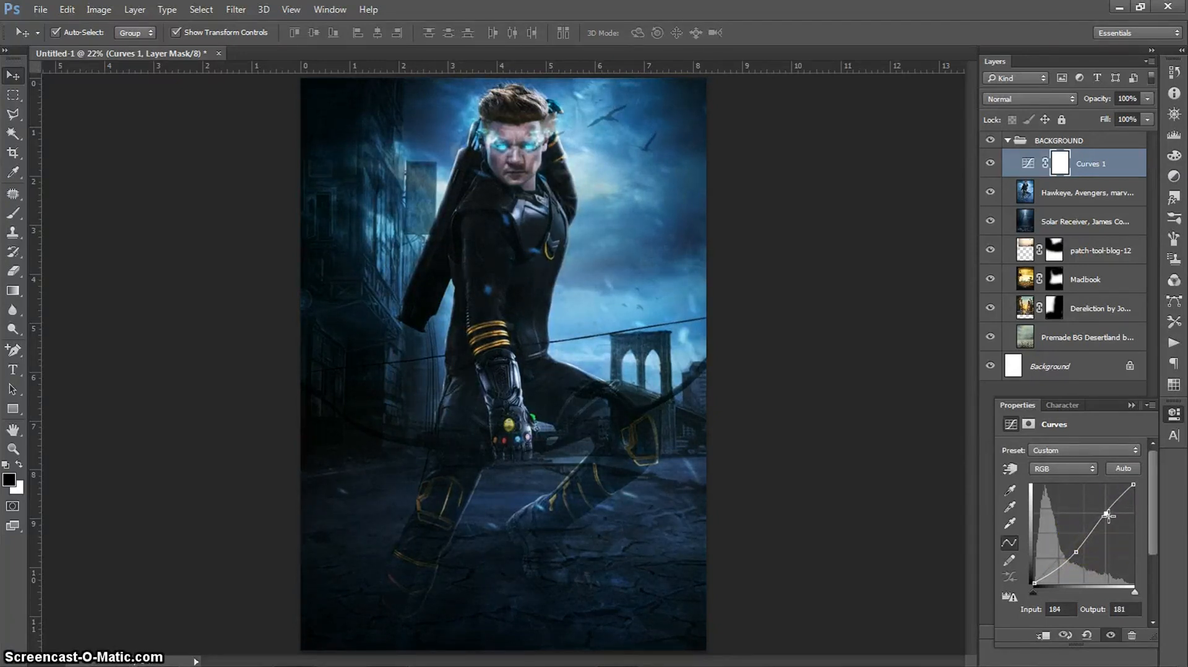
left_click(1171, 416)
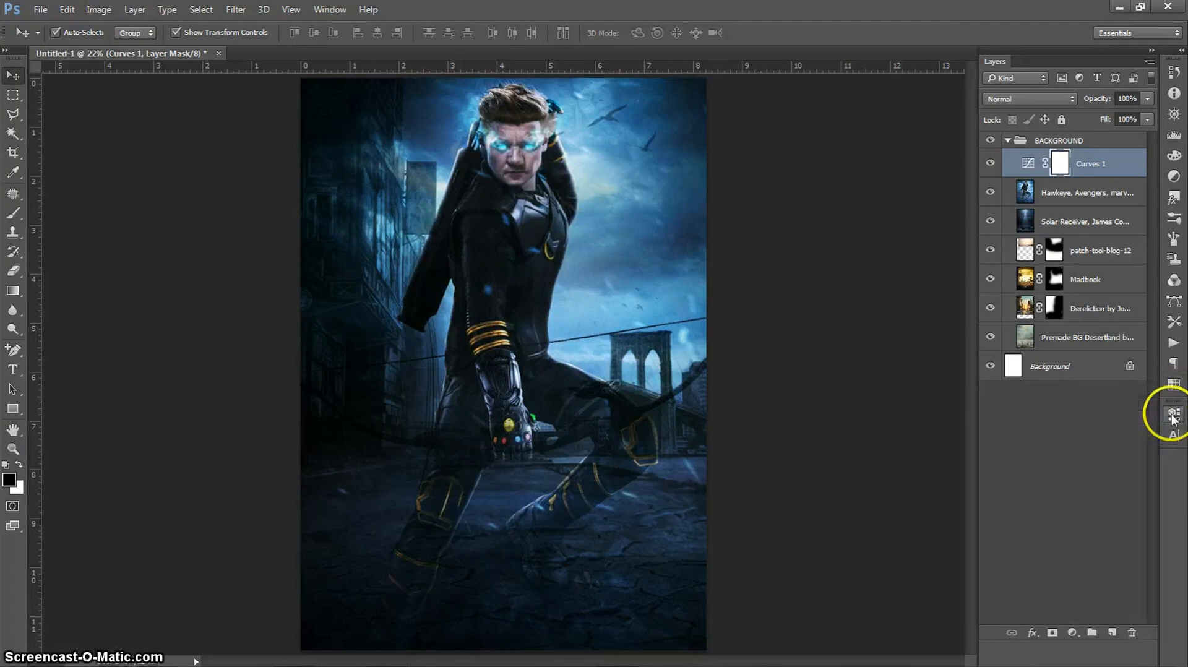
left_click(1008, 141)
left_click(1090, 366)
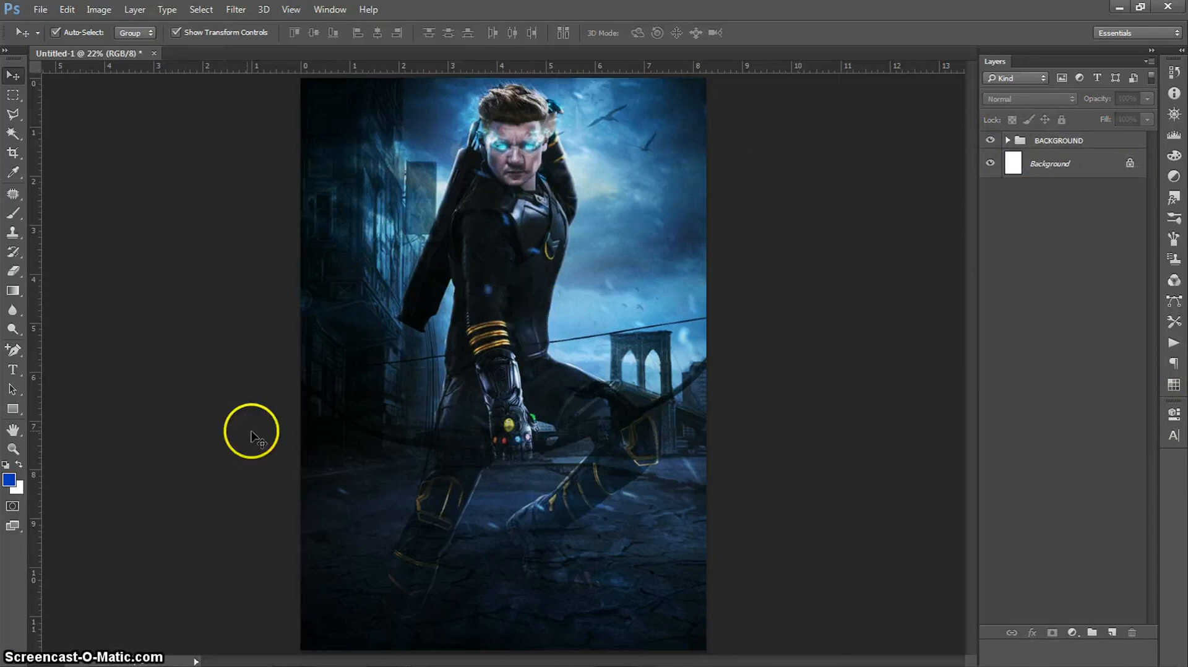
- Place the "Crash 3D editable text effect" ARCHER title image from the New folder window into the poster document
mouse_move(108, 653)
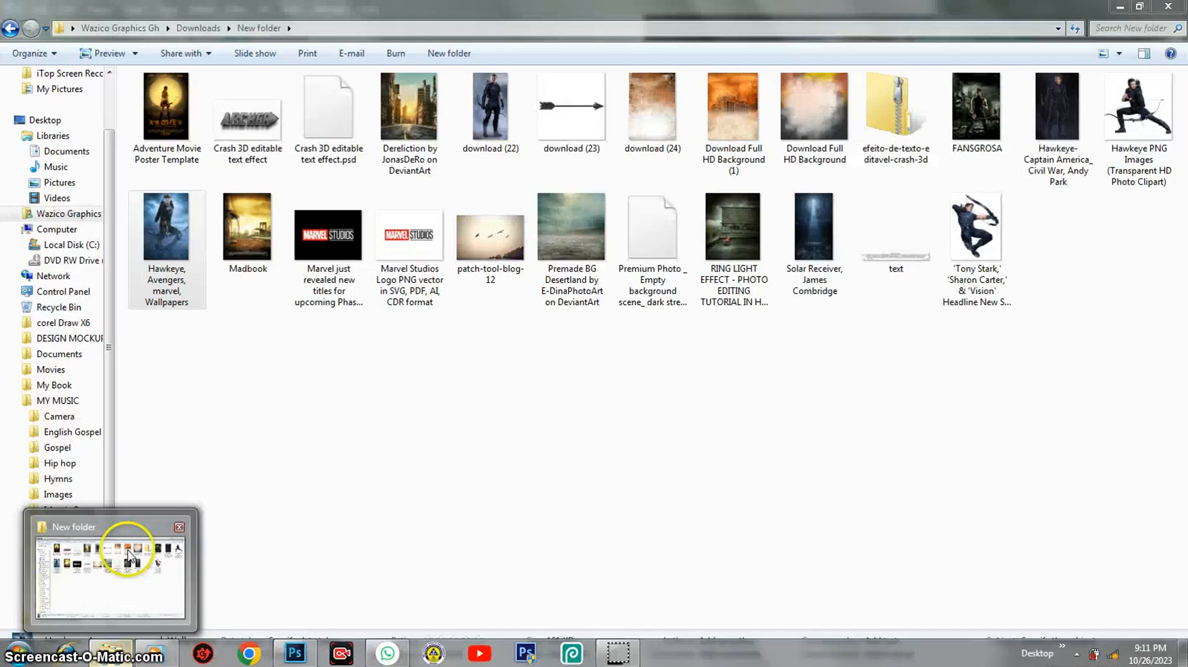
left_click(128, 556)
left_click(250, 127)
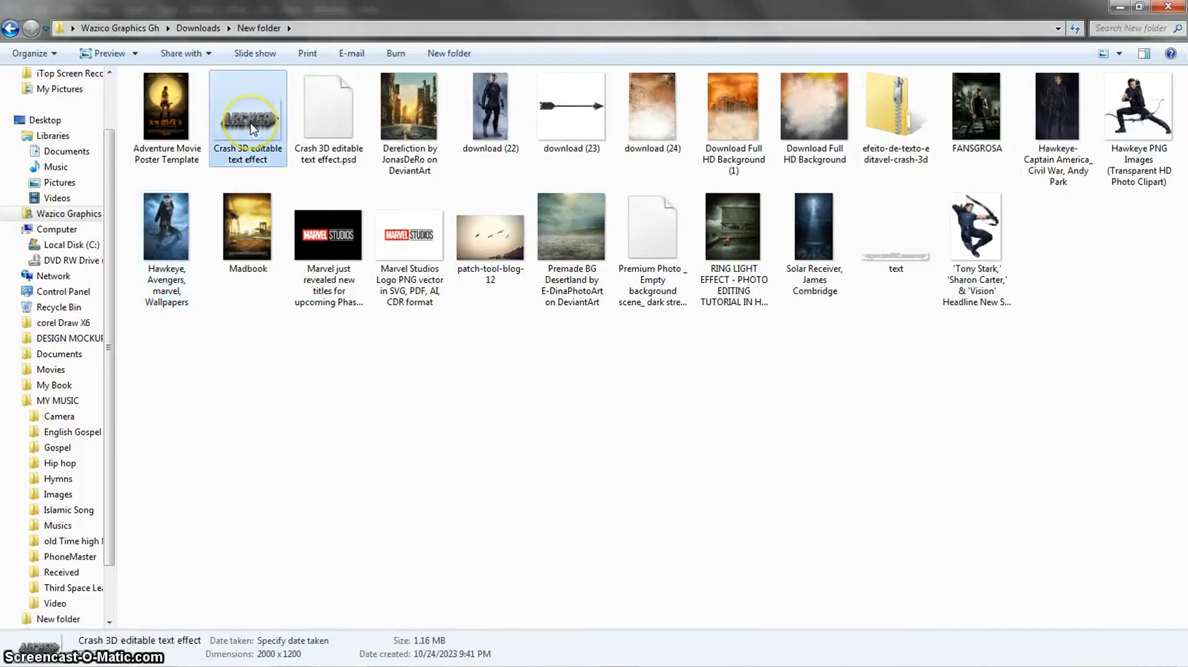
left_click_drag(250, 127, 273, 517)
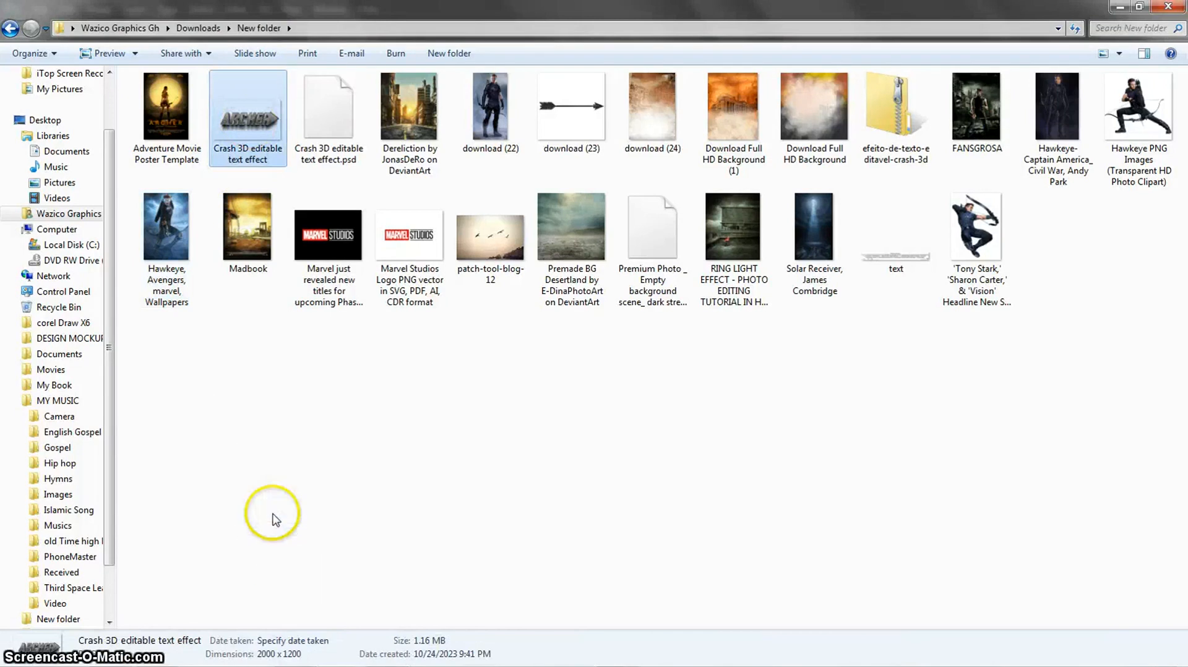
left_click(332, 132)
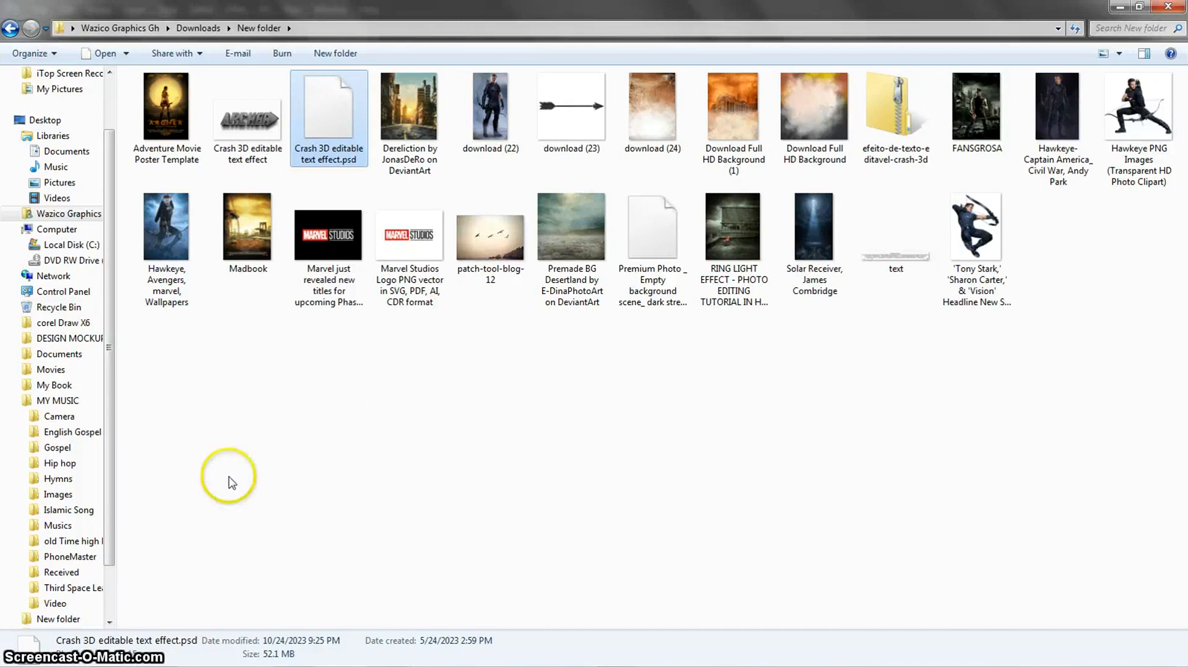
mouse_move(157, 656)
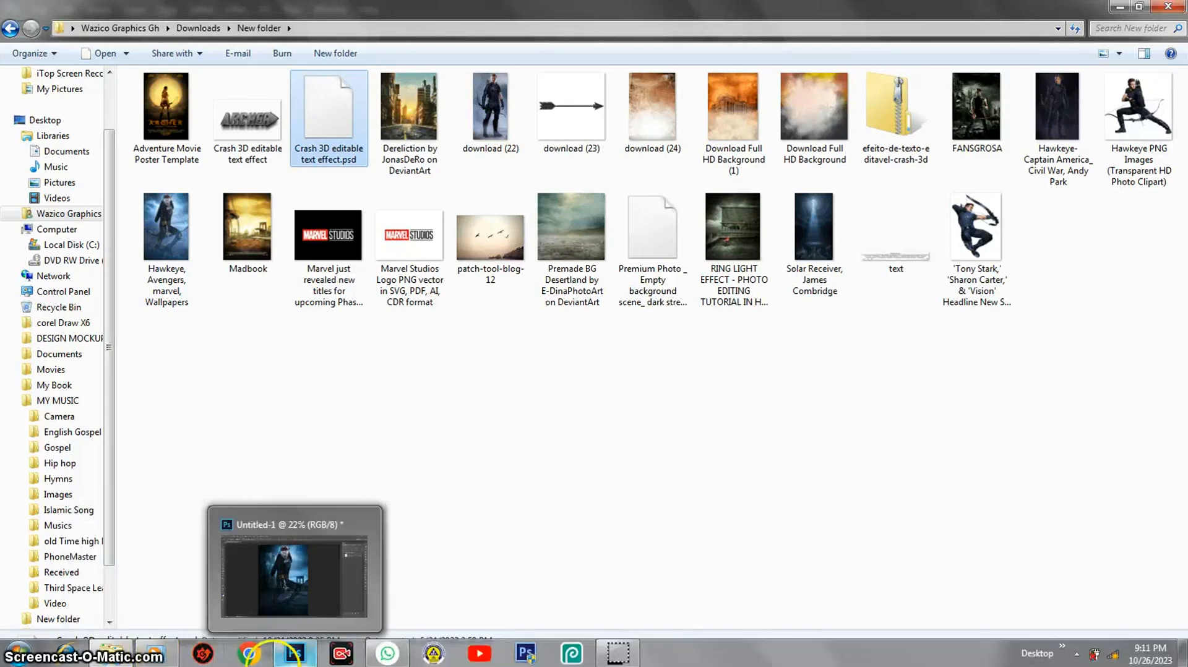
left_click(253, 116)
left_click_drag(253, 115, 406, 509)
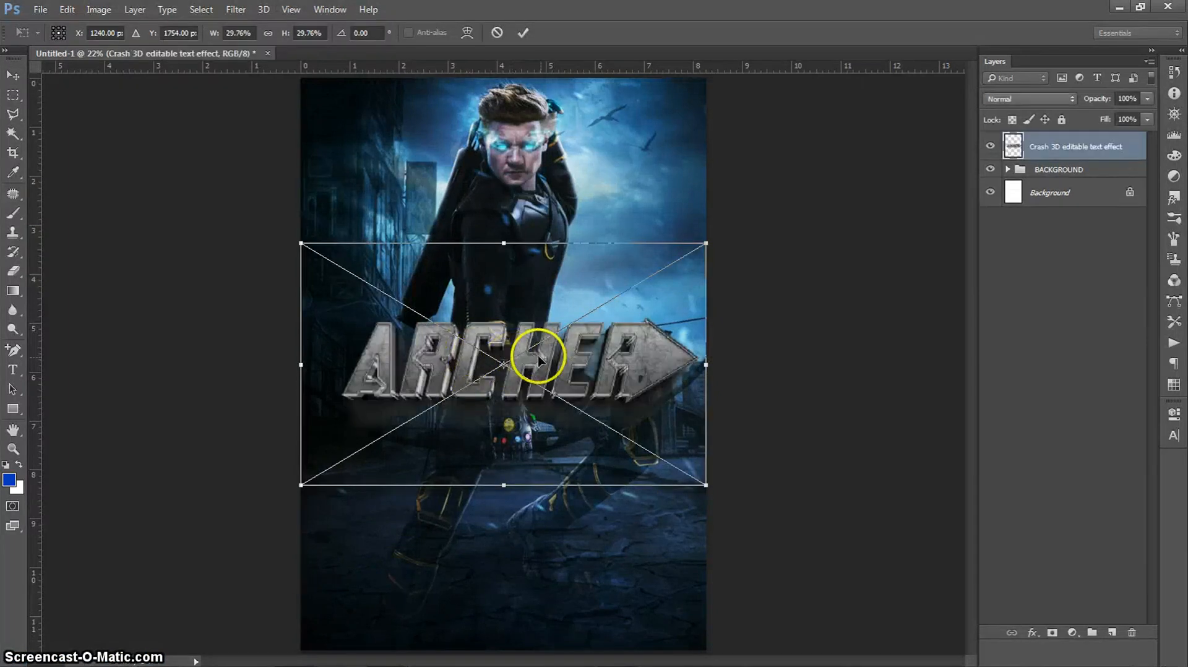
- Move the placed ARCHER title down over the figure's legs, centred at X 1240, Y 2687 px, and commit the placement
mouse_move(540, 357)
left_mouse_down()
mouse_move(541, 502)
mouse_move(540, 365)
left_mouse_up()
left_click_drag(541, 507, 541, 511)
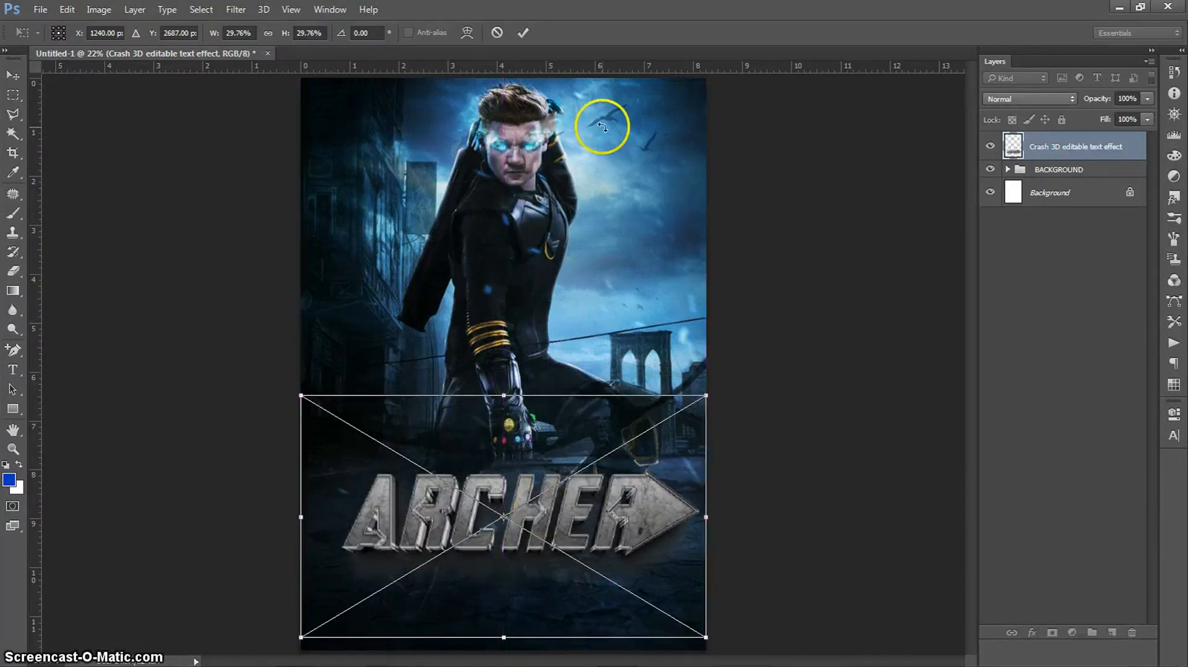
left_click(524, 32)
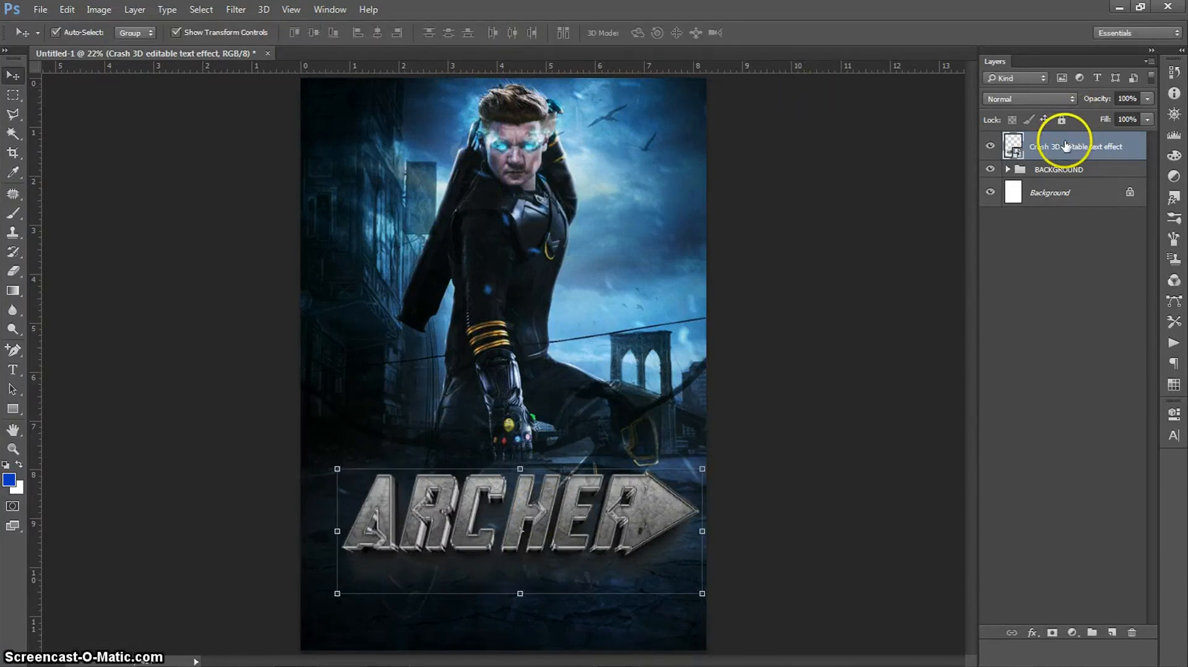
- Rasterize the Crash 3D editable text effect layer and set its blend mode to Multiply
right_click(1066, 146)
left_click(793, 287)
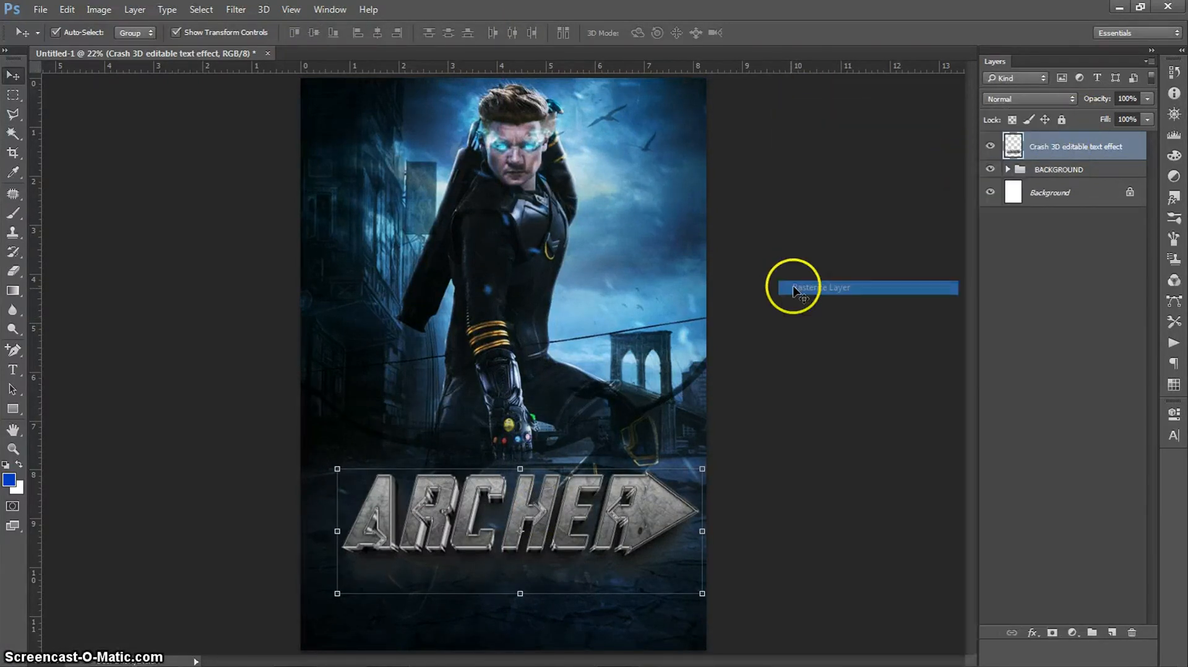
left_click(1026, 98)
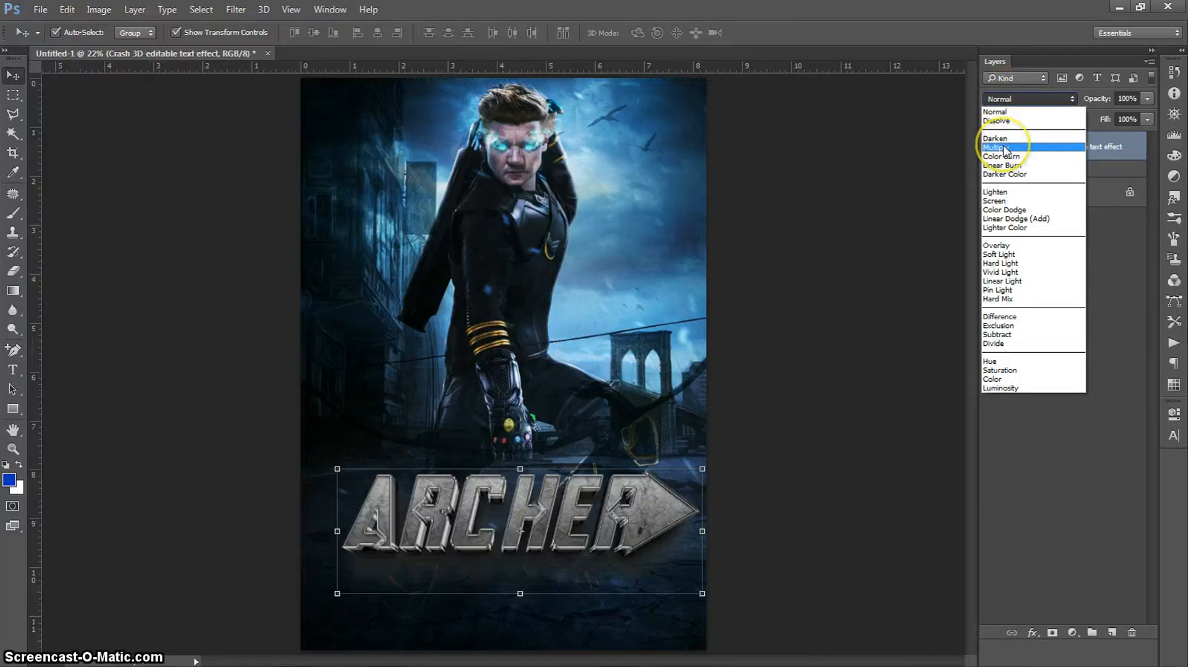
left_click(1005, 148)
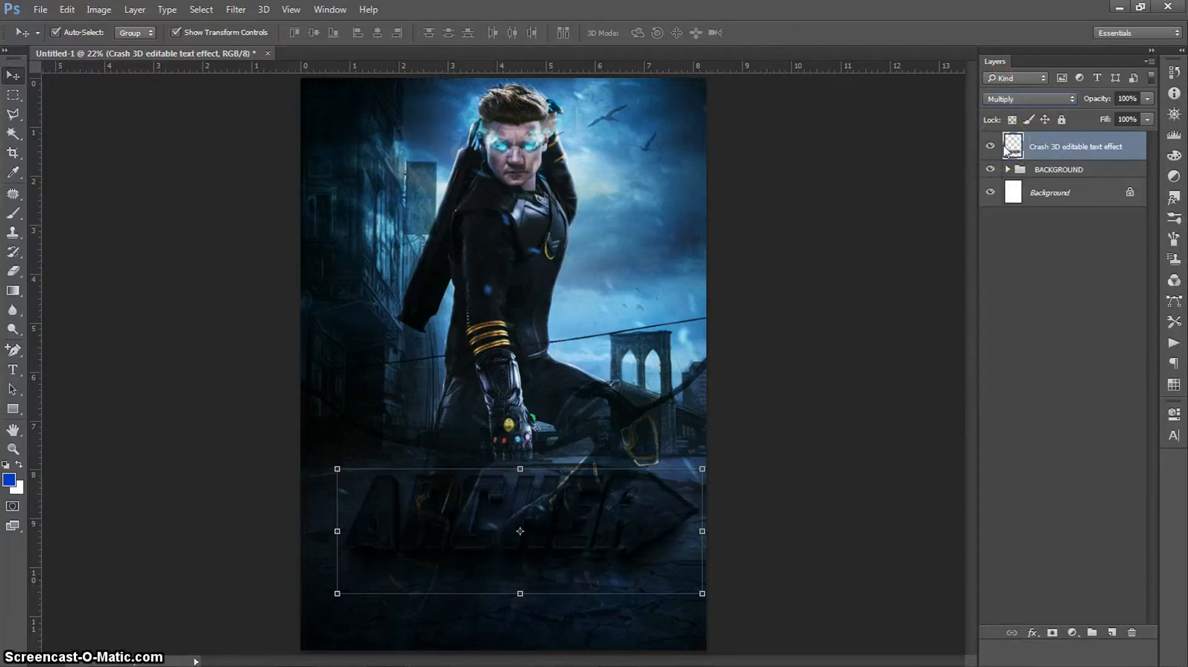
- Duplicate the Crash 3D editable text effect layer and set the copy's blend mode to Normal
left_click(1051, 151)
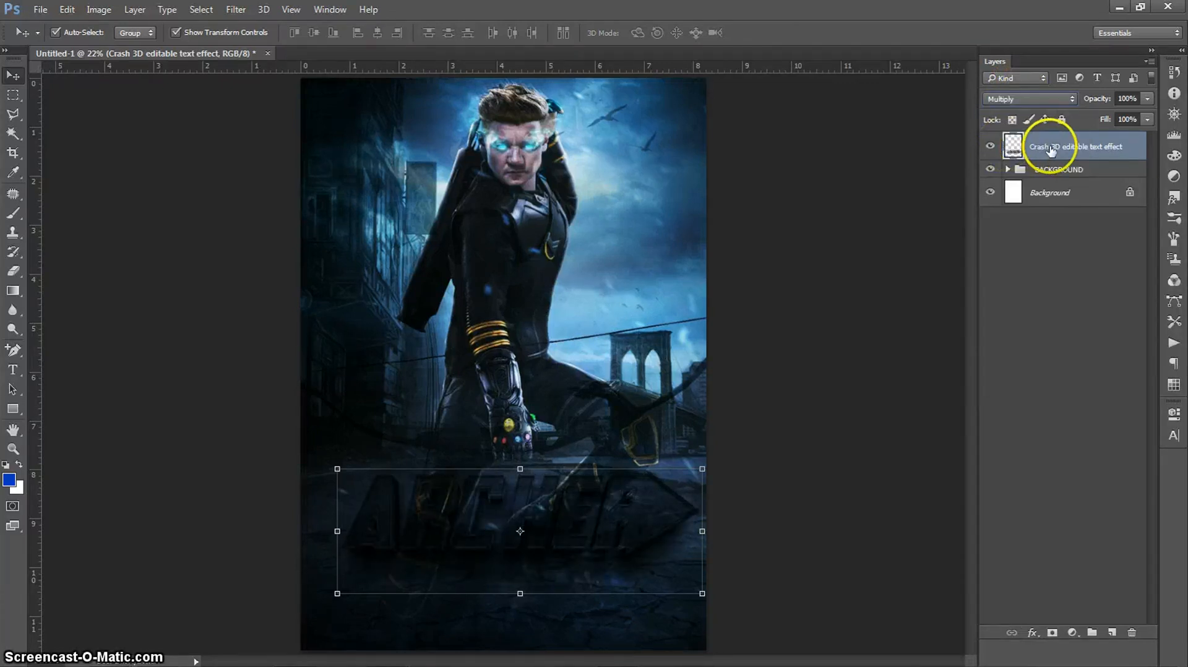
key("ctrl+j")
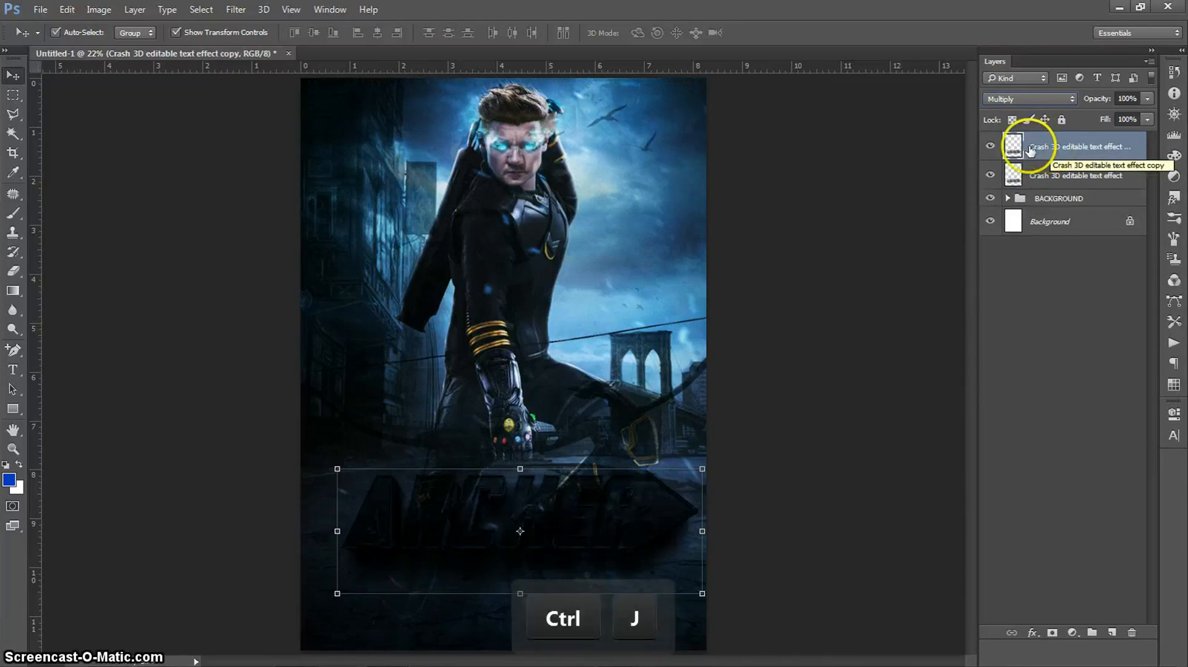
left_click(1030, 98)
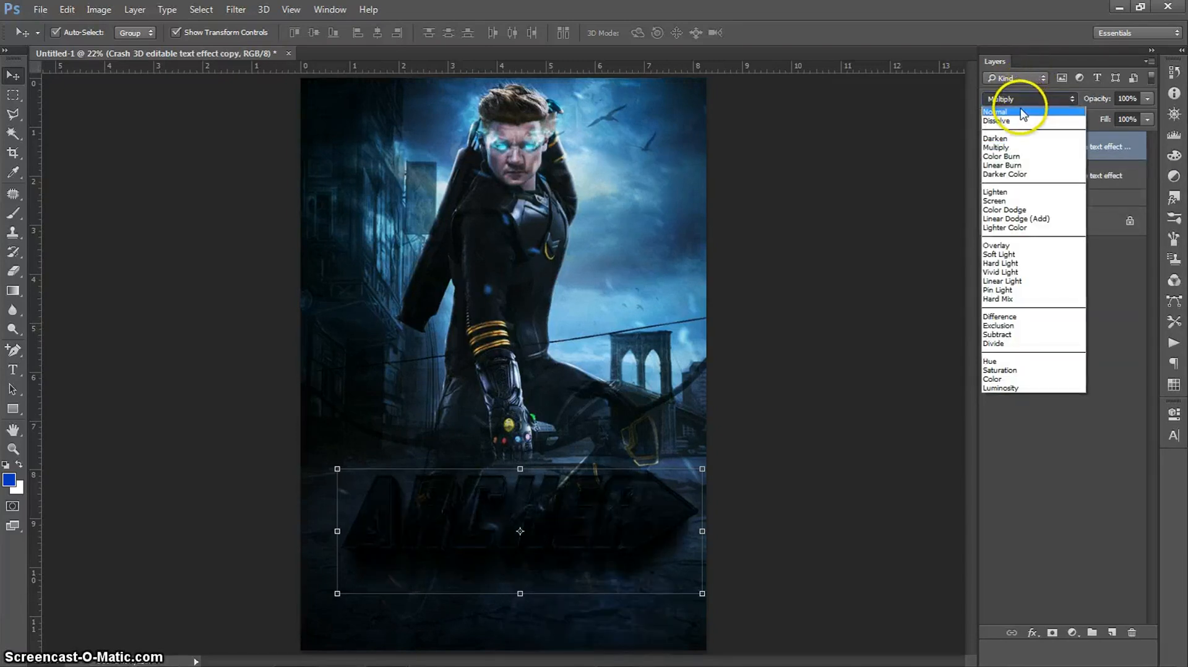
left_click(1019, 107)
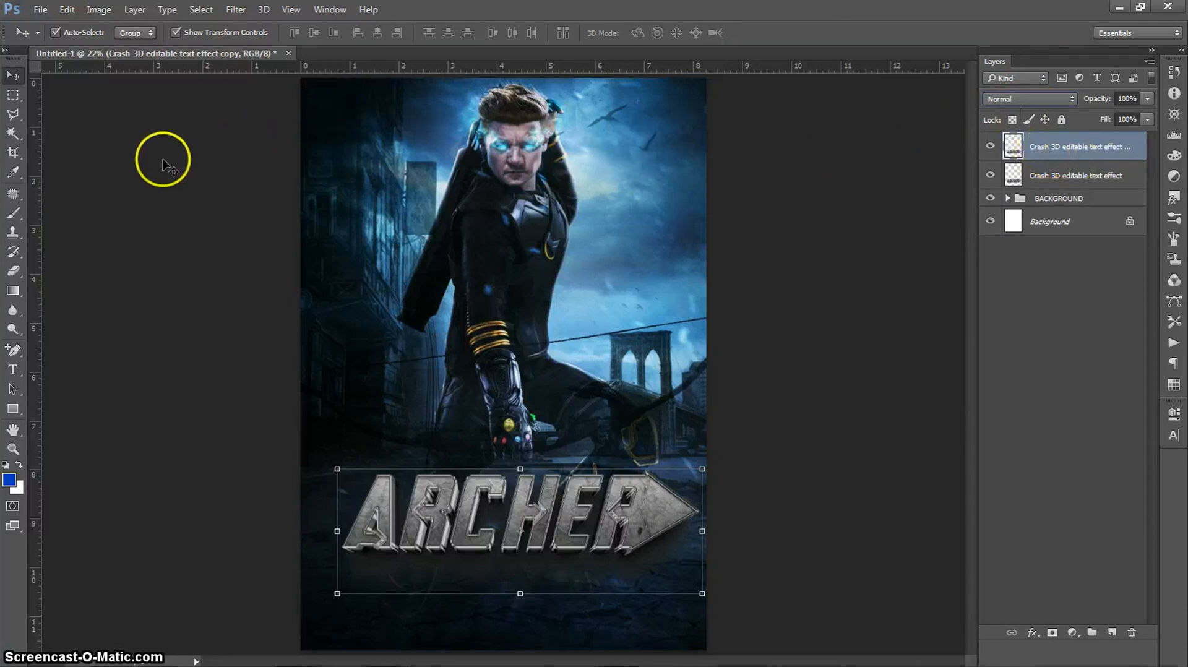
- Remove the dark shadow around the ARCHER letters on the Crash 3D editable text effect copy layer using the Magic Wand, leaving nothing selected
left_click(13, 133)
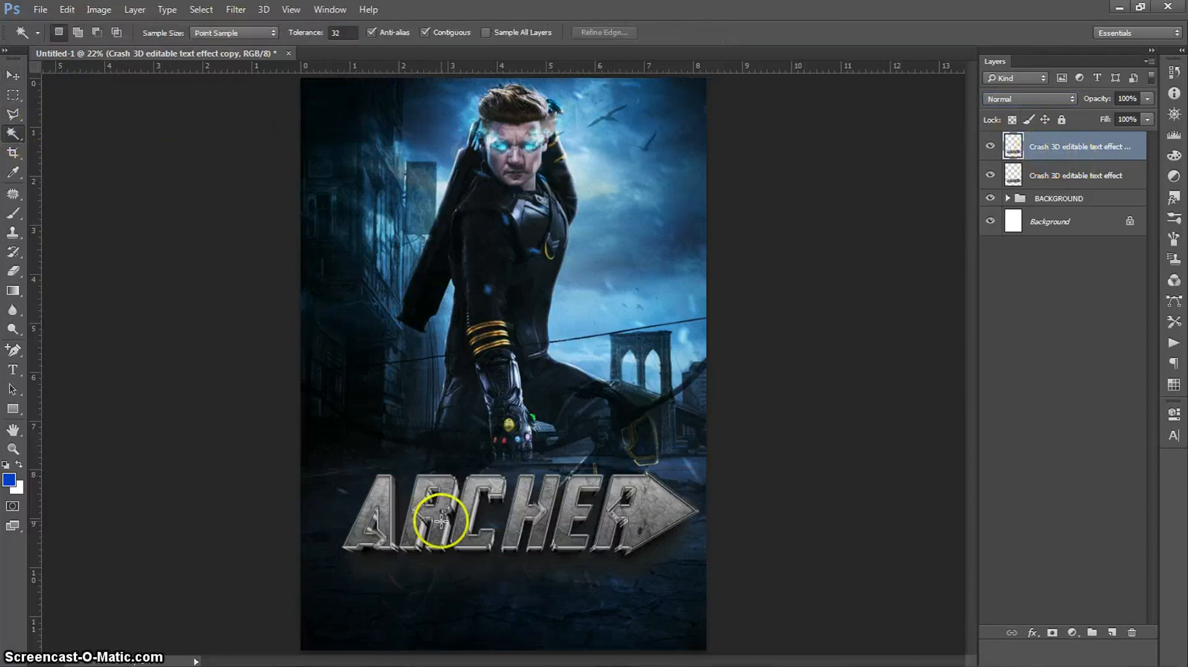
left_click(452, 555)
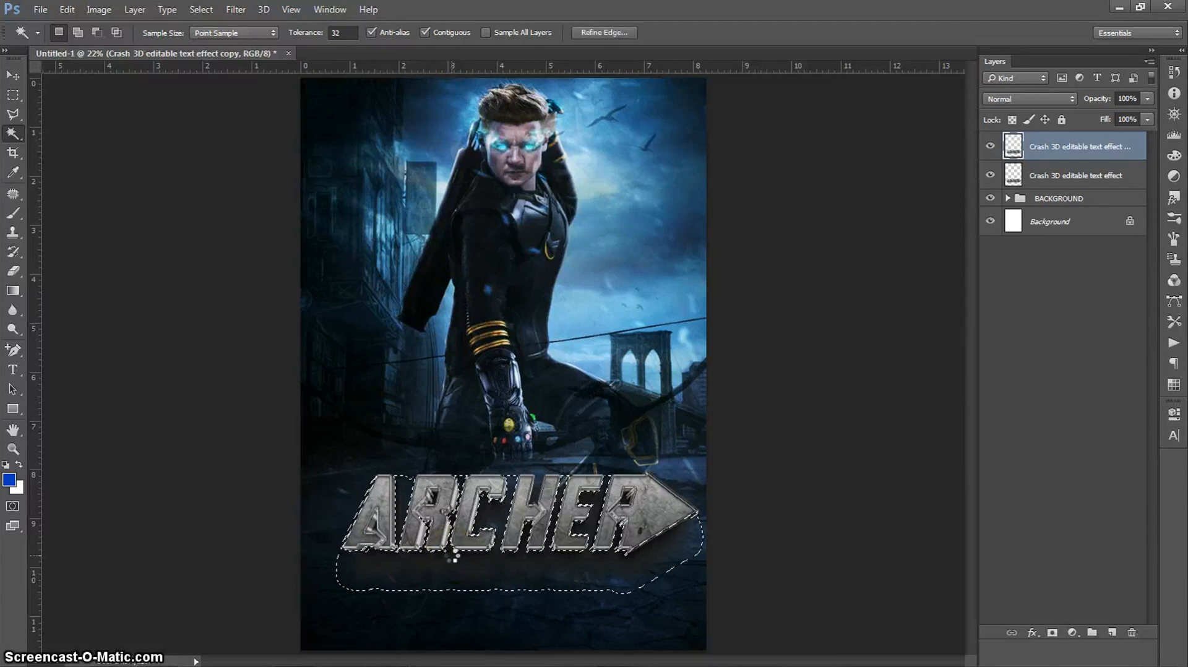
key("BackSpace")
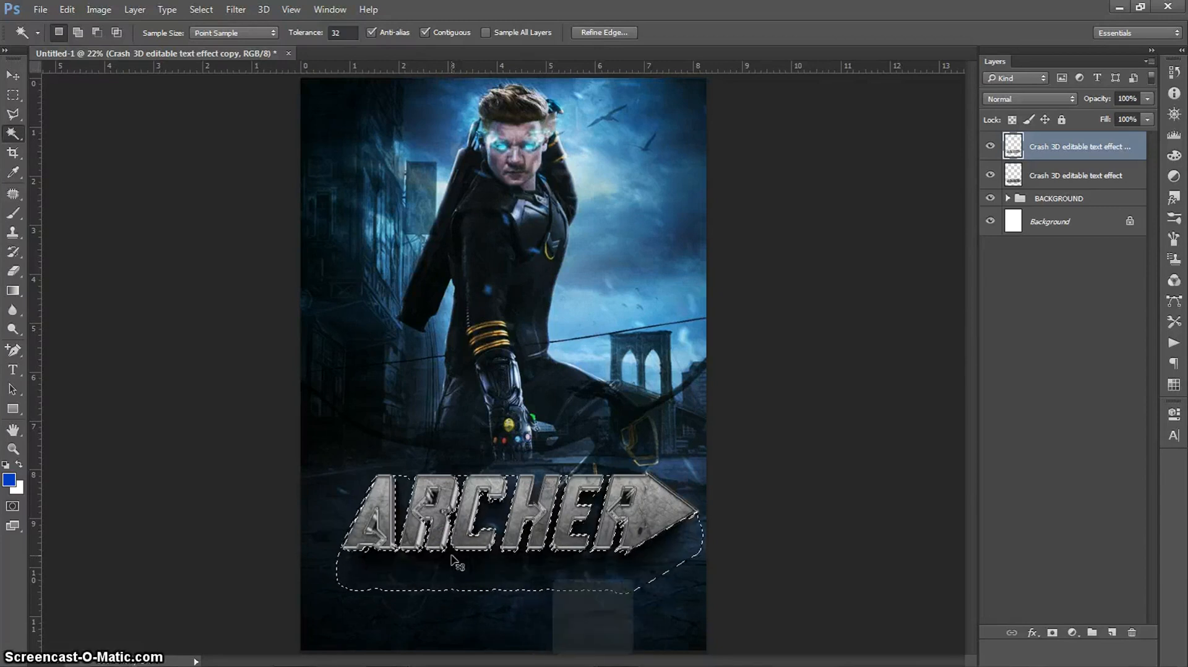
key("ctrl")
key("ctrl+d")
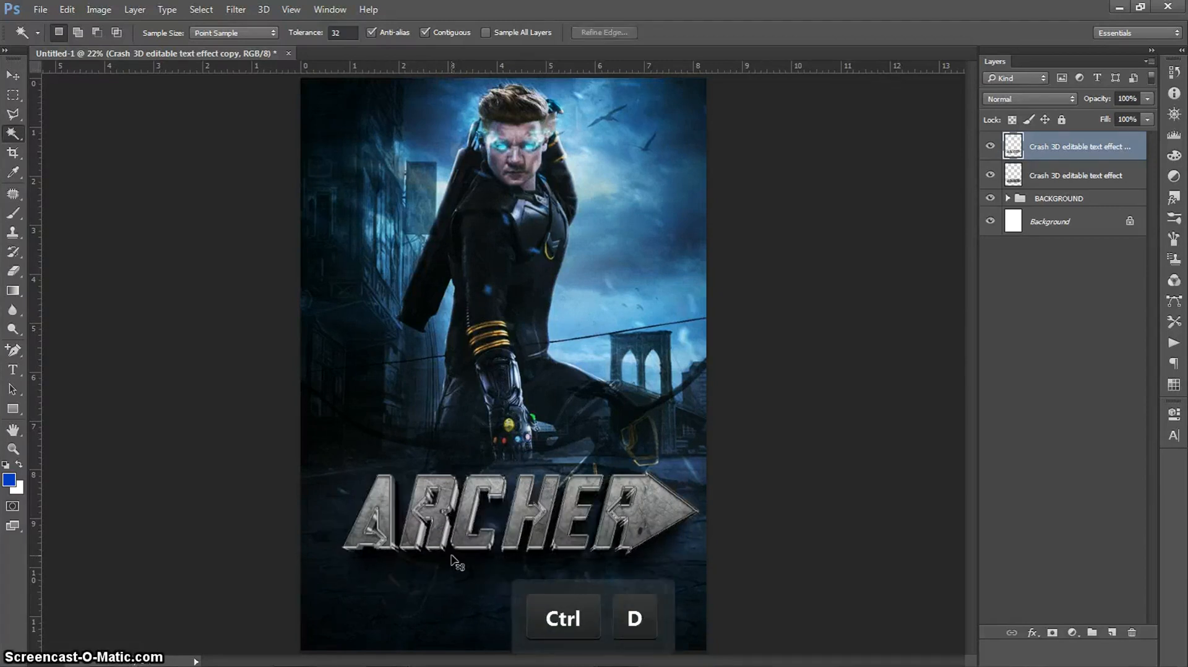
- Remove the shadow around the letters on the original Multiply title layer using the Magic Wand and clear the selection
left_click(1046, 176)
right_click(1046, 175)
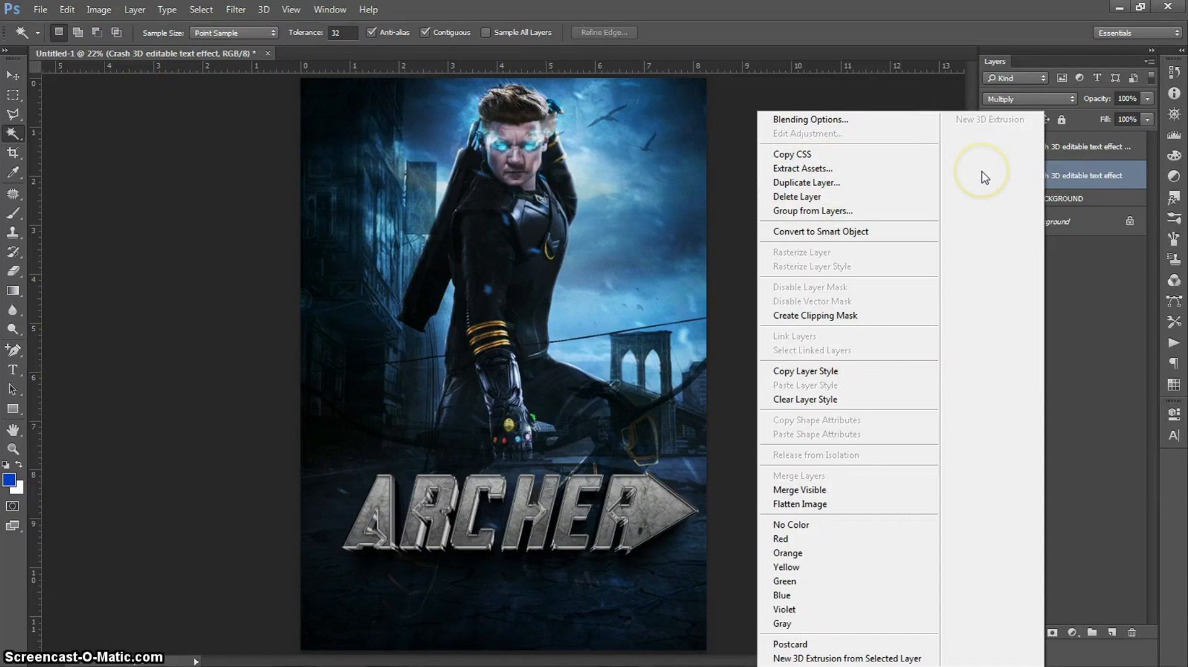
left_click(1090, 165)
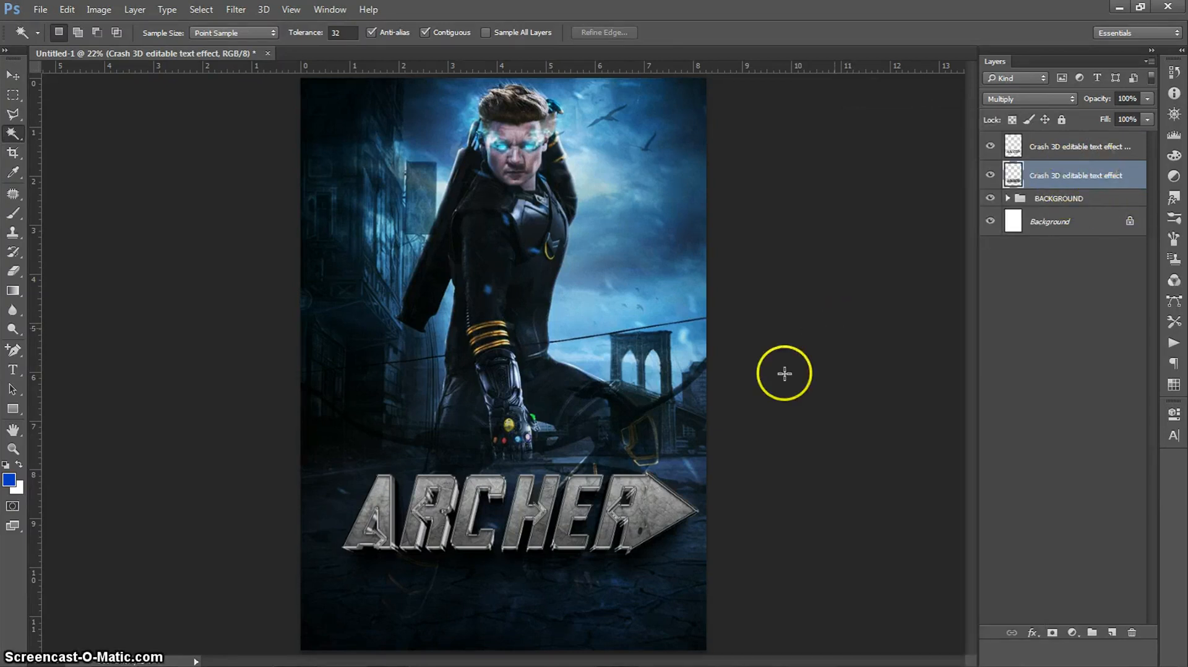
left_click(564, 555)
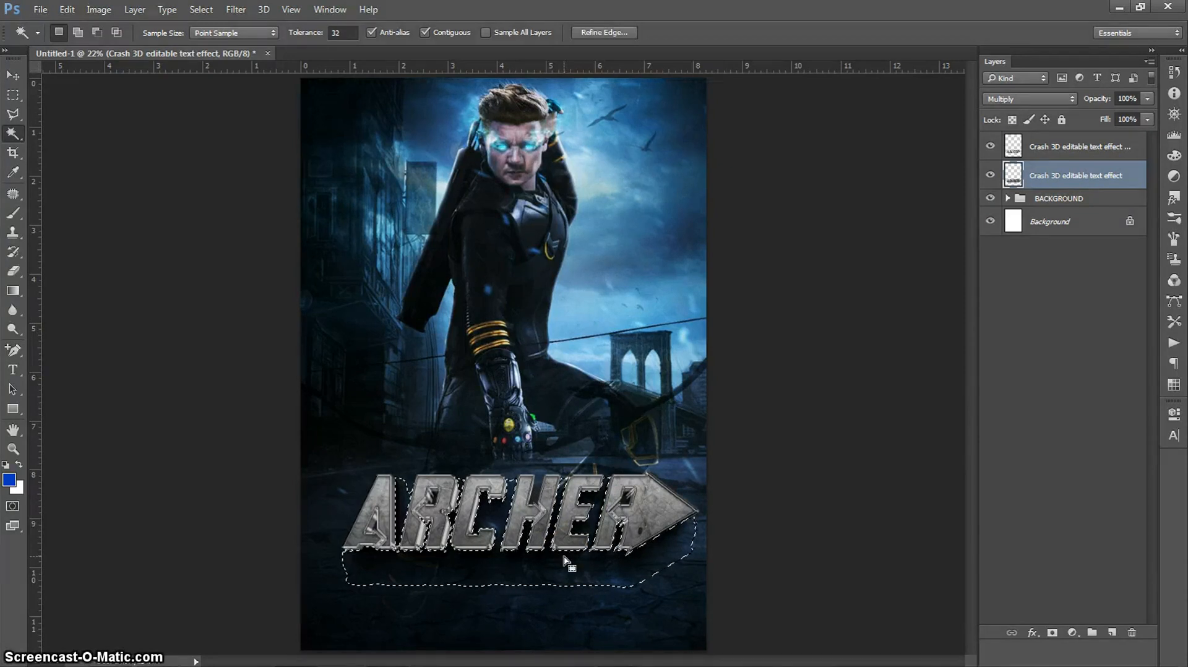
key("BackSpace")
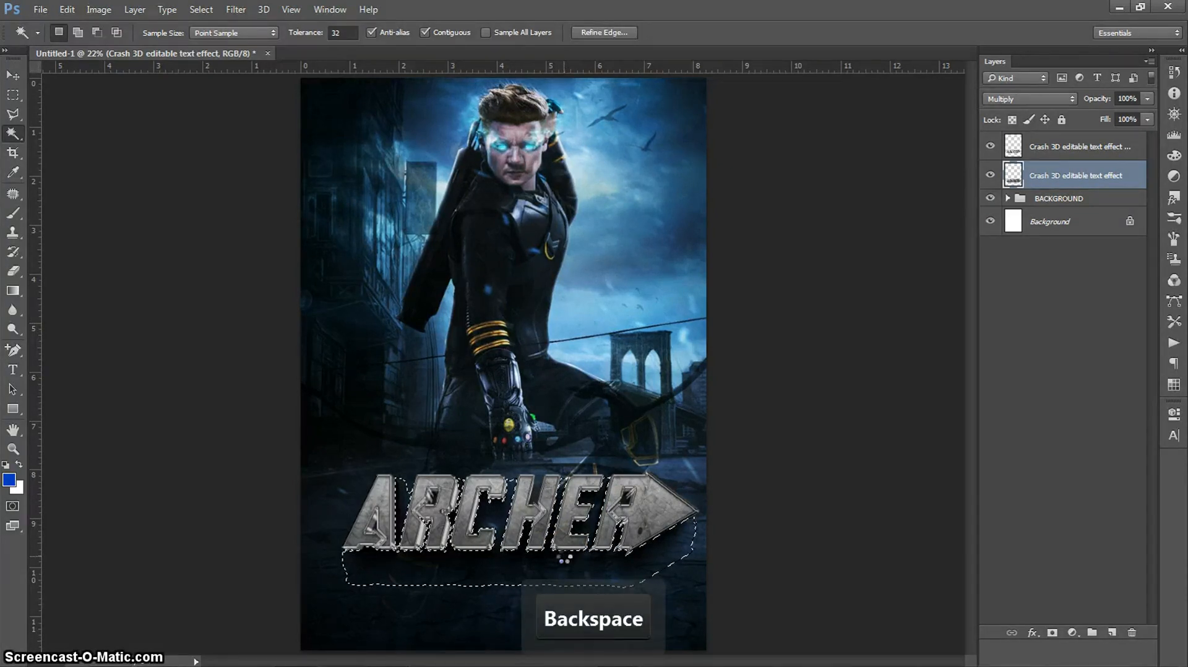
key("ctrl")
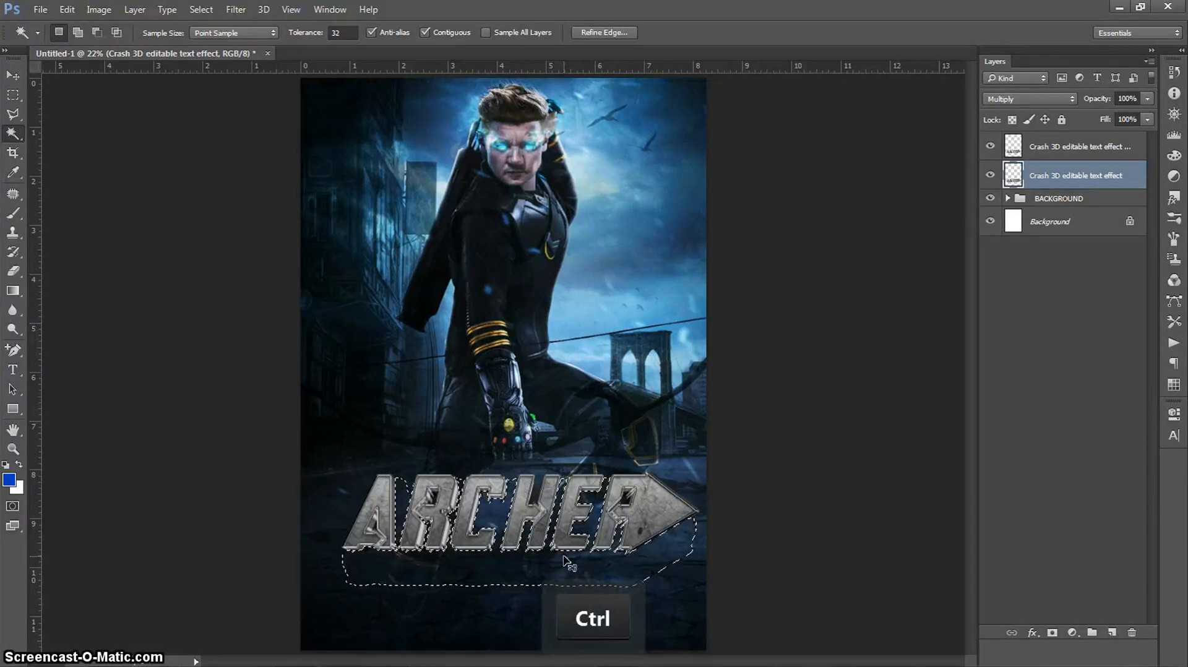
key("ctrl+d")
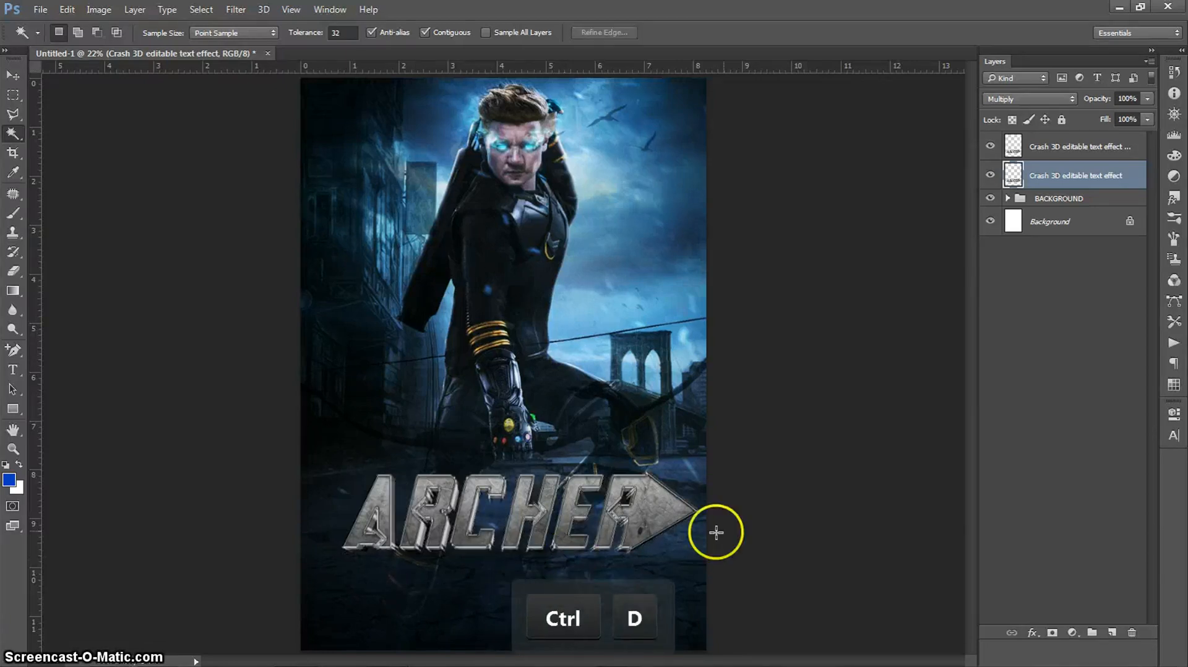
- Delete the original Multiply Crash 3D editable text effect layer and select the remaining title copy
right_click(1055, 183)
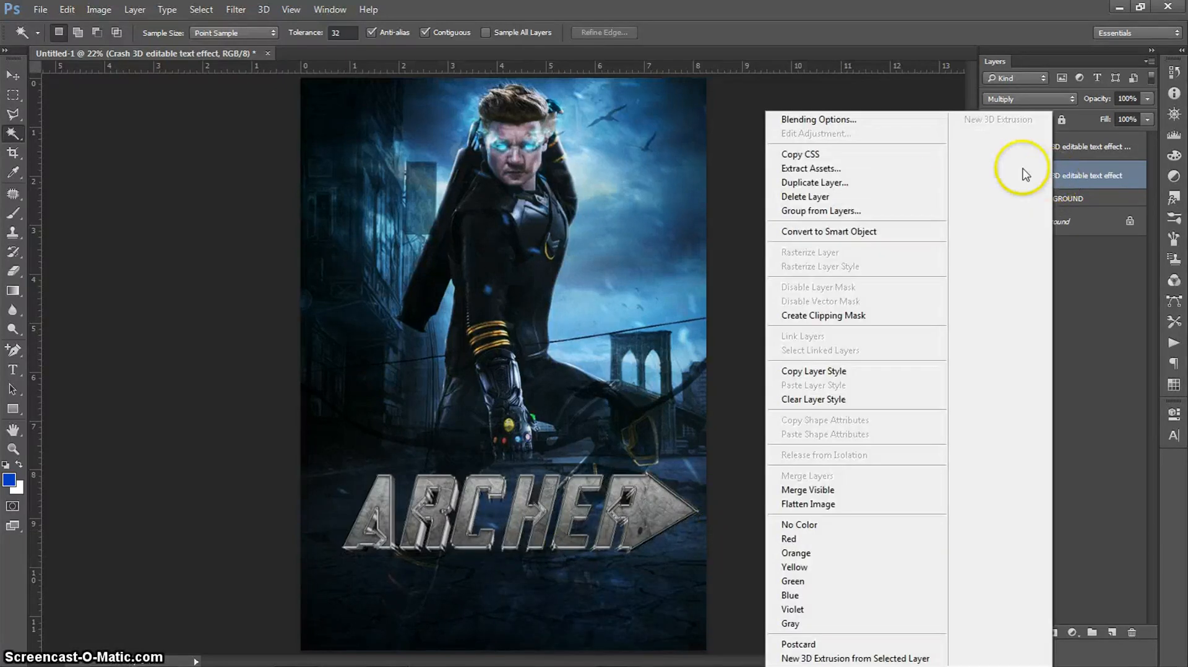
left_click(820, 198)
left_click(1059, 147)
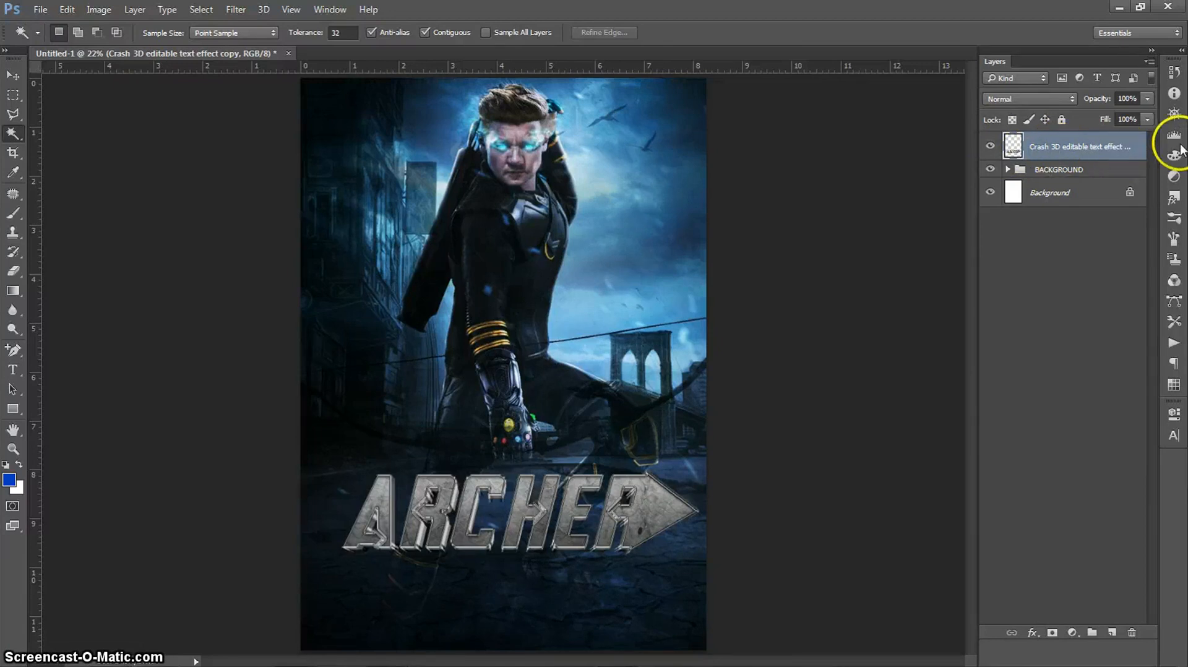
- Add a Curves adjustment with a point at input 122, output 84, and clip it to the ARCHER title layer
left_click(1174, 178)
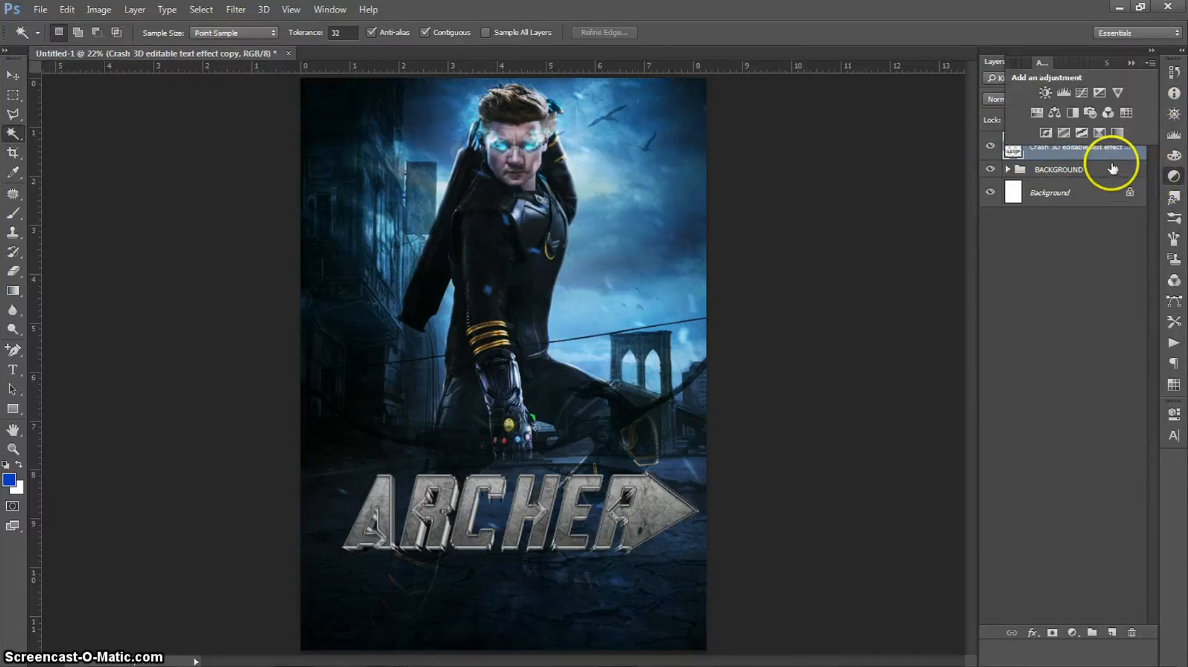
left_click(1082, 92)
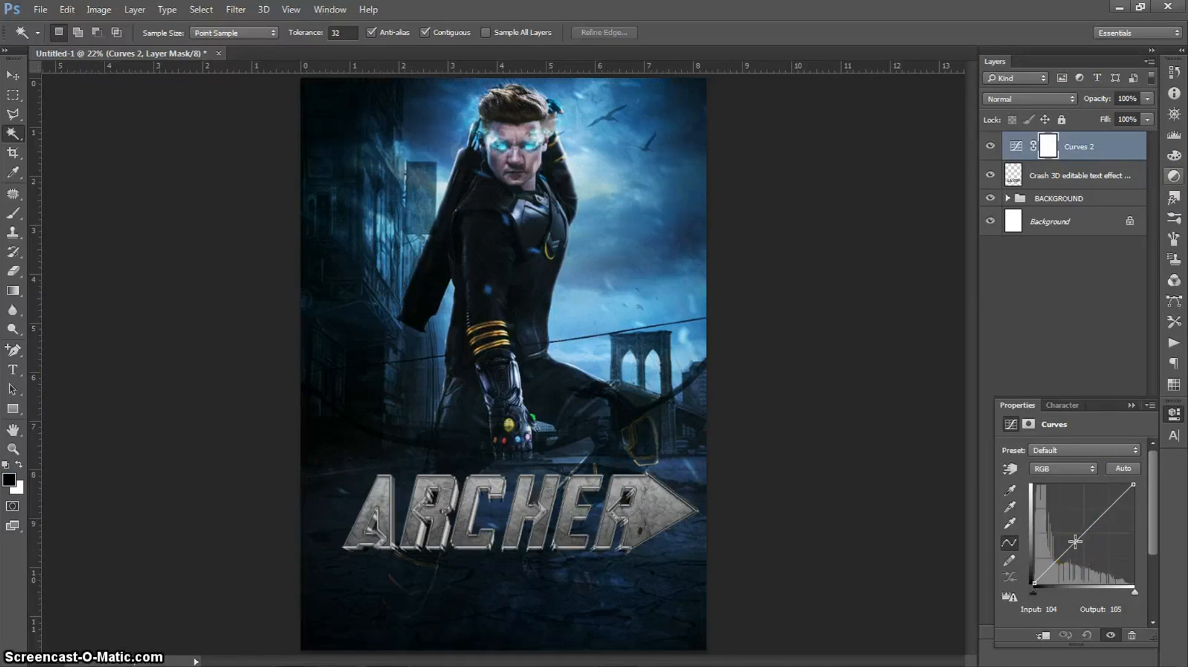
left_click_drag(1075, 541, 1081, 550)
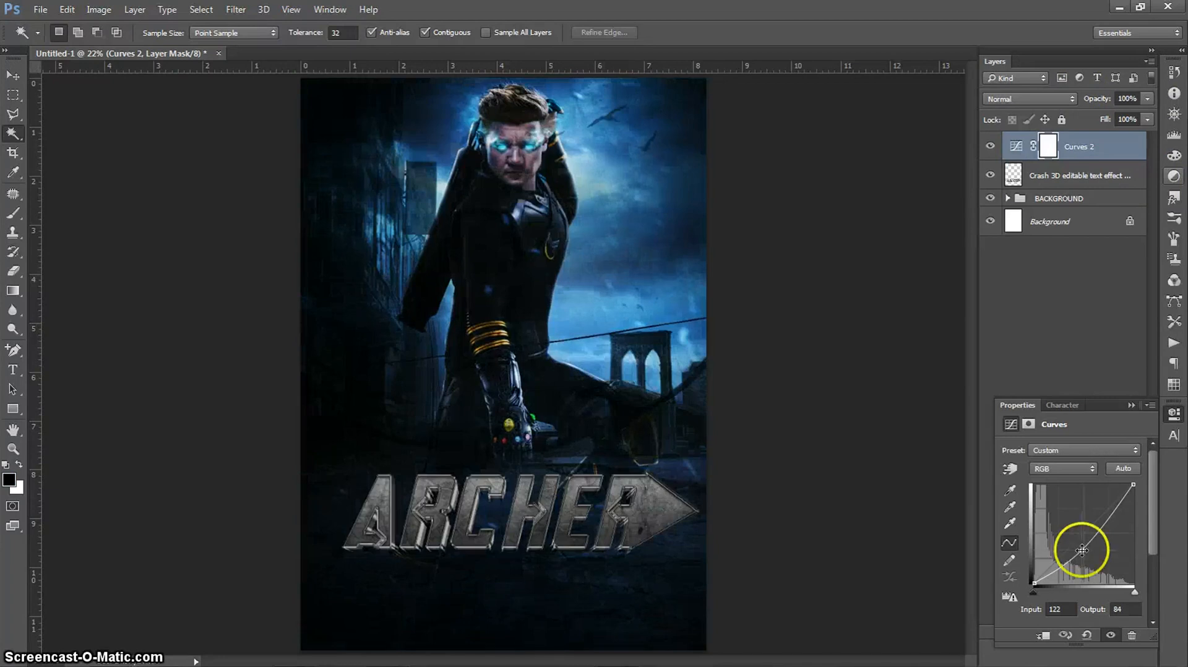
left_click(1176, 416)
right_click(1071, 142)
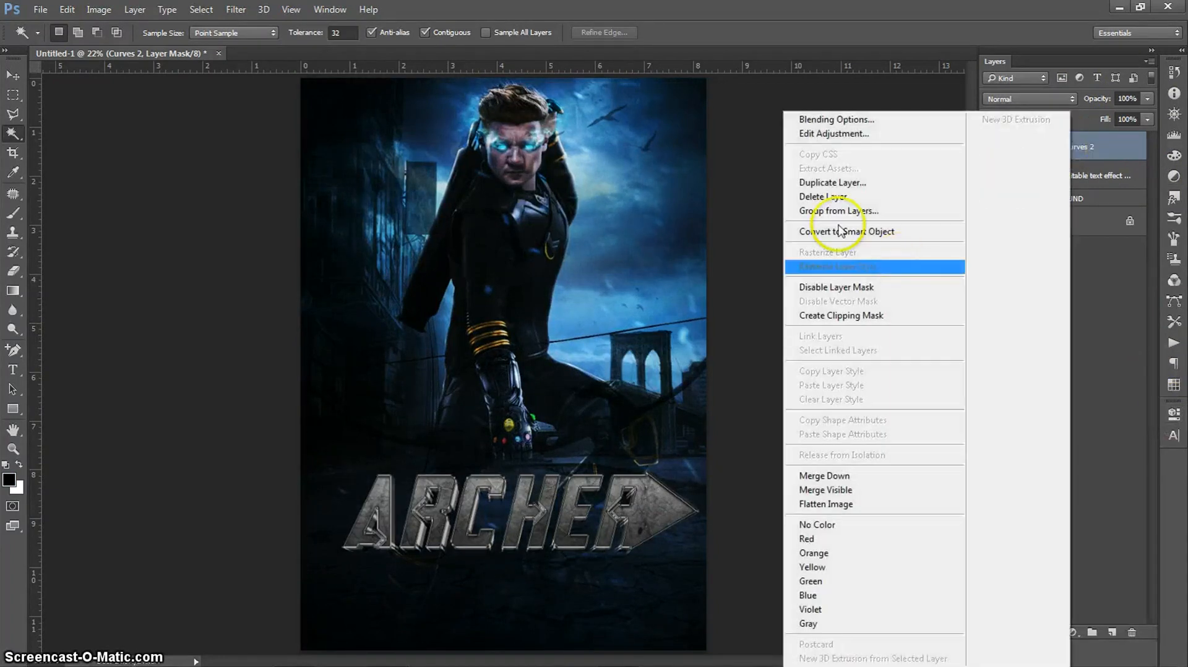
left_click(840, 317)
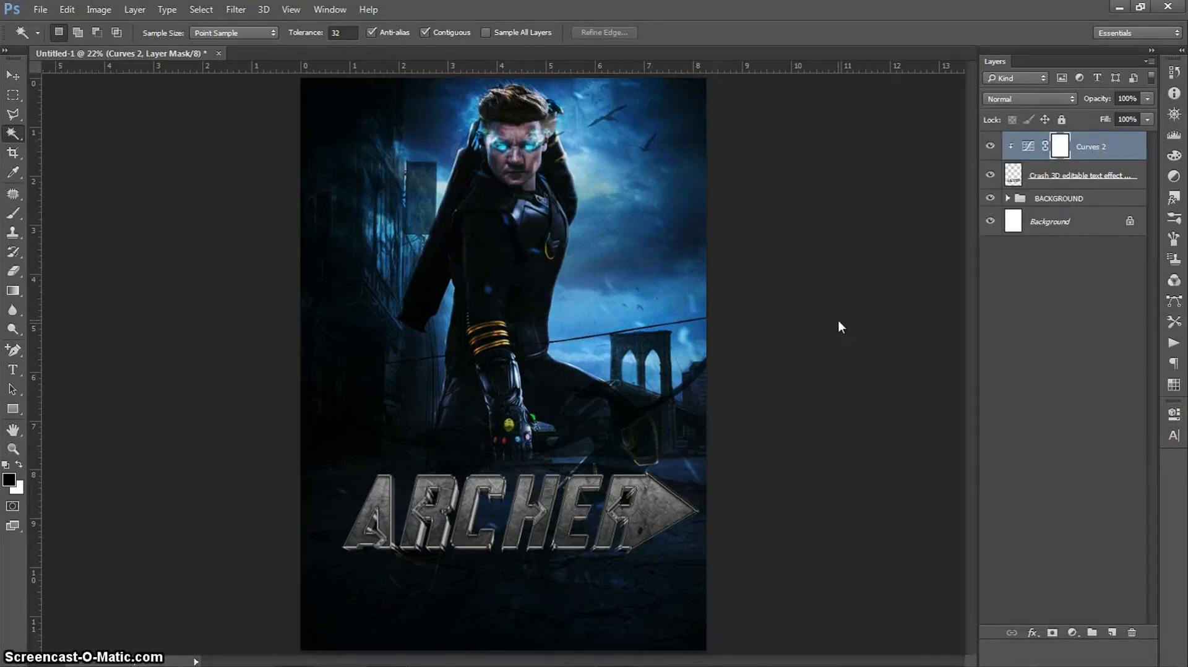
- Darken the title further by moving the clipped Curves adjustment's midpoint to input 124, output 78
double_click(1028, 146)
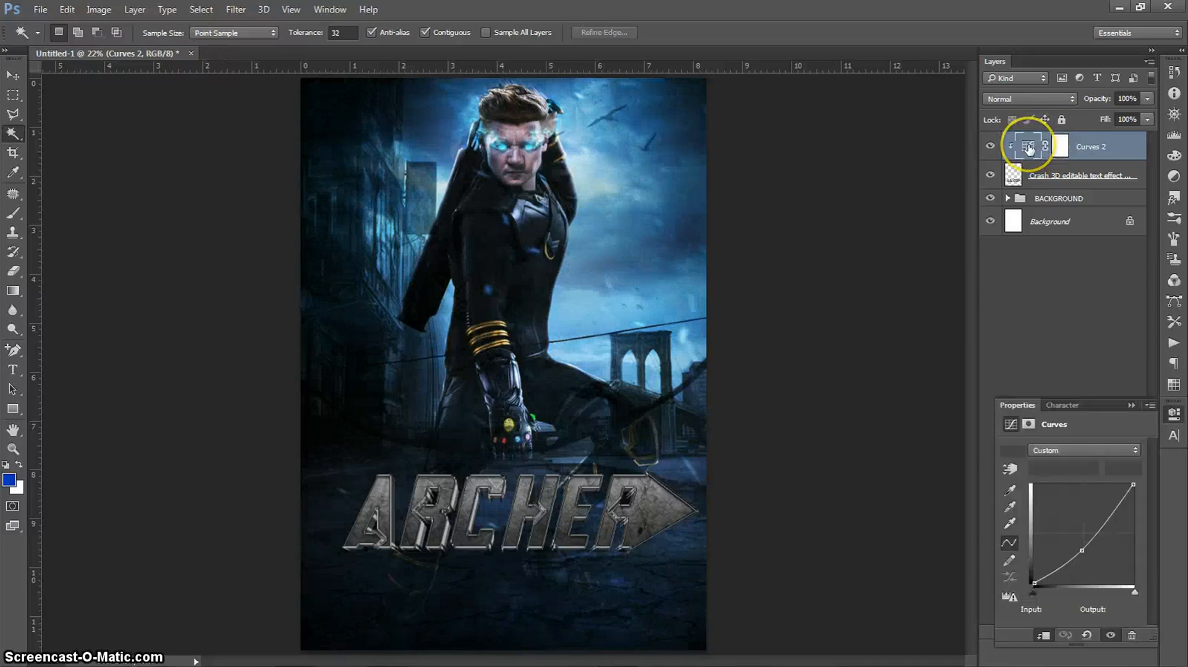
left_click(1082, 553)
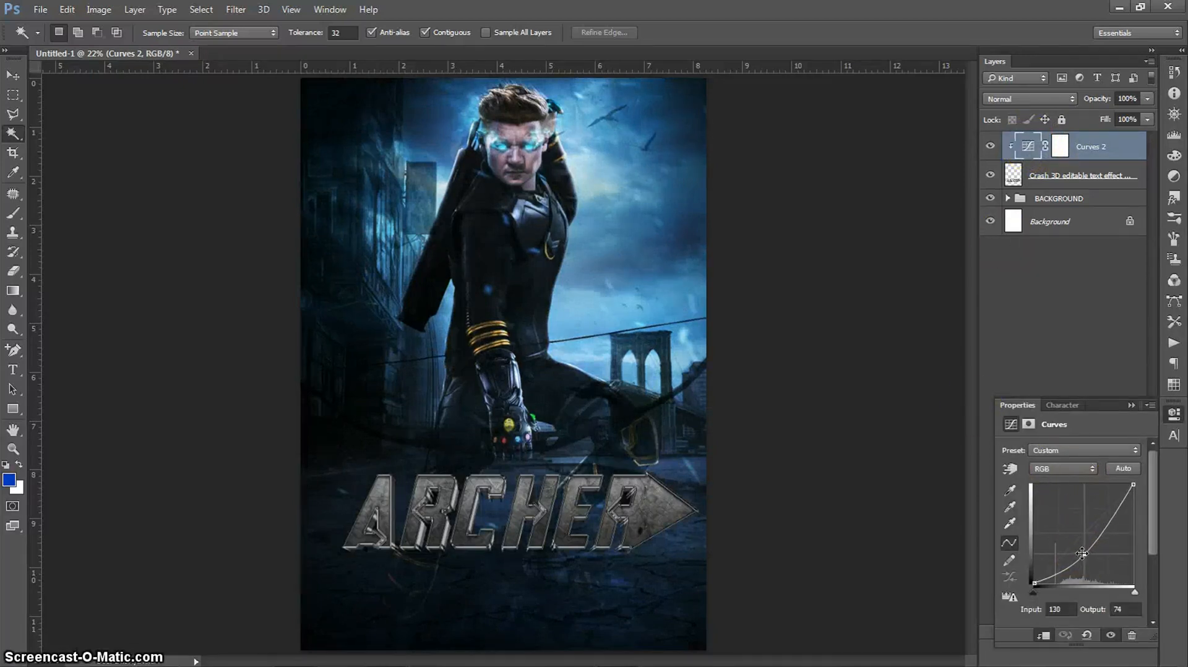
left_click_drag(1082, 552, 1083, 556)
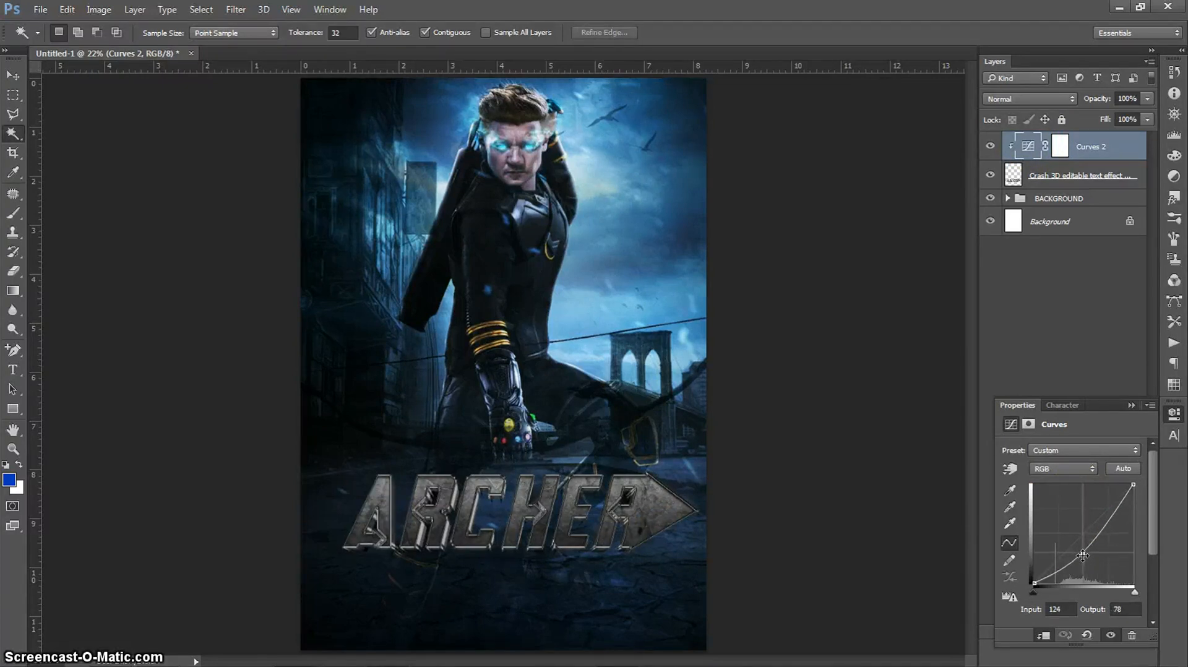
left_click(1174, 412)
left_click(1045, 358)
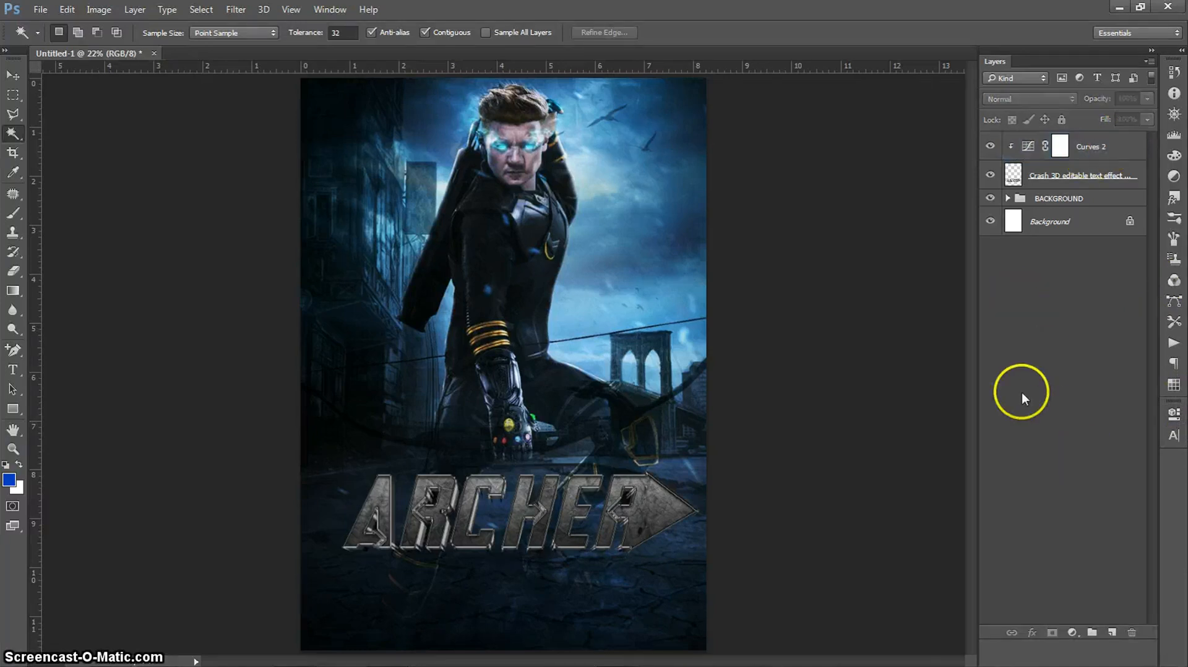
- Add the text "THE ADVENTURE KING OF" in Poppins Bold 31.2 pt and move it directly above the ARCHER title
left_click(12, 371)
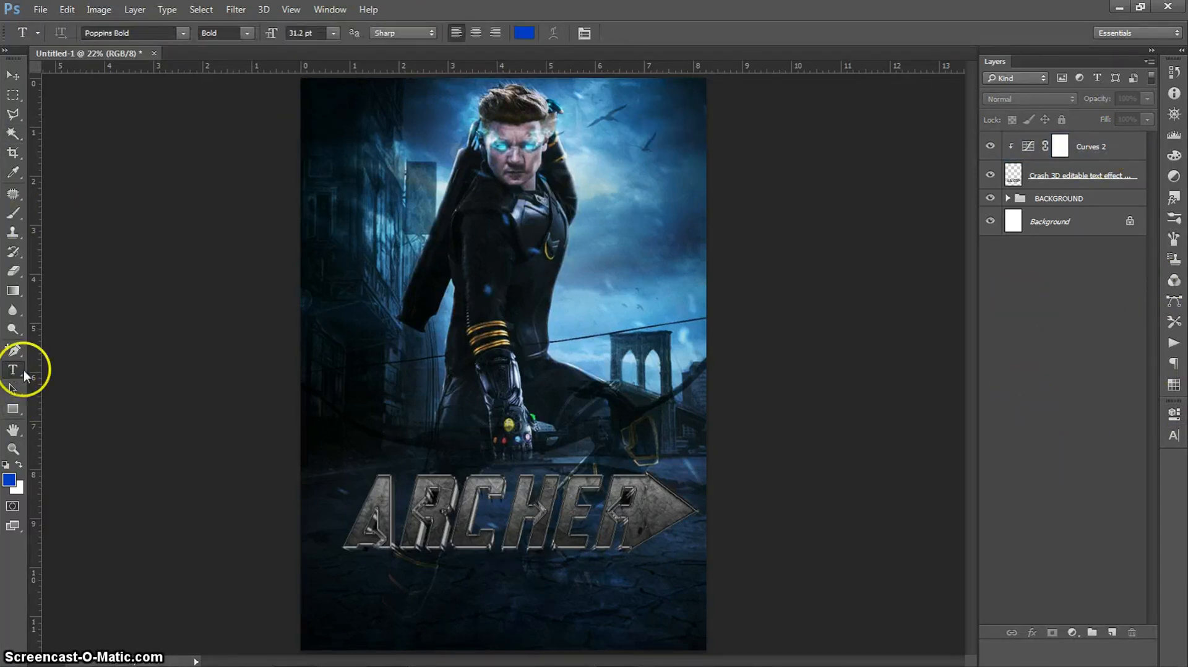
left_click(475, 437)
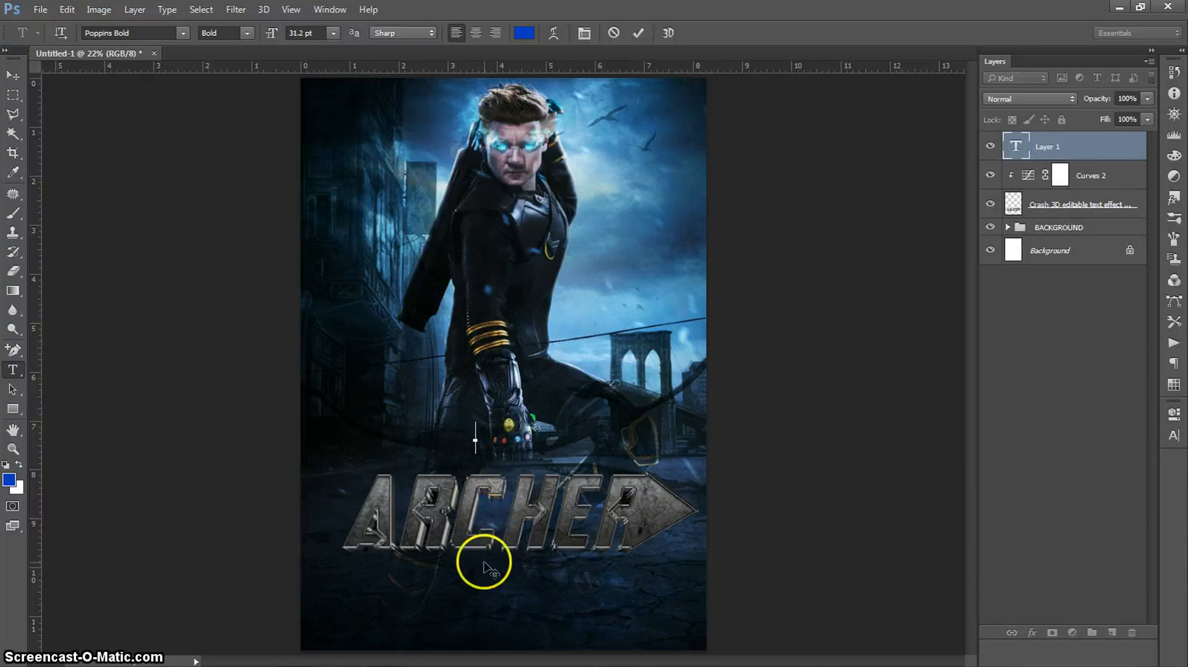
type("E D")
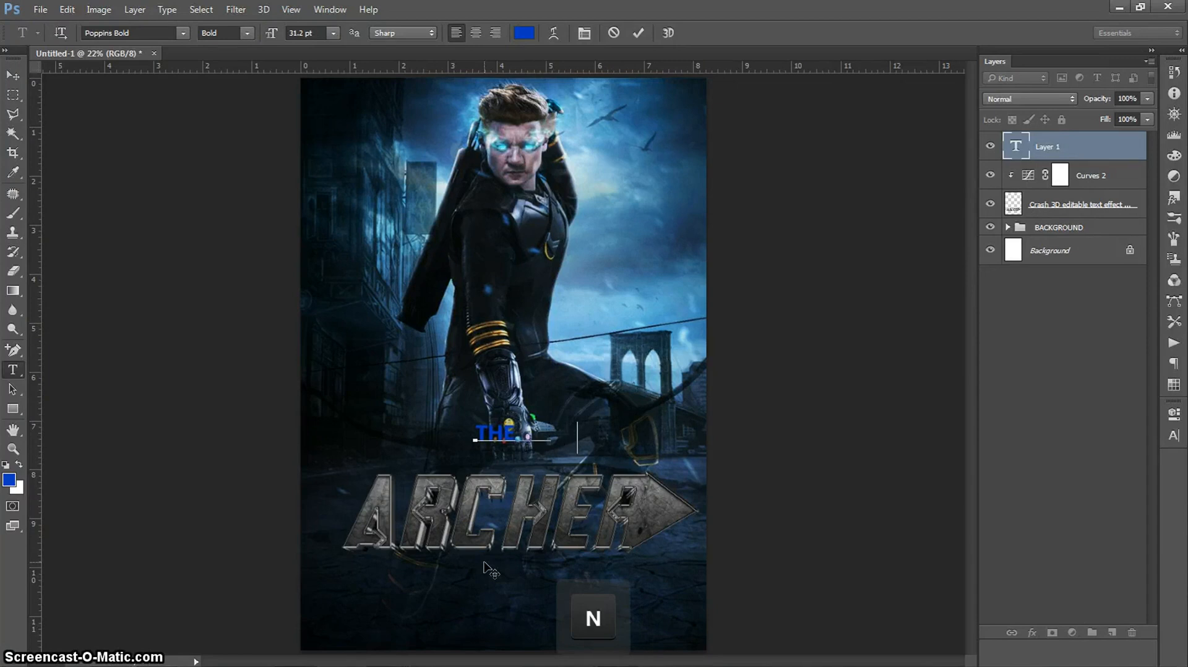
type("TU ")
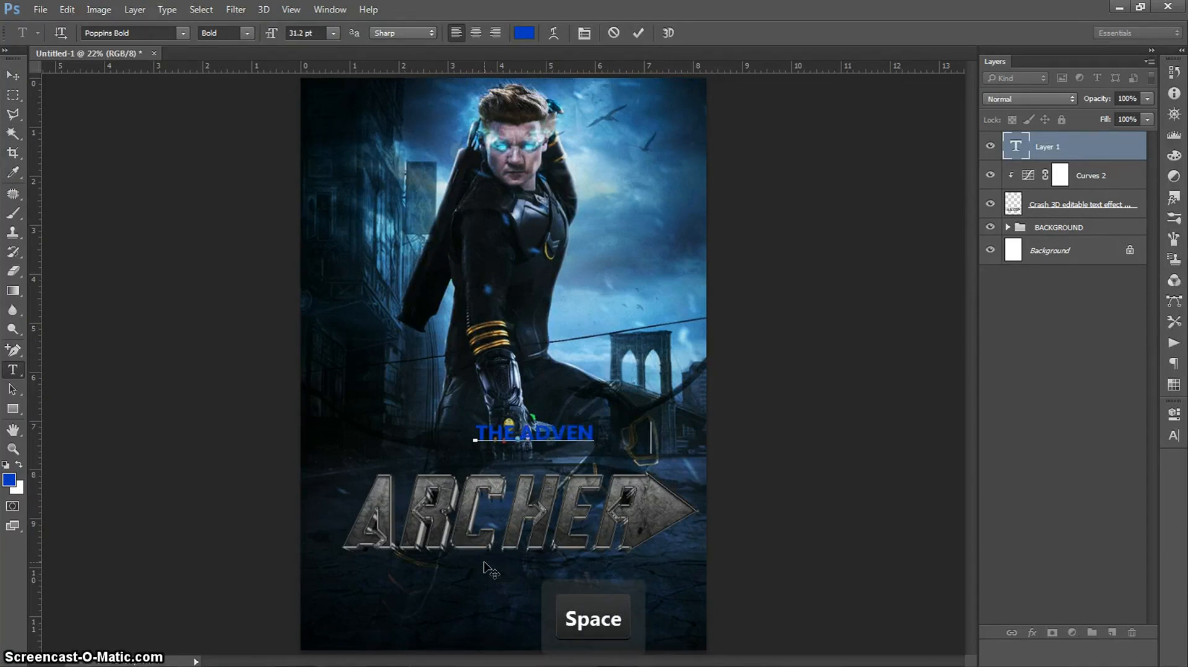
type("O")
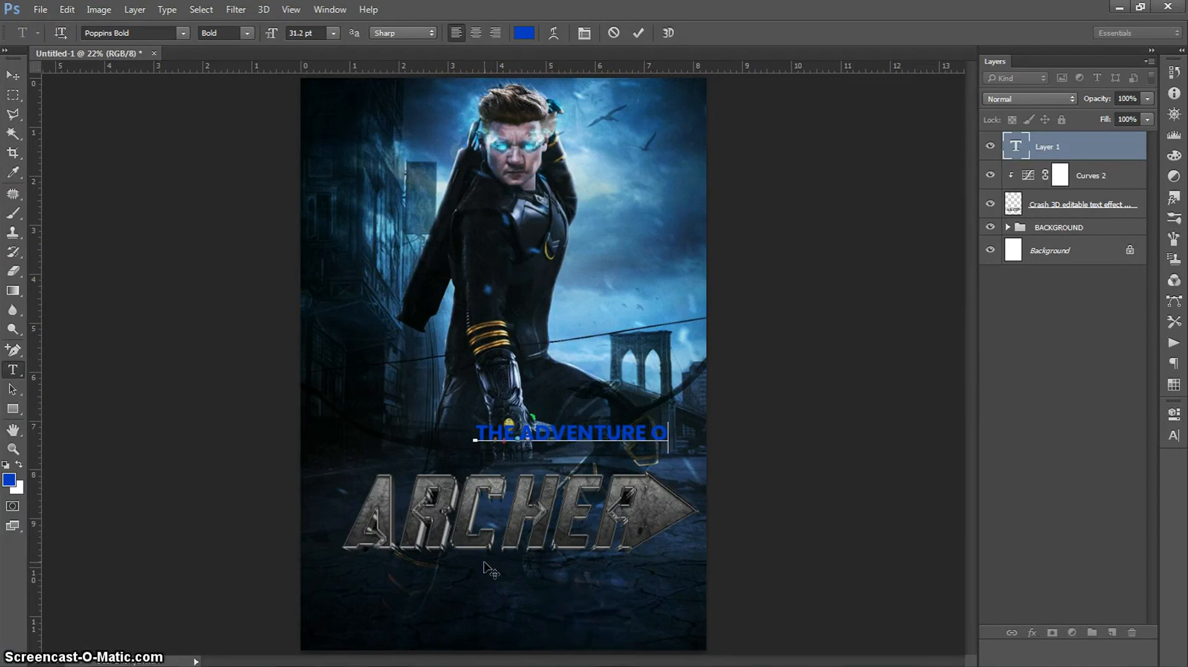
key("BackSpace")
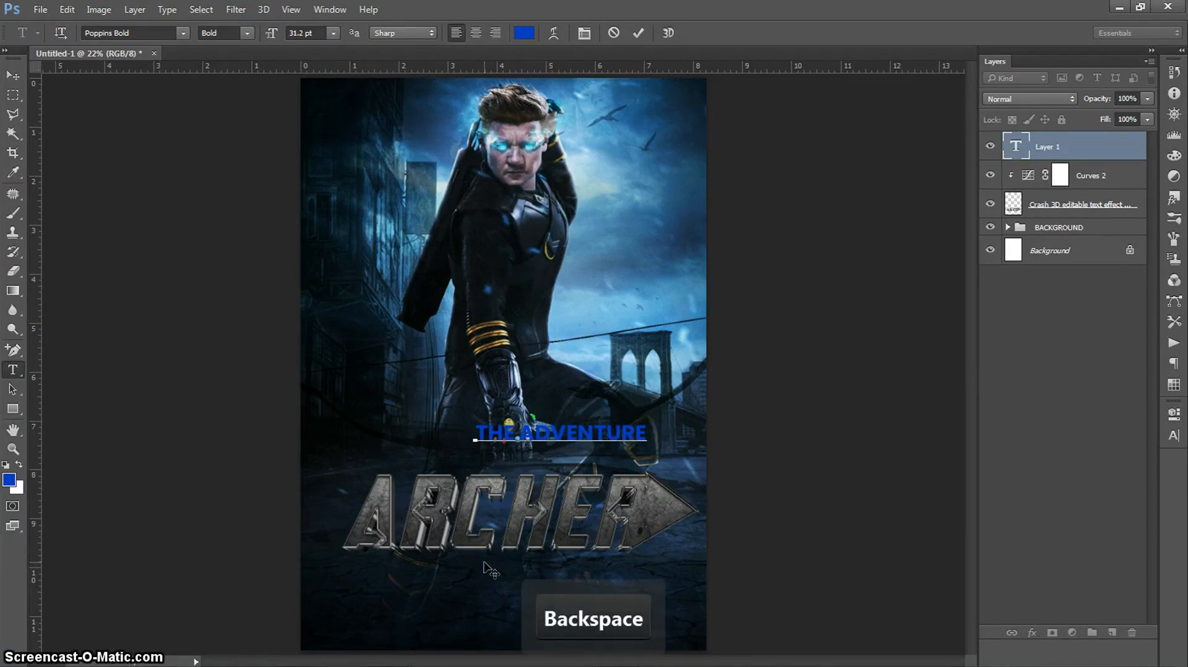
type("K")
type(" O")
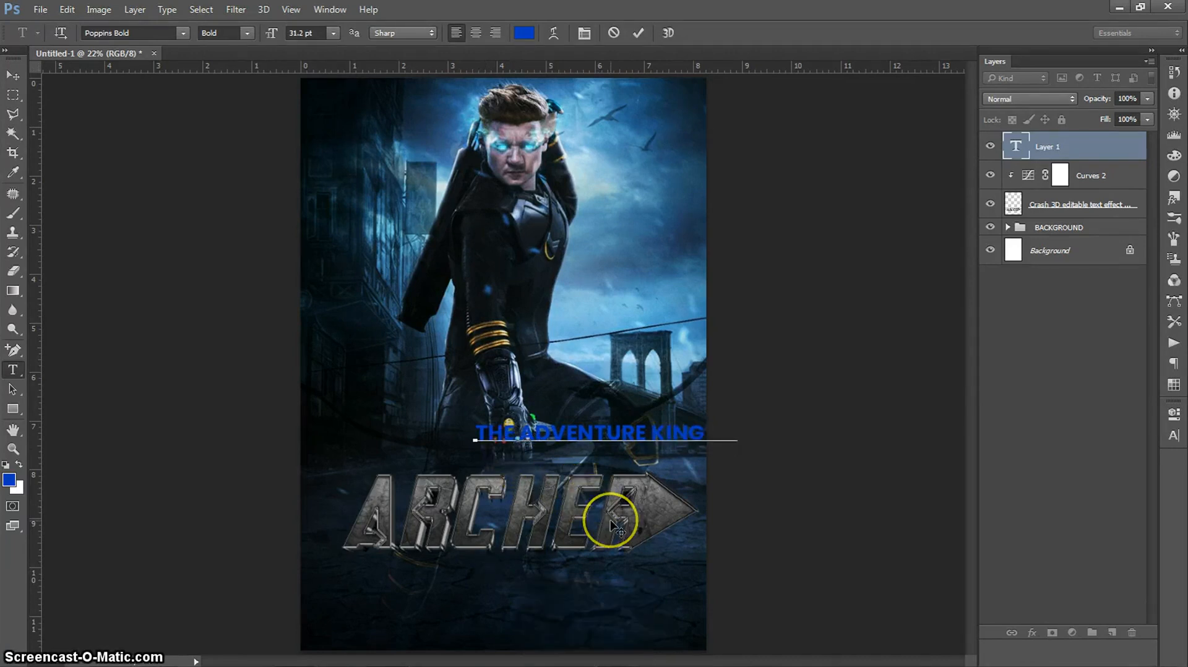
left_click_drag(611, 521, 517, 549)
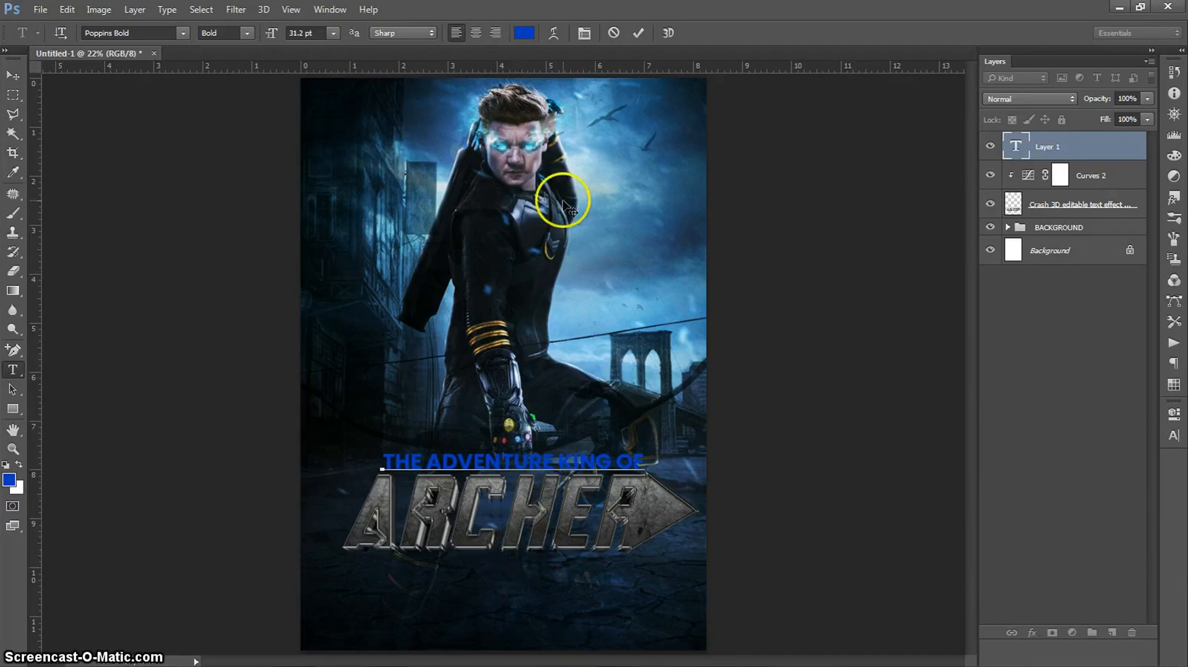
- Change the tagline's text colour to near-white fcfcfd, commit the text and select its layer
key("ctrl+a")
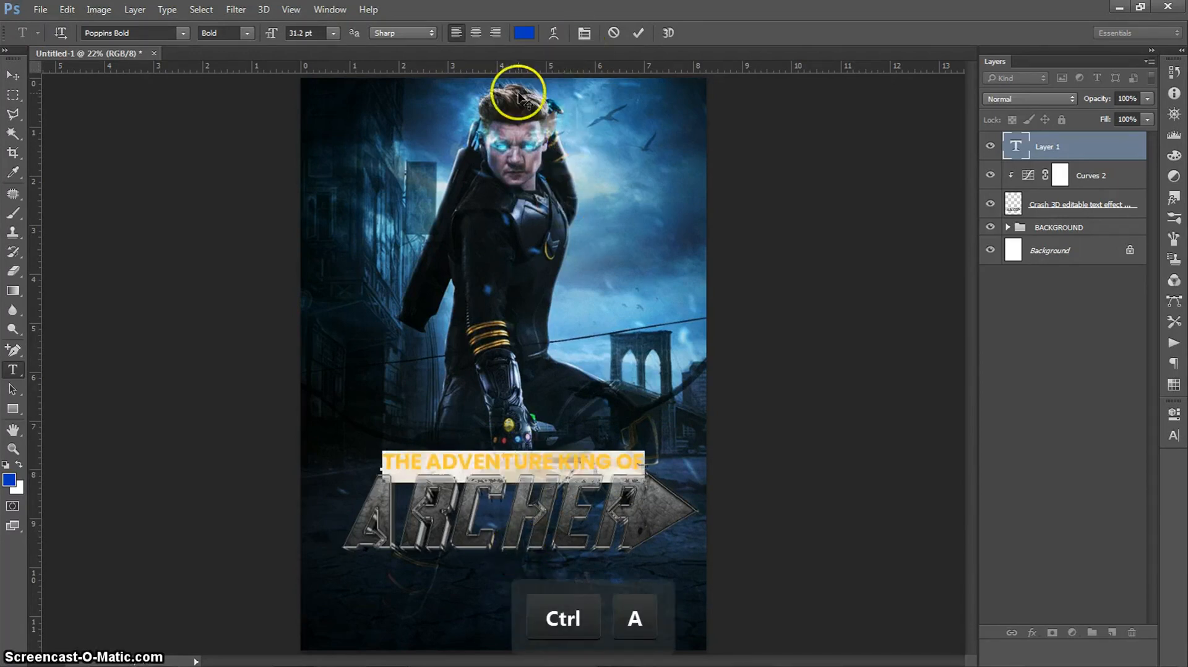
left_click(524, 33)
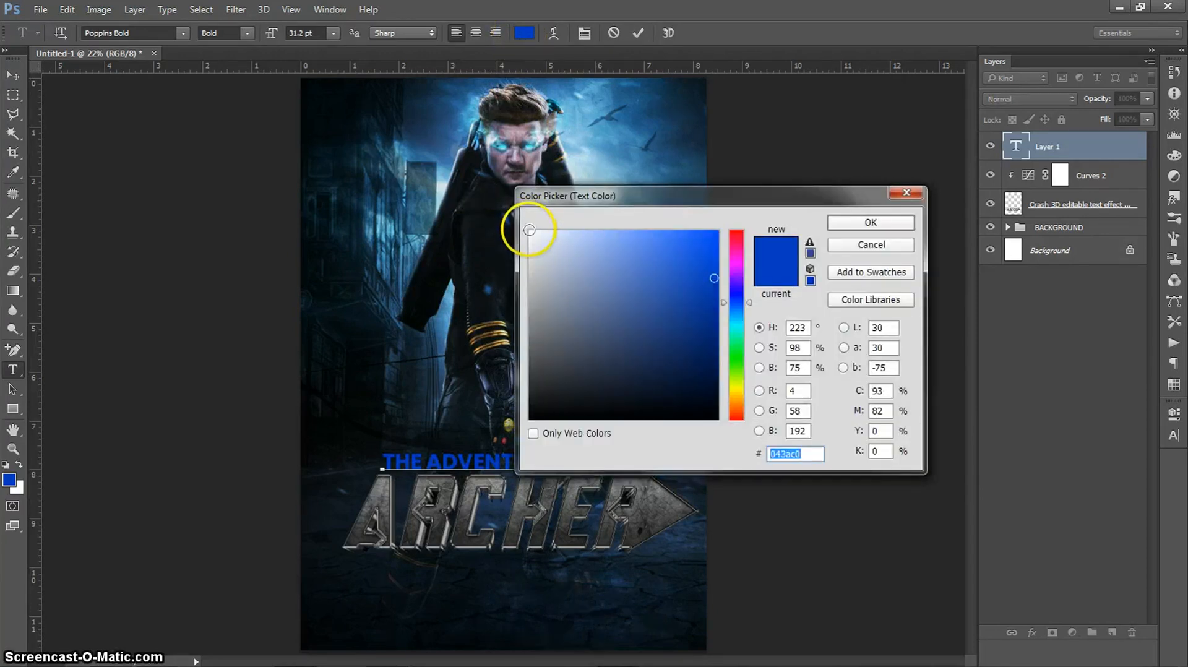
left_click(531, 233)
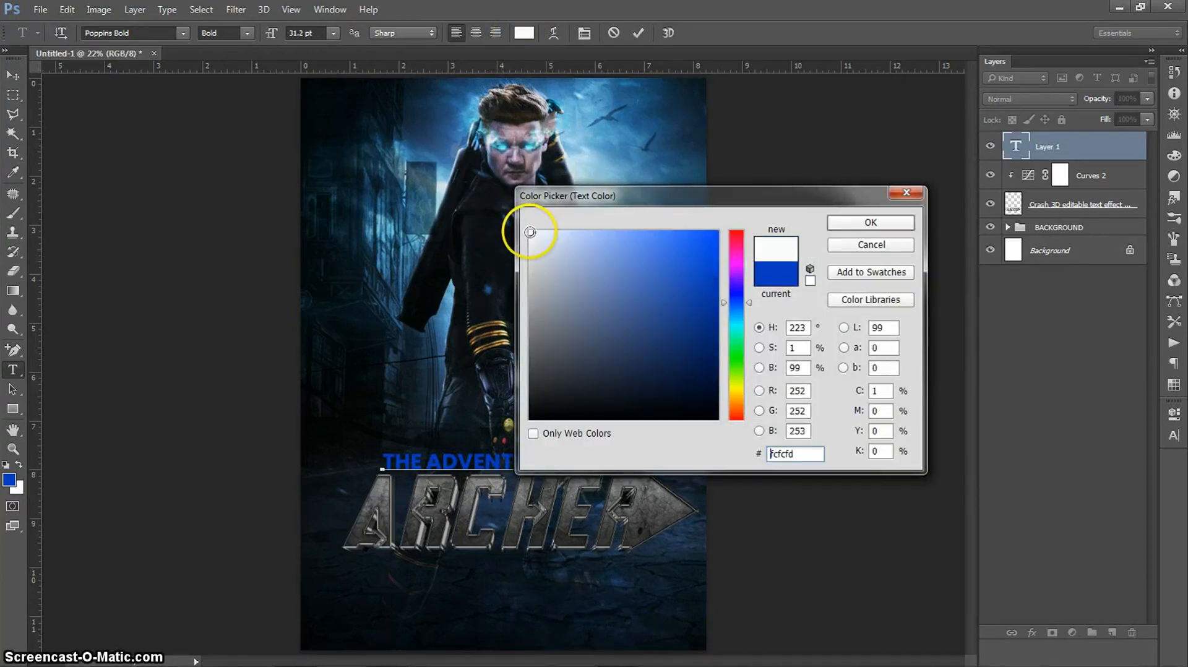
left_click(889, 229)
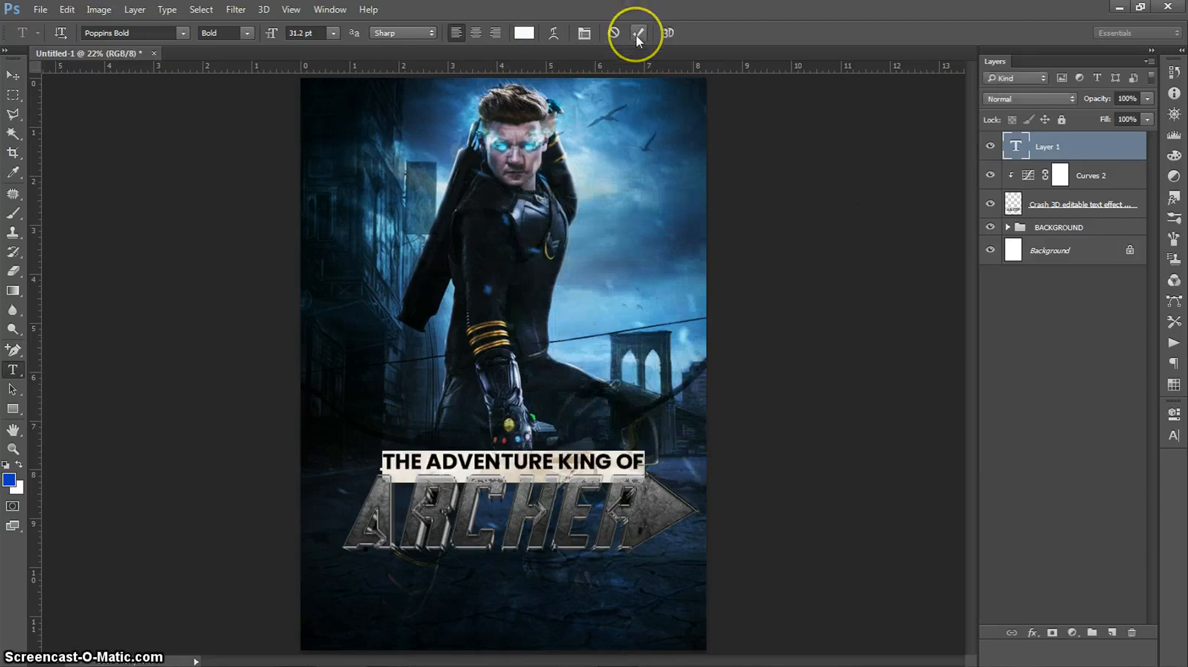
left_click(637, 34)
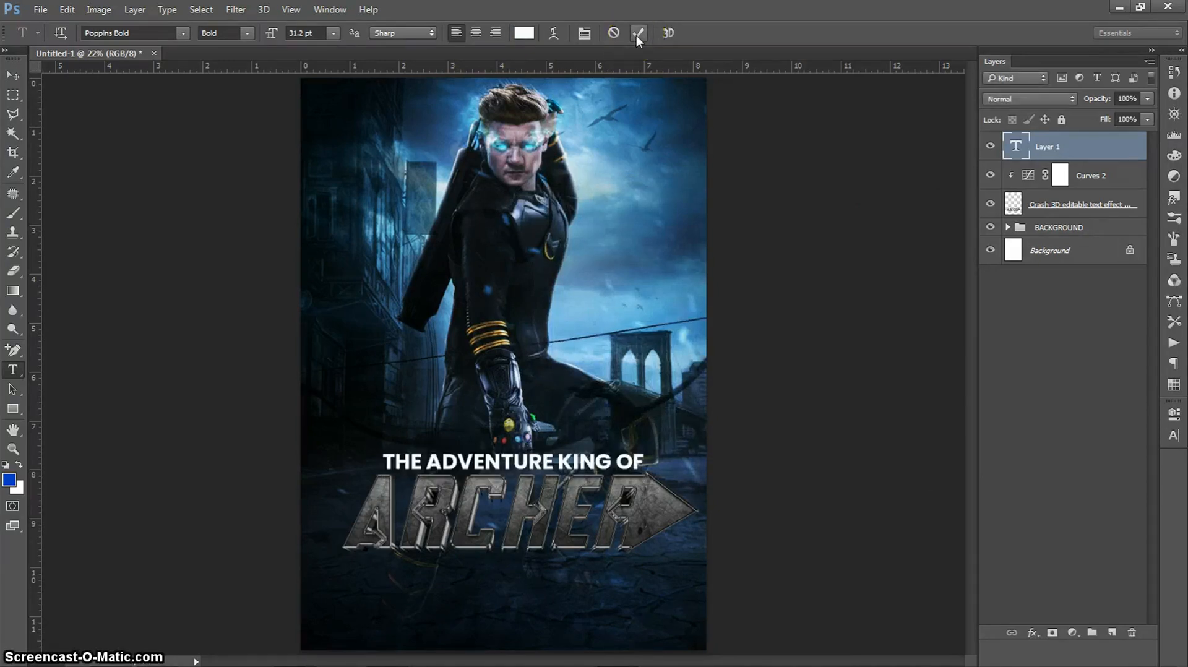
left_click(1059, 149)
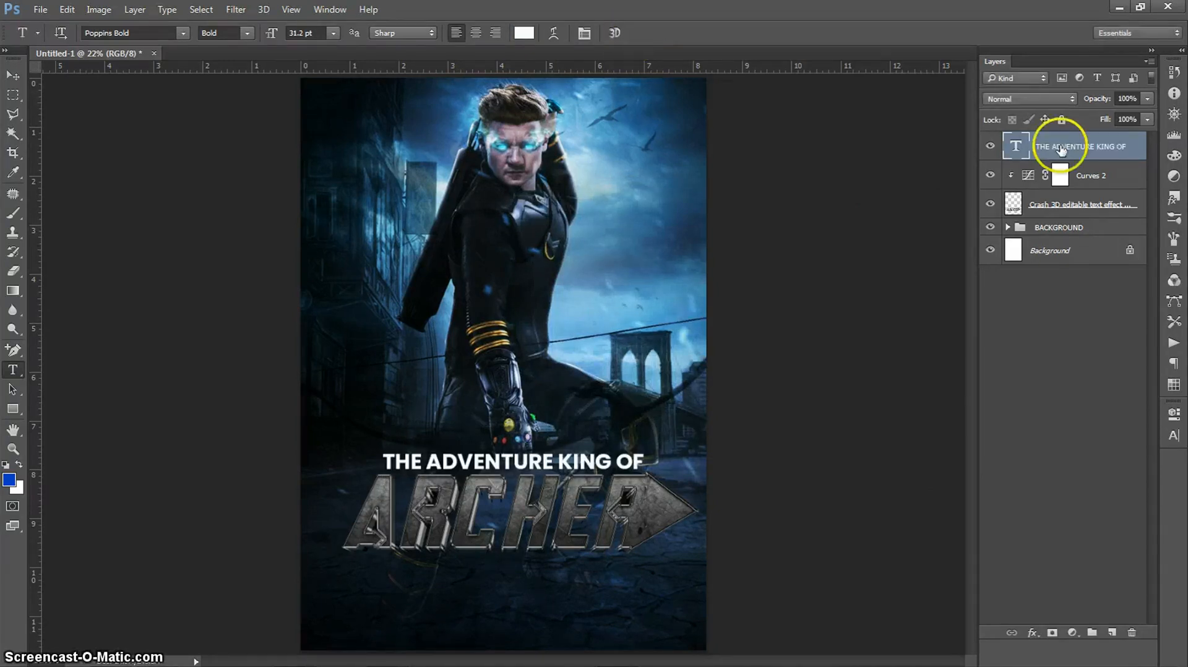
- Add a Gradient Overlay to the tagline layer using the RB Silver Gradient 48 preset
right_click(1061, 146)
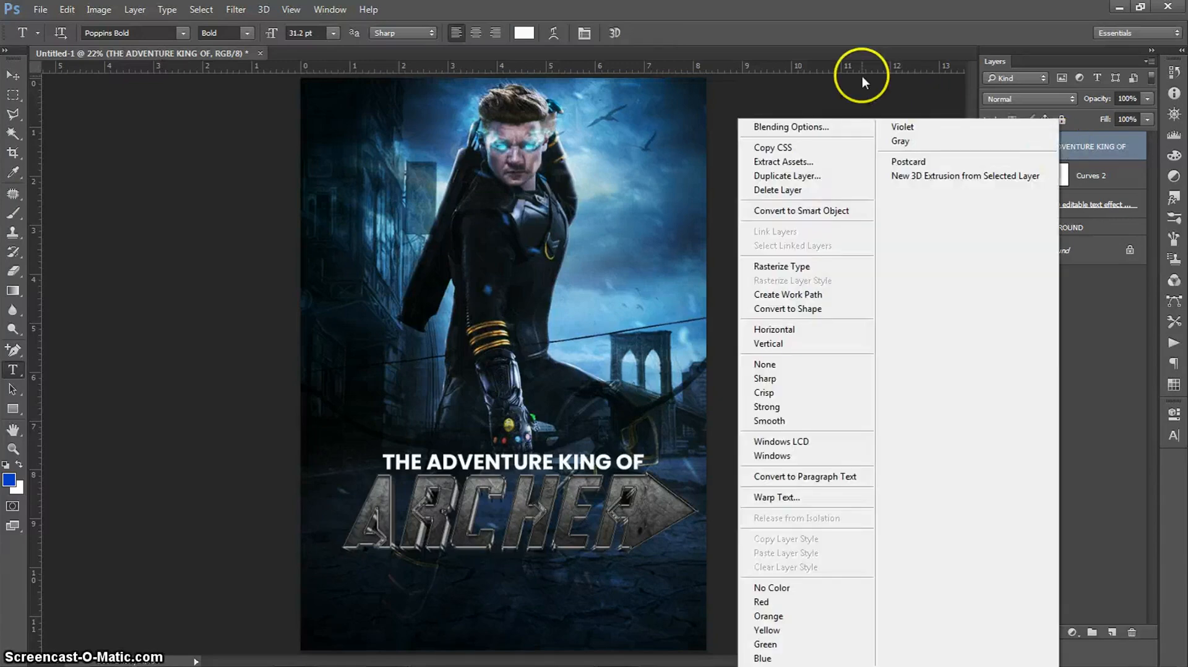
left_click(805, 122)
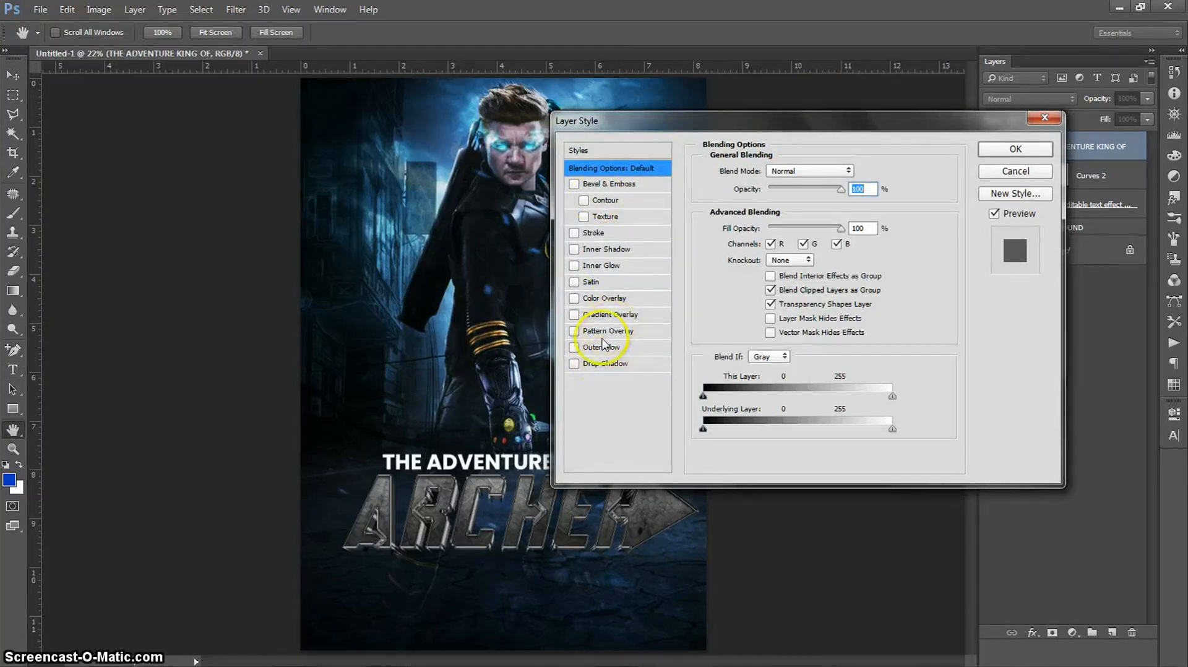
left_click(609, 316)
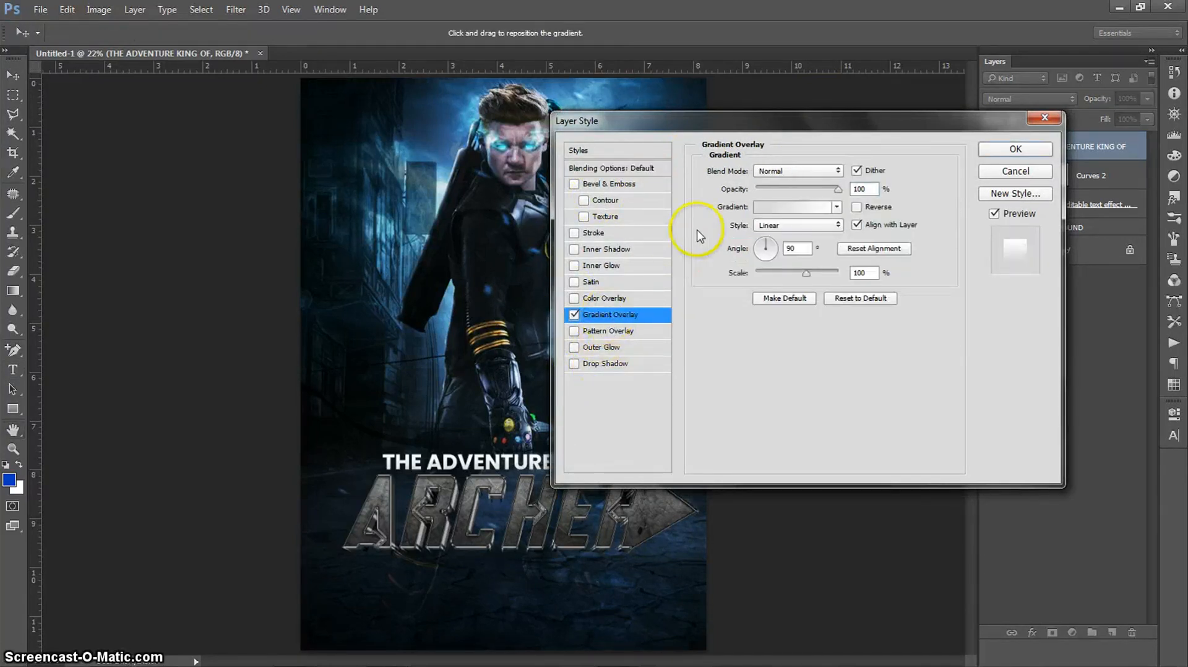
left_click(792, 210)
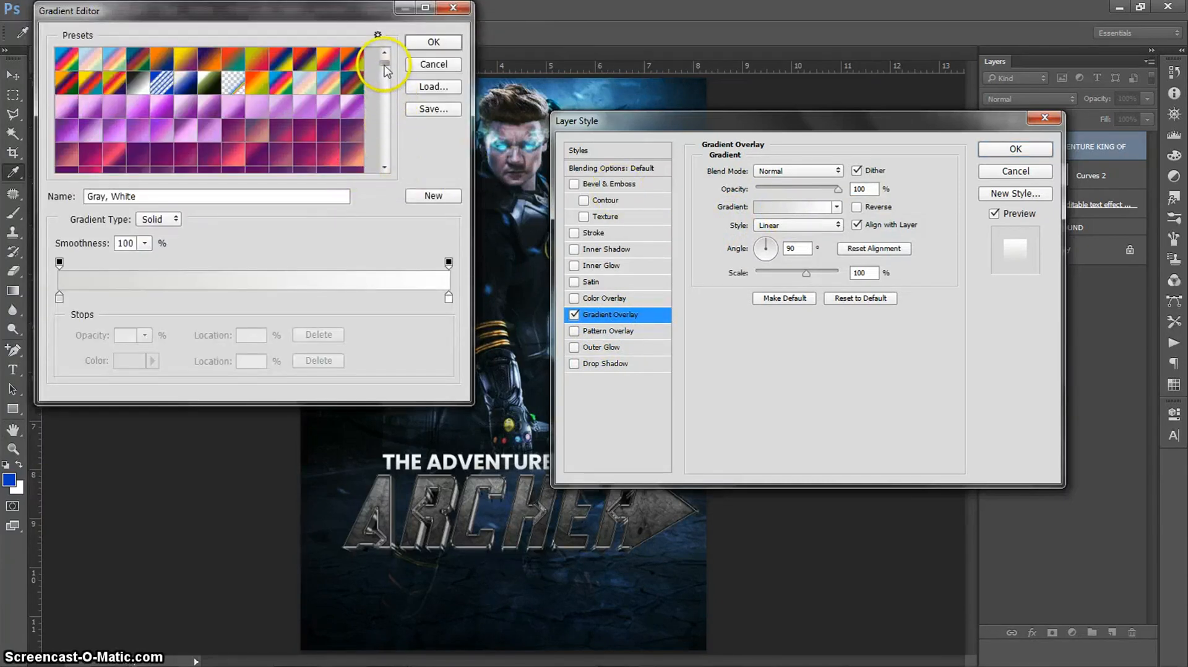
left_click_drag(384, 62, 387, 118)
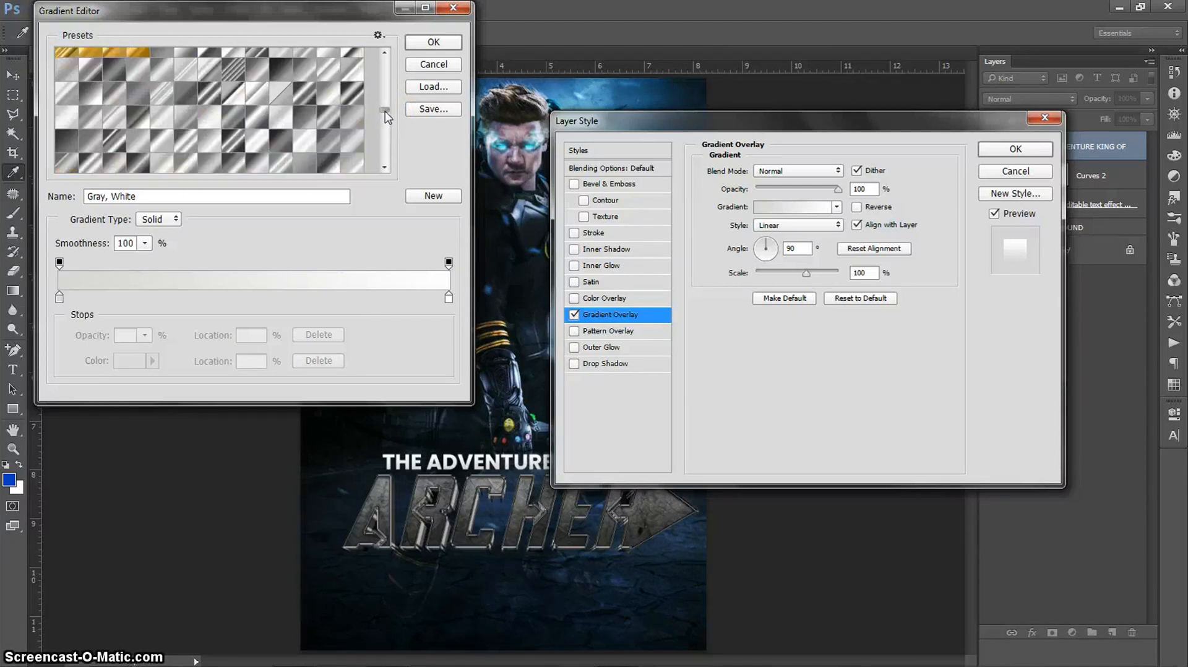
left_click(182, 113)
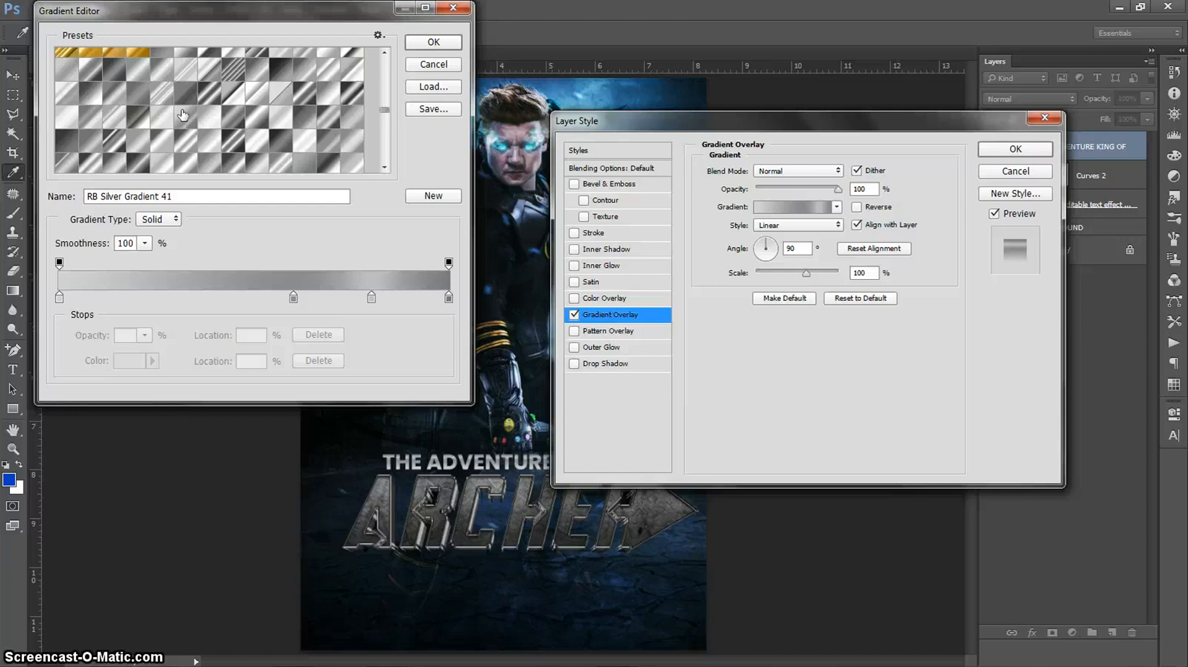
left_click(347, 122)
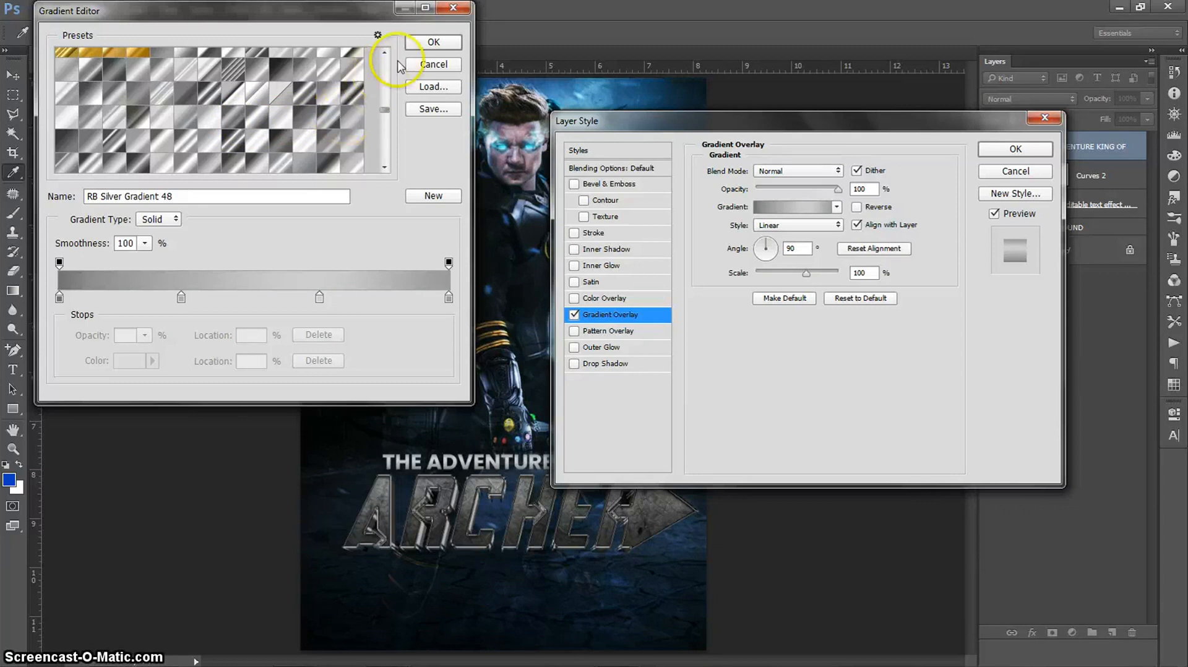
left_click(418, 43)
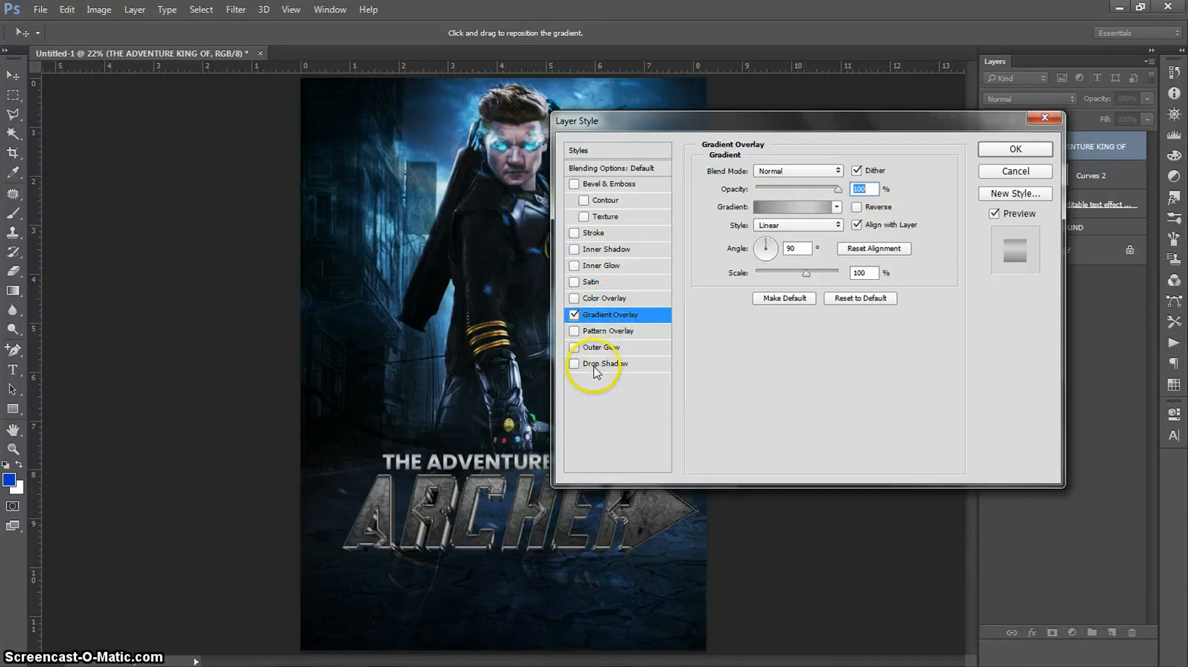
- Add a smooth Inner Bevel to the tagline with the Gaussian gloss contour, trying the Cone, Cone - Inverted and Cove - Shallow contours first
left_click(615, 184)
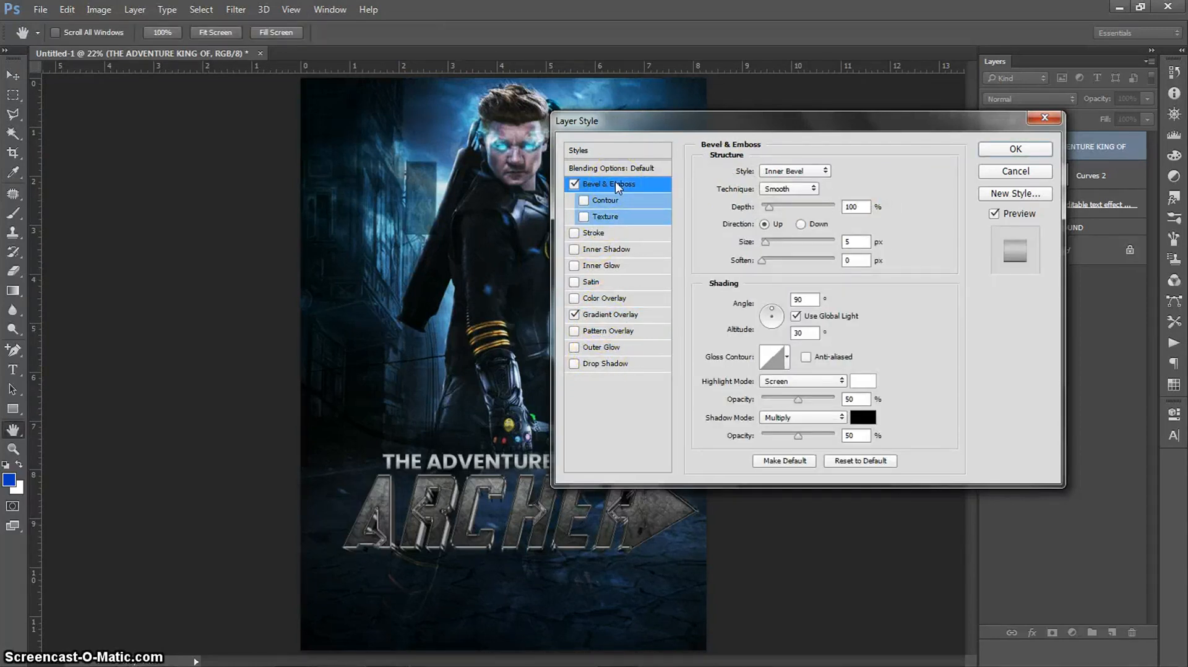
left_click(776, 189)
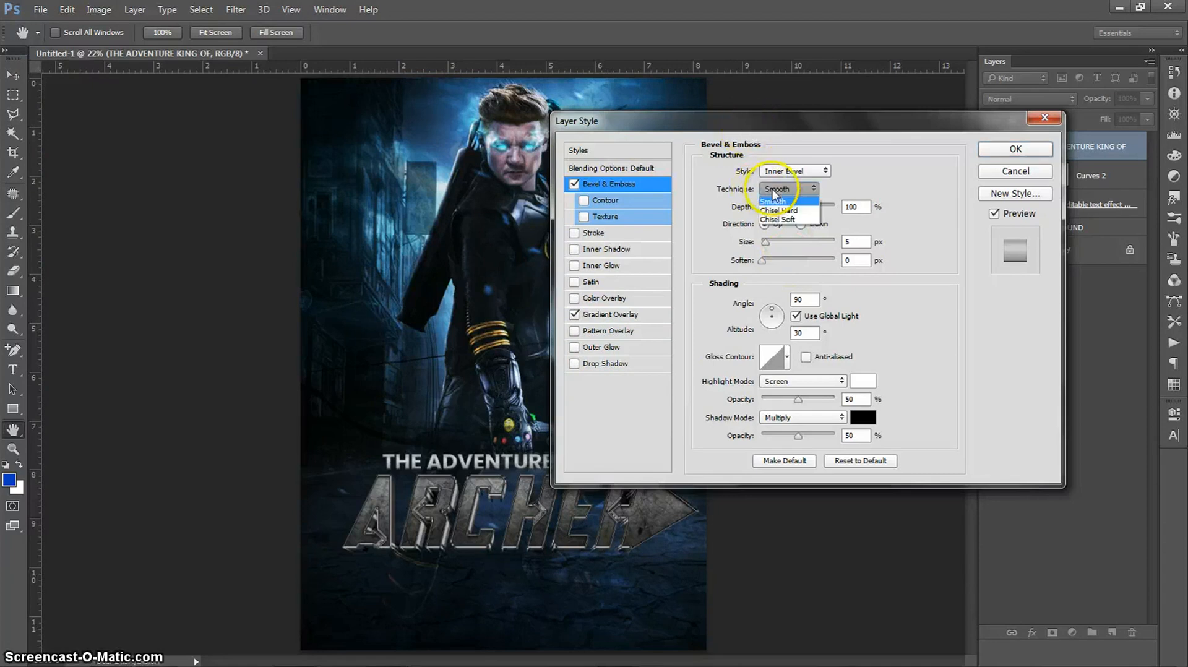
left_click(789, 362)
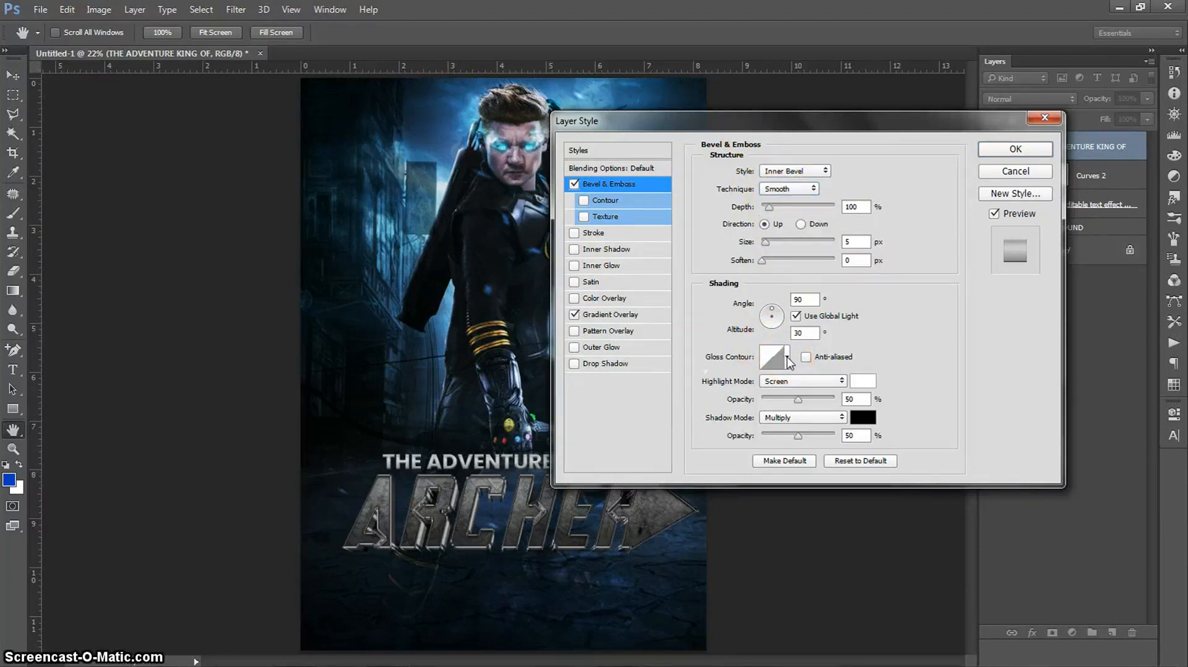
left_click(789, 362)
left_click(753, 404)
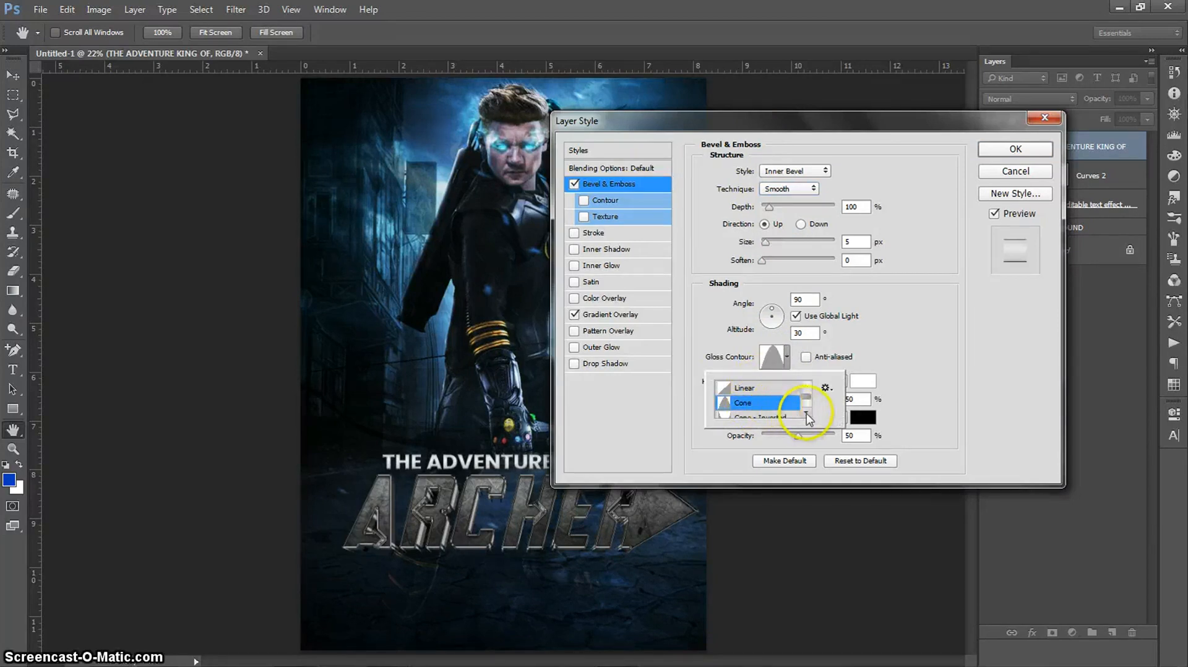
left_click(807, 414)
left_click(780, 396)
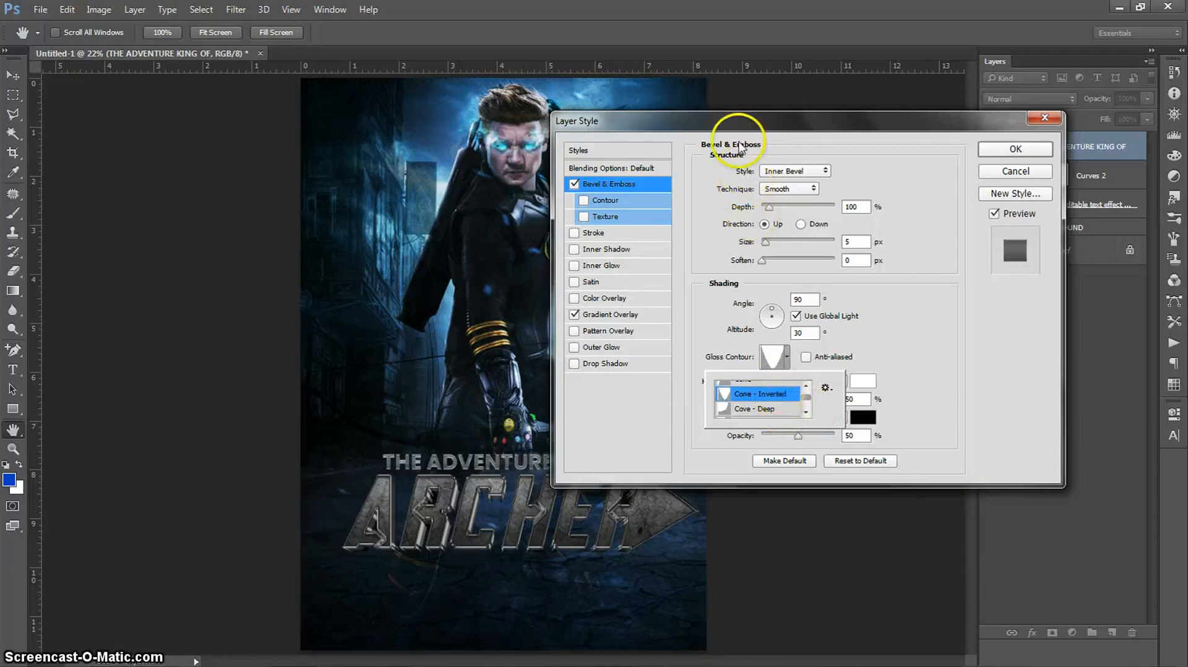
left_click_drag(742, 127, 863, 82)
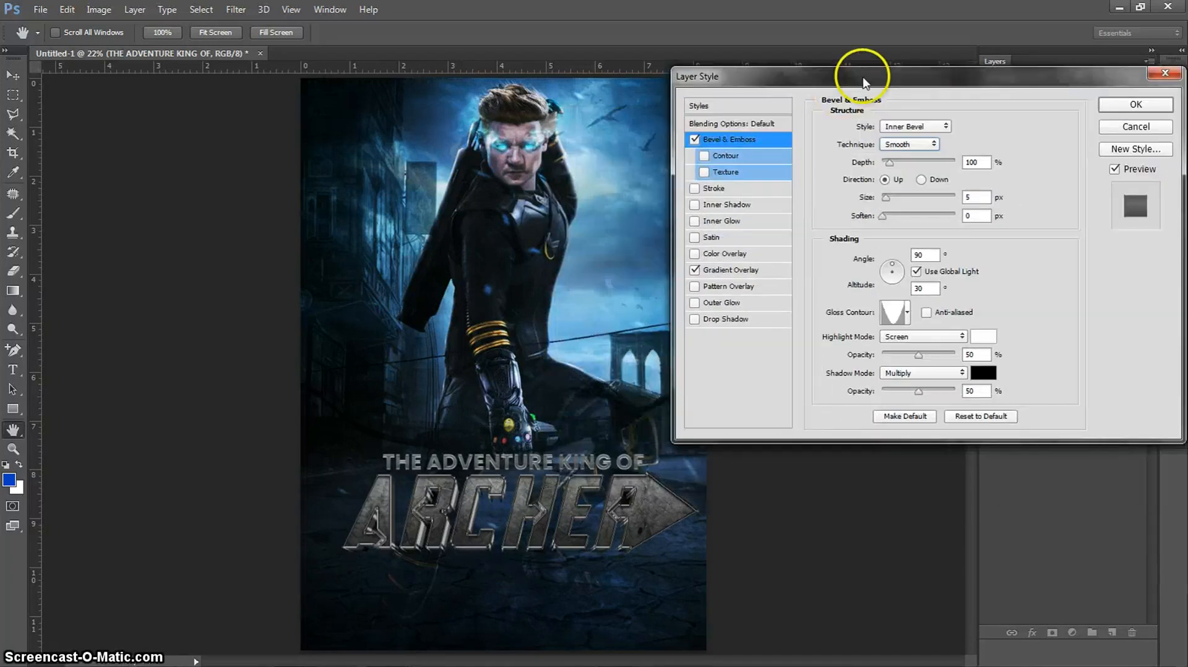
left_click(908, 315)
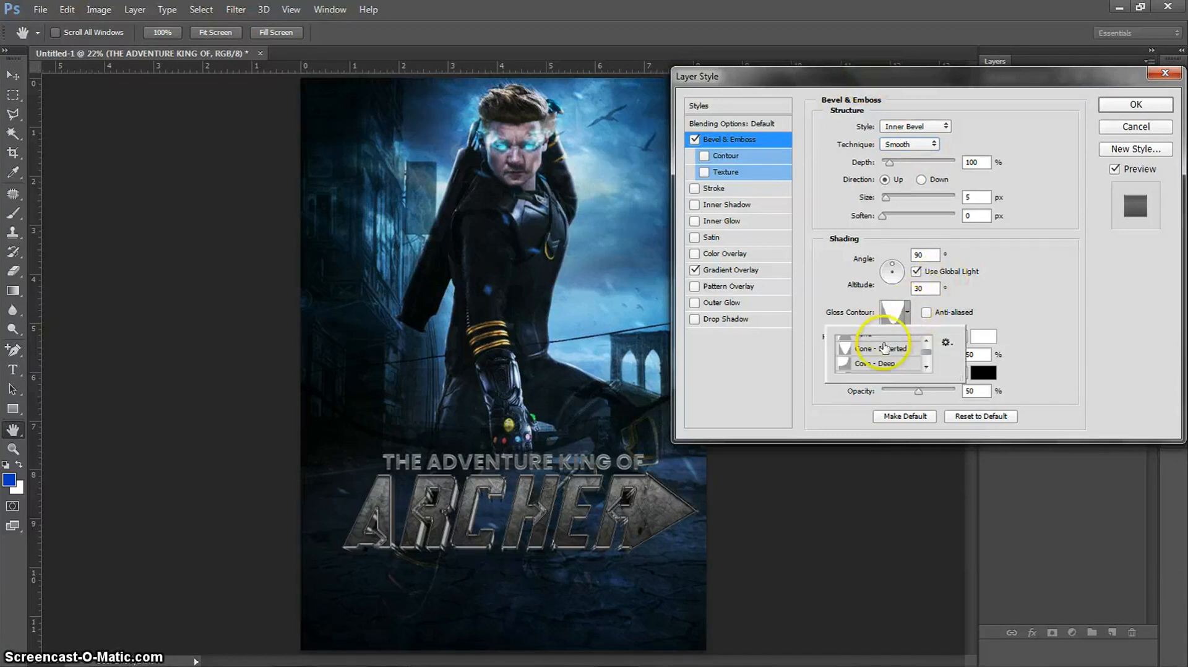
left_click(925, 369)
left_click(893, 358)
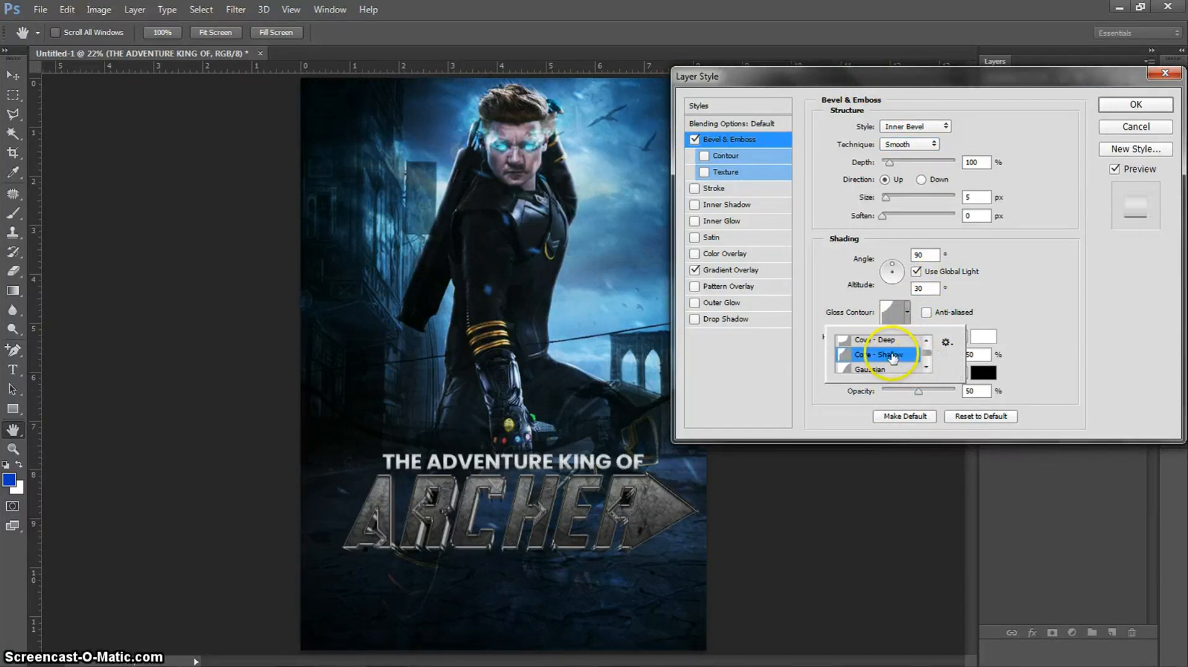
left_click(888, 368)
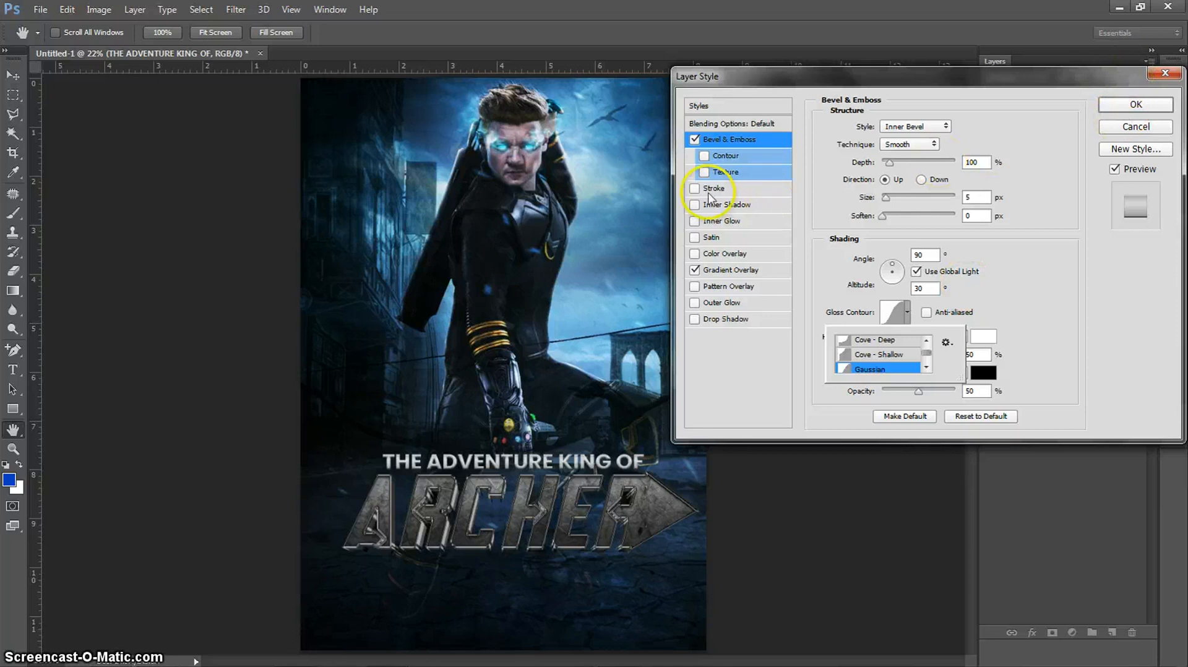
- Add a Drop Shadow and a 1 px black inside Stroke to the tagline and apply the layer style
left_click(718, 321)
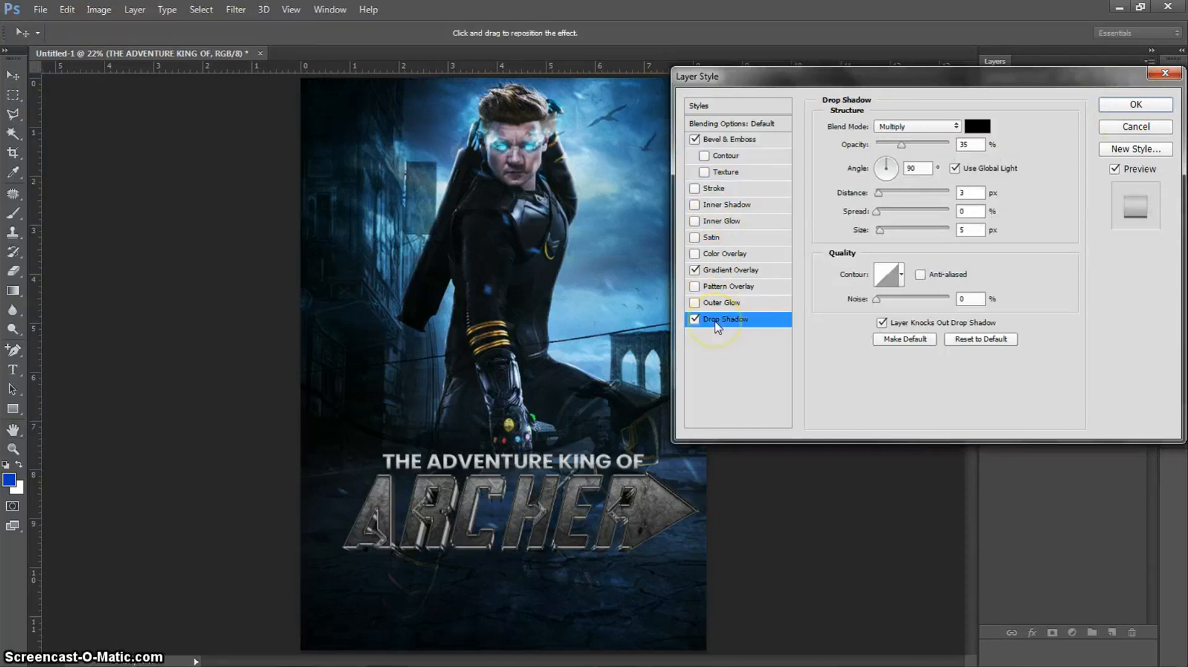
left_click(724, 189)
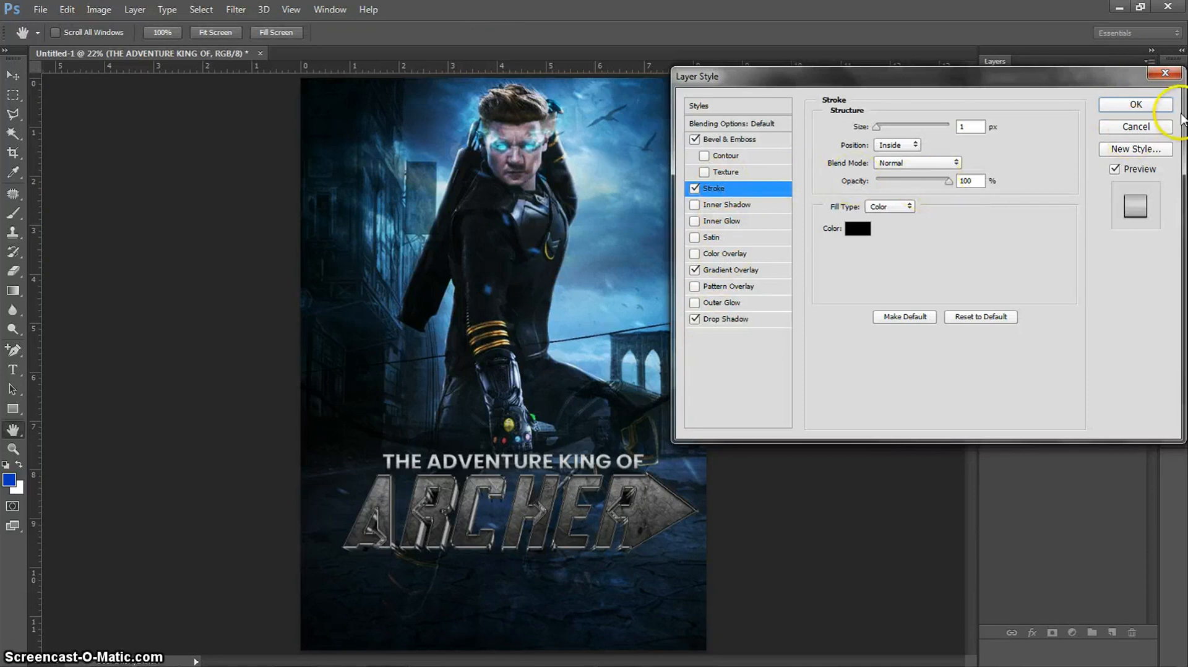
left_click(1153, 107)
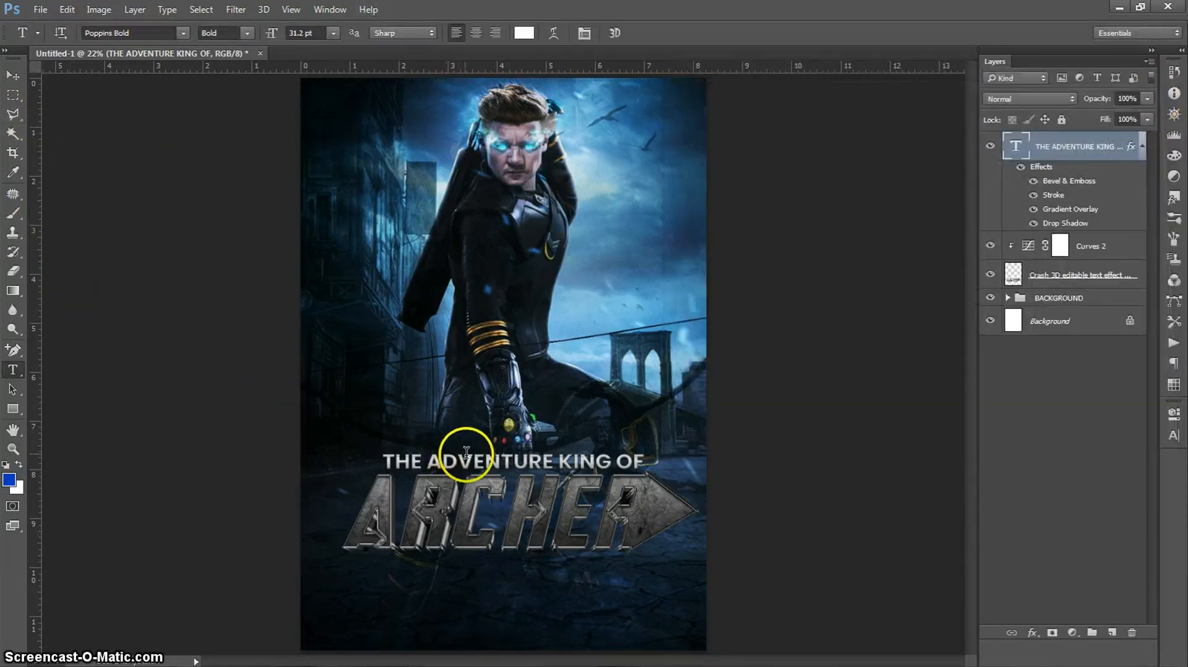
- Reduce the font size of the whole tagline to 19.2 pt
left_click(483, 462)
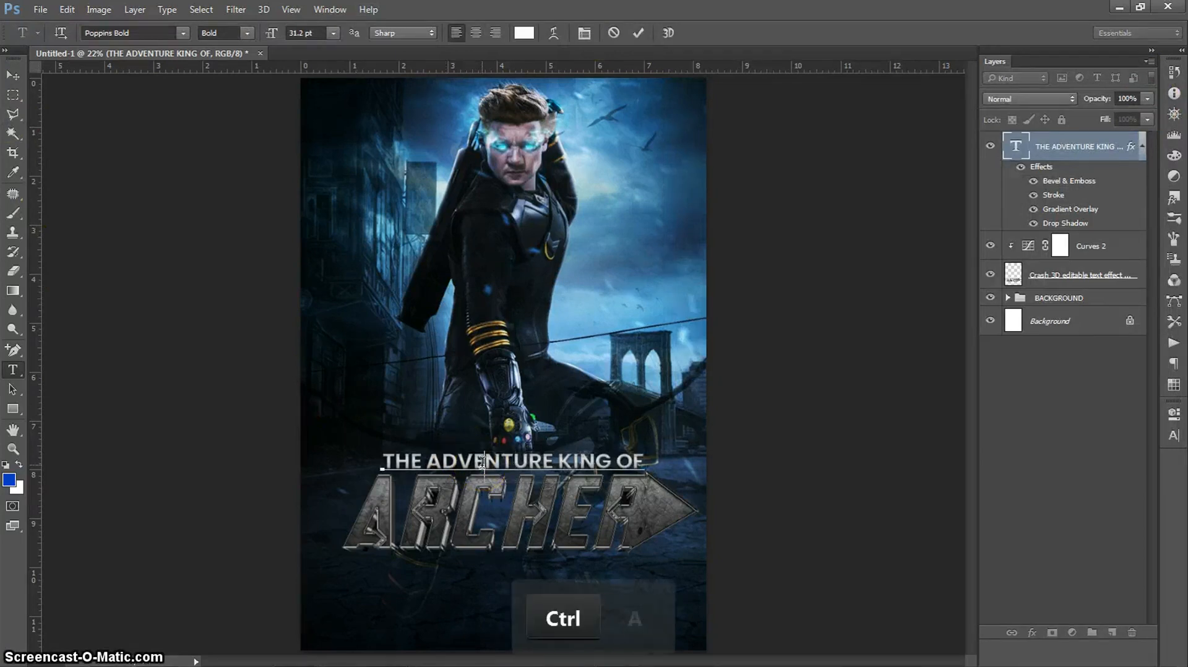
key("ctrl+a")
left_click(320, 35)
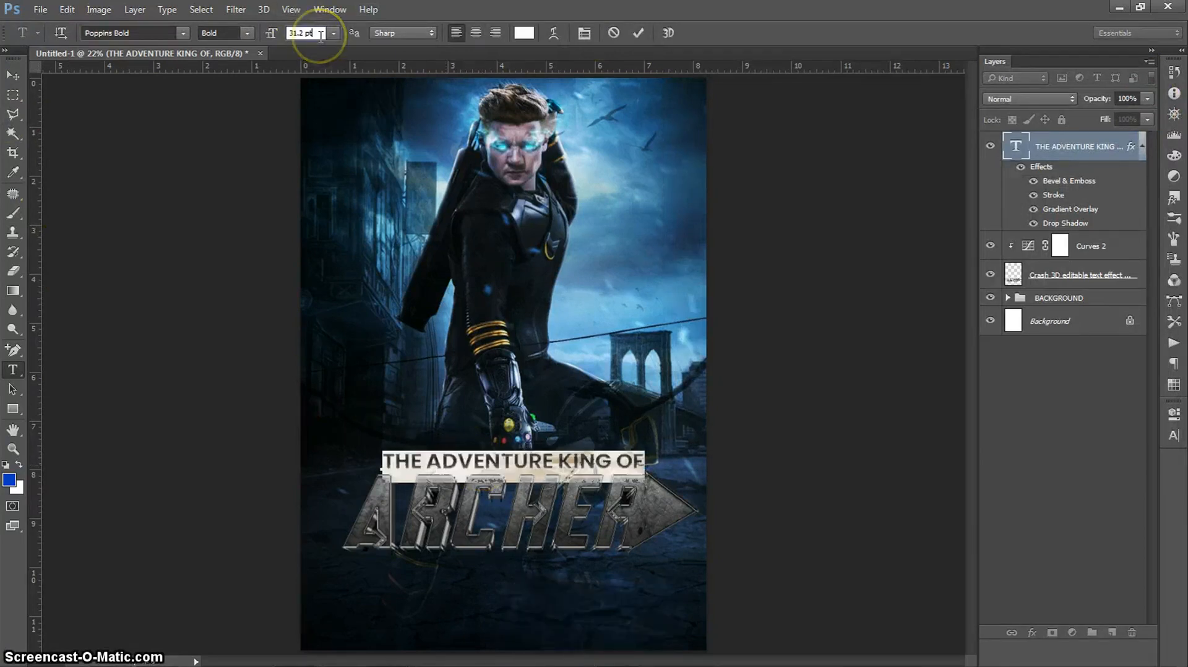
key("Down")
key("Down")
key("Down")
key("Down")
key("Down")
key("Down")
key("Down")
key("Down")
key("Down")
key("Down")
key("Down")
key("Down")
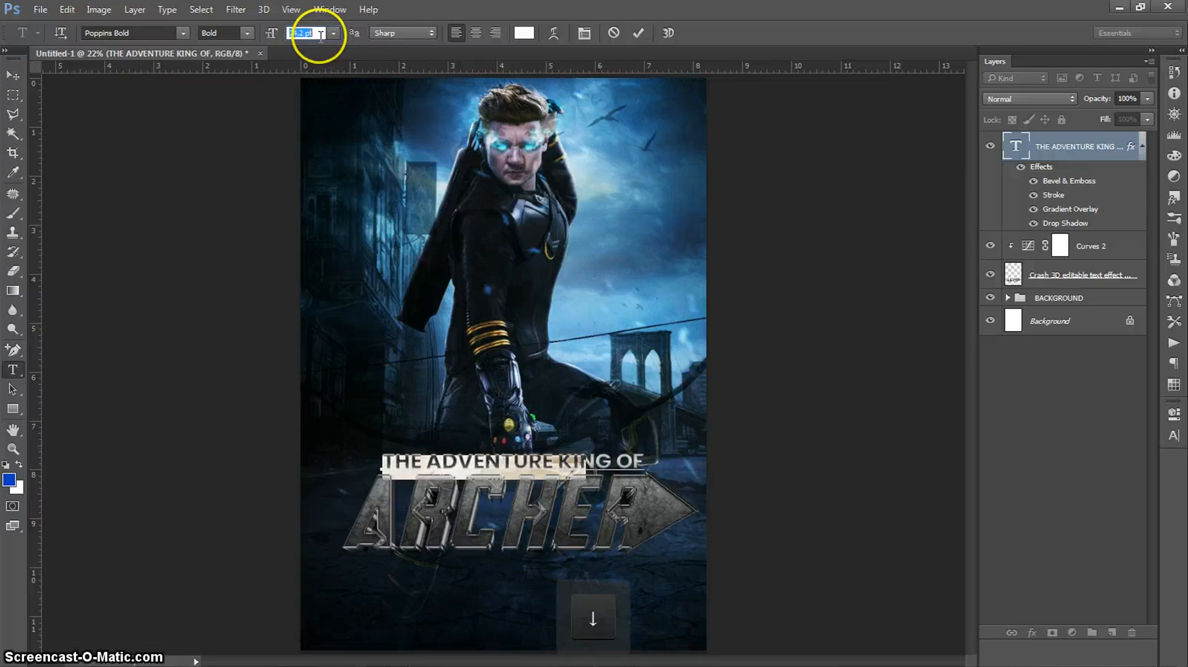
key("Down")
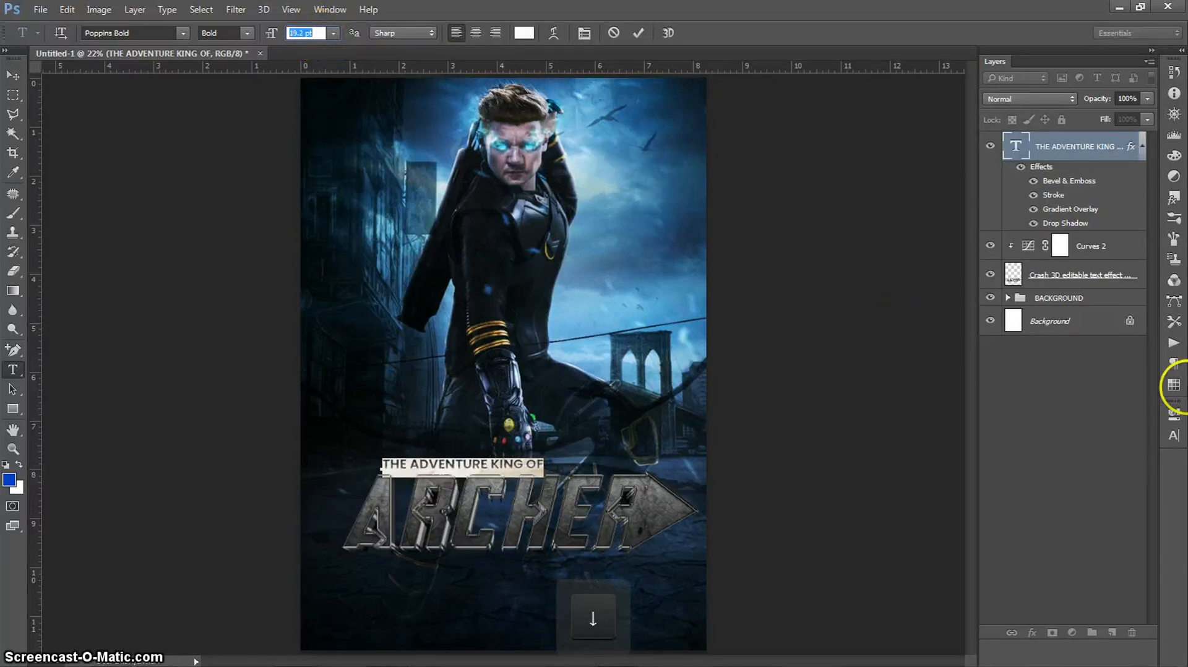
- Widen the tagline's characters to a horizontal scale of 128% and commit the text
left_click(1173, 436)
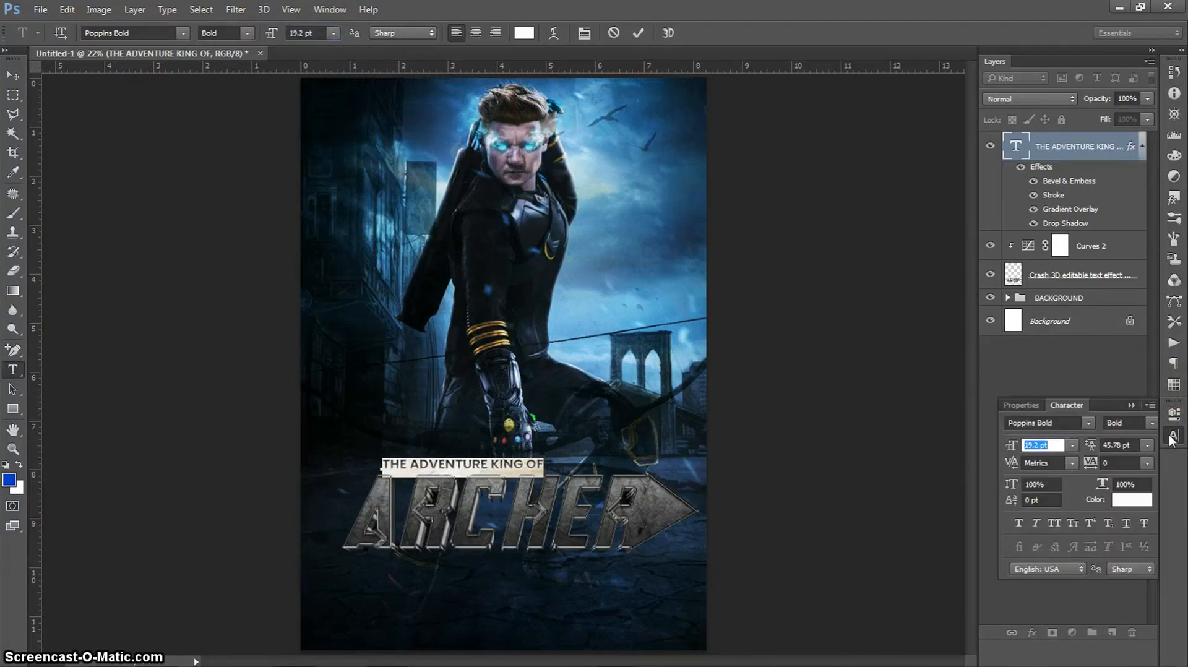
left_click(1140, 484)
key("Up")
key("Up")
key("Up")
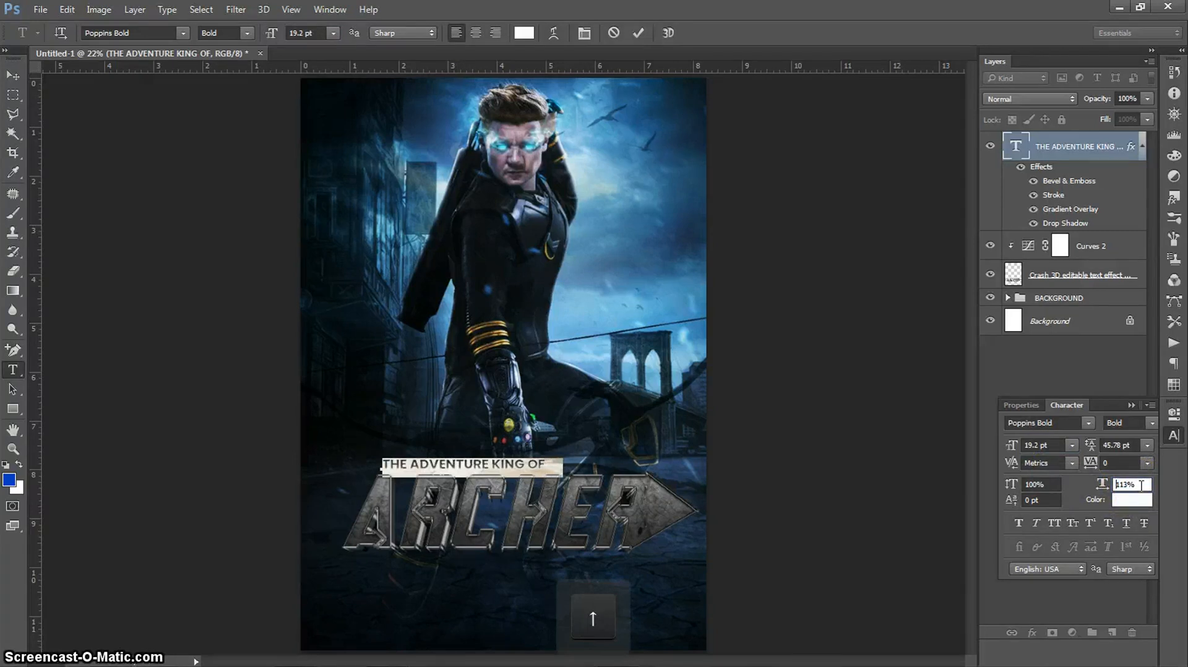
key("Up")
key("Up")
key("Up")
key("Up")
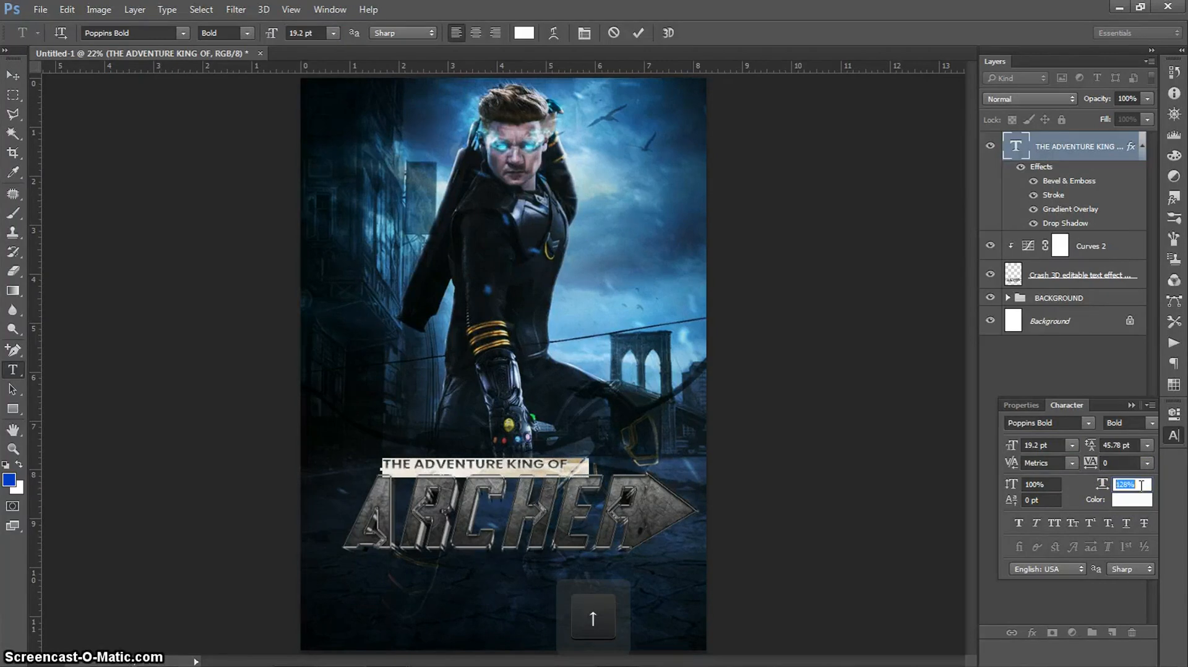
left_click(1173, 435)
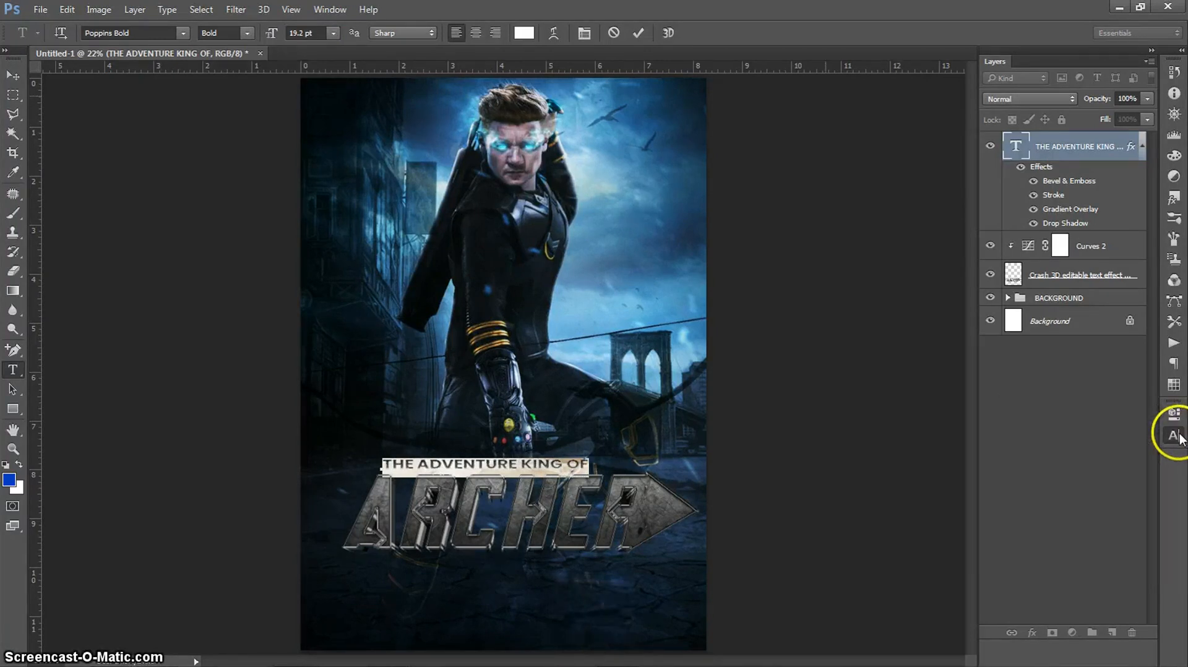
left_click(637, 33)
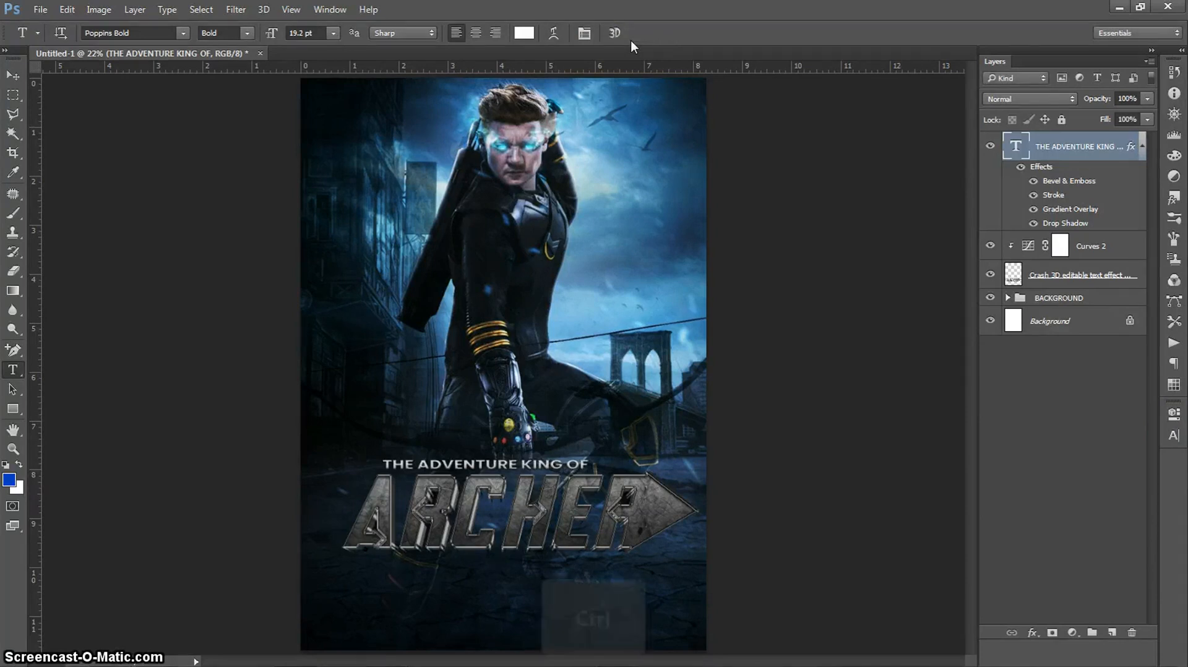
- Select the whole canvas and centre the tagline, Curves 2 and ARCHER title layers horizontally on it
key("ctrl+a")
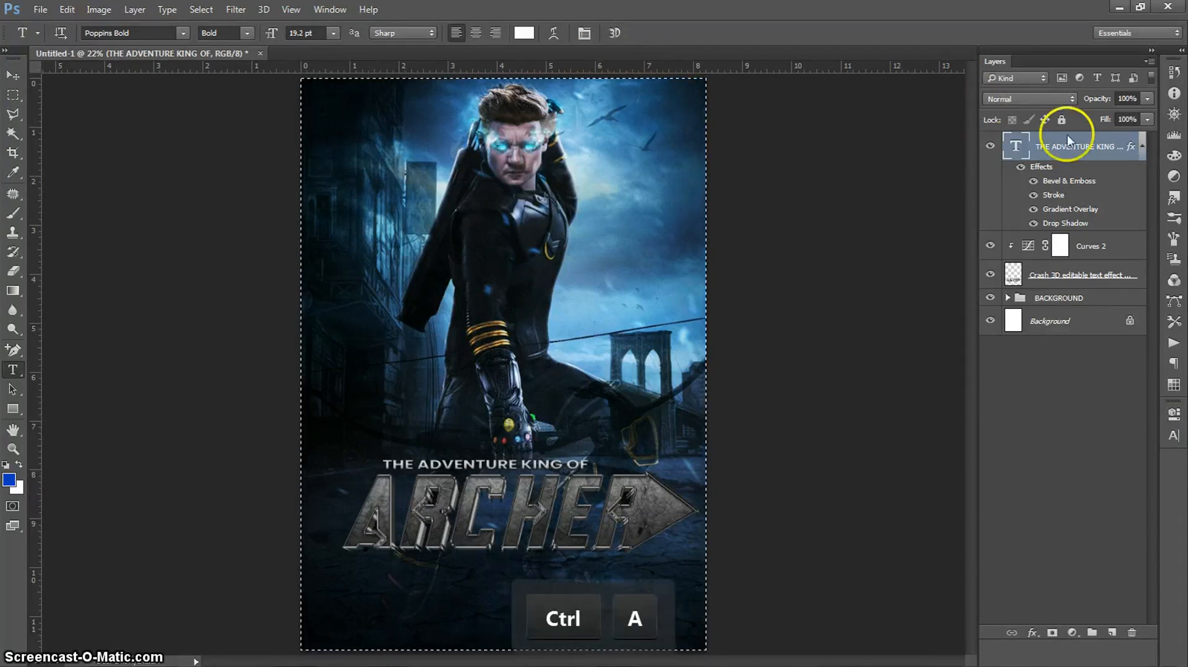
left_click(1142, 146)
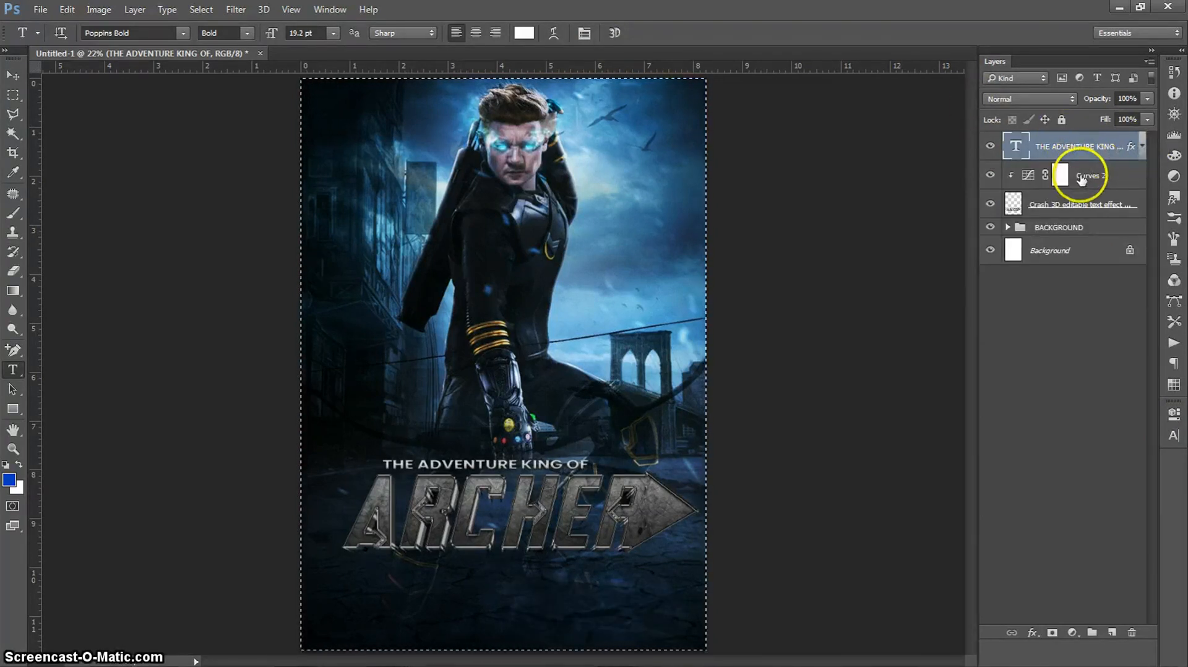
left_click(1075, 208)
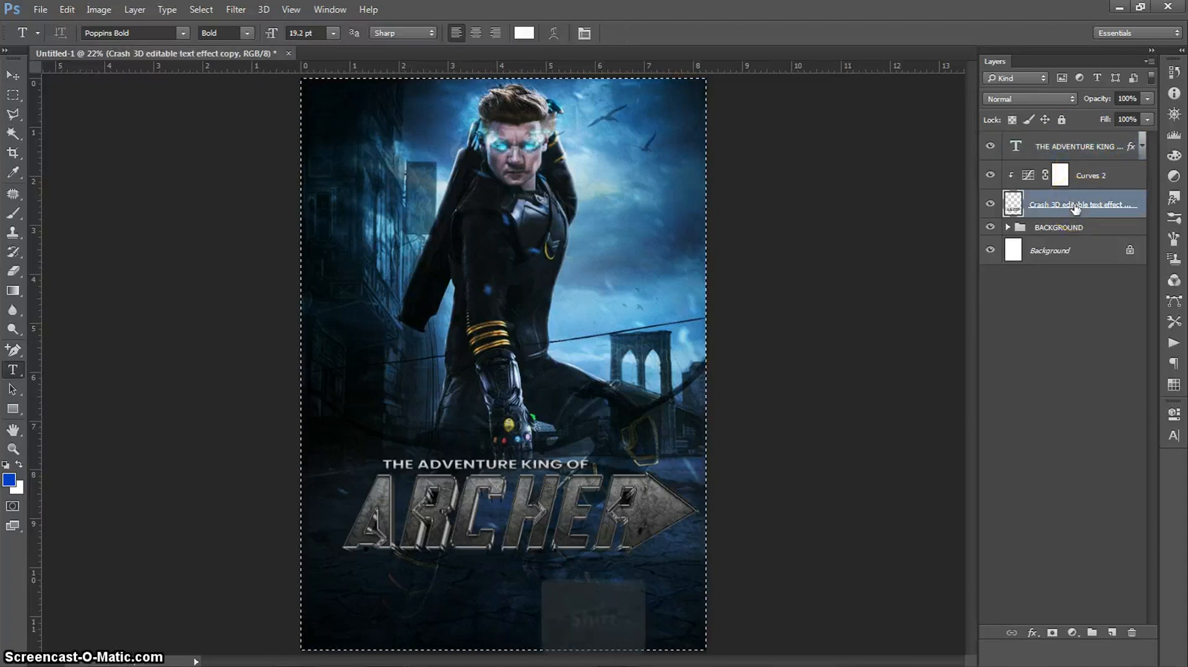
left_click(1075, 151, "shift")
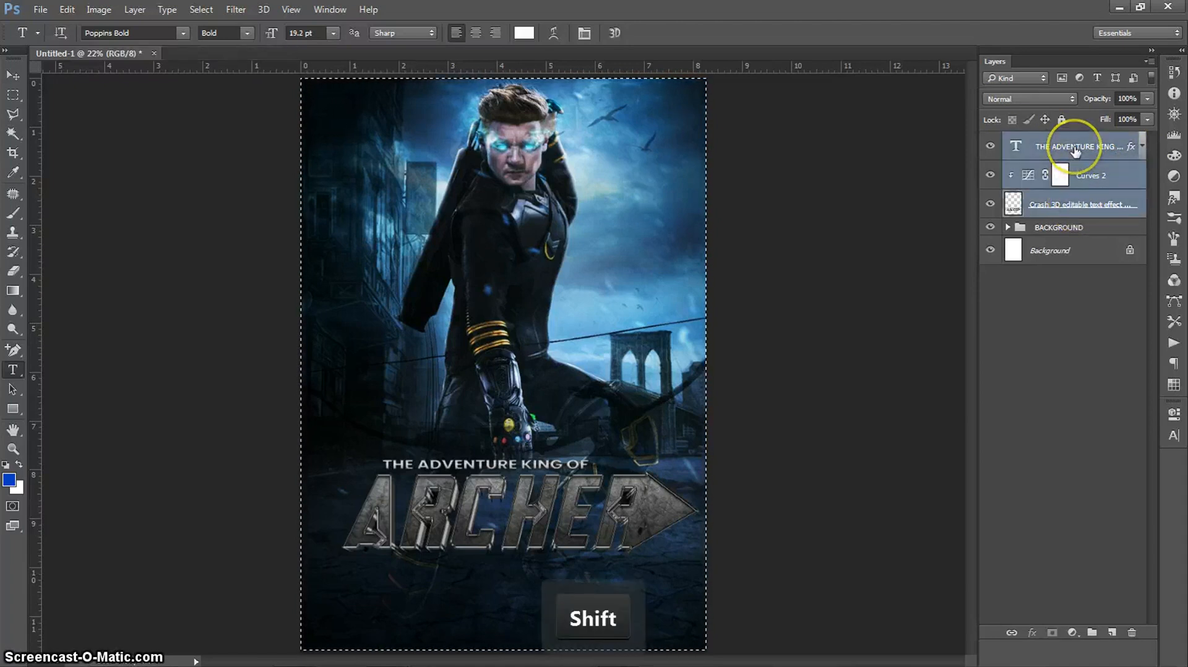
left_click(19, 80)
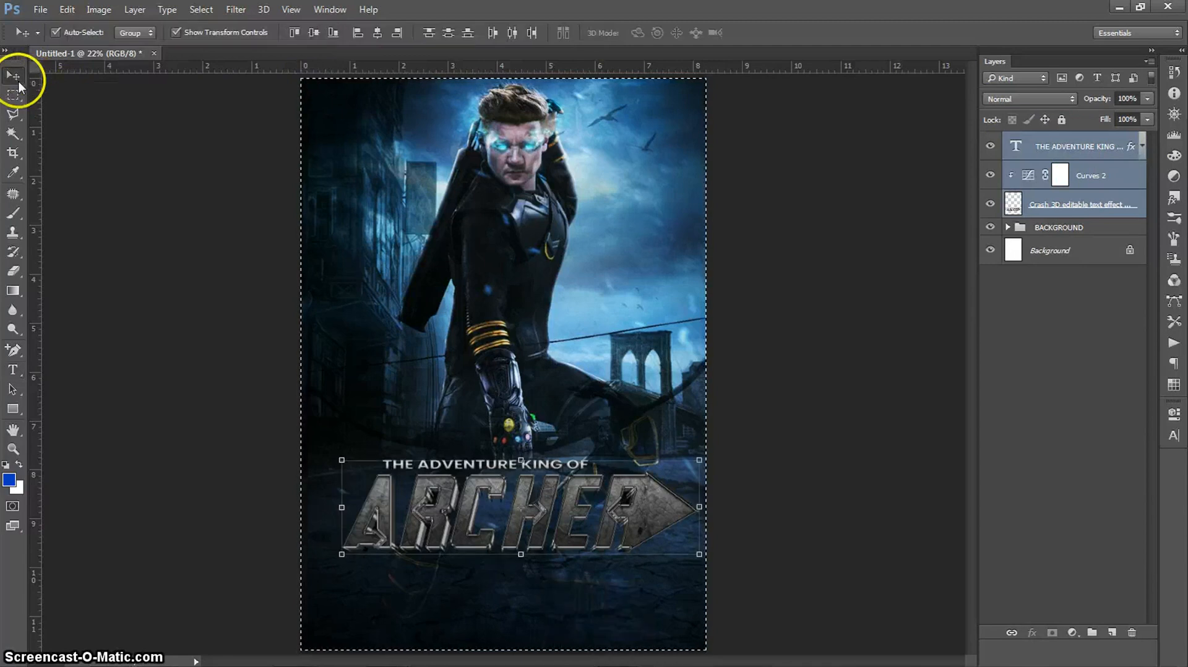
left_click(377, 33)
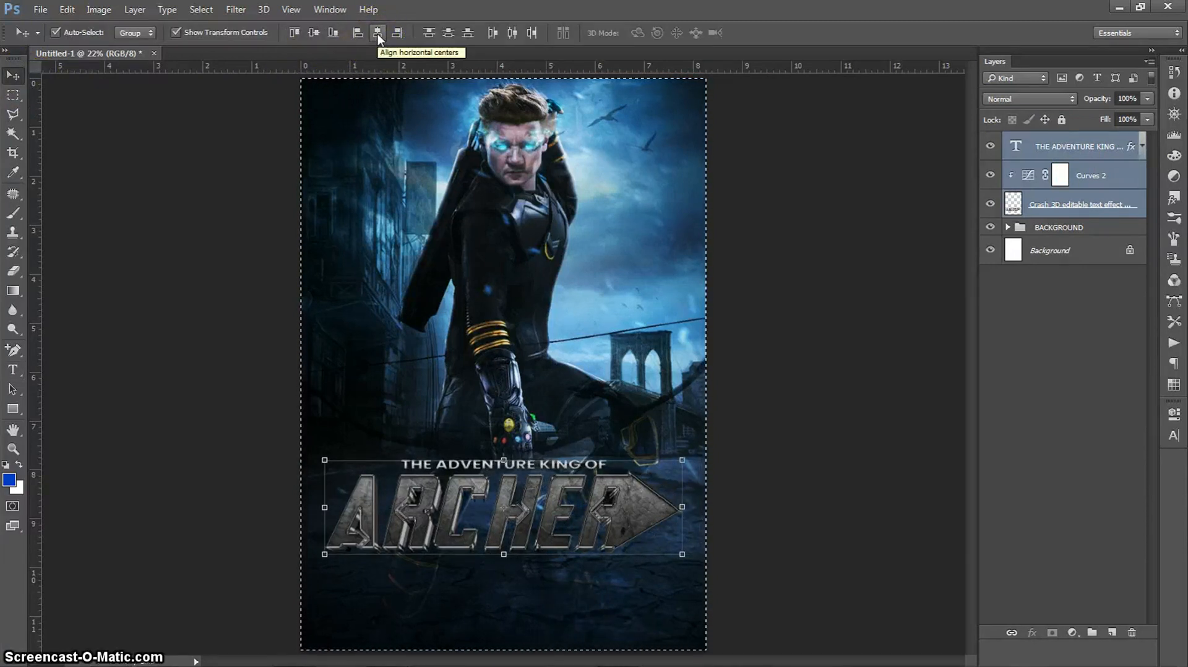
- Remove the whole-canvas selection and deselect the tagline, Curves 2 and ARCHER title layers
key("ctrl")
key("ctrl+d")
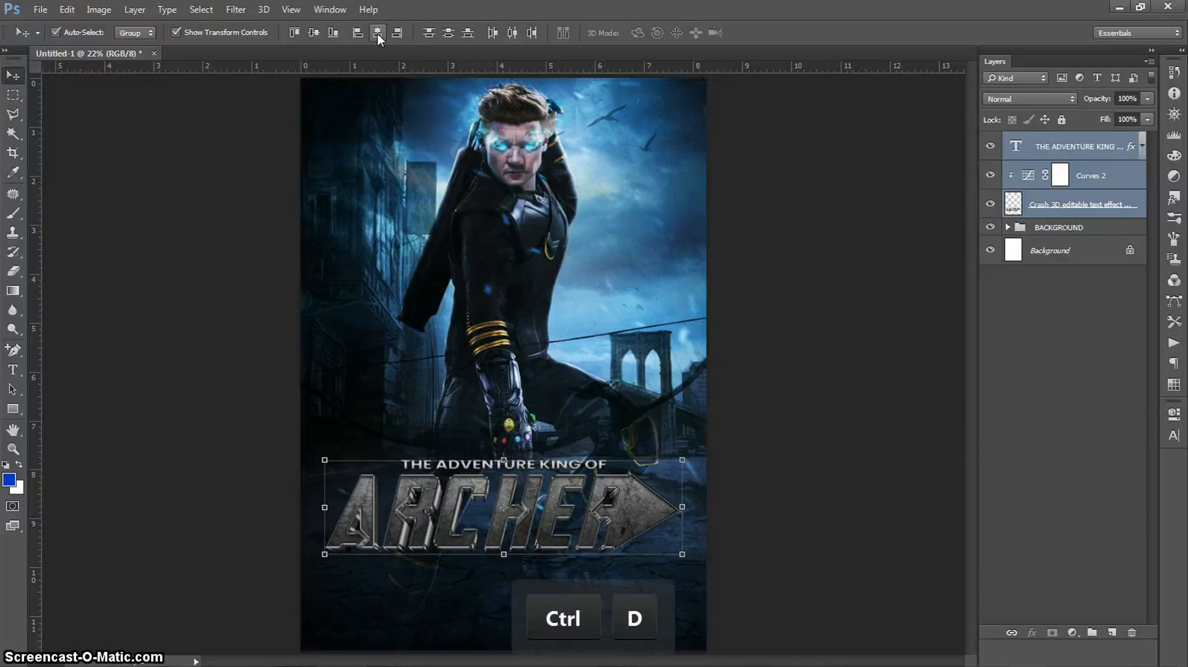
left_click(1049, 335)
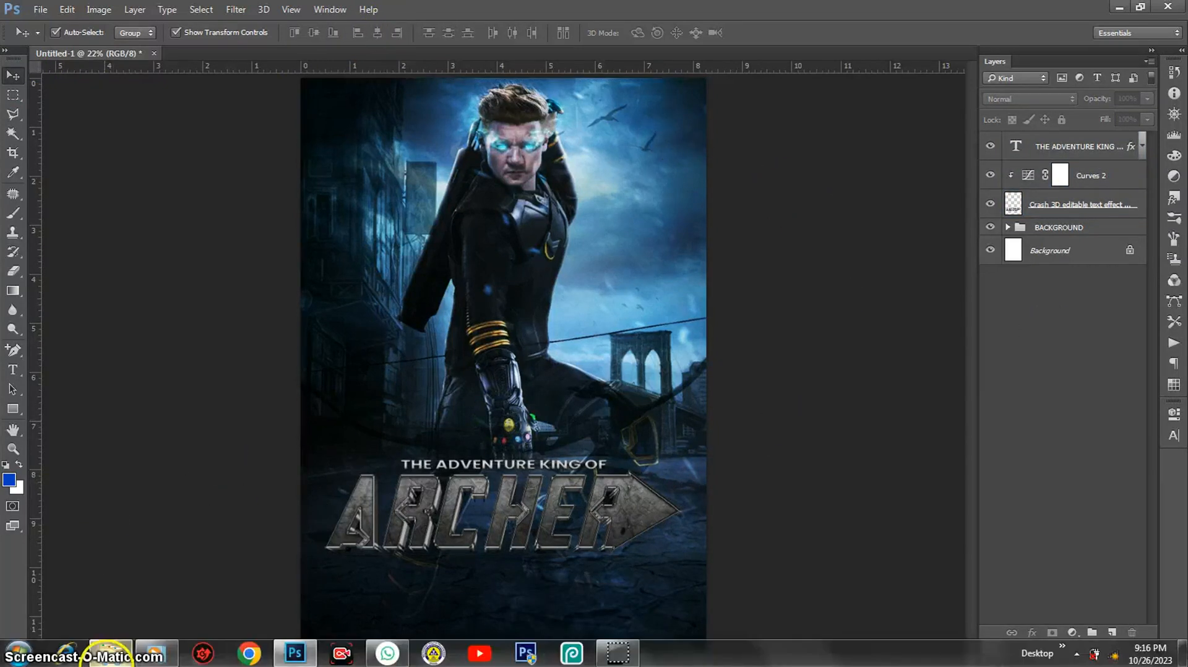
- Place the "text" credits image from the file explorer into the poster just below the ARCHER title, commit it and deselect the layer
mouse_move(111, 653)
left_click(121, 609)
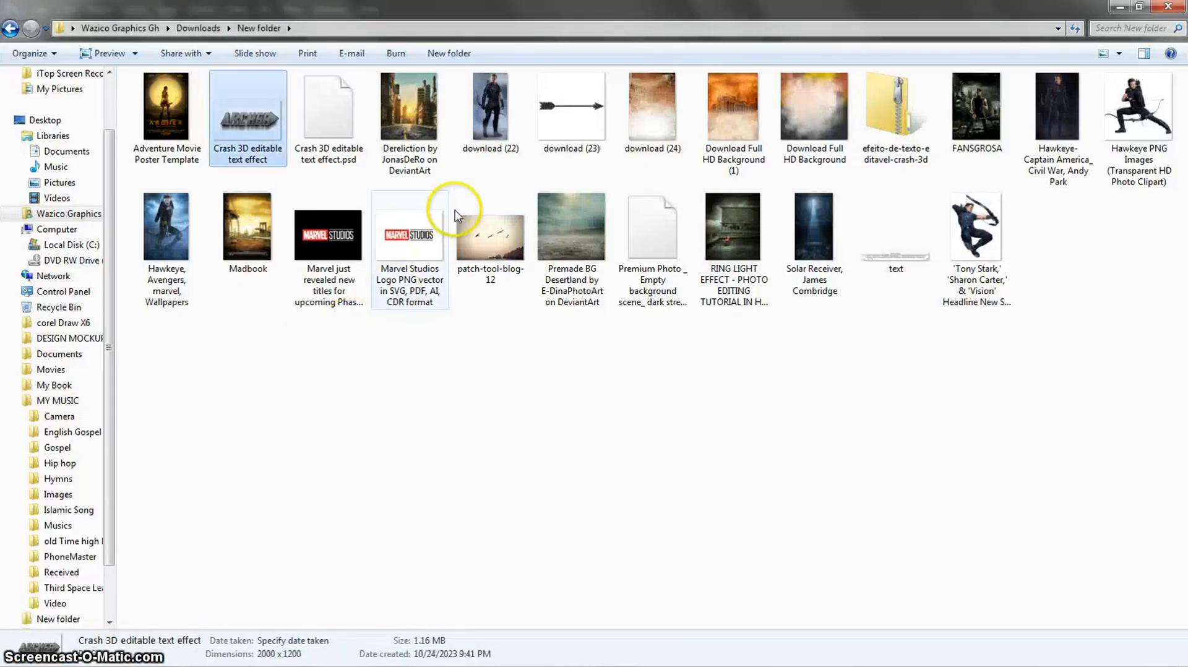
left_click(902, 271)
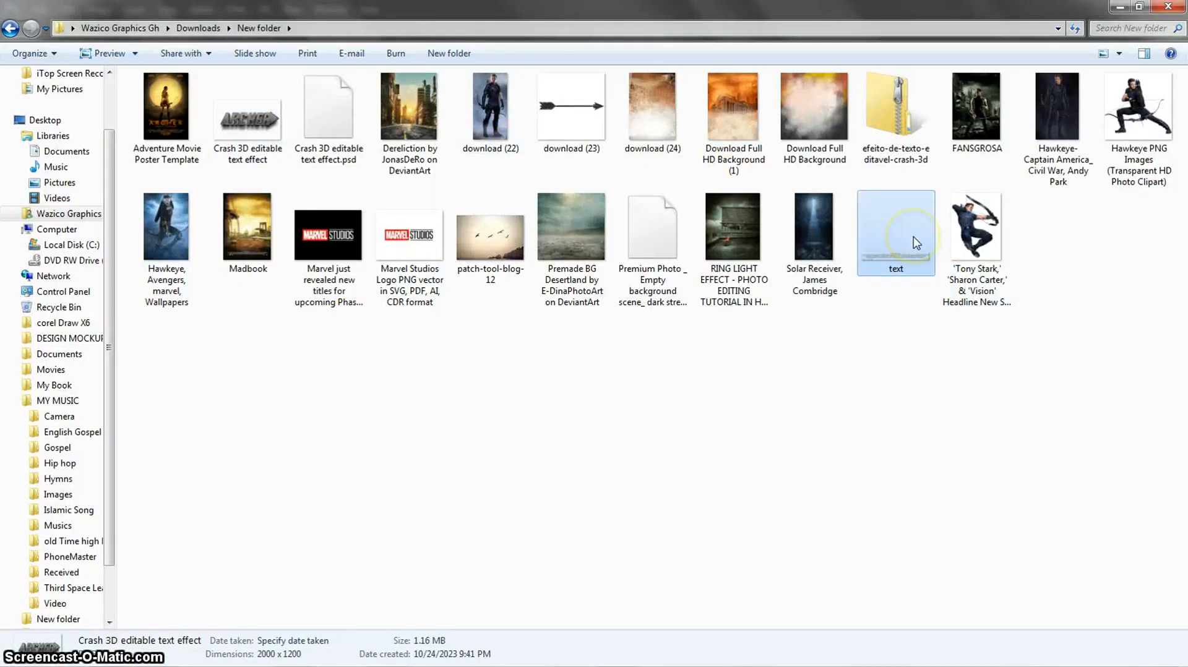
left_click_drag(902, 272, 341, 485)
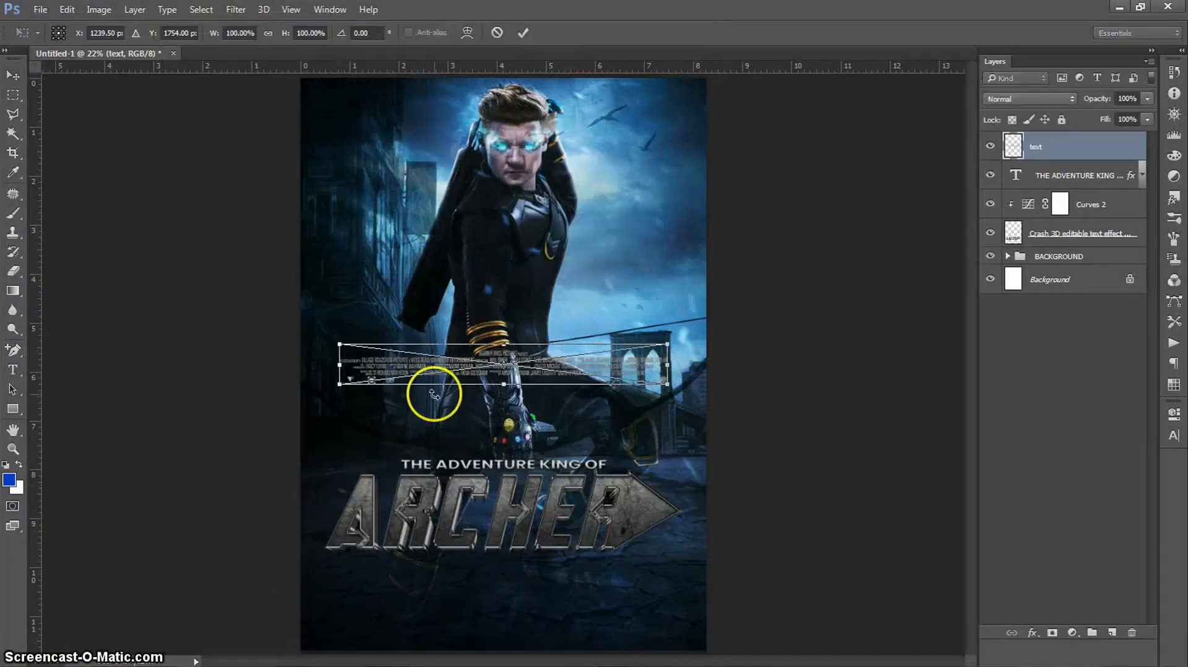
left_click_drag(471, 372, 462, 589)
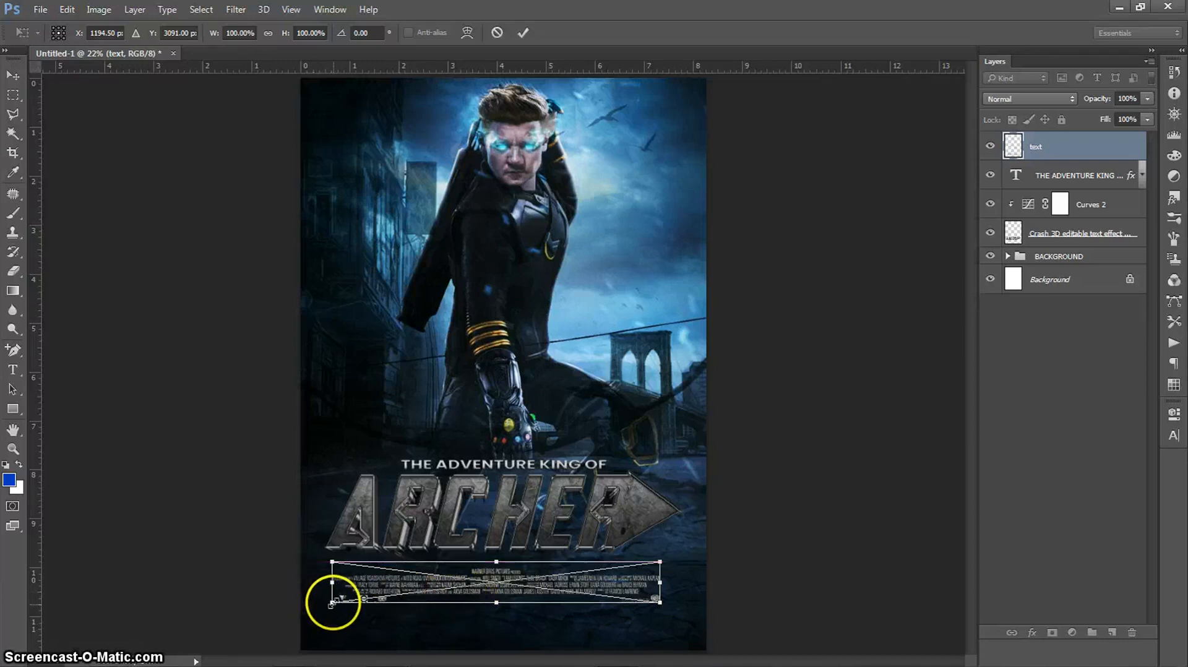
left_click(521, 34)
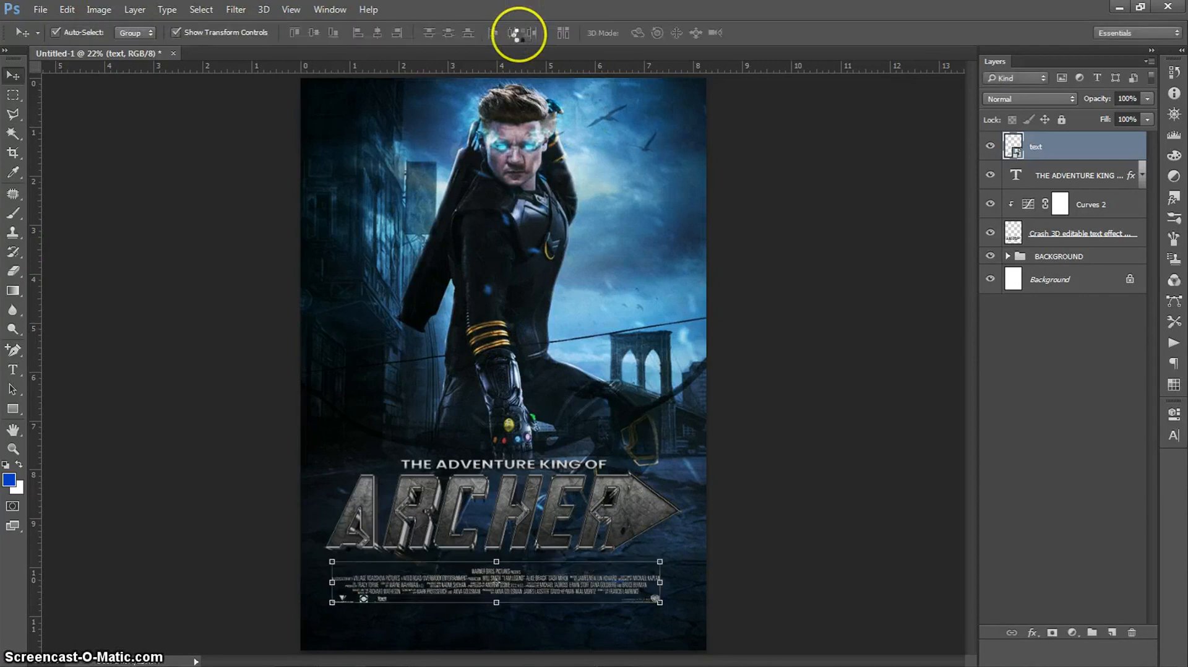
left_click(1062, 449)
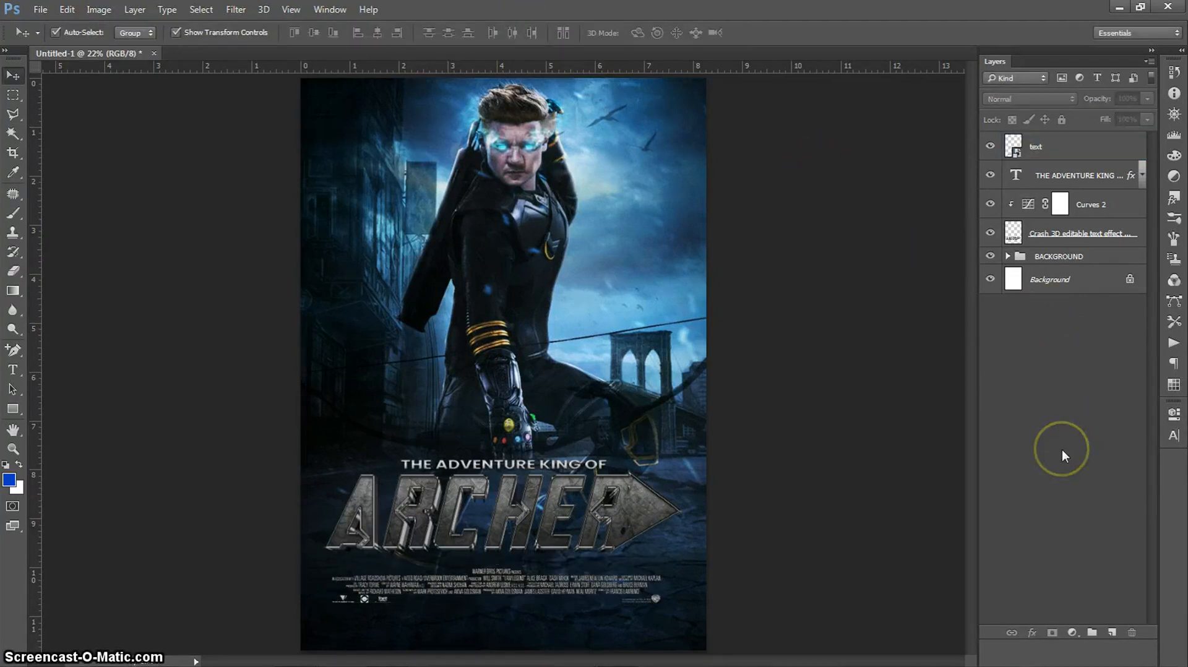
left_click(205, 316)
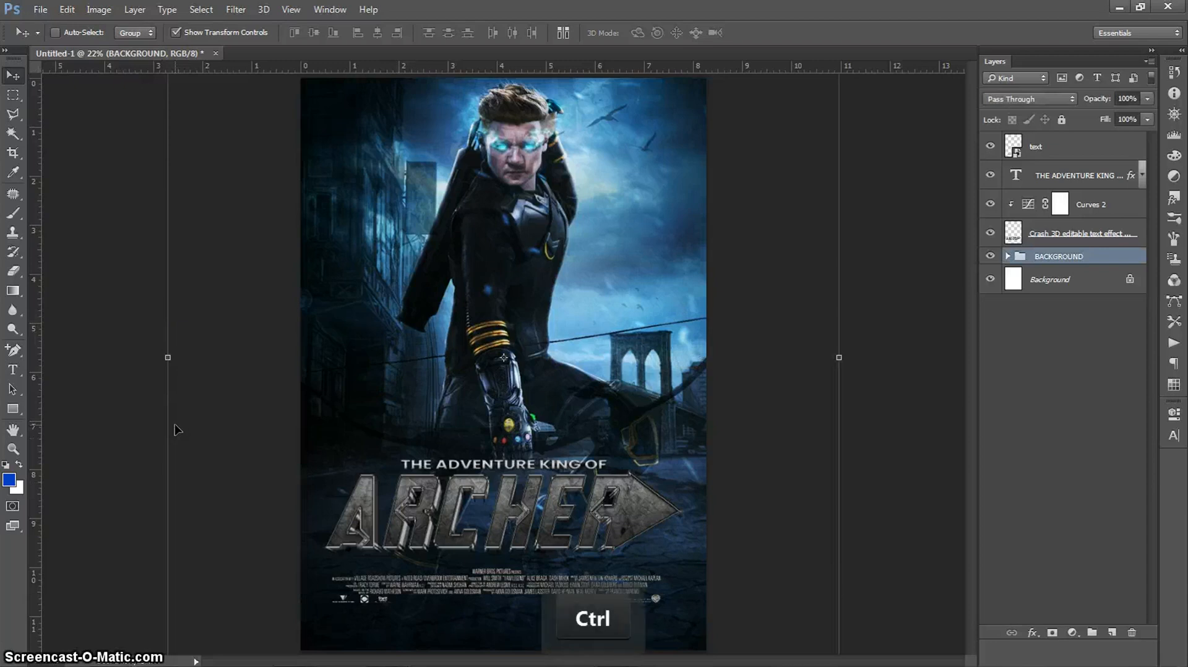
key("ctrl+z")
left_click(707, 408)
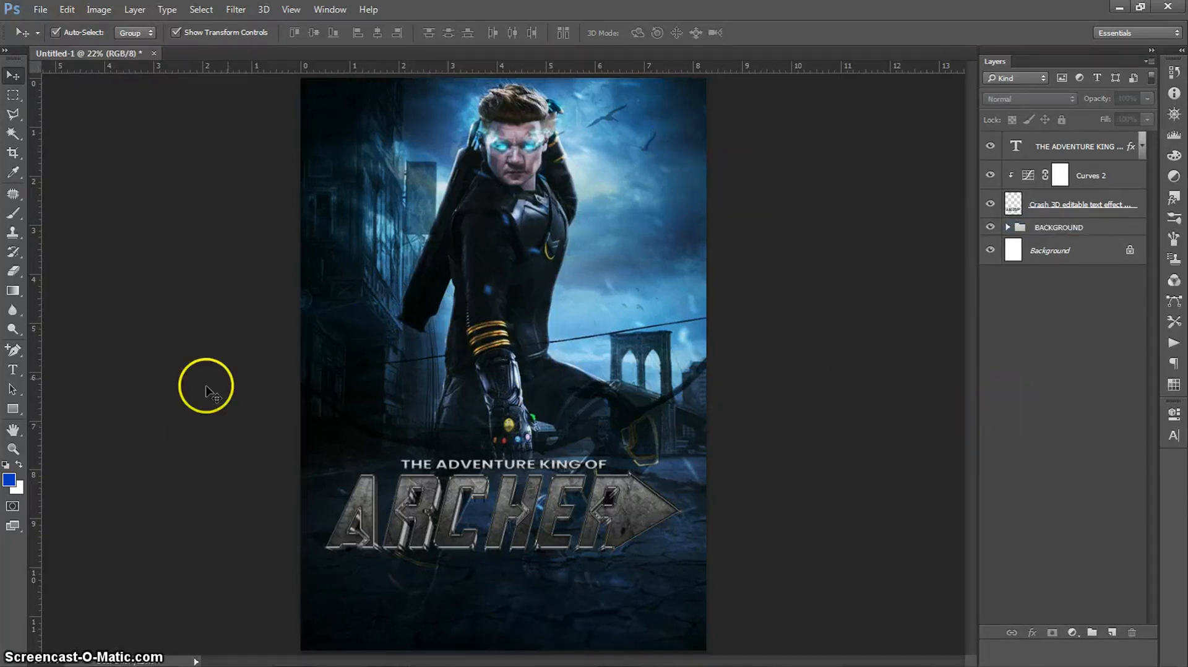
key("ctrl+z")
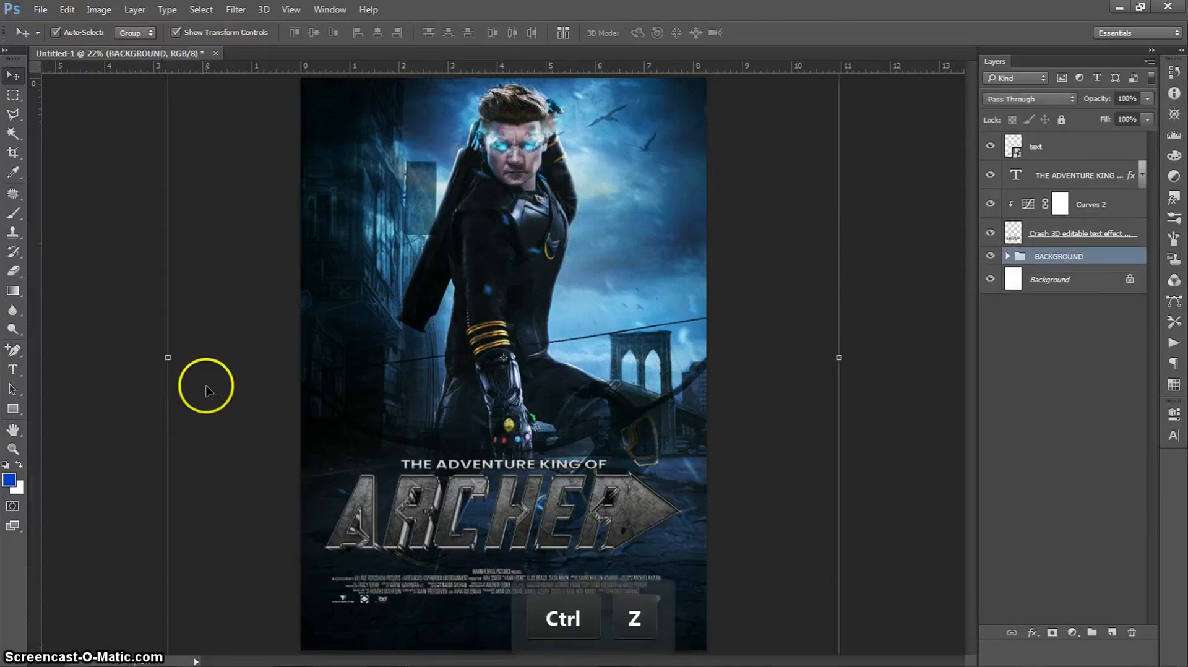
left_click(1050, 435)
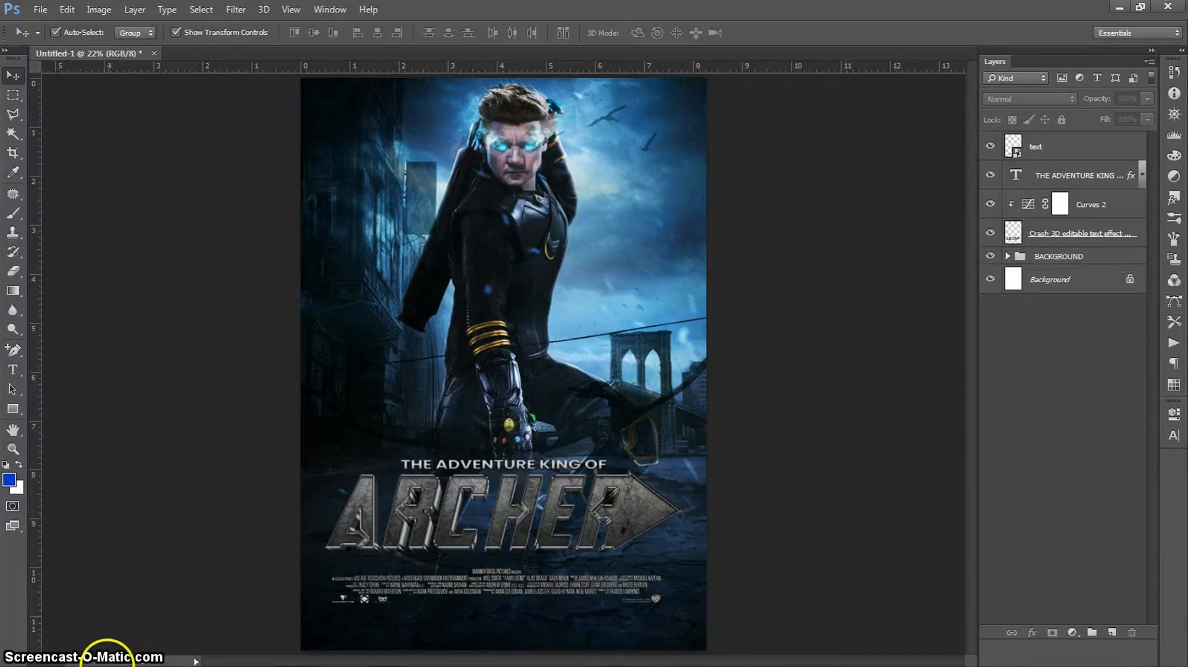
- Place the white-background Marvel Studios Logo image from the file explorer into the poster and commit the placement
mouse_move(114, 654)
left_click(115, 618)
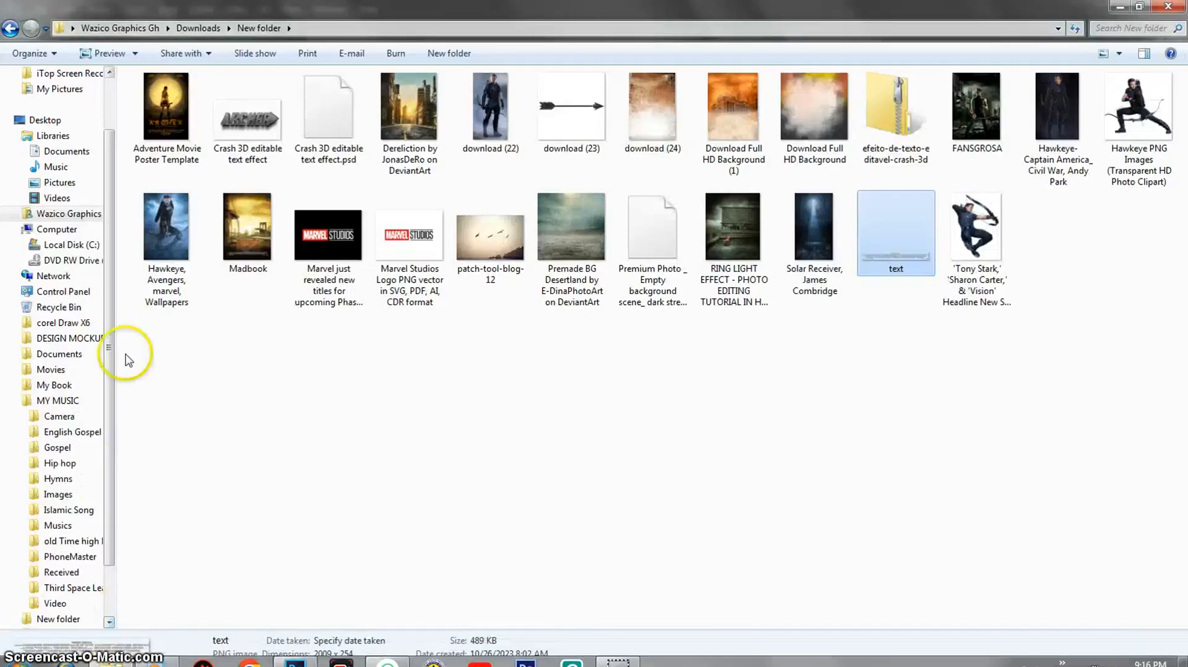
left_click(425, 242)
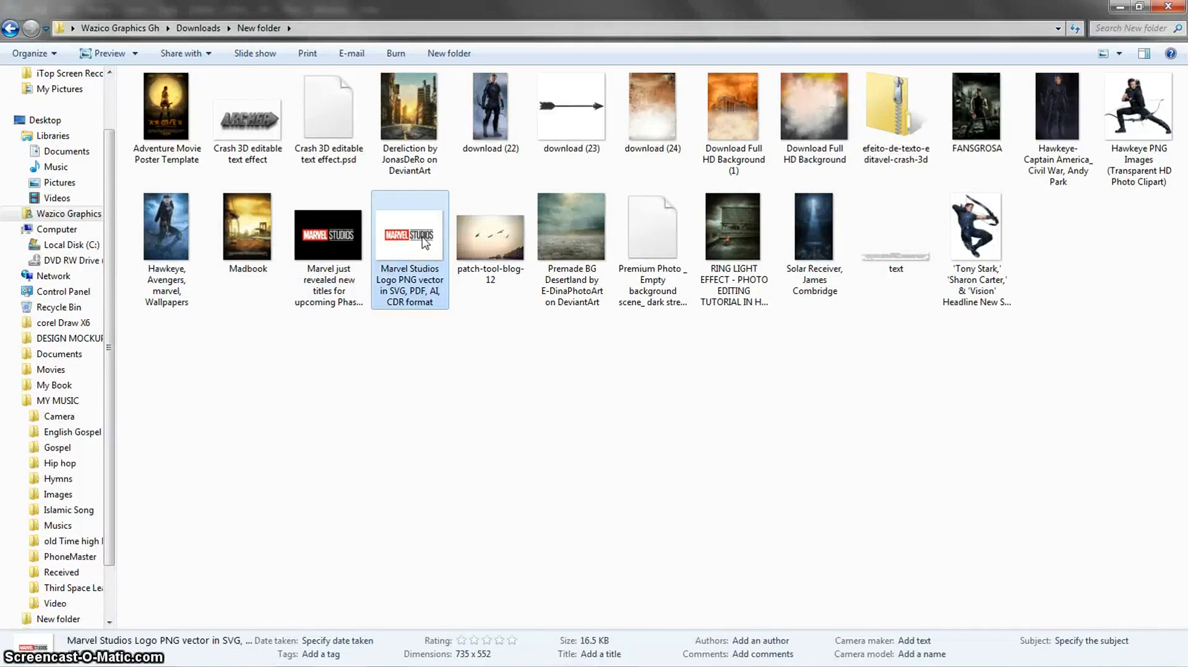
left_click(411, 224)
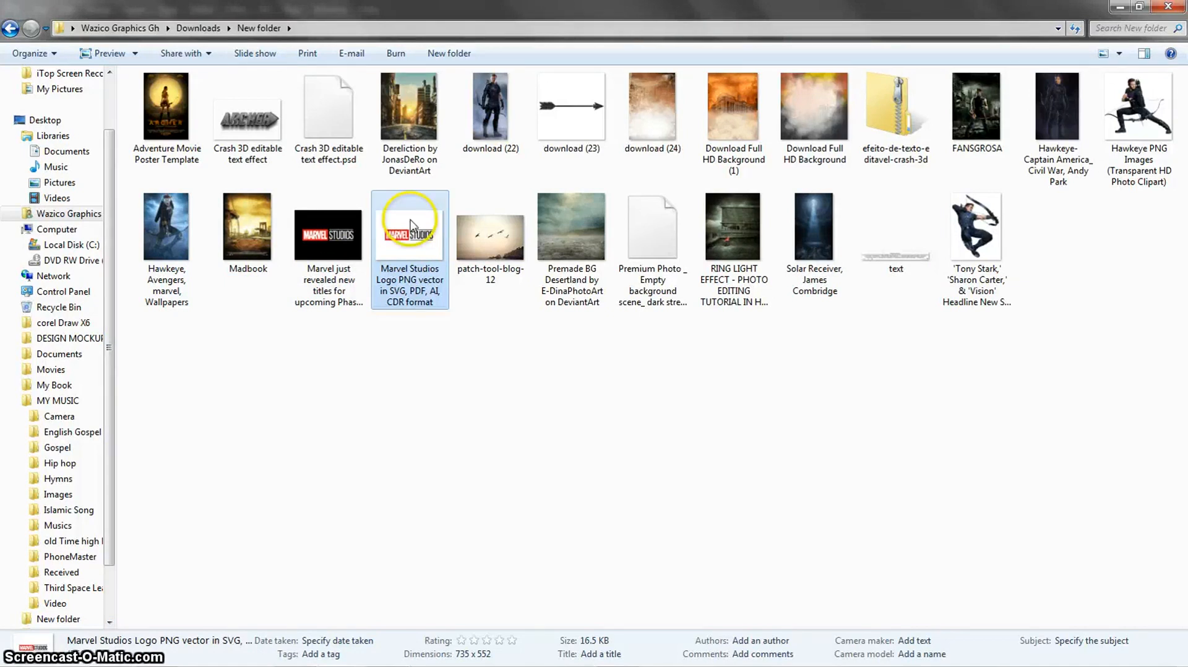
left_click_drag(411, 224, 155, 650)
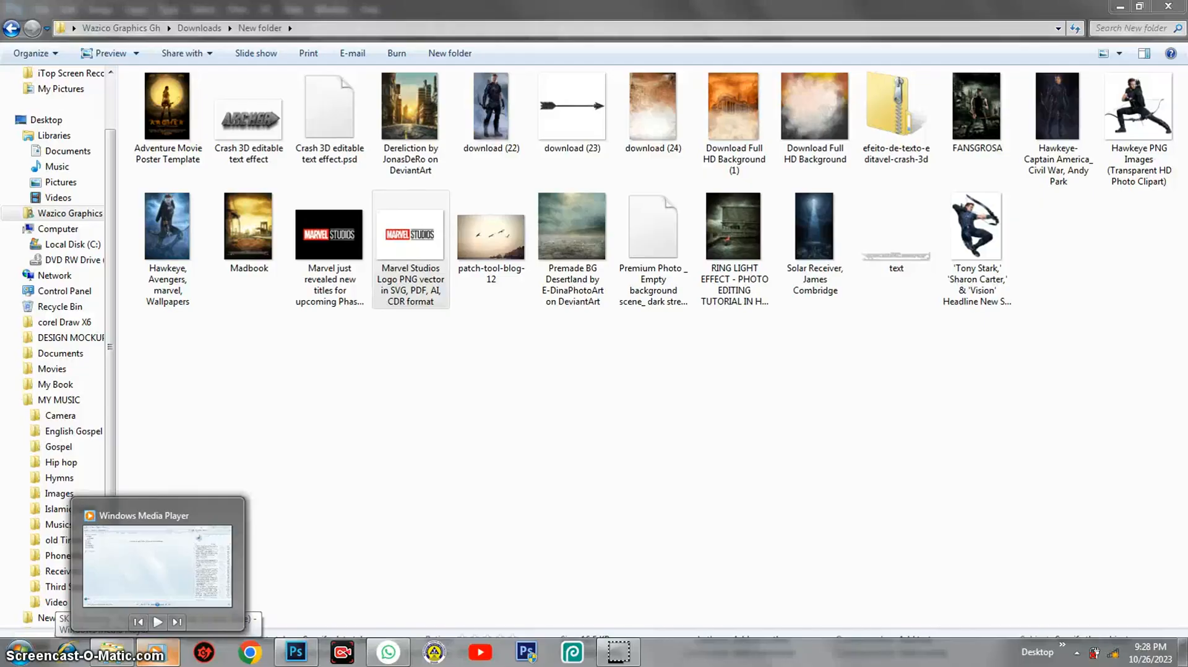
left_click(158, 623)
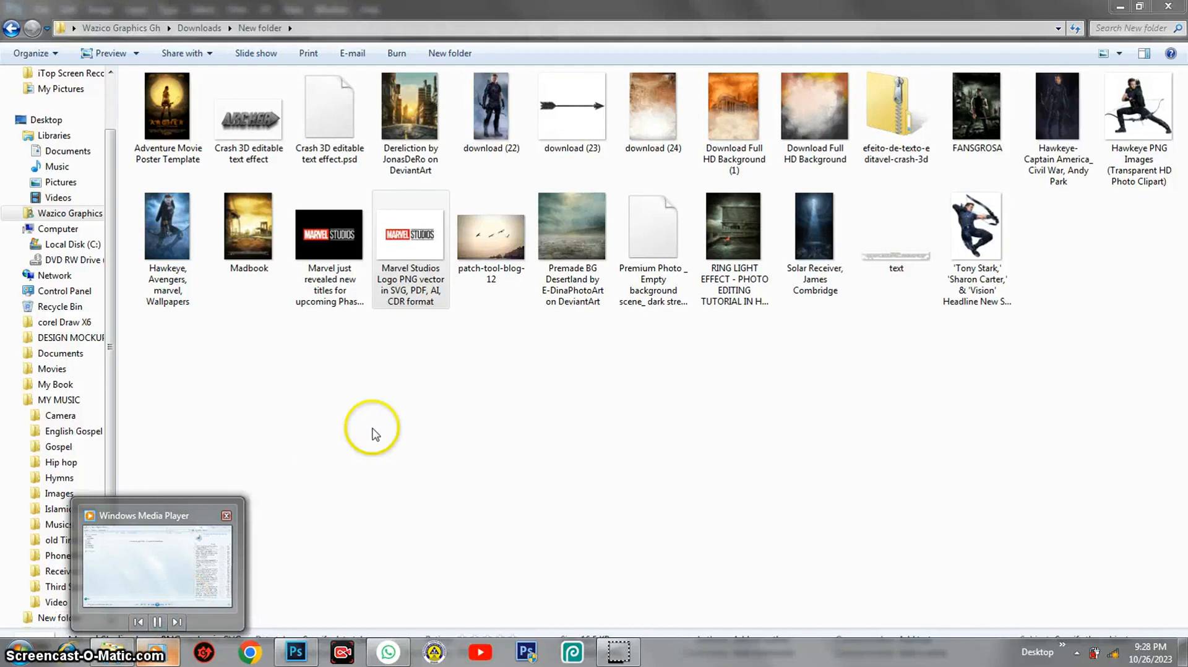
left_click_drag(412, 301, 426, 278)
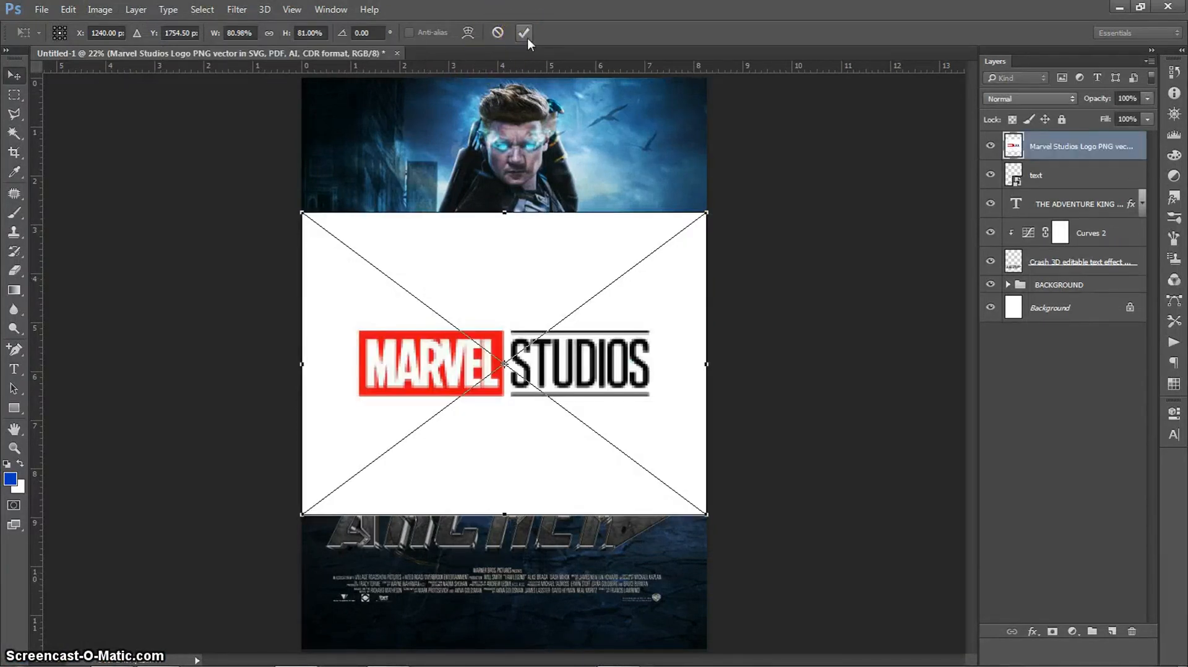
left_click(524, 33)
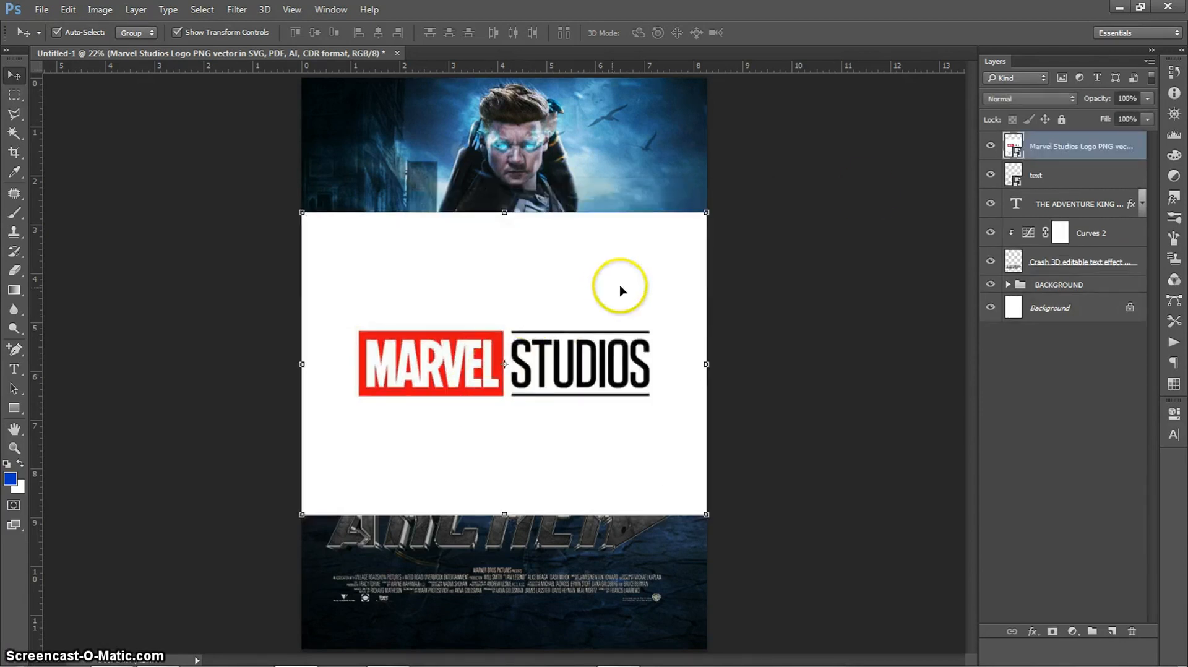
- Open the contents of the Marvel Studios logo smart object and unlock its Background layer
left_click(1018, 154, "ctrl")
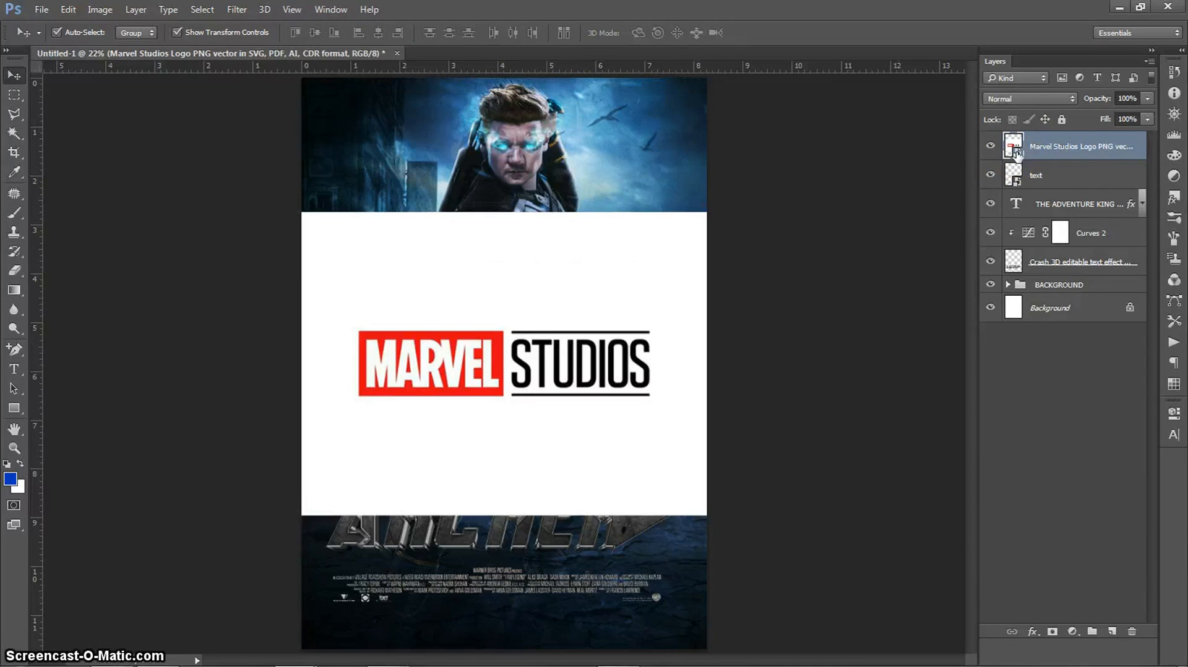
double_click(1055, 147)
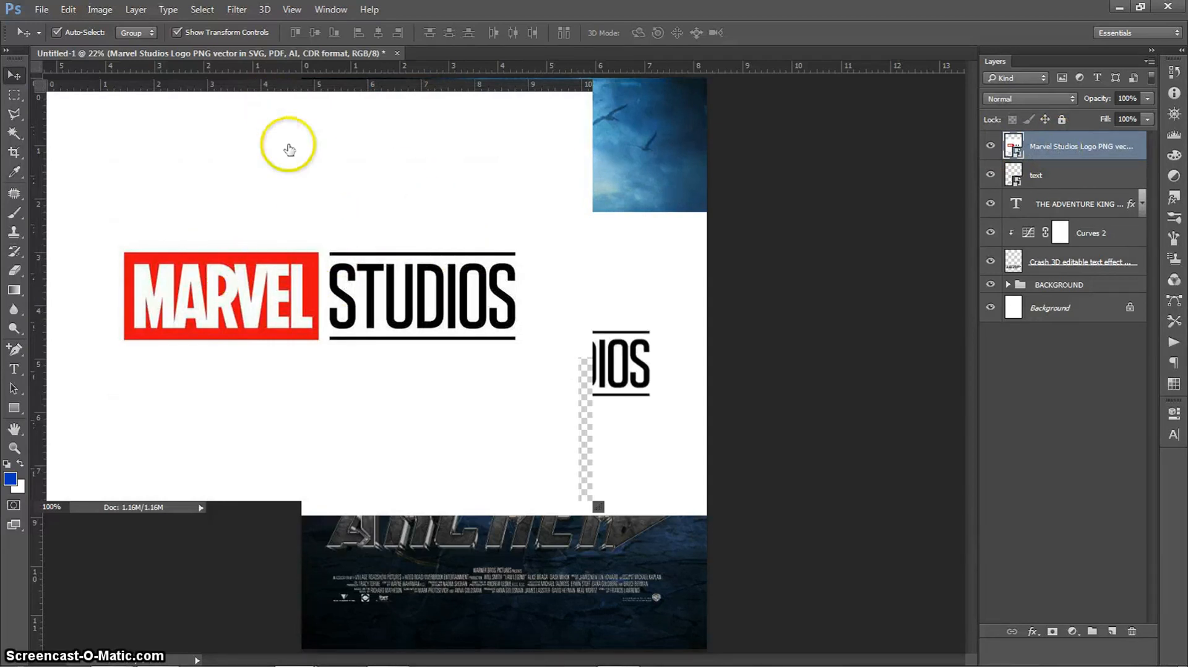
right_click(1058, 143)
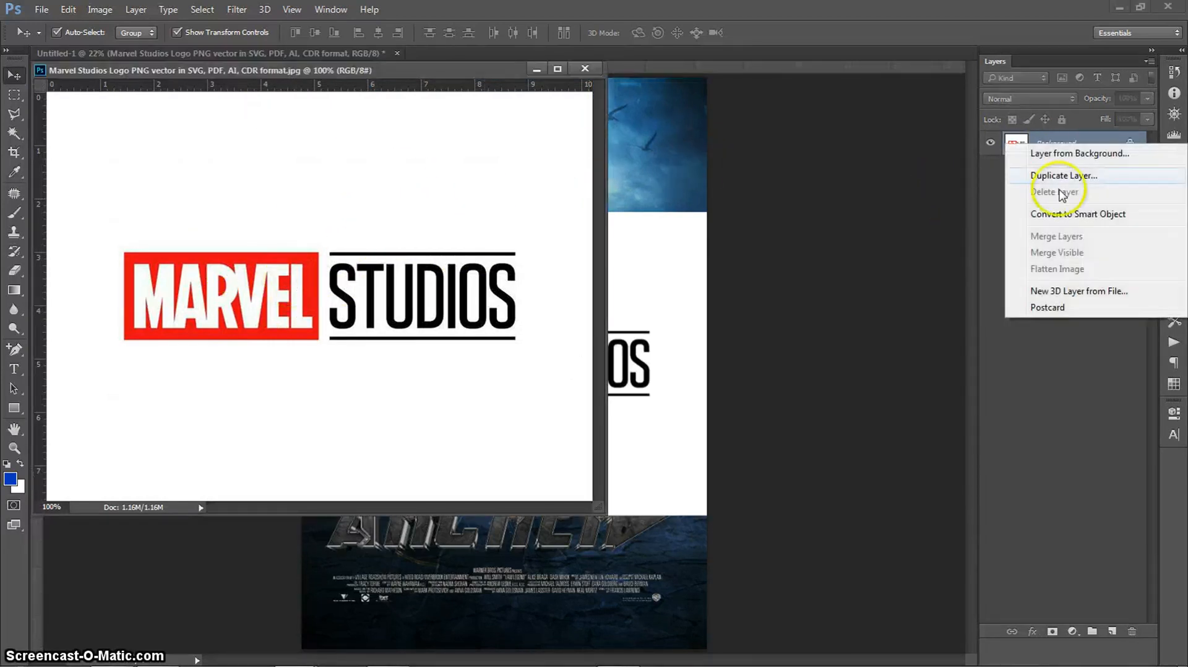
left_click(1065, 138)
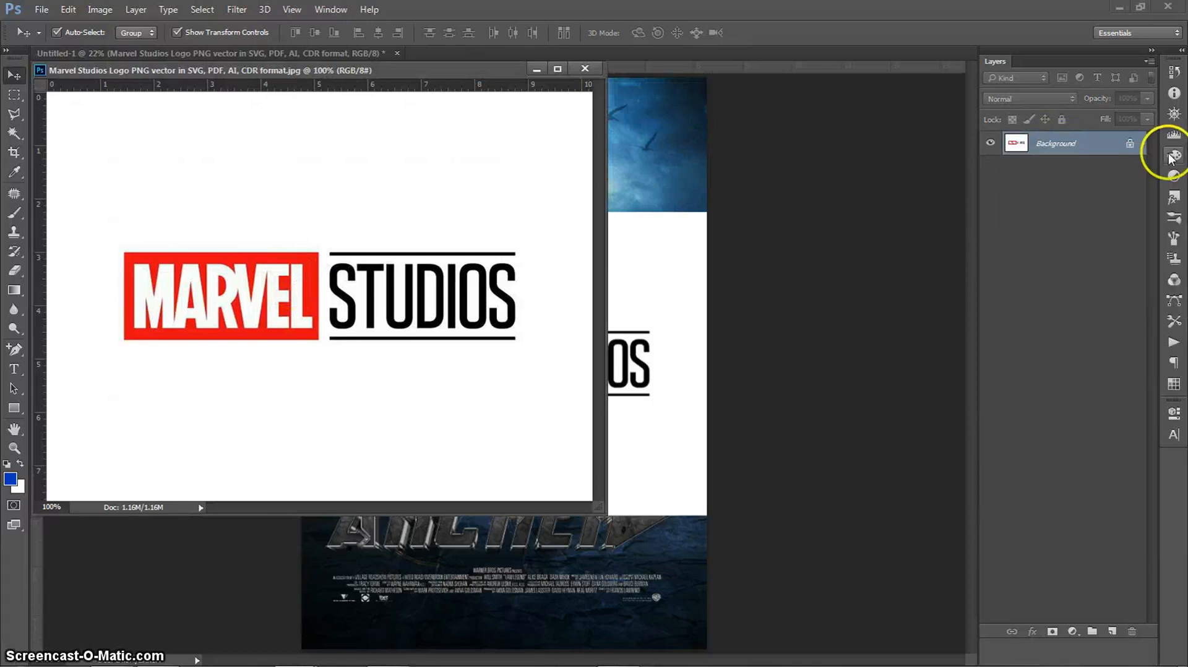
left_click(1130, 144)
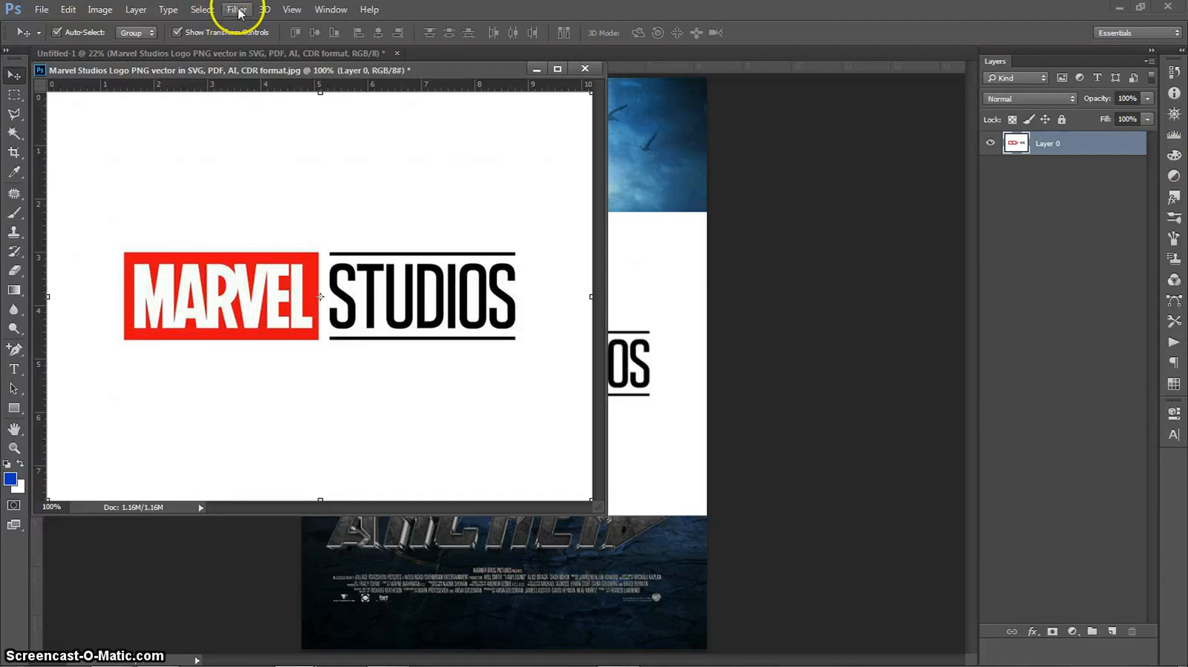
- Select the white areas of the logo image by sampling white with Color Range, delete them and deselect
left_click(203, 10)
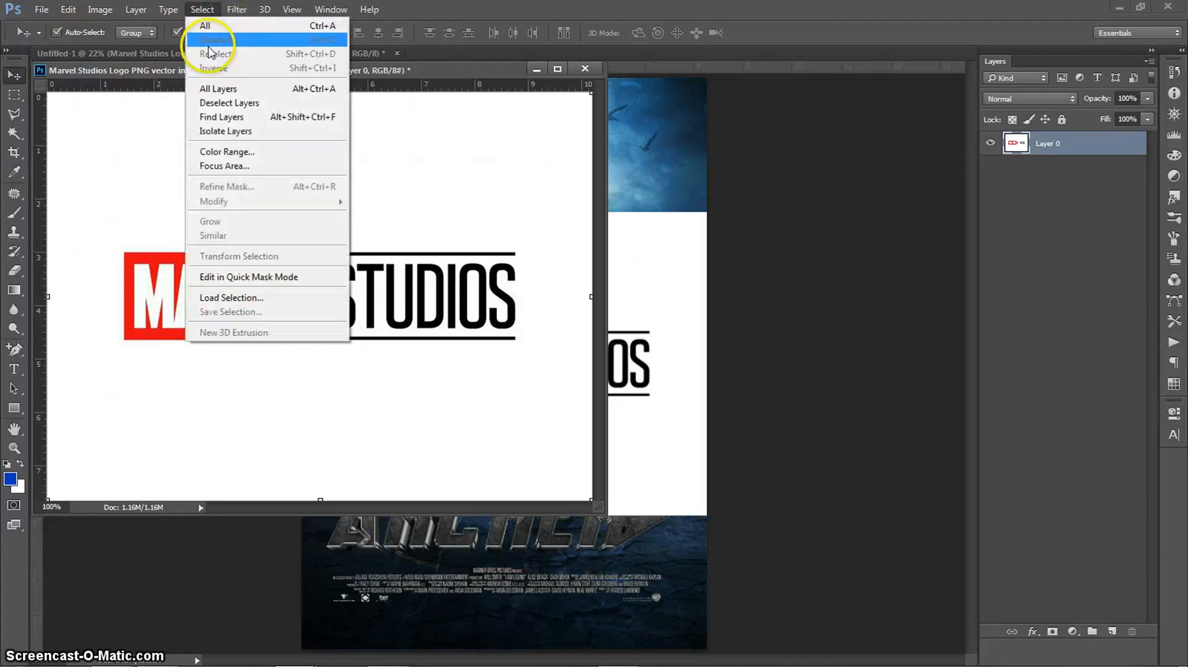
left_click(221, 152)
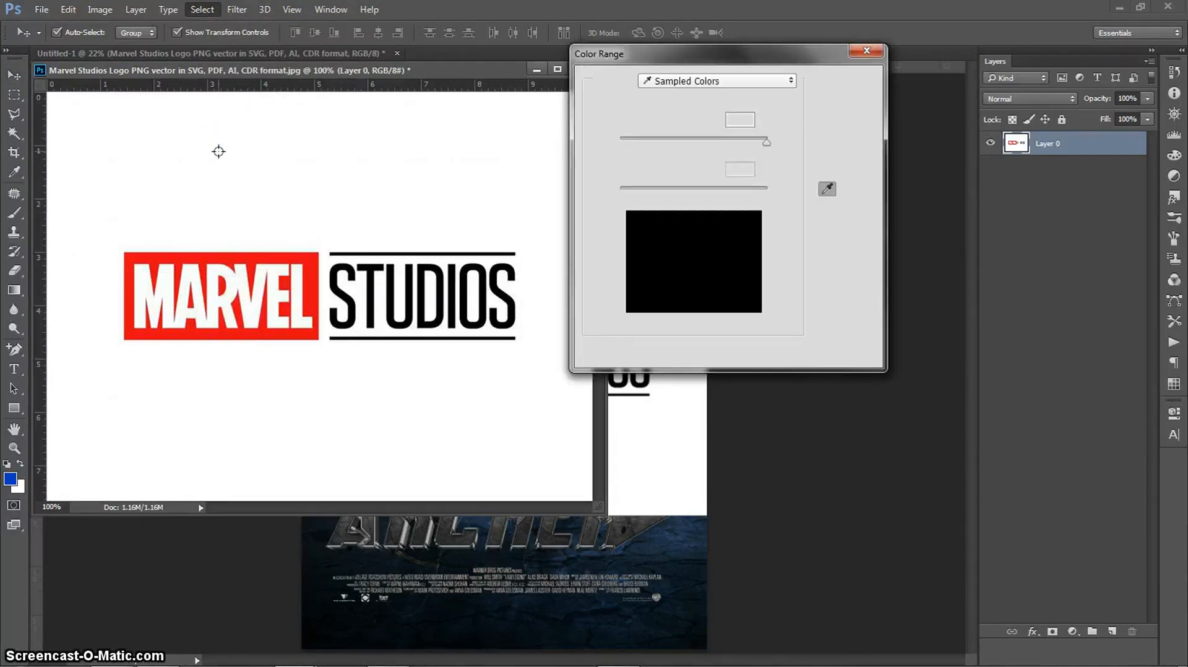
left_click(214, 152)
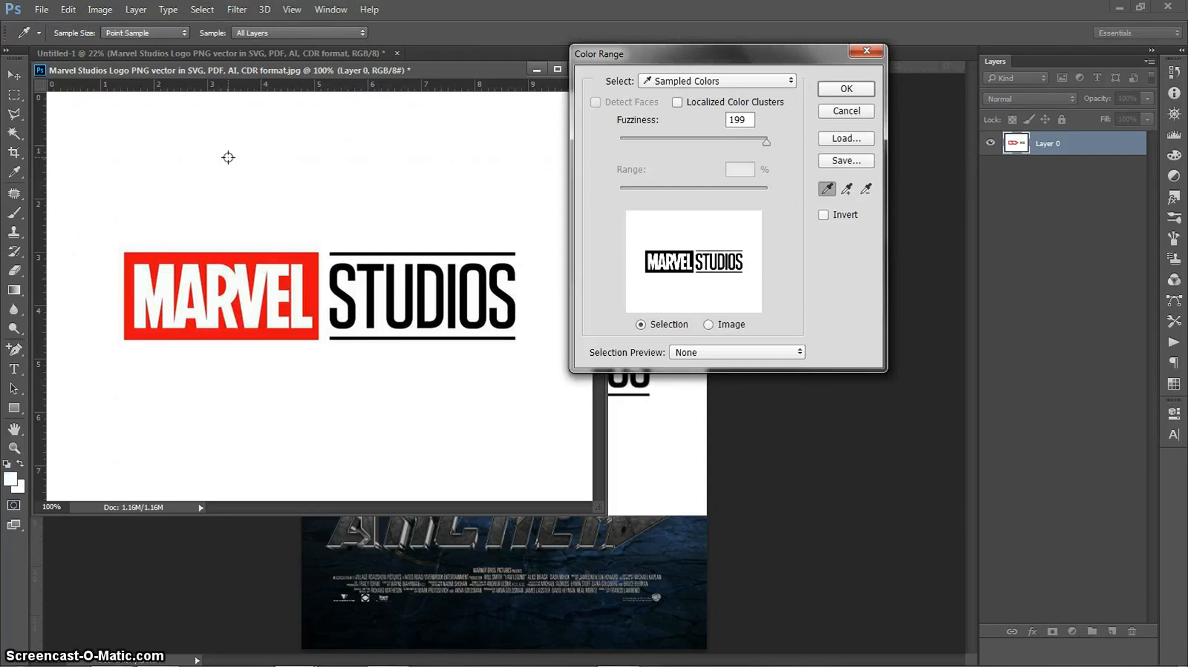
left_click(228, 157)
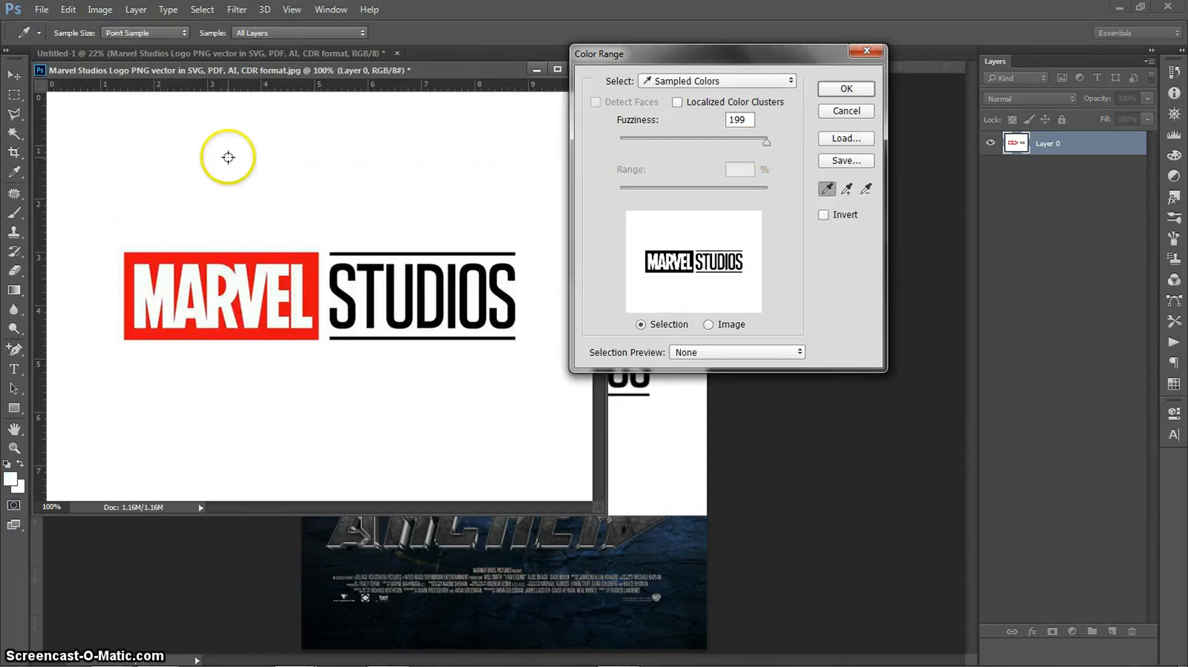
left_click(863, 91)
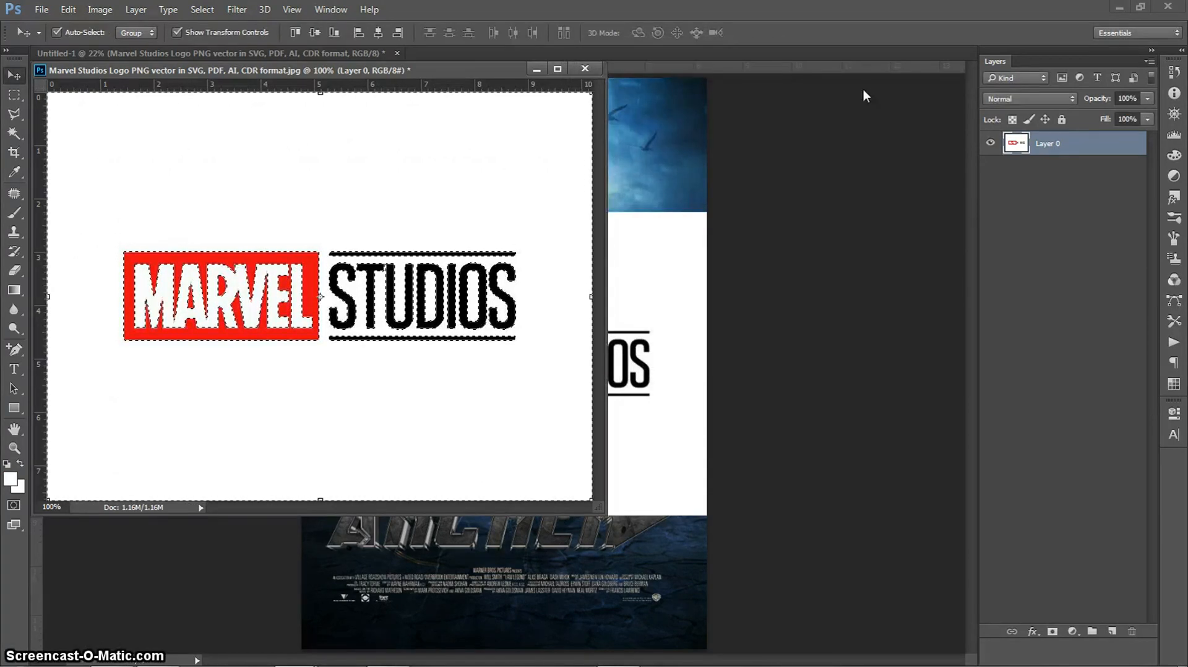
key("Delete")
key("BackSpace")
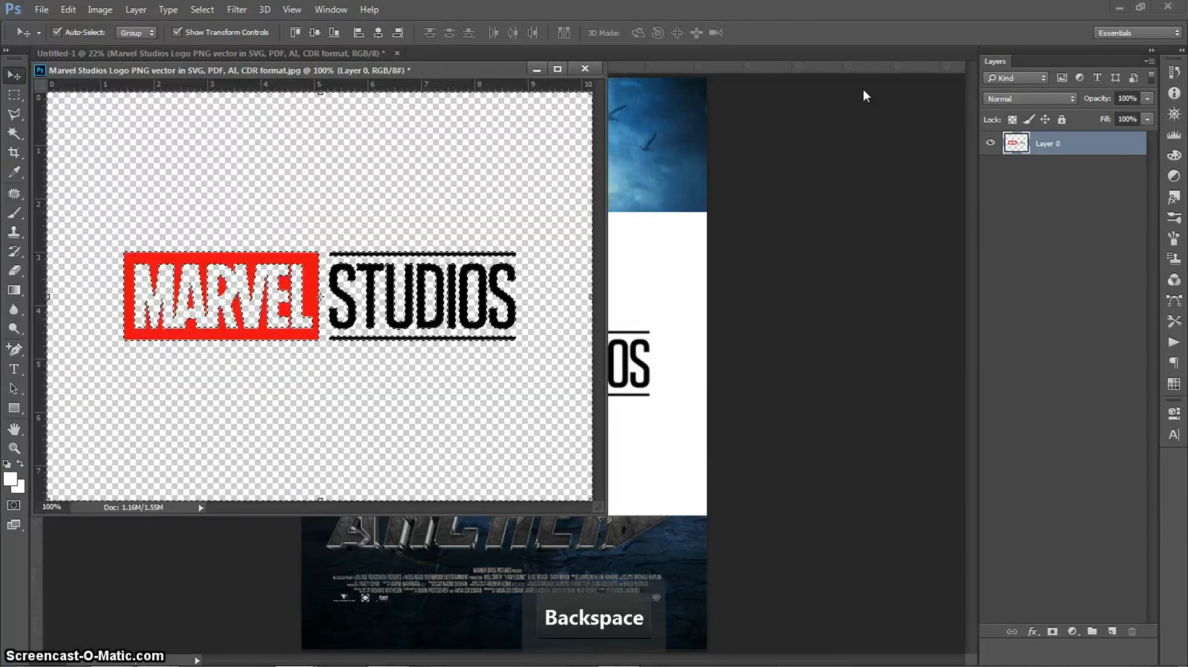
key("ctrl+d")
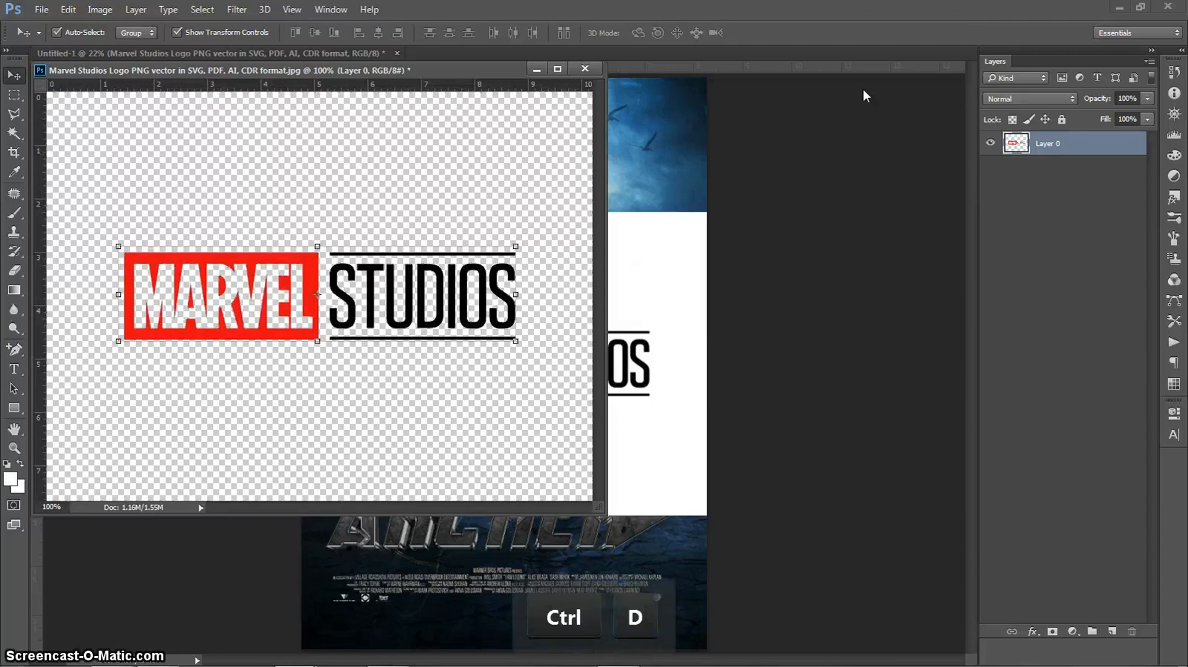
- Try to save the cut-out logo back to its JPG file, and close that document without saving
key("ctrl+s")
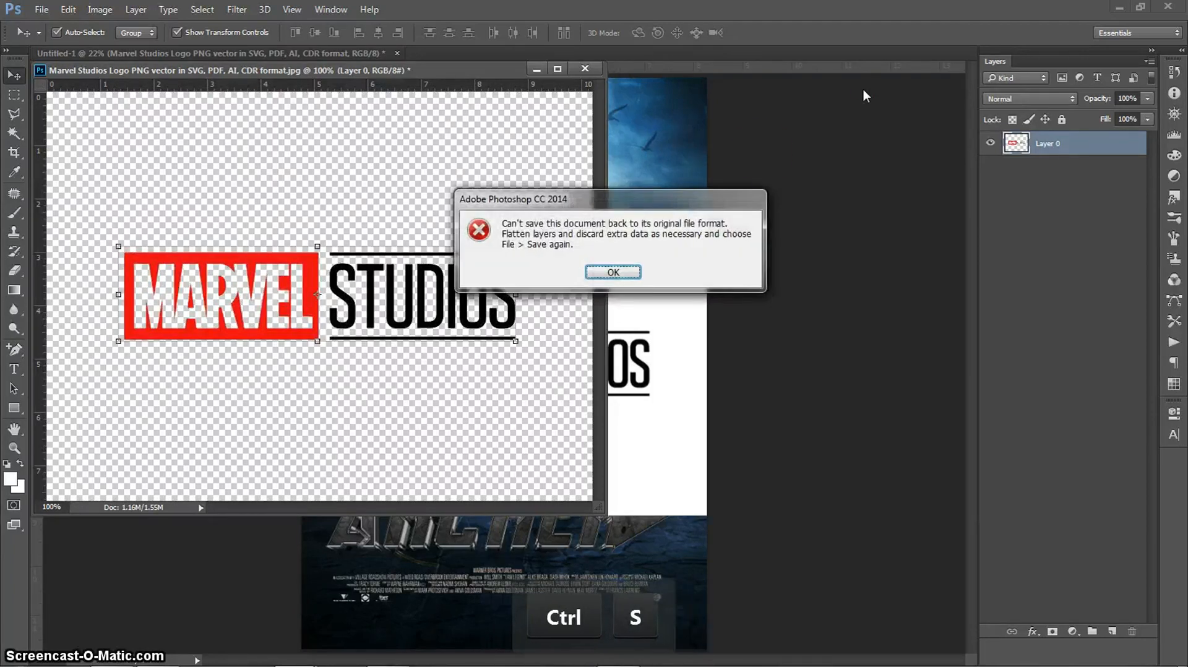
left_click(612, 272)
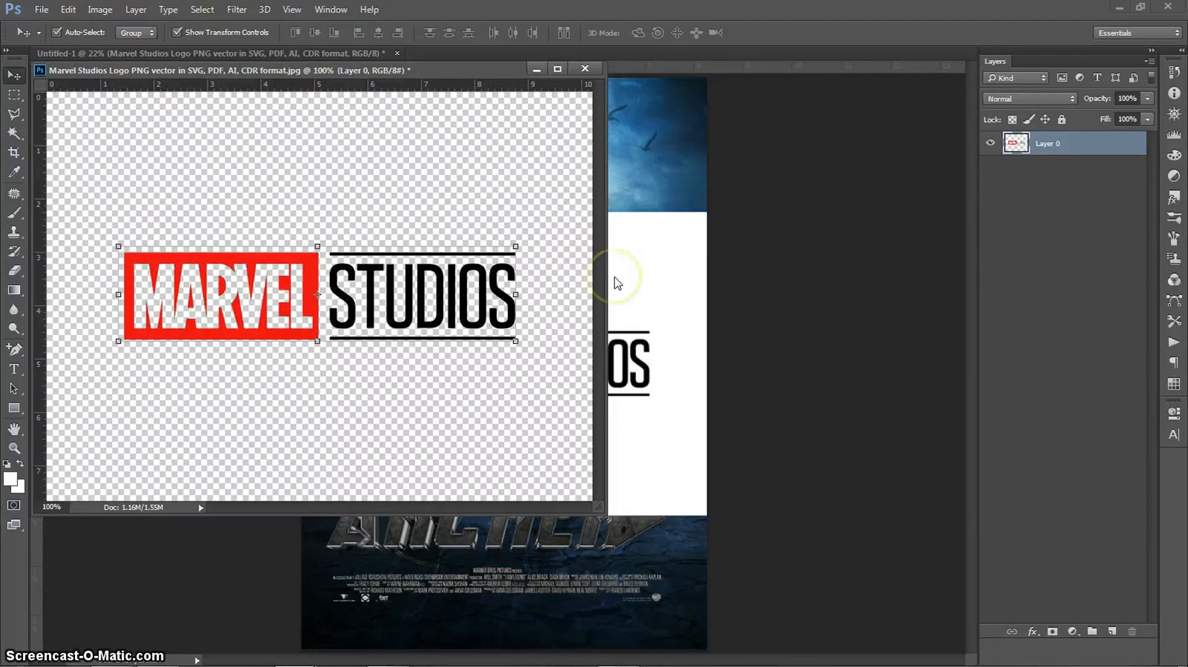
left_click(585, 69)
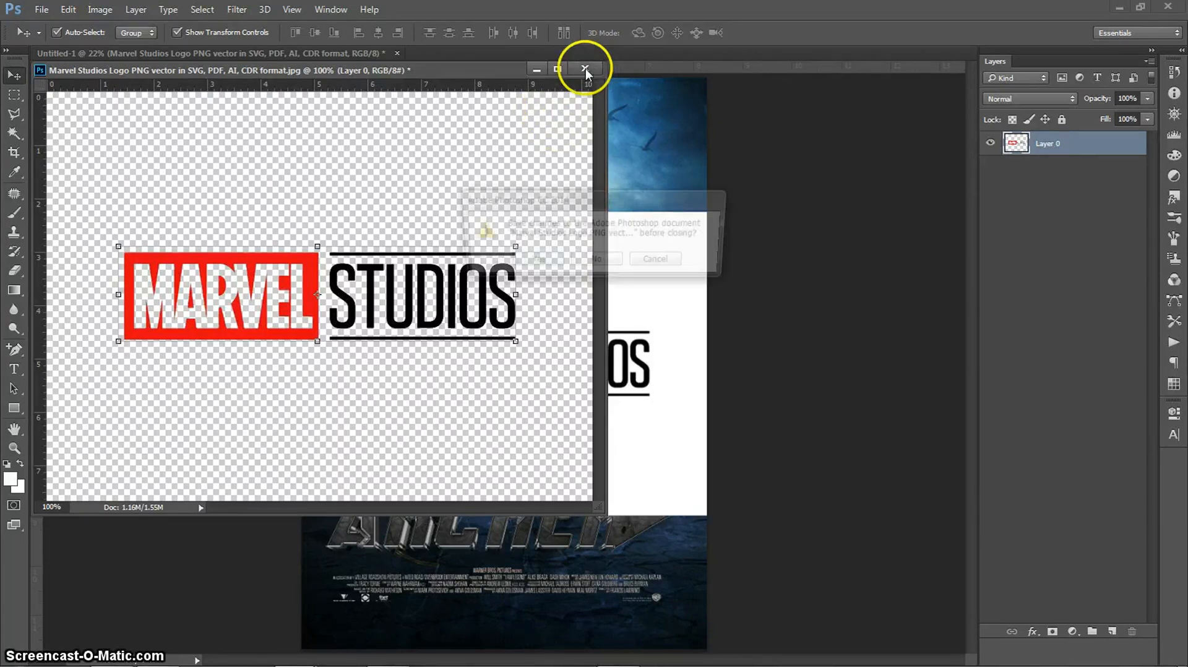
left_click(597, 261)
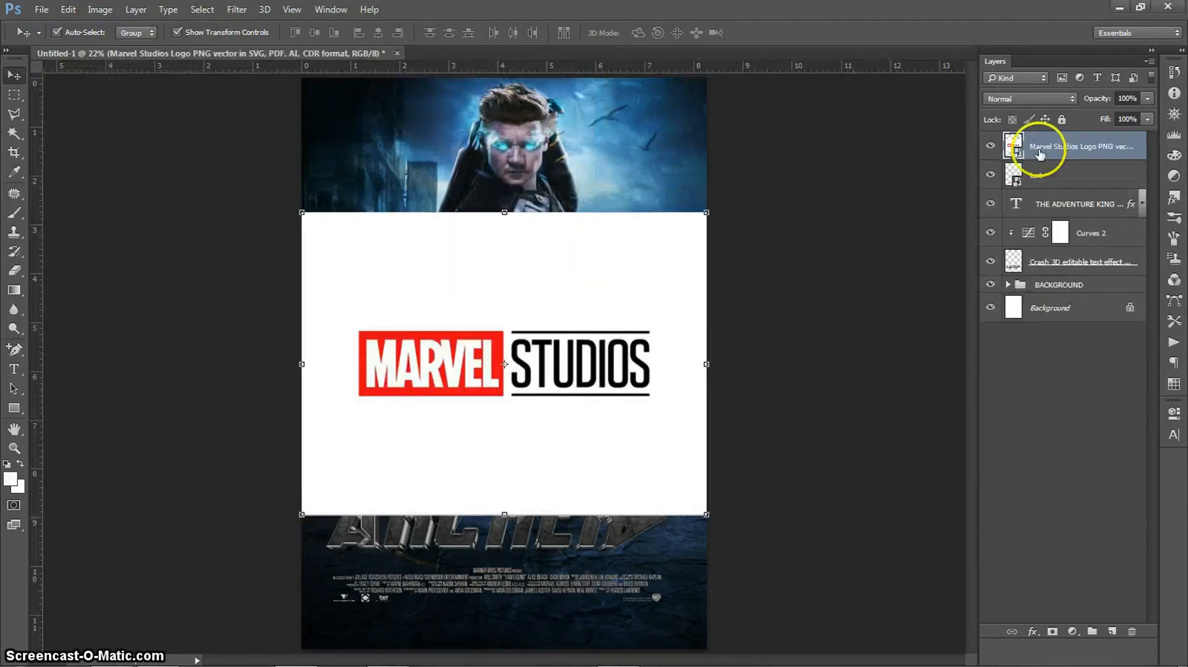
- Rasterize the Marvel Studios logo layer, convert it back to a smart object and open its contents
right_click(1045, 146)
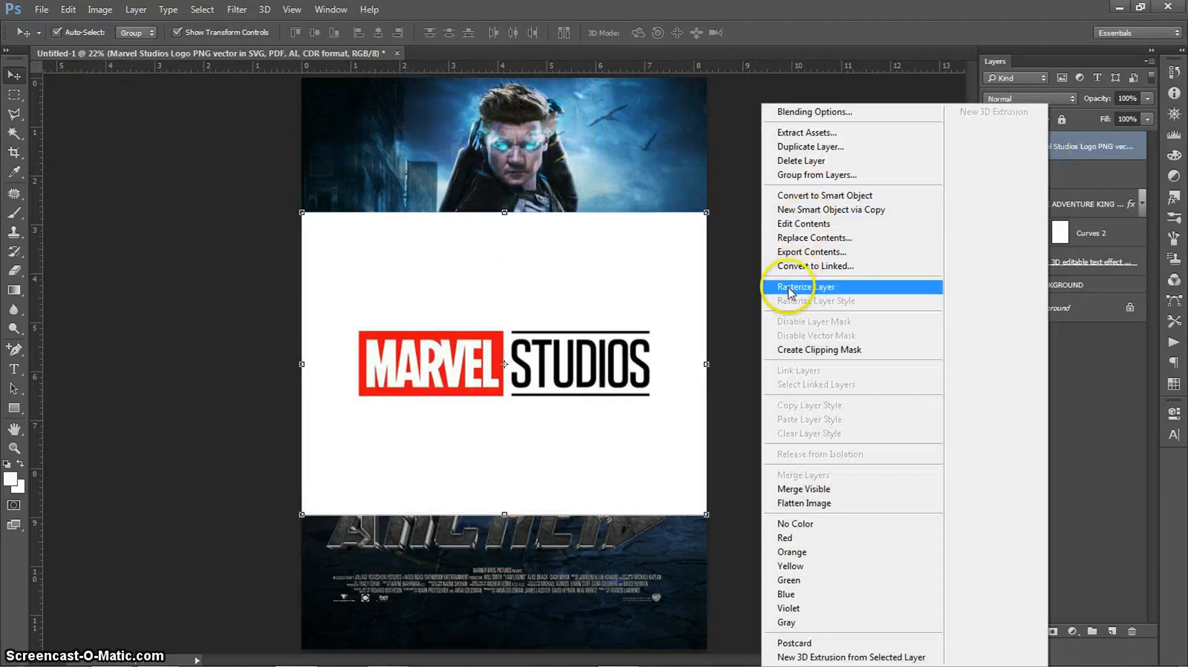
left_click(789, 287)
right_click(1027, 150)
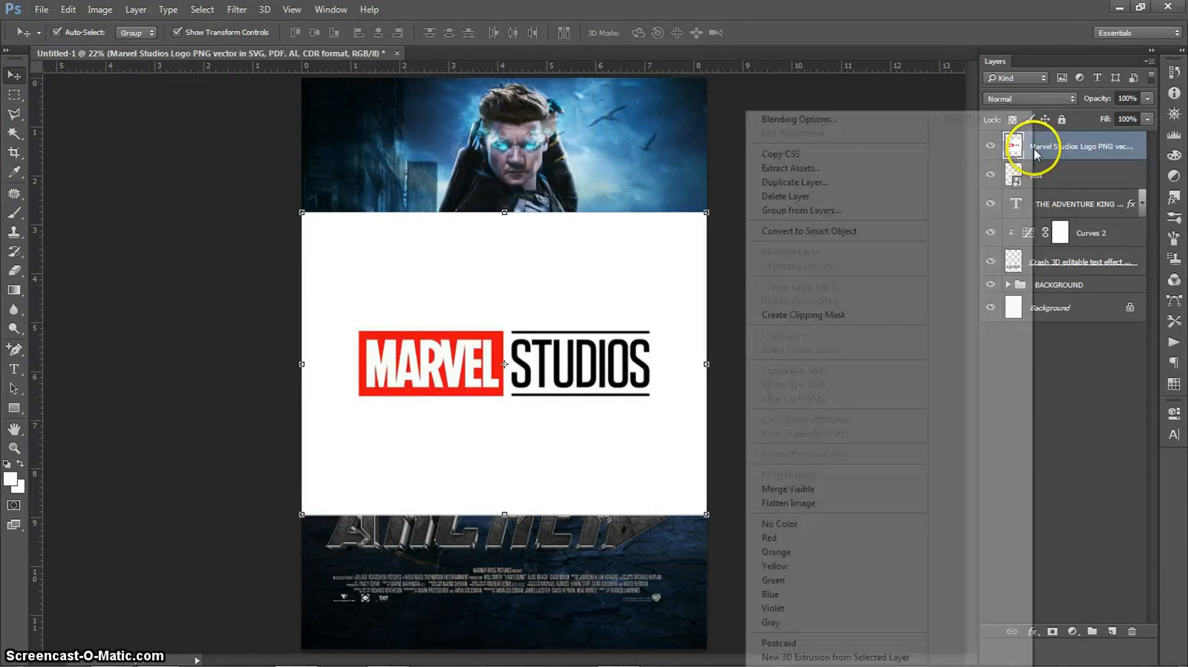
left_click(849, 231)
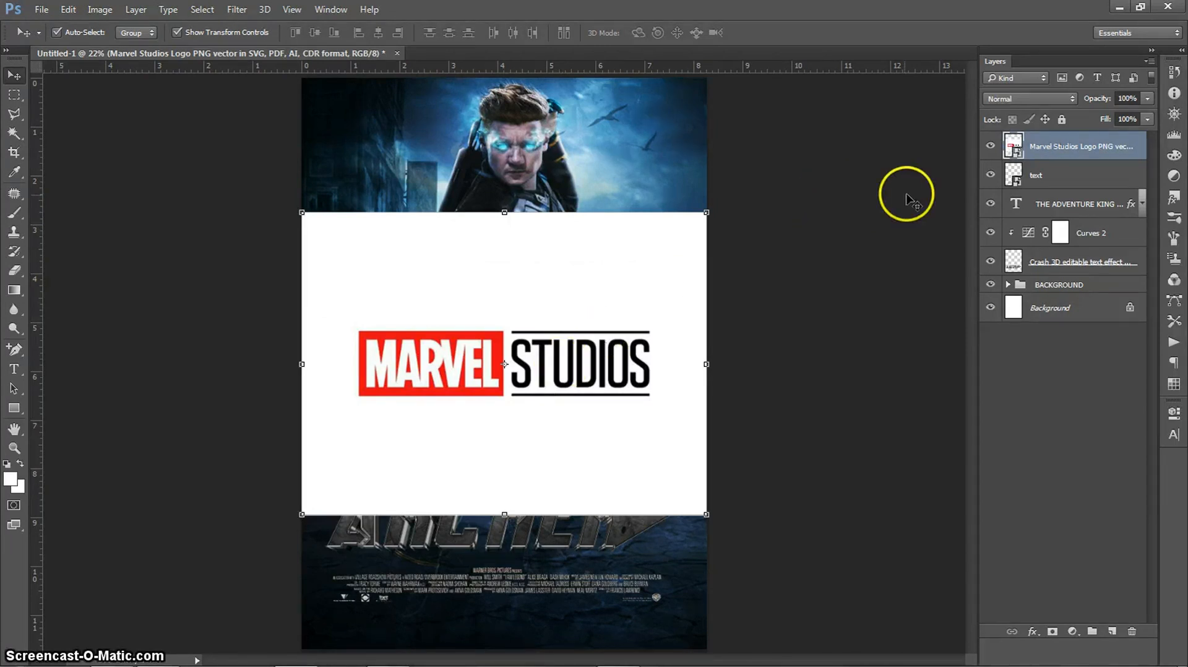
double_click(1013, 149)
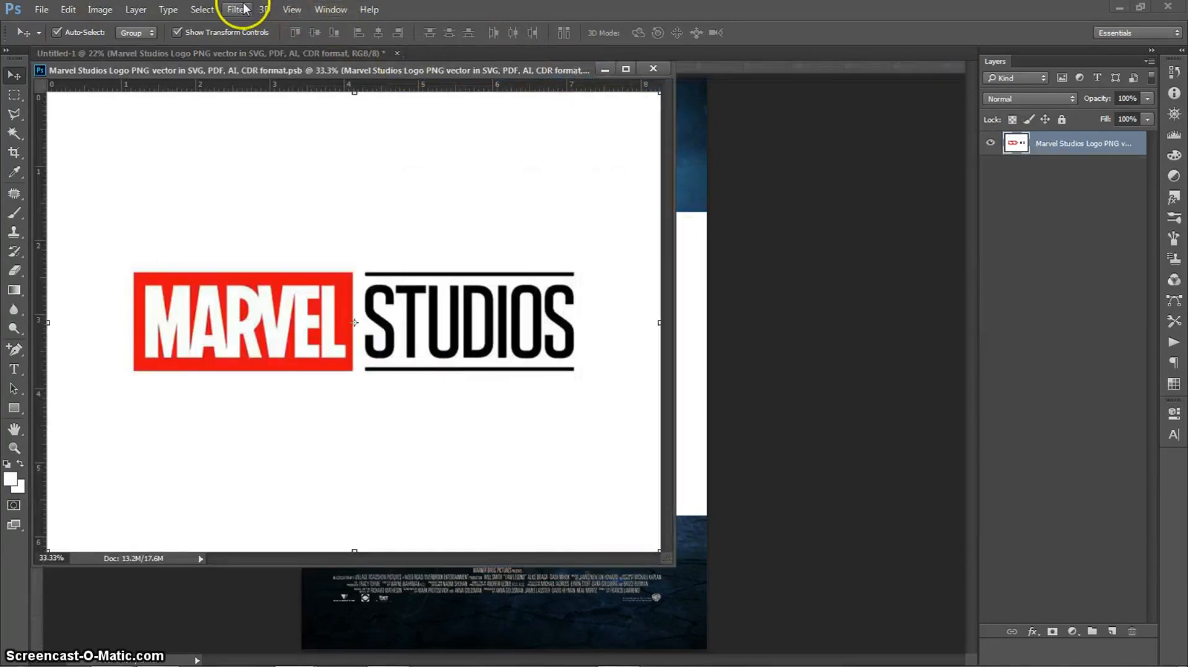
- Delete the logo's white areas using a Color Range selection, then deselect, save and close the smart object's contents
left_click(208, 11)
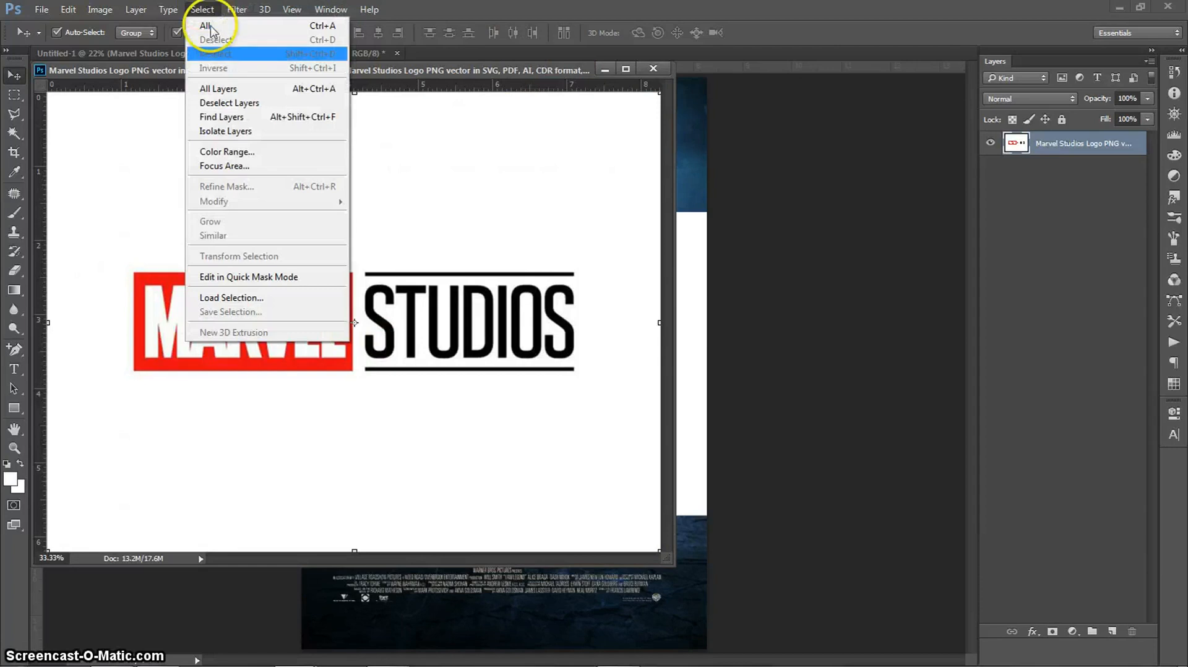
left_click(227, 153)
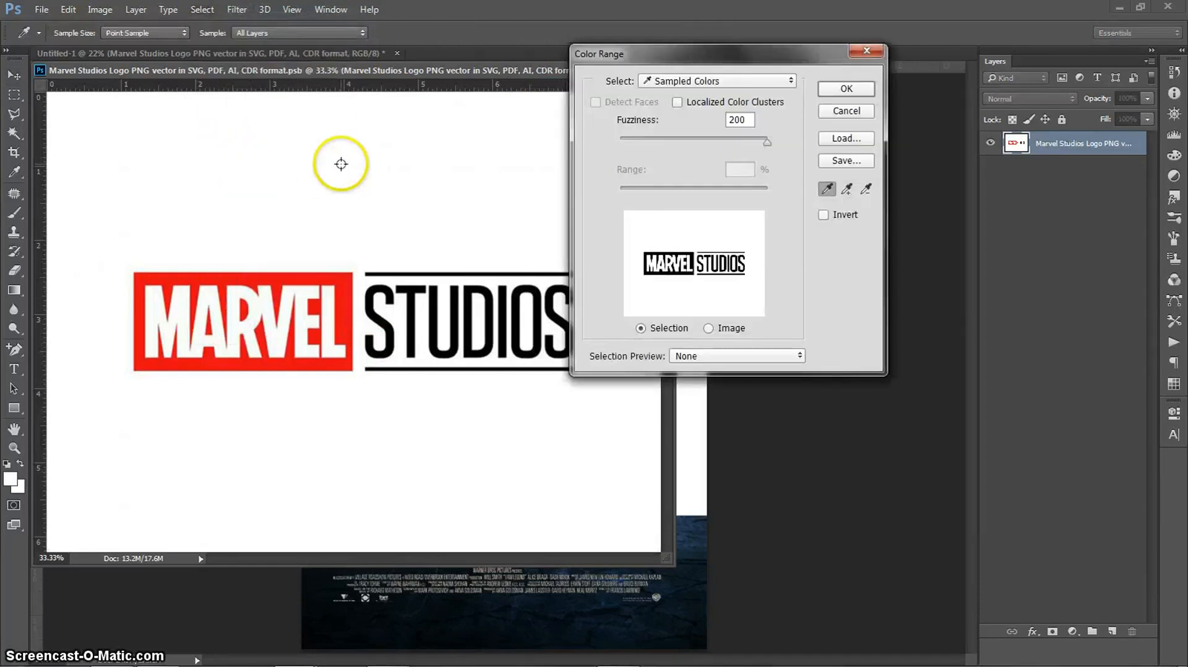
left_click(845, 88)
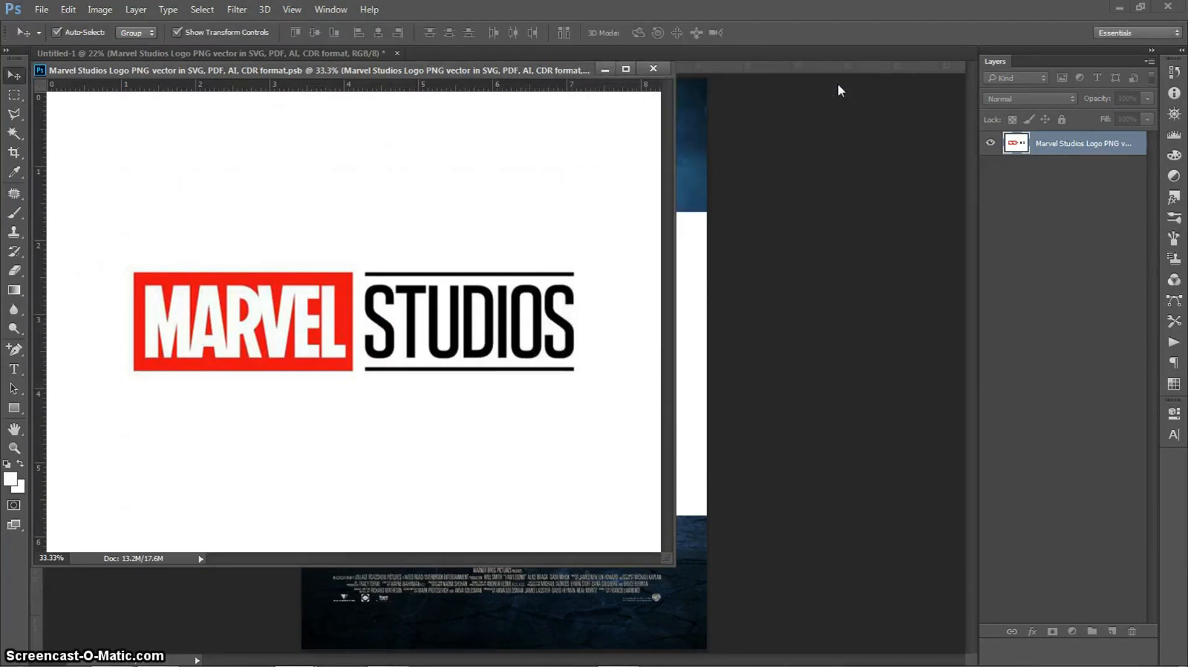
key("BackSpace")
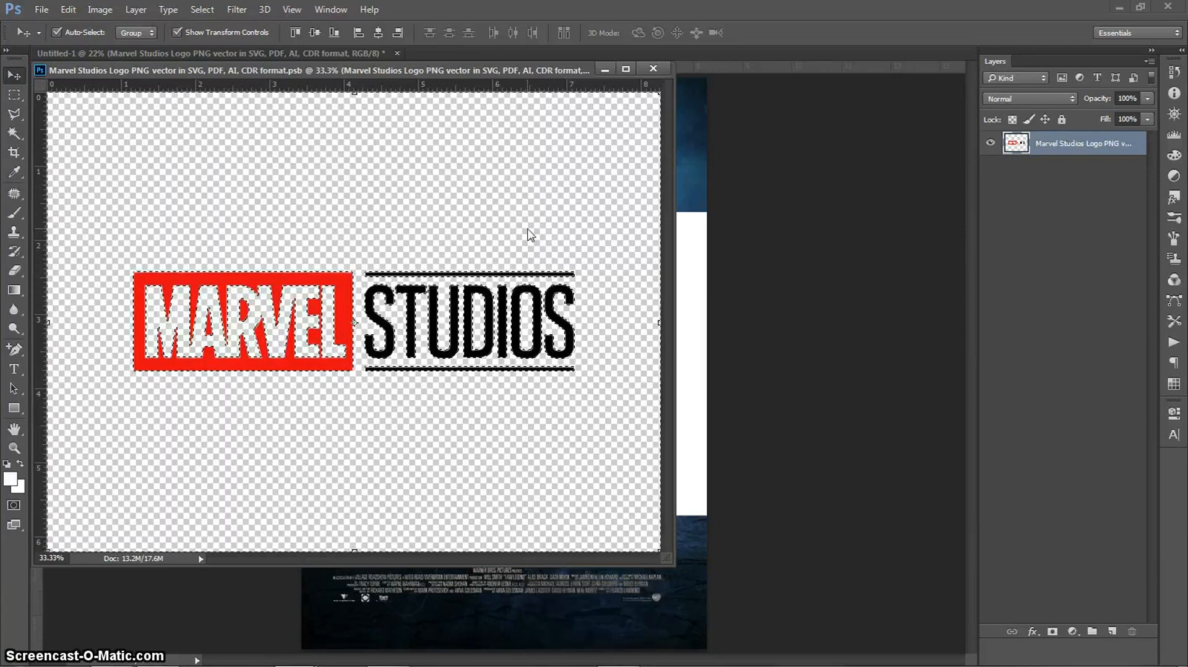
key("ctrl+d")
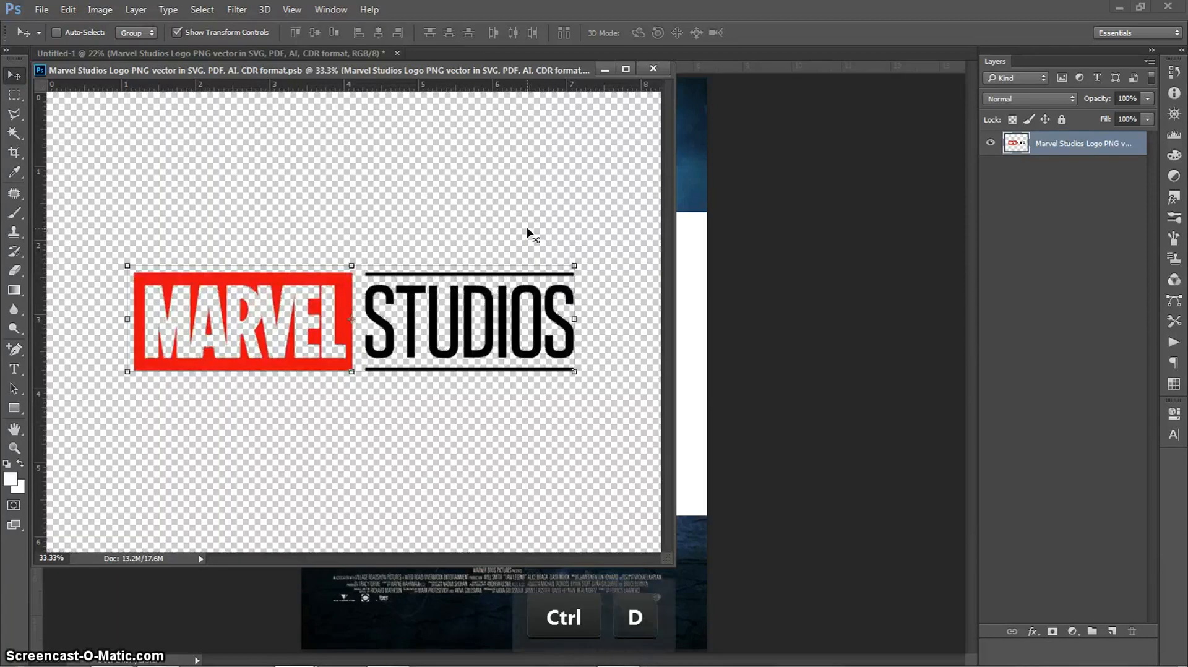
key("ctrl+s")
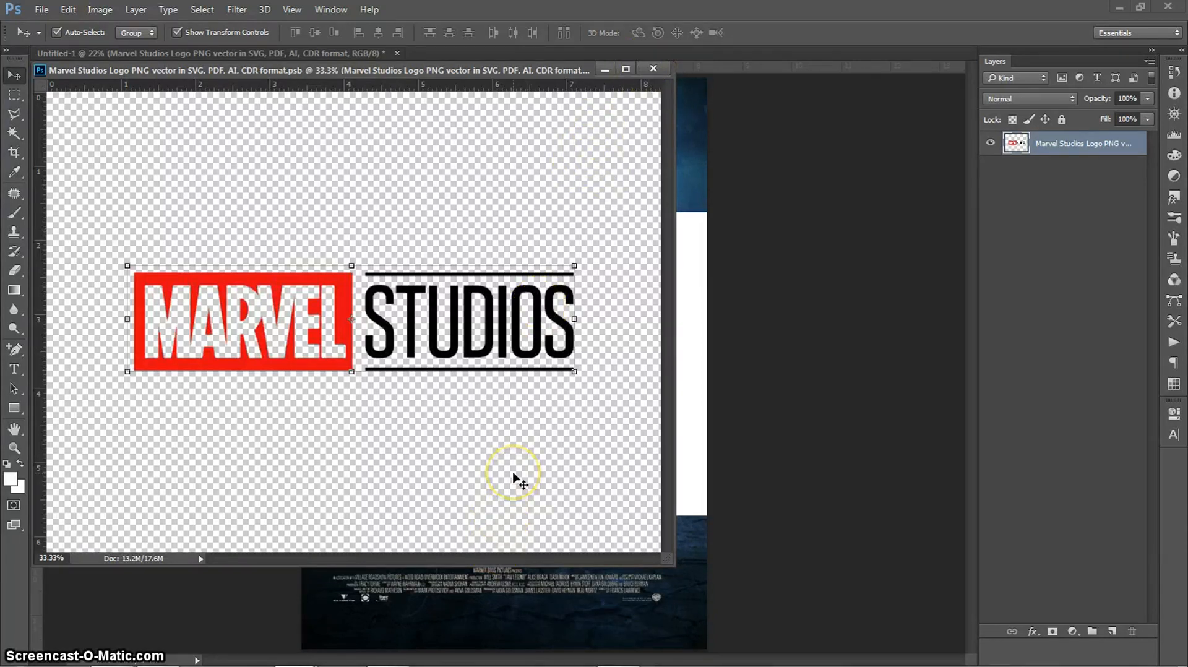
left_click(654, 69)
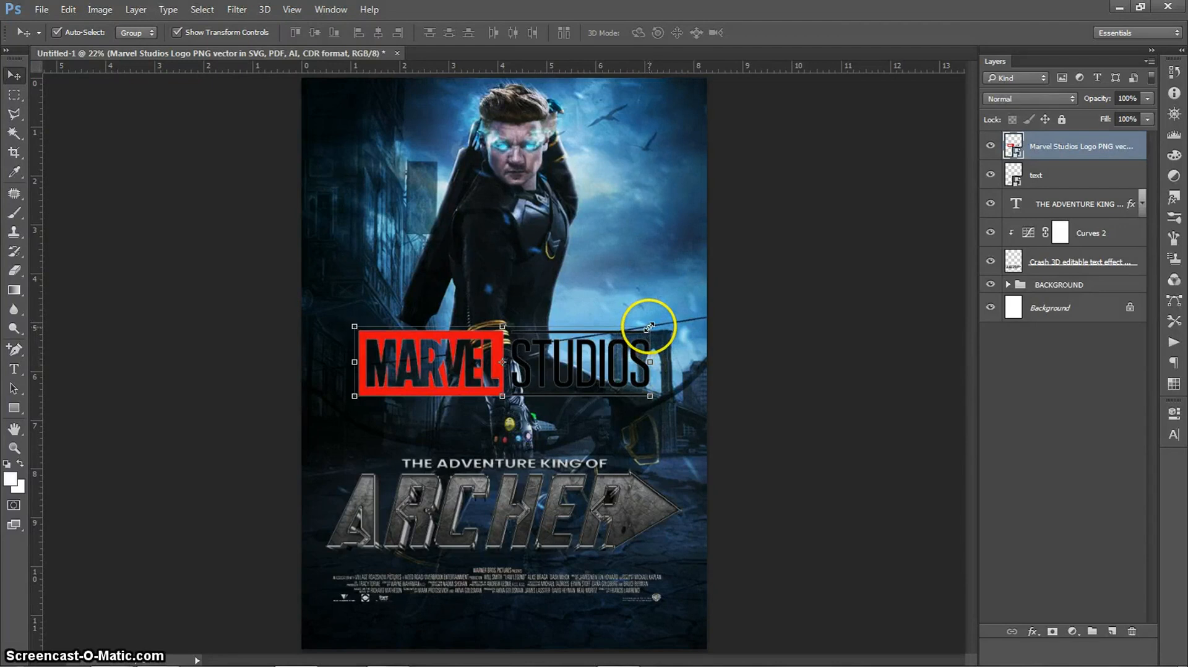
- Scale the Marvel Studios logo proportionally to about 33.5% and place it centred below the credits block
key("ctrl+t")
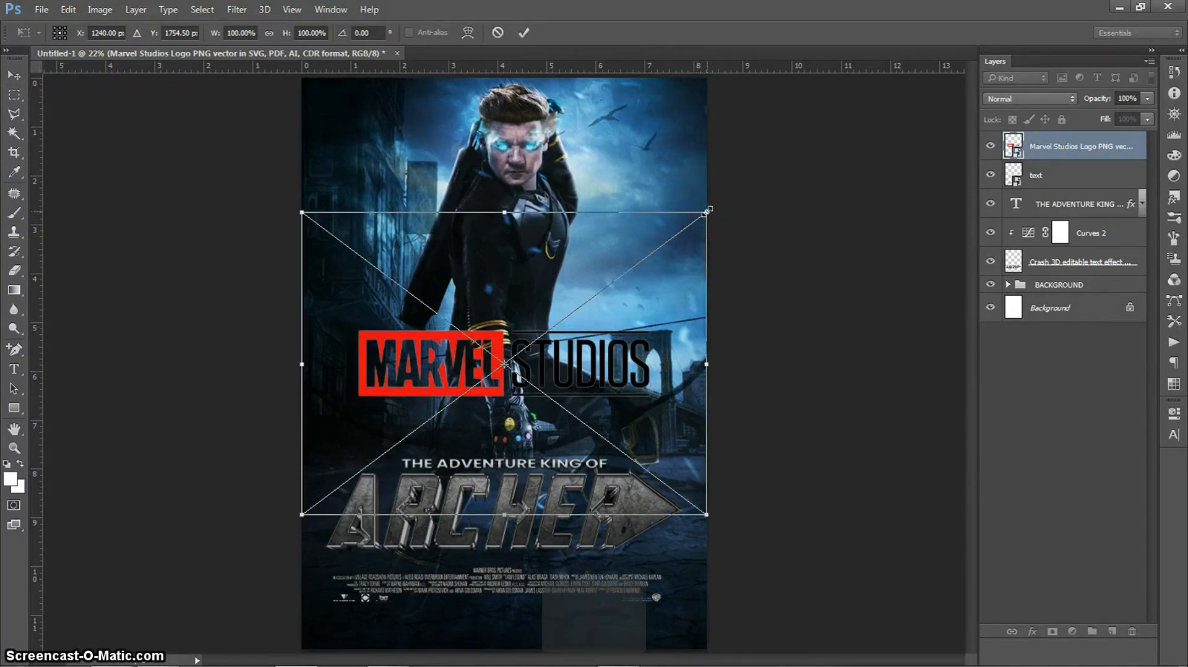
left_click_drag(707, 211, 575, 315)
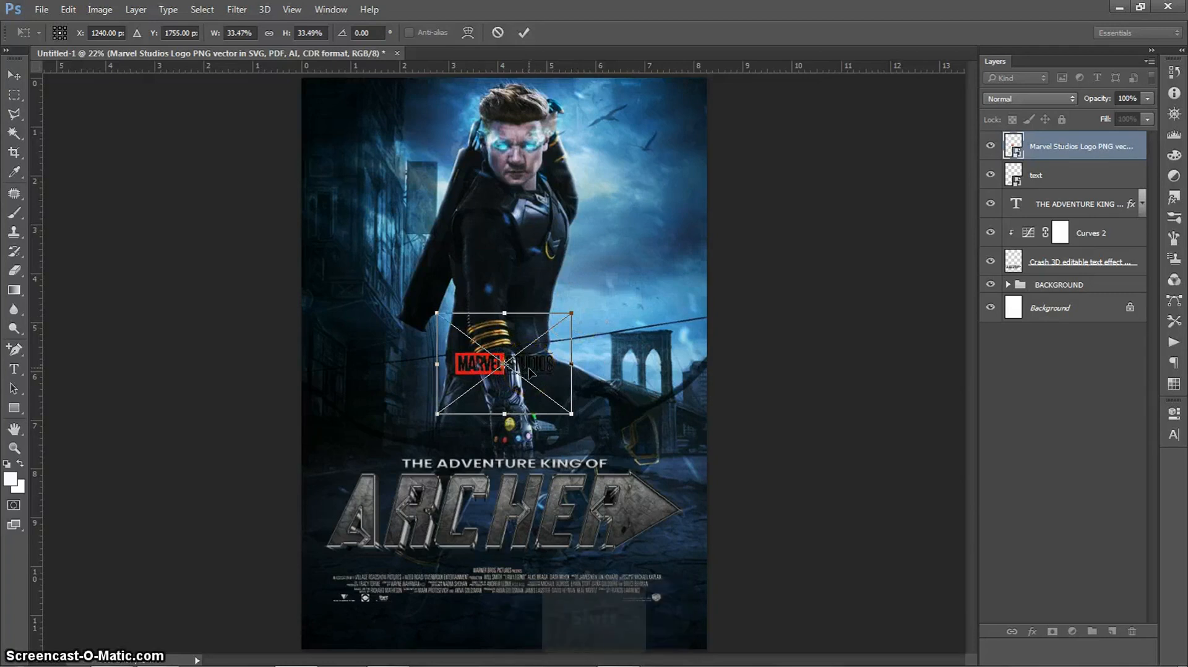
left_click_drag(529, 372, 531, 626)
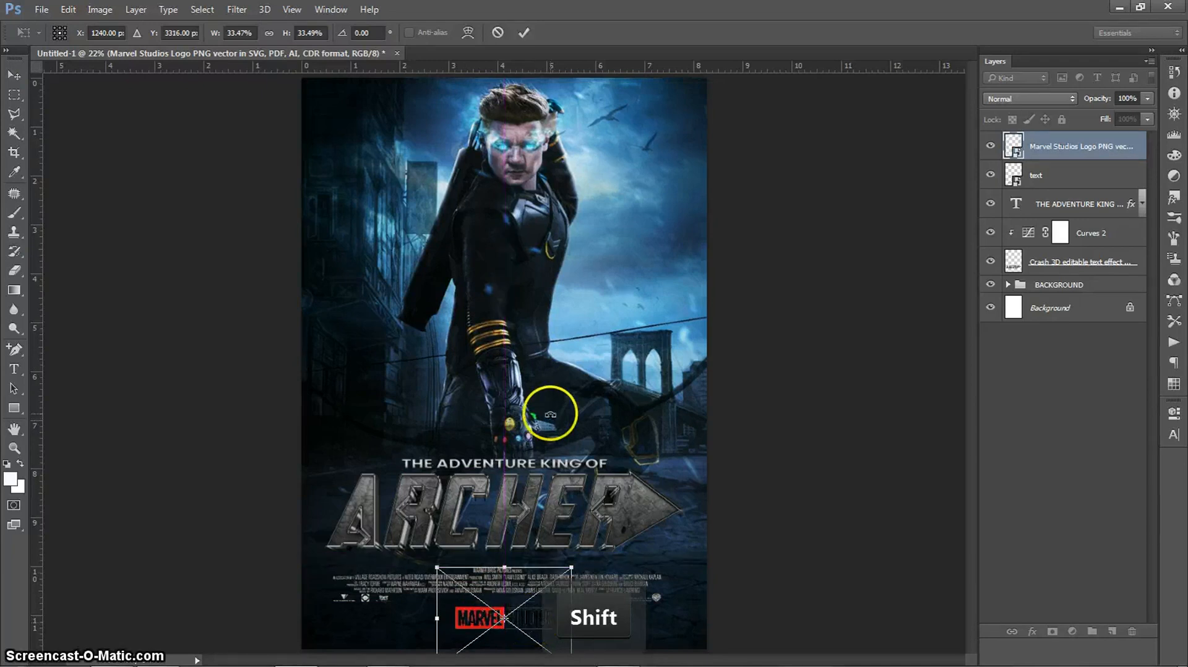
left_click(525, 28)
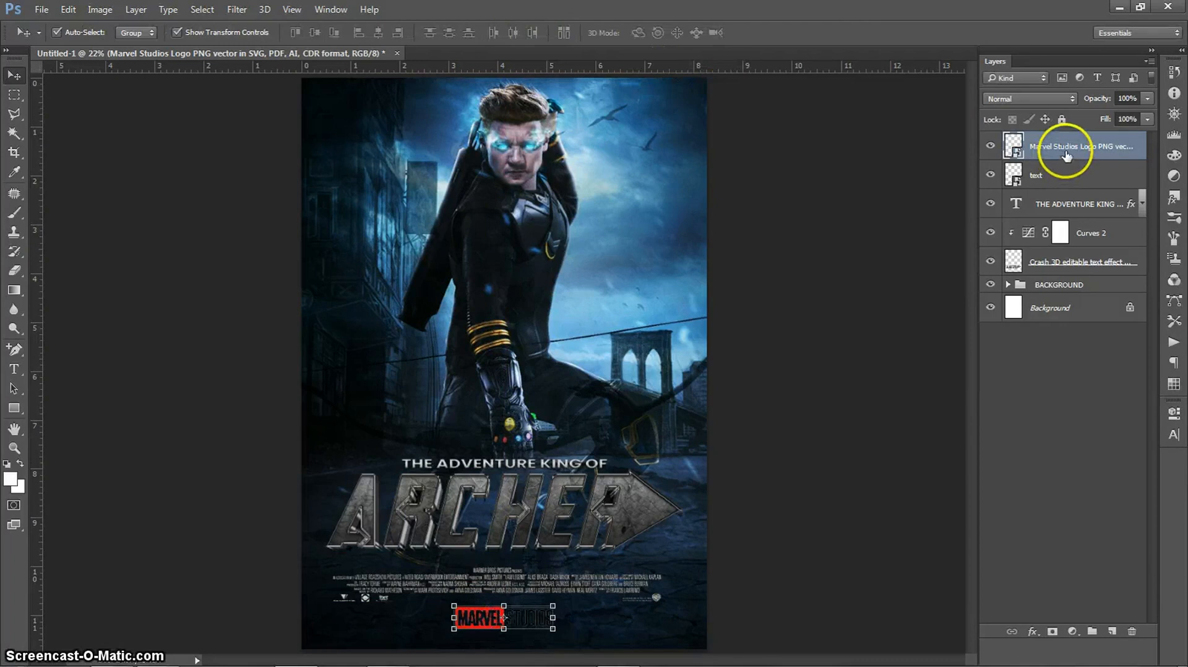
- Copy the layer effects of the "THE ADVENTURE KING OF" text to the Marvel Studios logo, collapse both effects lists and deselect the layers
left_click(1141, 203)
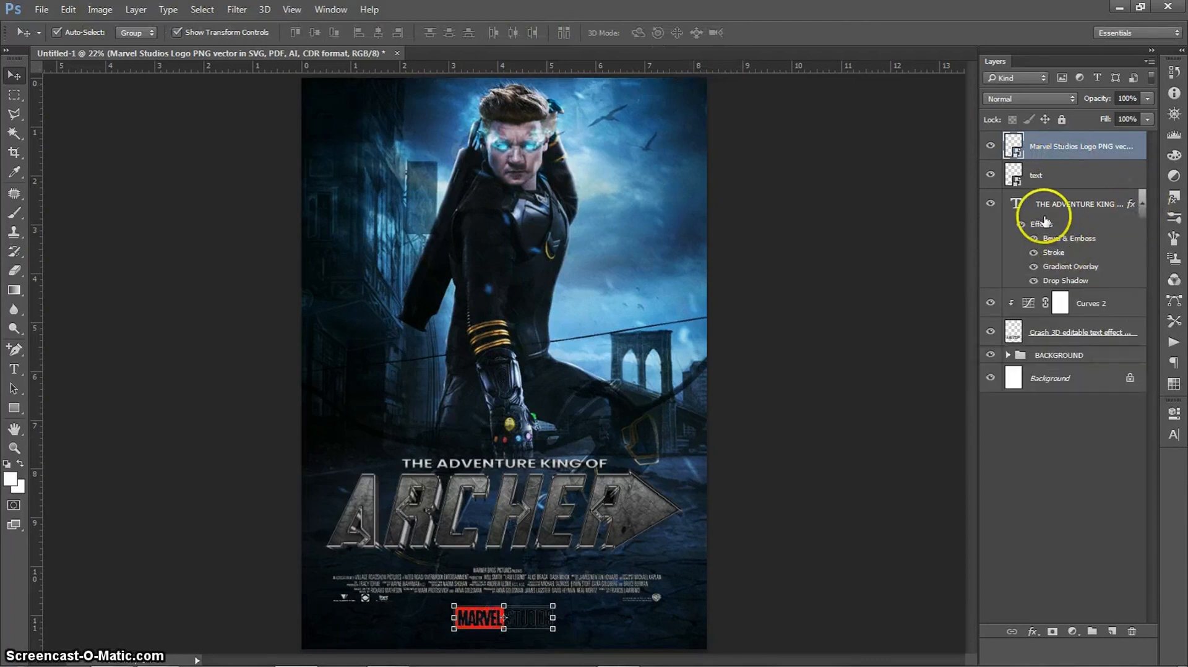
key("alt")
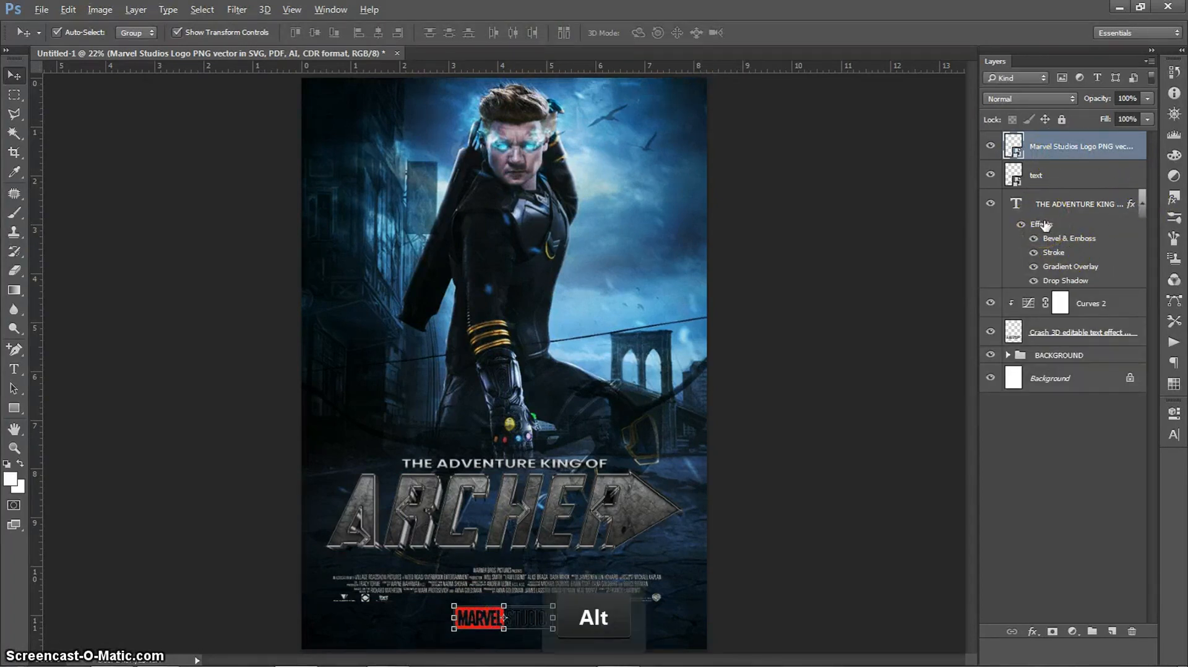
left_click_drag(1045, 226, 1047, 153)
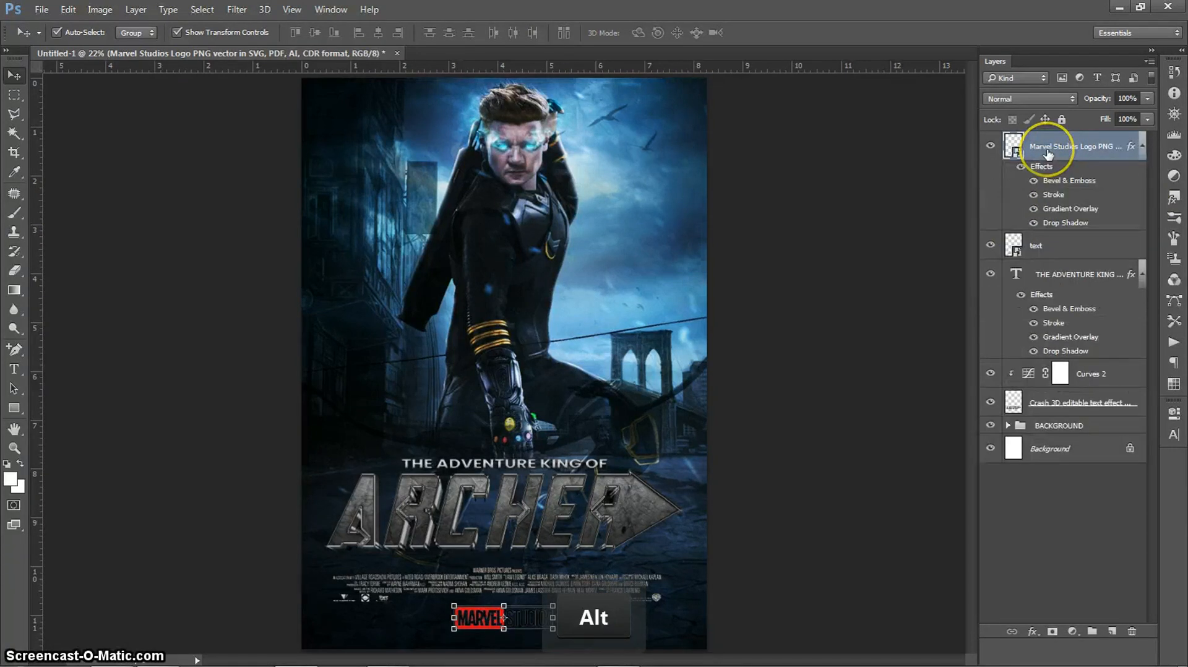
left_click(1141, 147)
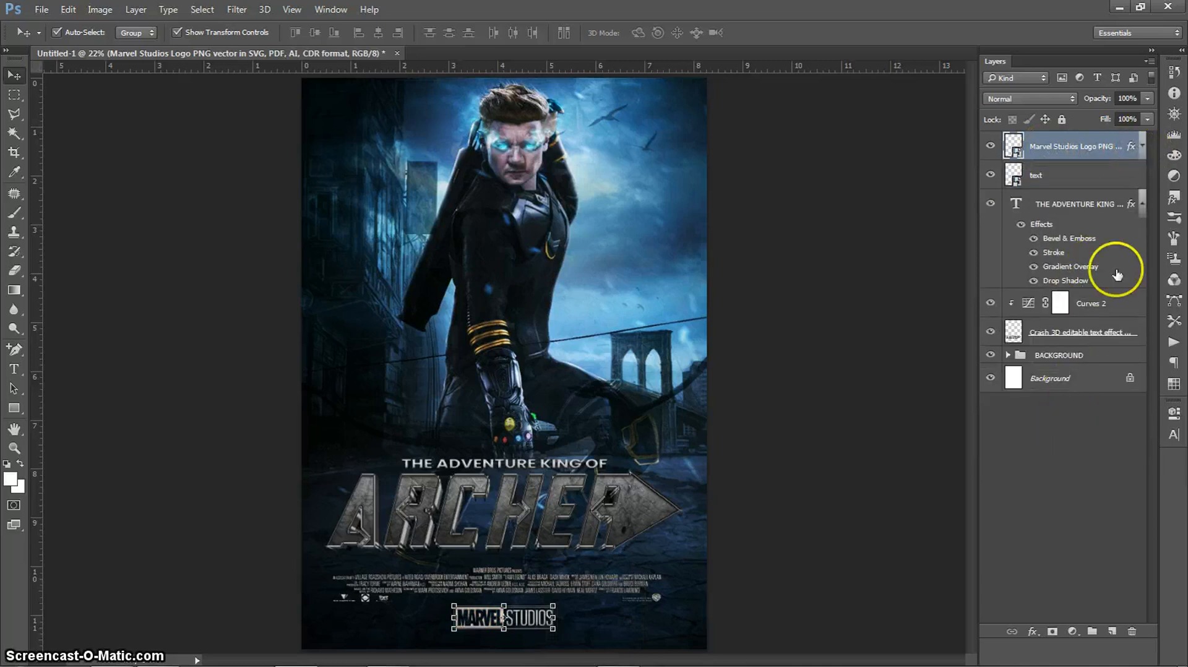
left_click(1142, 206)
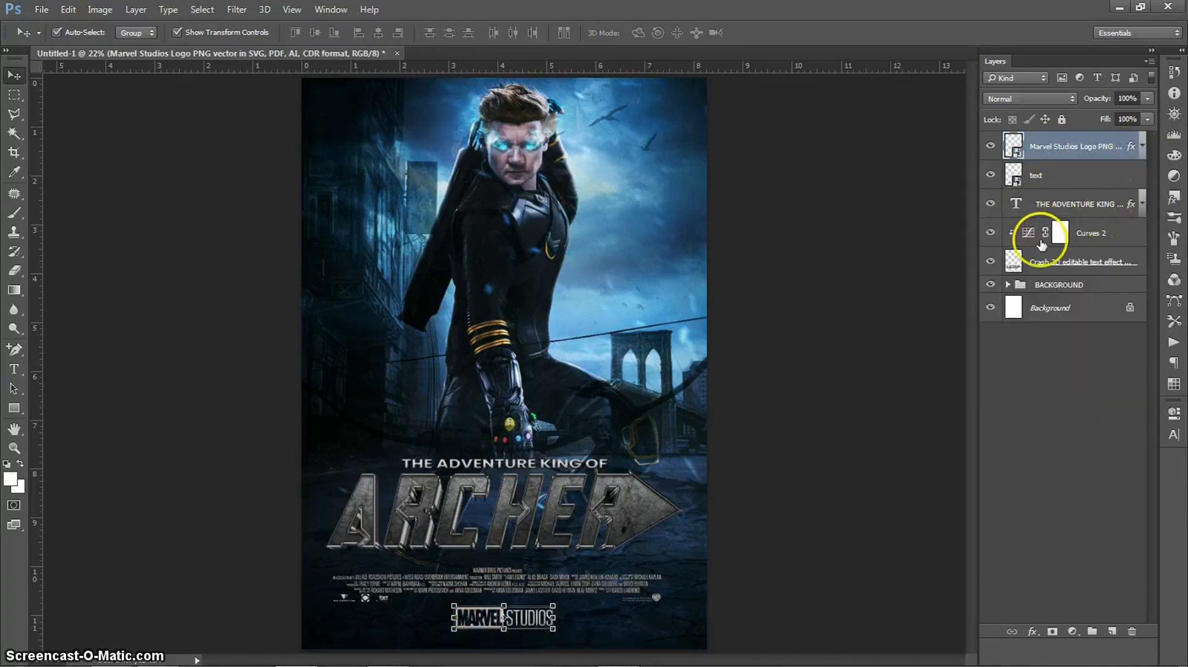
left_click(1060, 419)
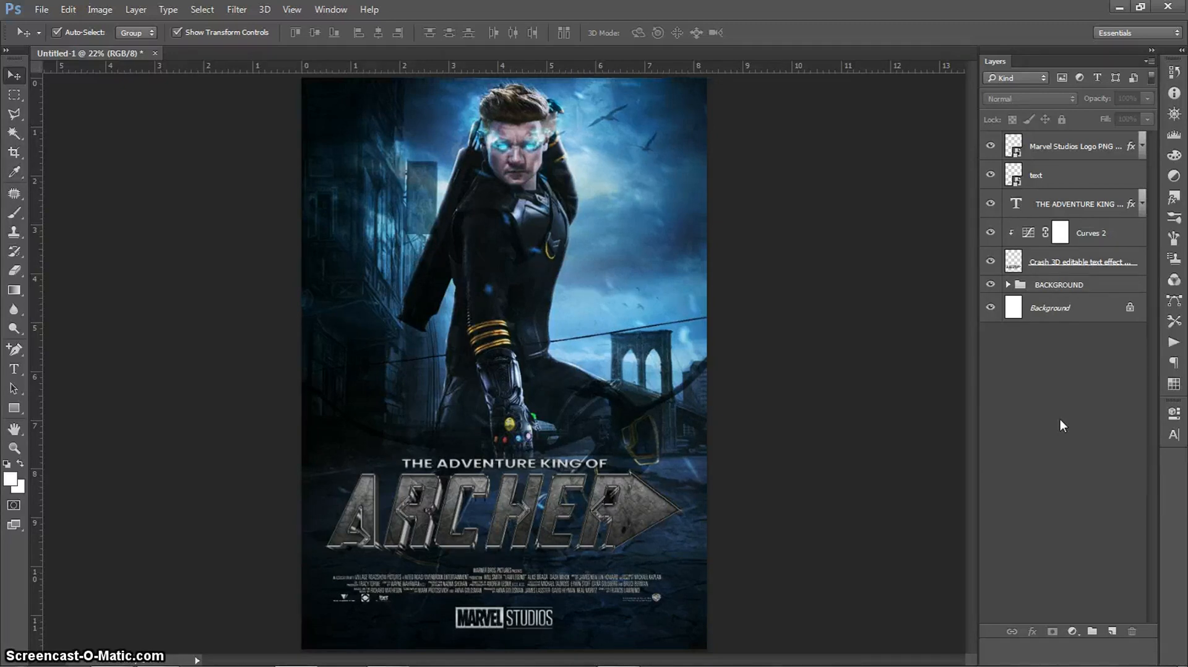
mouse_move(662, 664)
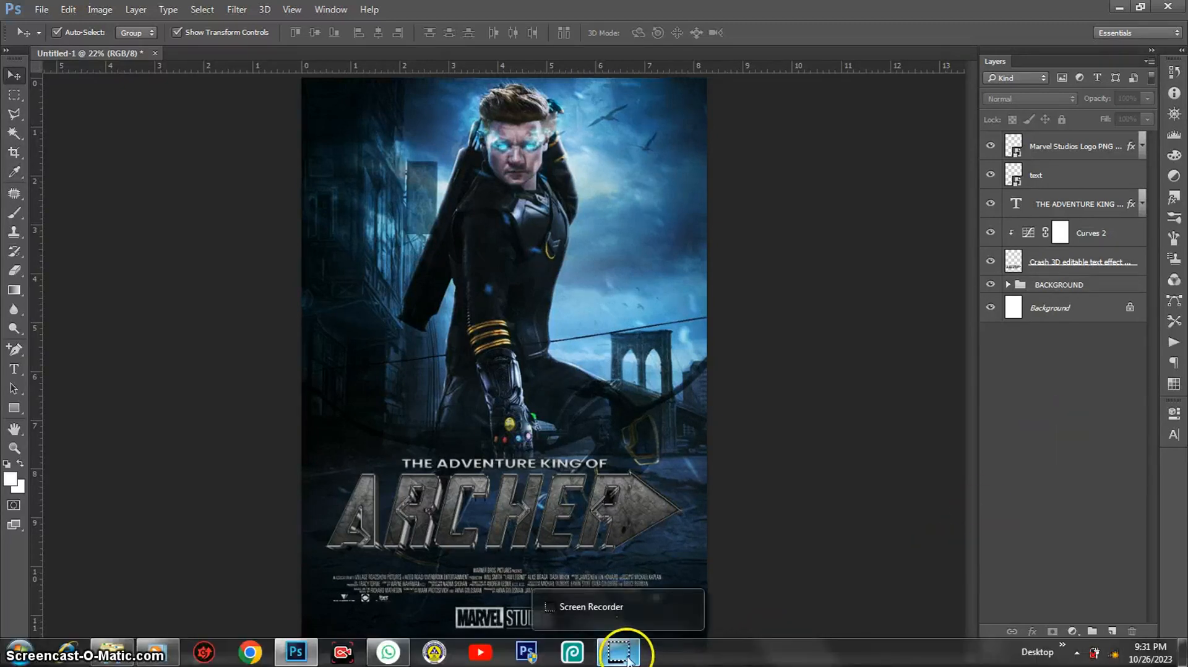